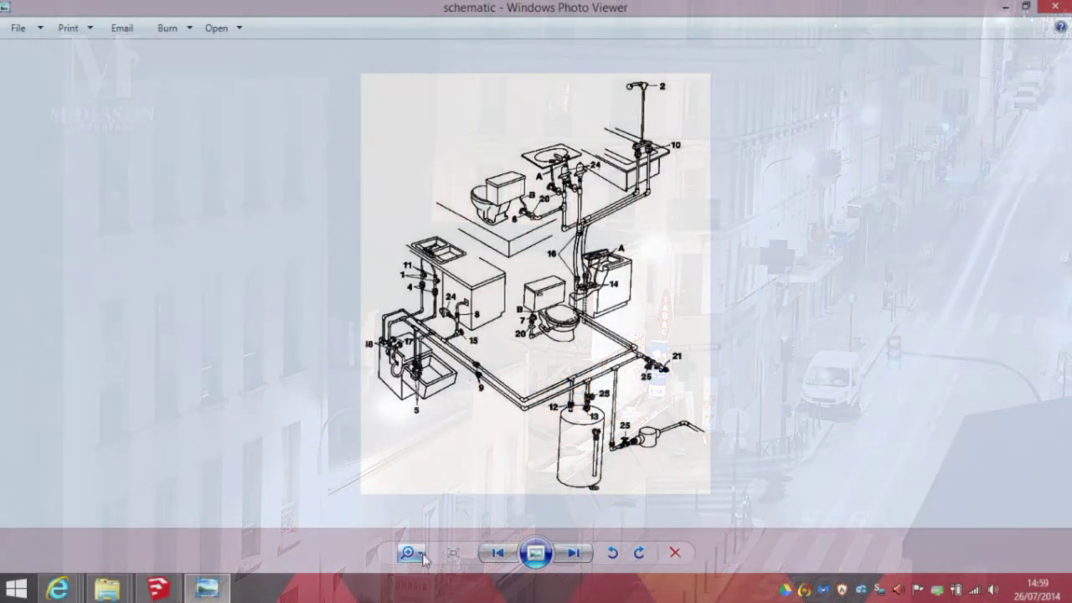
- Enlarge the piping schematic in Photo Viewer to read its details, then close the viewer
{"action": "left_click", "coordinate": [406, 552]}
{"action": "mouse_move", "coordinate": [419, 561]}
{"action": "left_mouse_down"}
{"action": "mouse_move", "coordinate": [432, 543]}
{"action": "mouse_move", "coordinate": [423, 562]}
{"action": "left_mouse_up"}
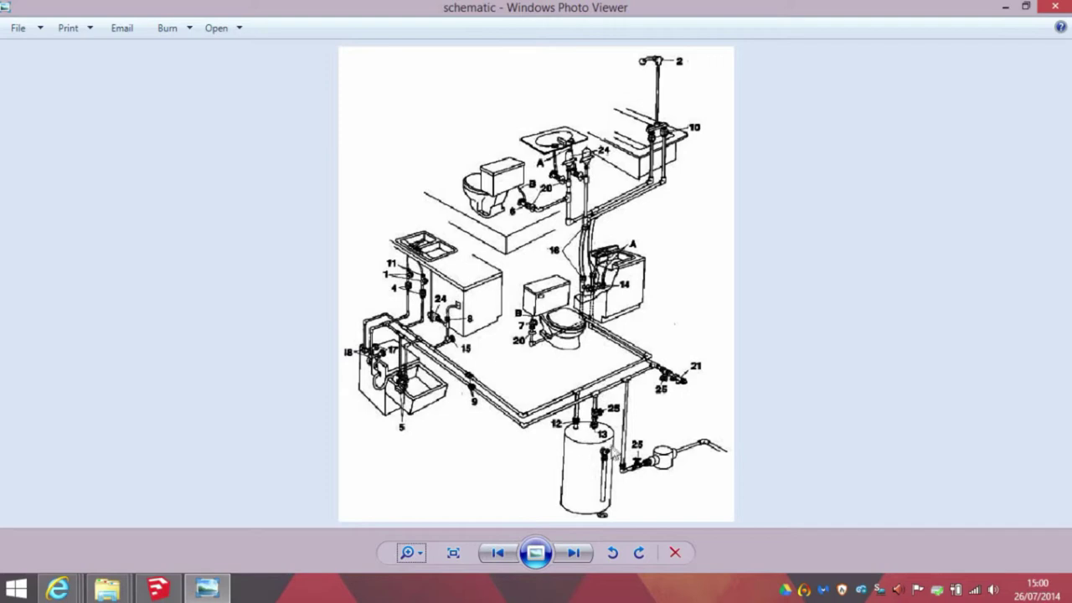
{"action": "left_click", "coordinate": [1054, 6]}
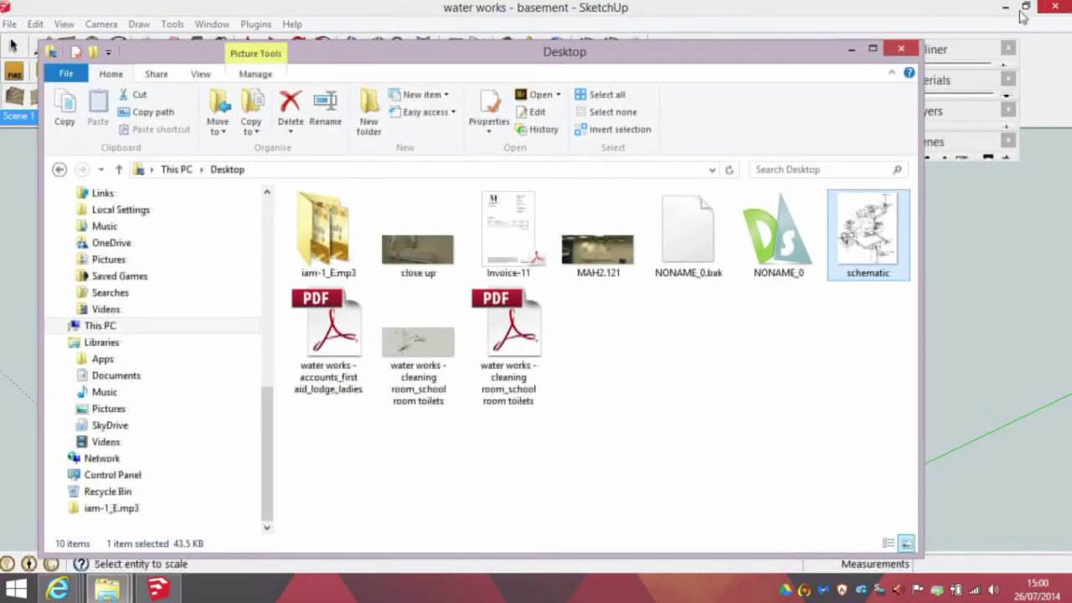
- Bring the SketchUp pipe model forward and restore its Scene 1 (Pipe Layout) view
{"action": "left_click", "coordinate": [850, 52]}
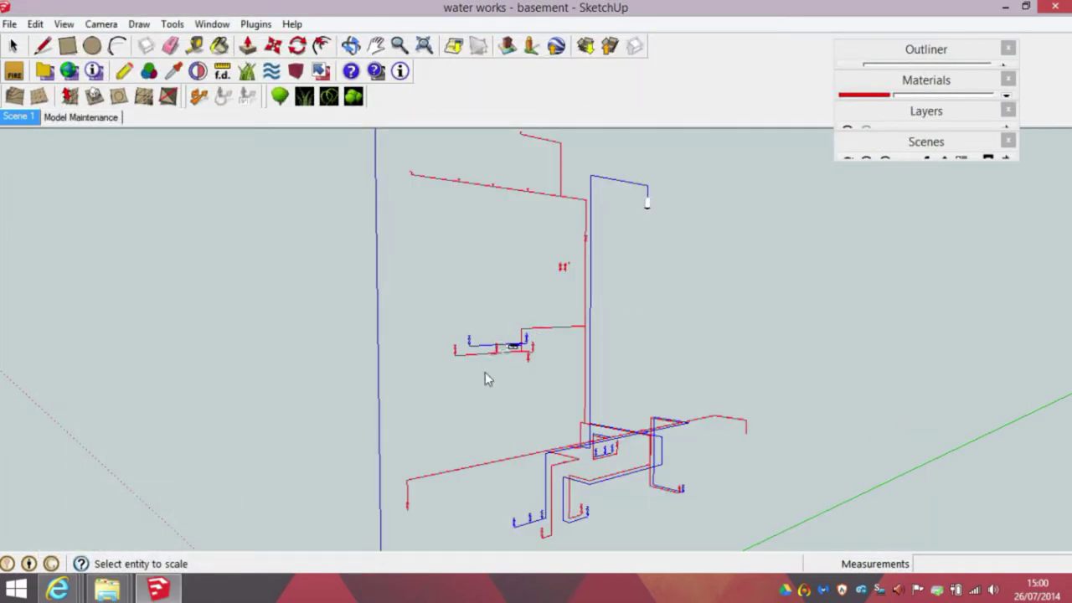
{"action": "scroll", "coordinate": [565, 478], "scroll_direction": "up", "scroll_amount": 5}
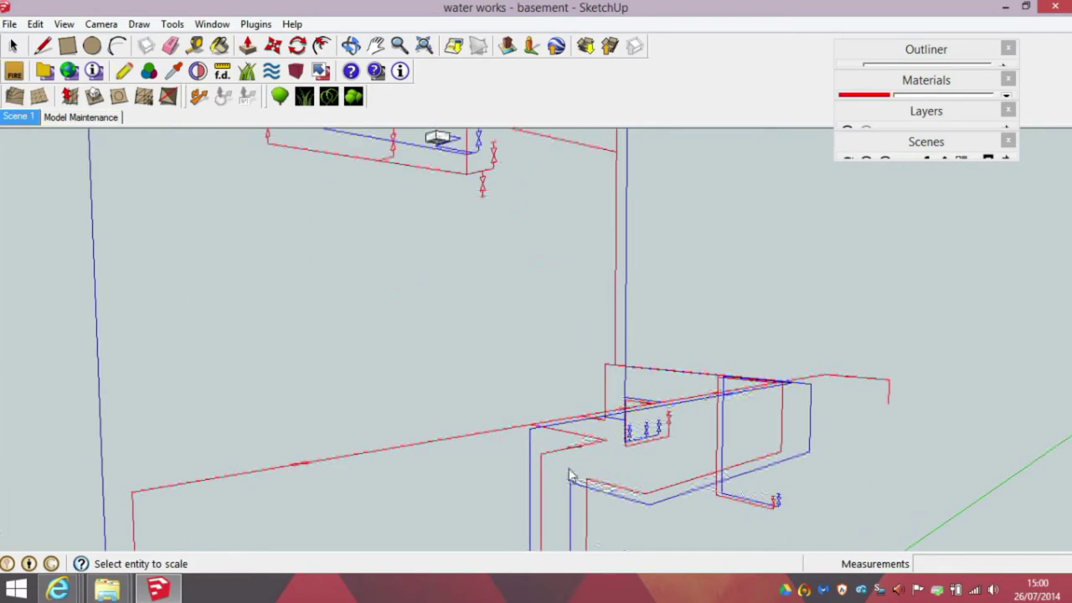
{"action": "mouse_move", "coordinate": [615, 453]}
{"action": "middle_mouse_down"}
{"action": "mouse_move", "coordinate": [749, 438]}
{"action": "mouse_move", "coordinate": [813, 474]}
{"action": "mouse_move", "coordinate": [856, 527]}
{"action": "mouse_move", "coordinate": [666, 374]}
{"action": "mouse_move", "coordinate": [478, 351]}
{"action": "mouse_move", "coordinate": [531, 383]}
{"action": "mouse_move", "coordinate": [726, 388]}
{"action": "mouse_move", "coordinate": [567, 318]}
{"action": "mouse_move", "coordinate": [523, 356]}
{"action": "mouse_move", "coordinate": [97, 346]}
{"action": "mouse_move", "coordinate": [90, 379]}
{"action": "mouse_move", "coordinate": [254, 311]}
{"action": "mouse_move", "coordinate": [256, 346]}
{"action": "mouse_move", "coordinate": [335, 263]}
{"action": "mouse_move", "coordinate": [349, 394]}
{"action": "mouse_move", "coordinate": [351, 373]}
{"action": "middle_mouse_up"}
{"action": "left_click", "coordinate": [861, 138]}
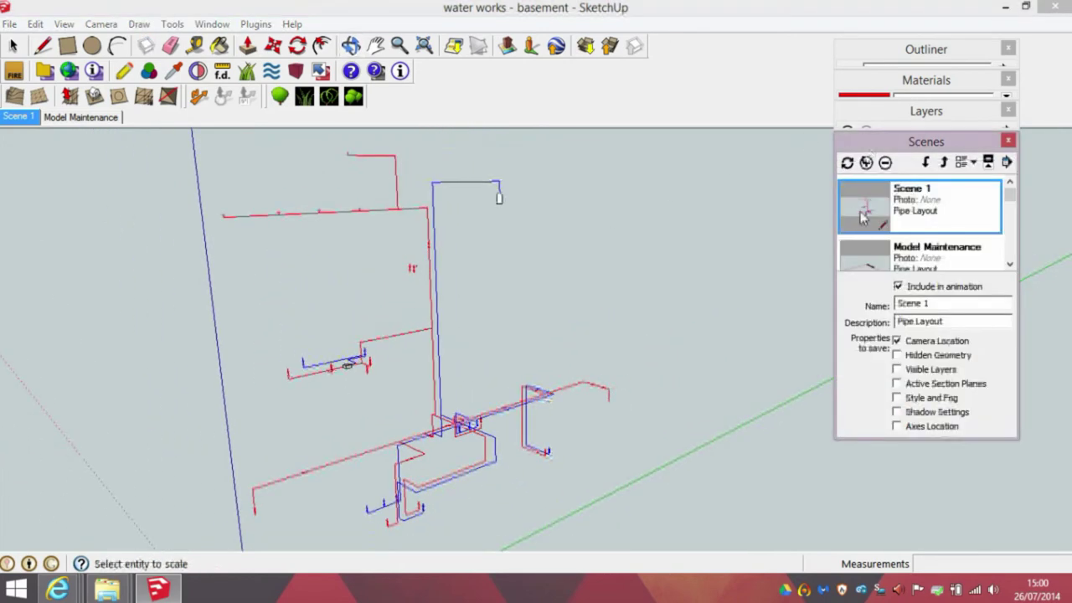
{"action": "left_click", "coordinate": [863, 216]}
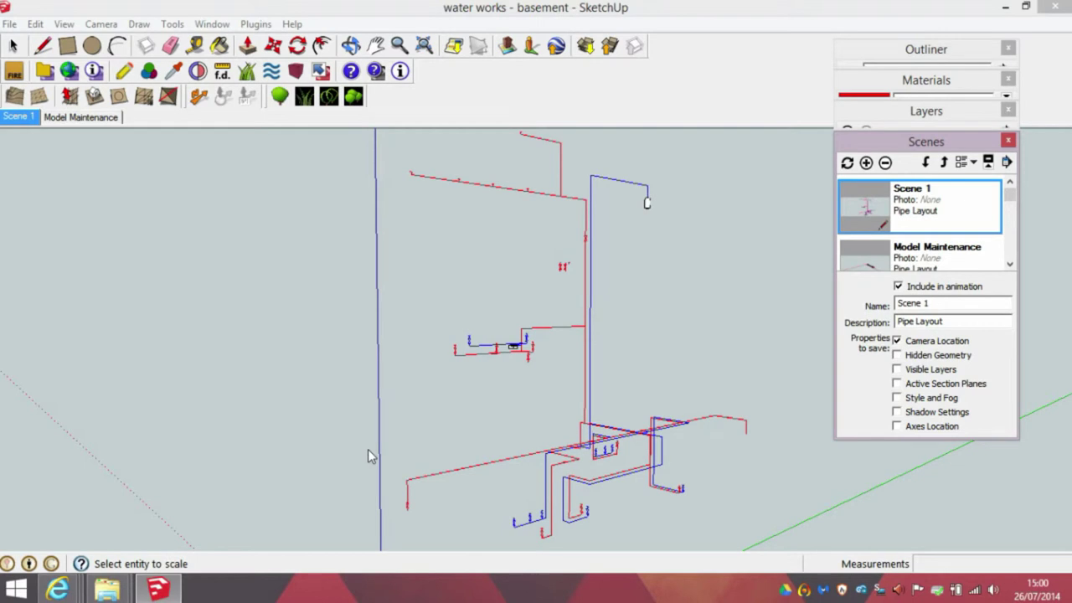
- Open the cleaning room piping PDF from the Desktop folder
{"action": "mouse_move", "coordinate": [107, 589]}
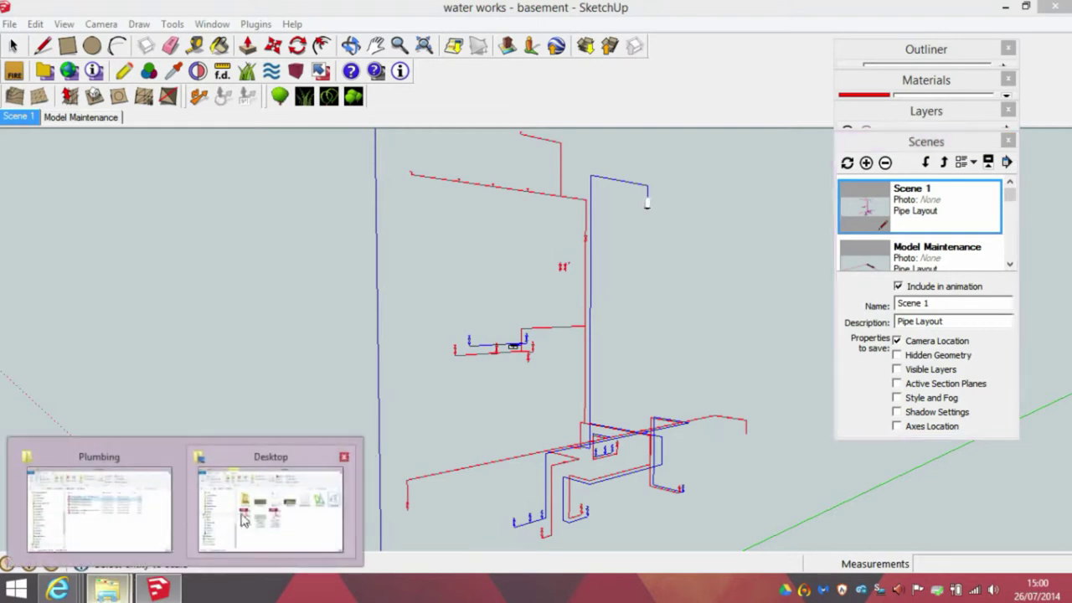
{"action": "mouse_move", "coordinate": [167, 522]}
{"action": "left_click", "coordinate": [206, 522]}
{"action": "double_click", "coordinate": [506, 384]}
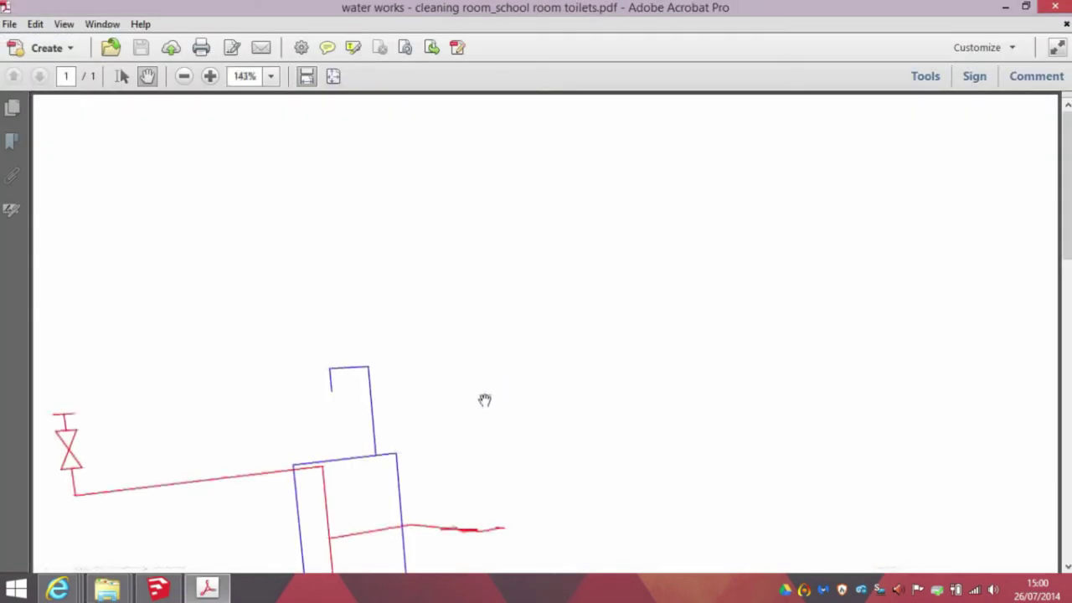
- Scroll through the piping drawing, then close the document and quit Acrobat
{"action": "scroll", "coordinate": [485, 400], "scroll_direction": "down", "scroll_amount": 6}
{"action": "scroll", "coordinate": [484, 399], "scroll_direction": "down", "scroll_amount": 7}
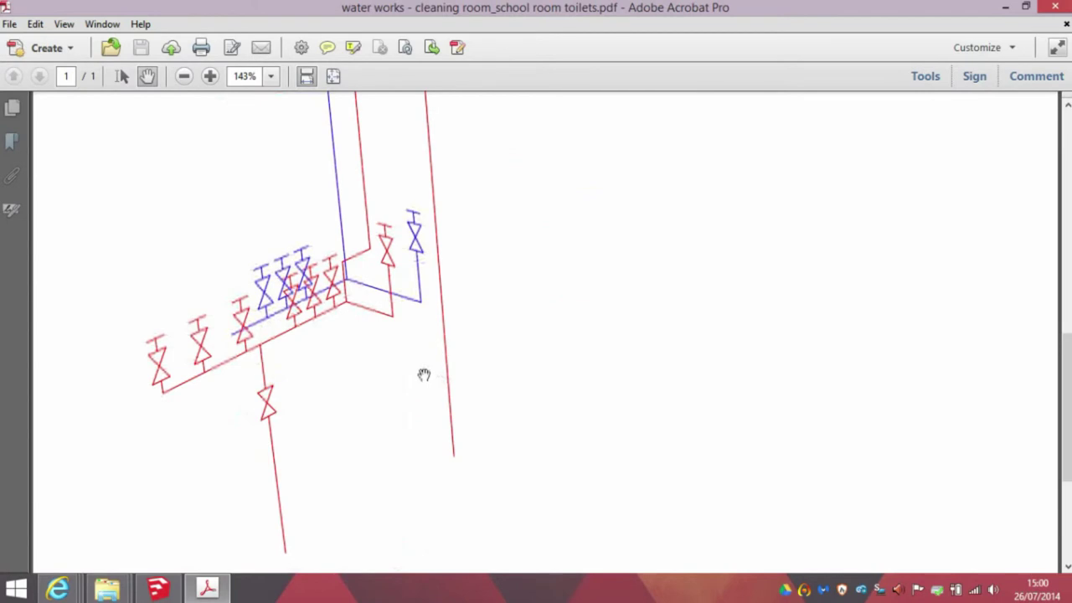
{"action": "scroll", "coordinate": [424, 374], "scroll_direction": "down", "scroll_amount": 10}
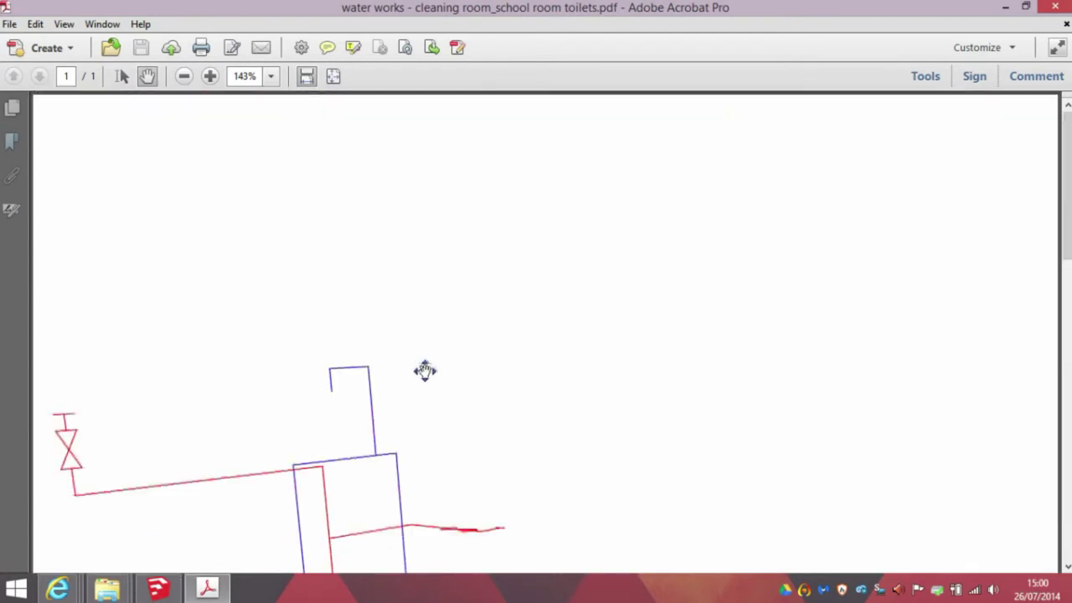
{"action": "scroll", "coordinate": [425, 371], "scroll_direction": "down", "scroll_amount": 5}
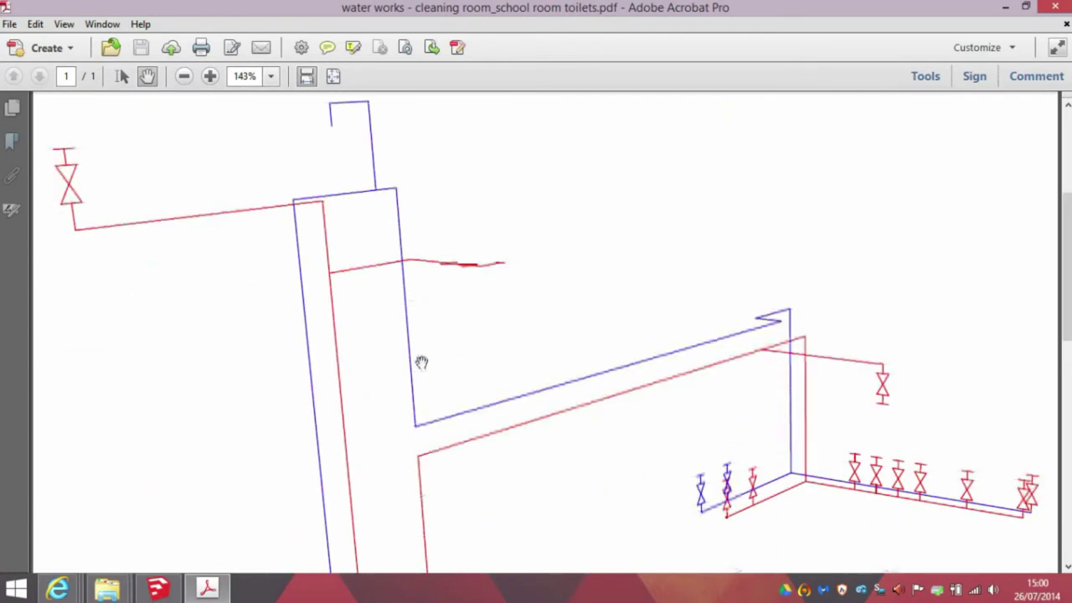
{"action": "left_click", "coordinate": [1066, 23]}
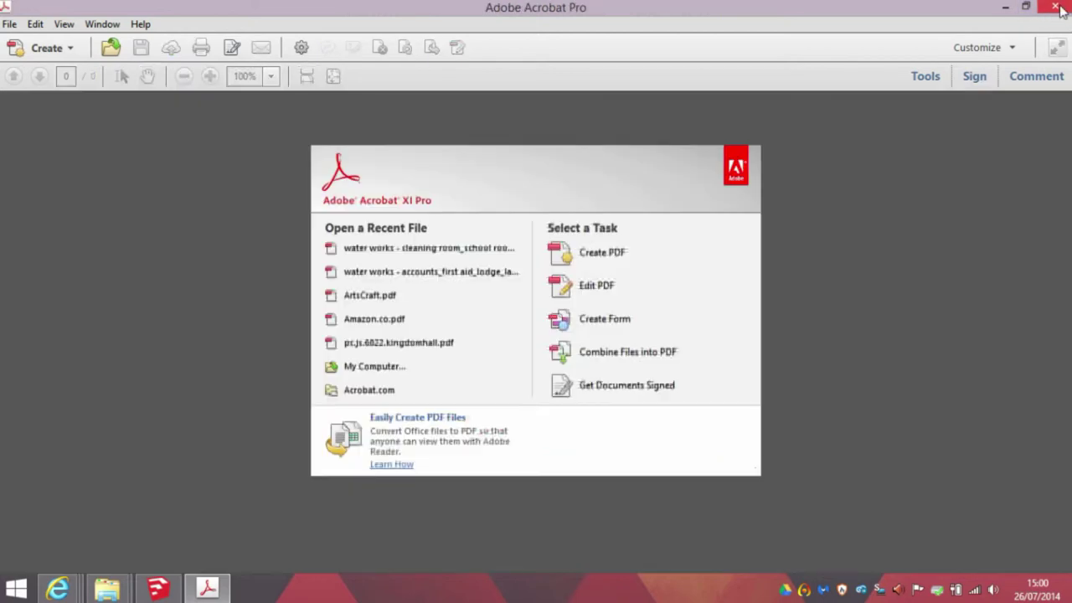
{"action": "left_click", "coordinate": [1059, 10]}
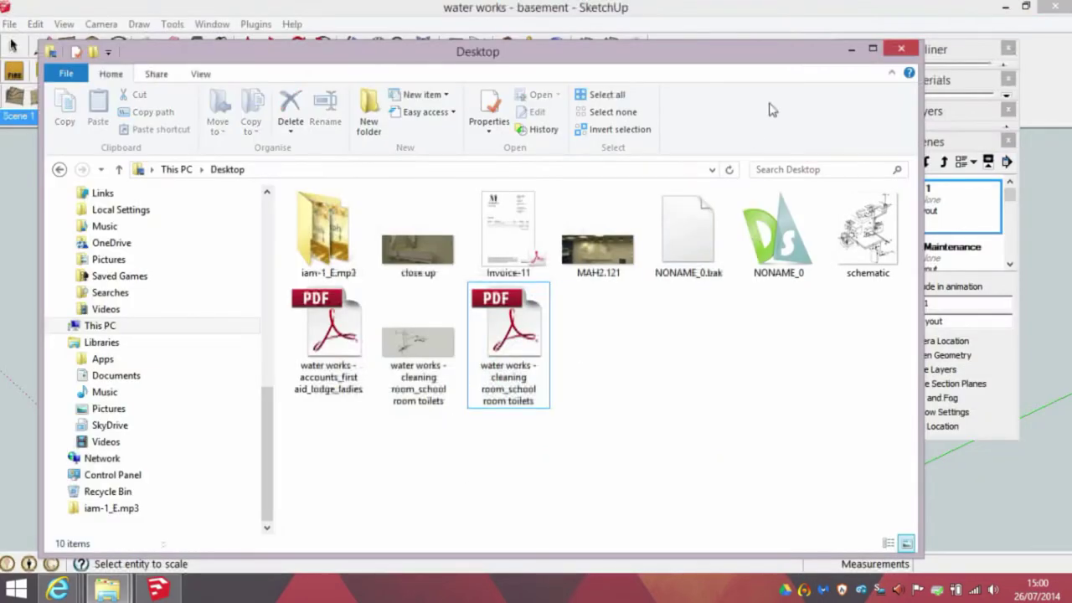
- Delete the whole existing pipe model and orbit to bring the axes origin into view
{"action": "left_click", "coordinate": [851, 49]}
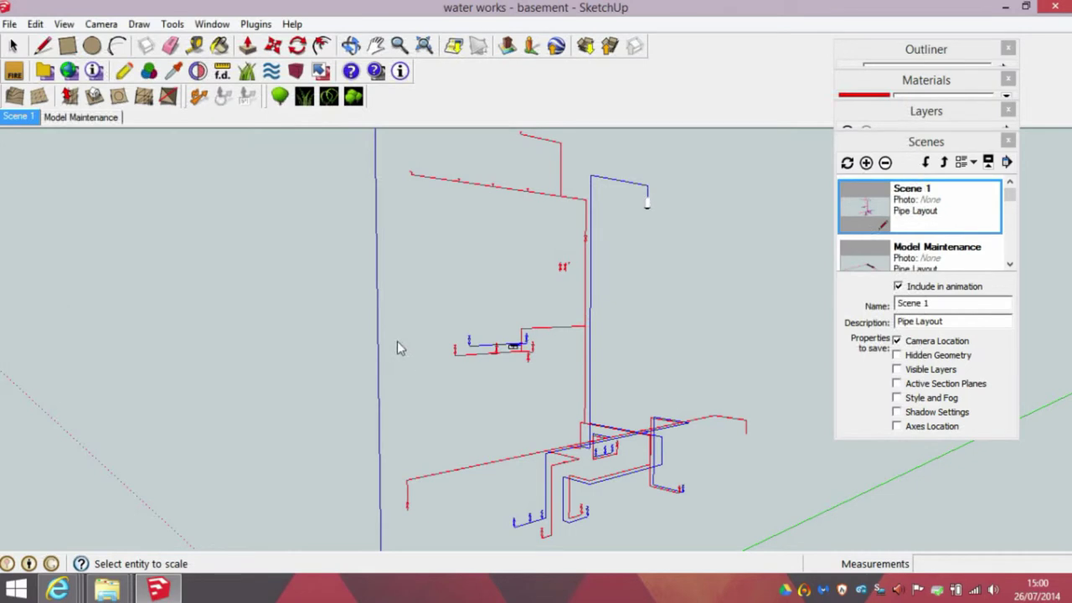
{"action": "left_click", "coordinate": [546, 332]}
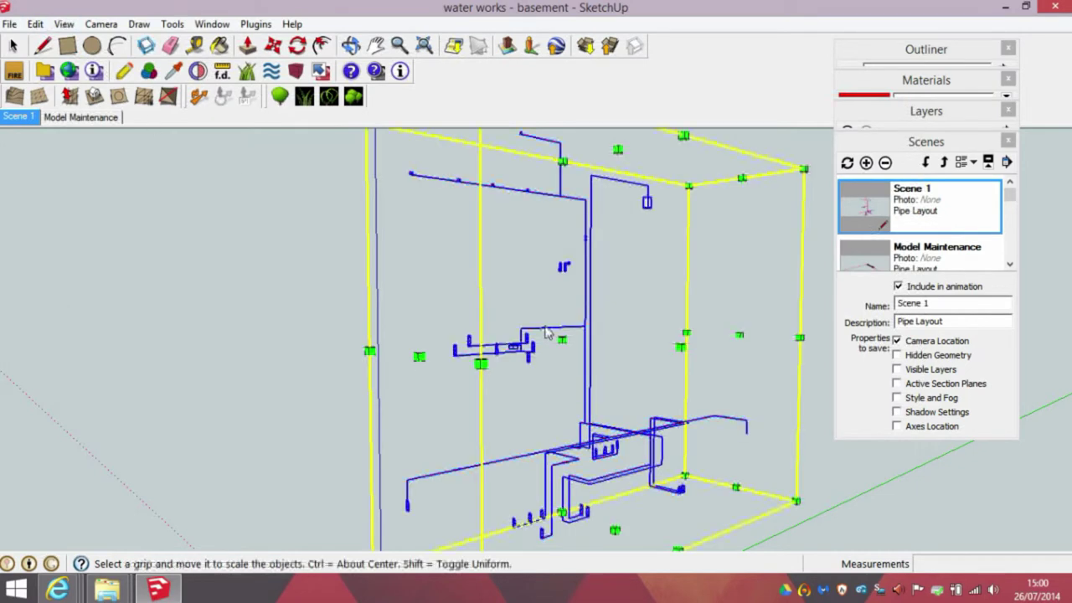
{"action": "key", "text": "Delete"}
{"action": "left_click", "coordinate": [12, 46]}
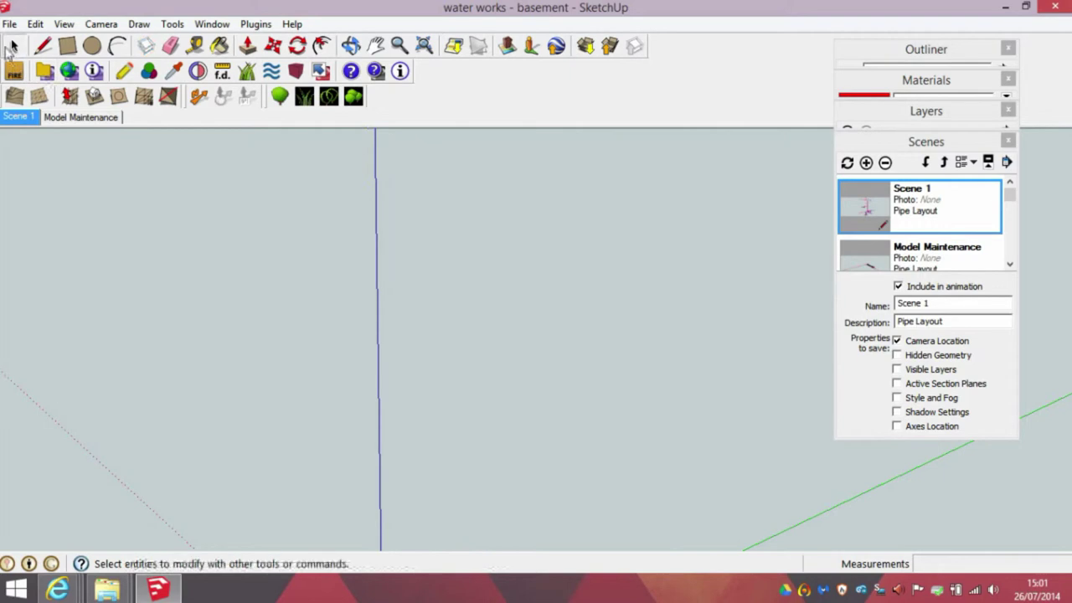
{"action": "mouse_move", "coordinate": [389, 412]}
{"action": "middle_mouse_down"}
{"action": "mouse_move", "coordinate": [354, 395]}
{"action": "mouse_move", "coordinate": [510, 503]}
{"action": "mouse_move", "coordinate": [263, 277]}
{"action": "mouse_move", "coordinate": [352, 371]}
{"action": "middle_mouse_up"}
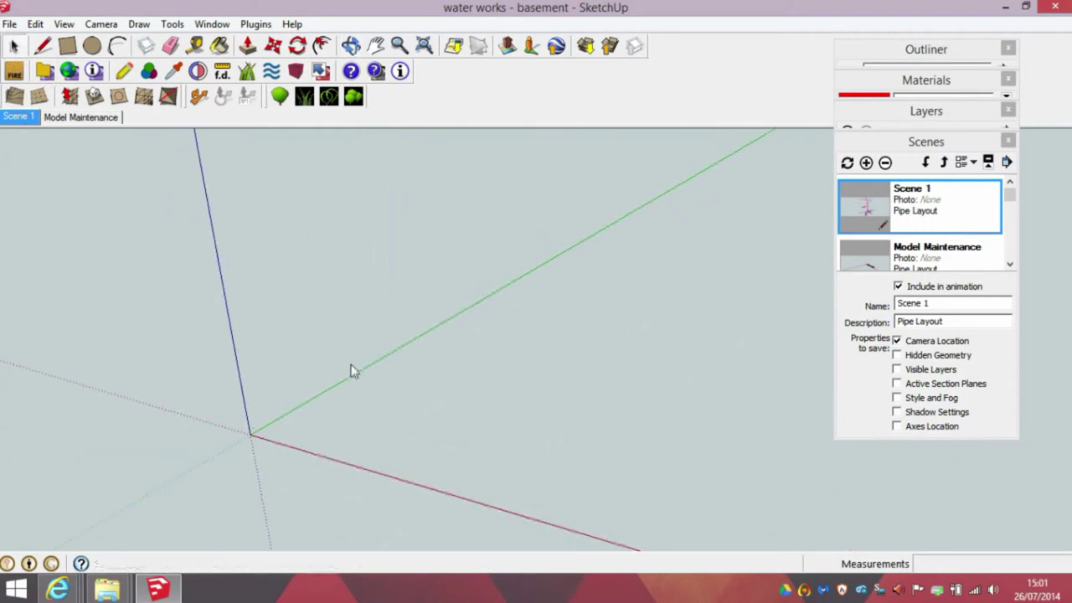
- Draw the first pipe edges along the red and green axes, ending in a vertical riser
{"action": "left_click", "coordinate": [41, 49]}
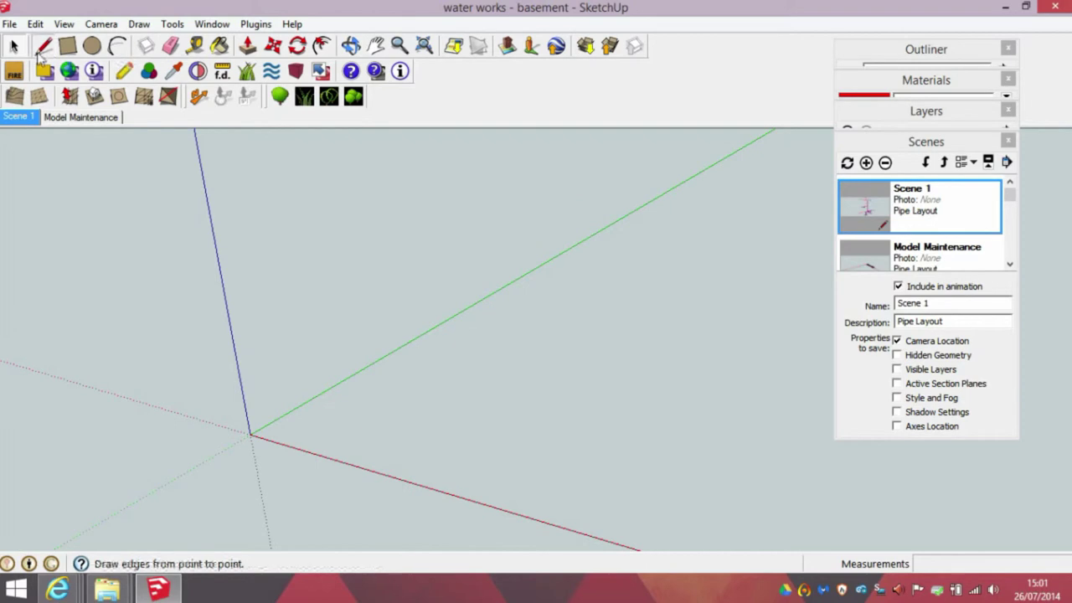
{"action": "left_click", "coordinate": [679, 311]}
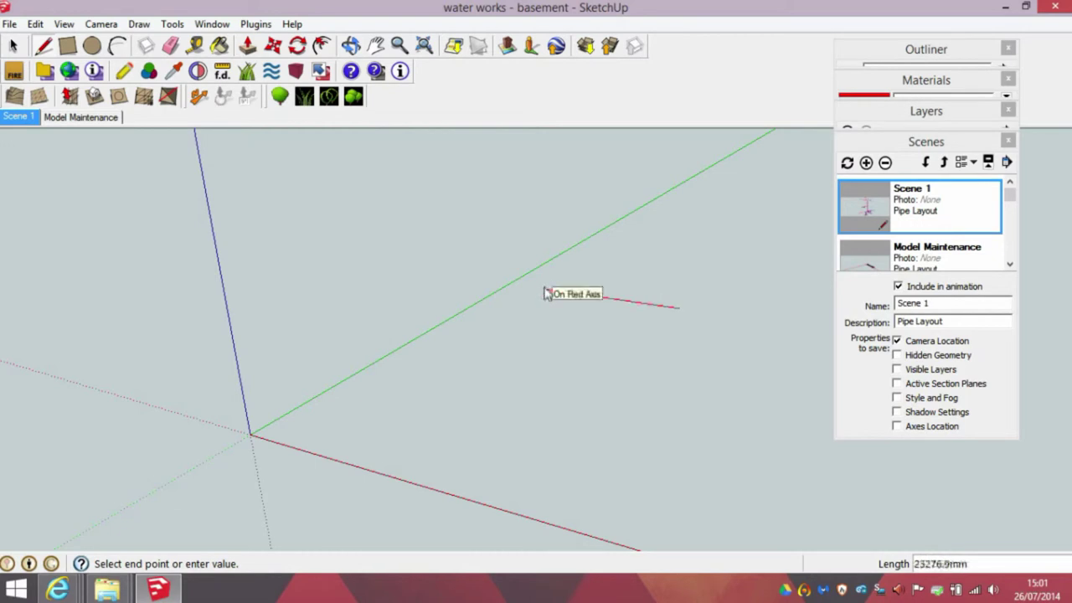
{"action": "left_click", "coordinate": [485, 280]}
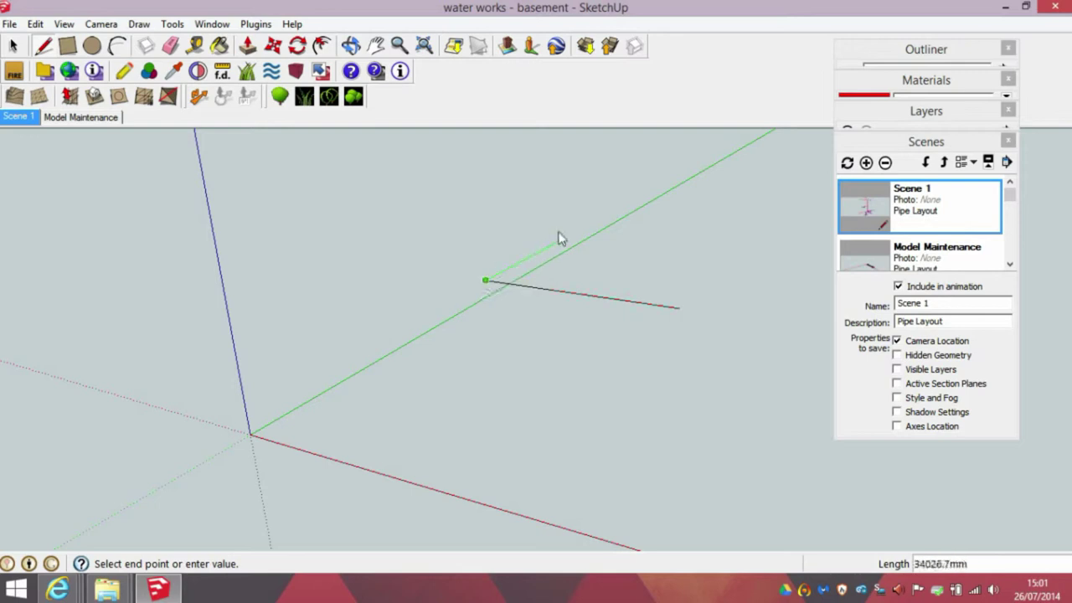
{"action": "left_click", "coordinate": [626, 205]}
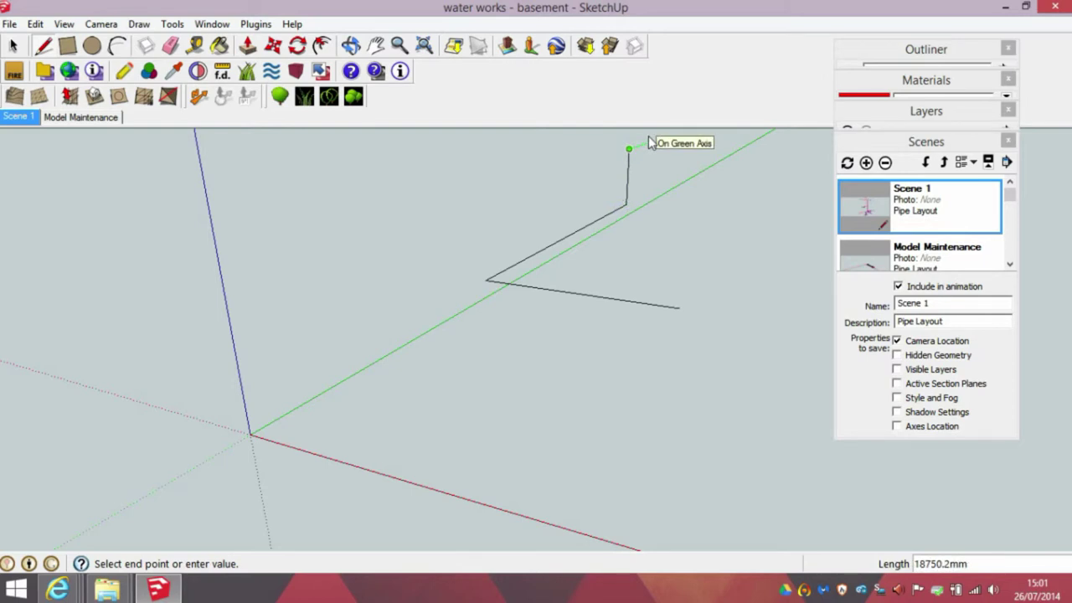
{"action": "left_click", "coordinate": [645, 144]}
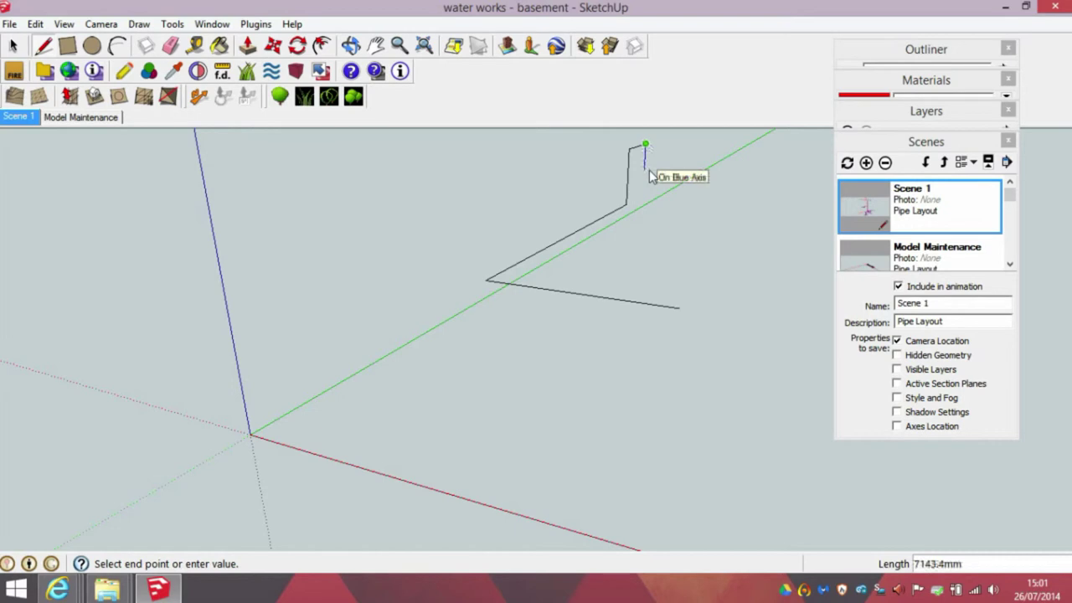
{"action": "key", "text": "Escape"}
- Add a short downward drop from the riser top back to the existing endpoint
{"action": "left_click", "coordinate": [645, 144]}
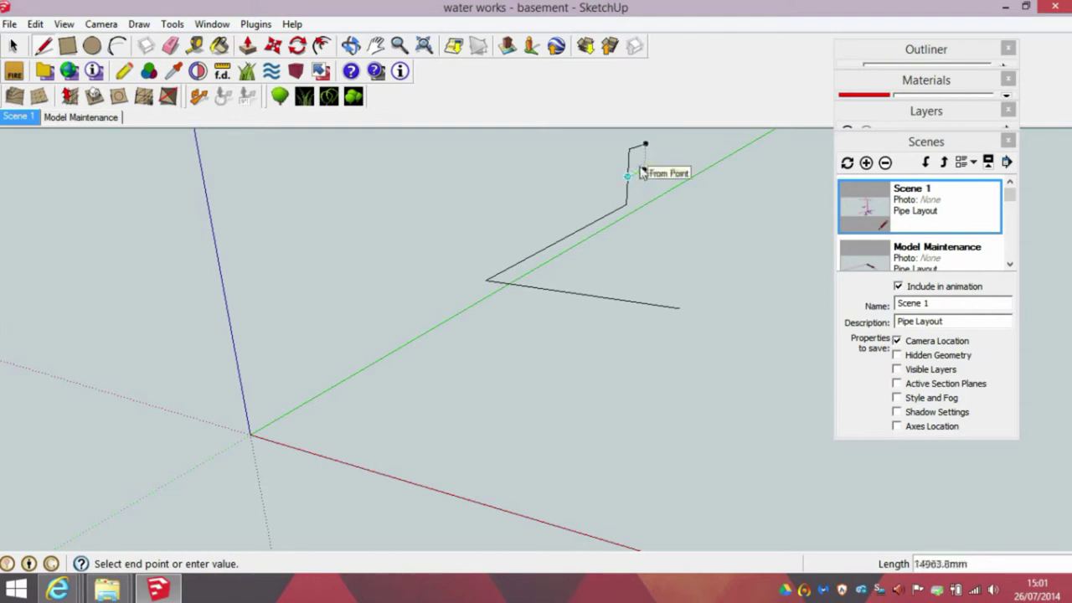
{"action": "left_click", "coordinate": [643, 170]}
{"action": "left_click", "coordinate": [642, 196]}
{"action": "double_click", "coordinate": [616, 213]}
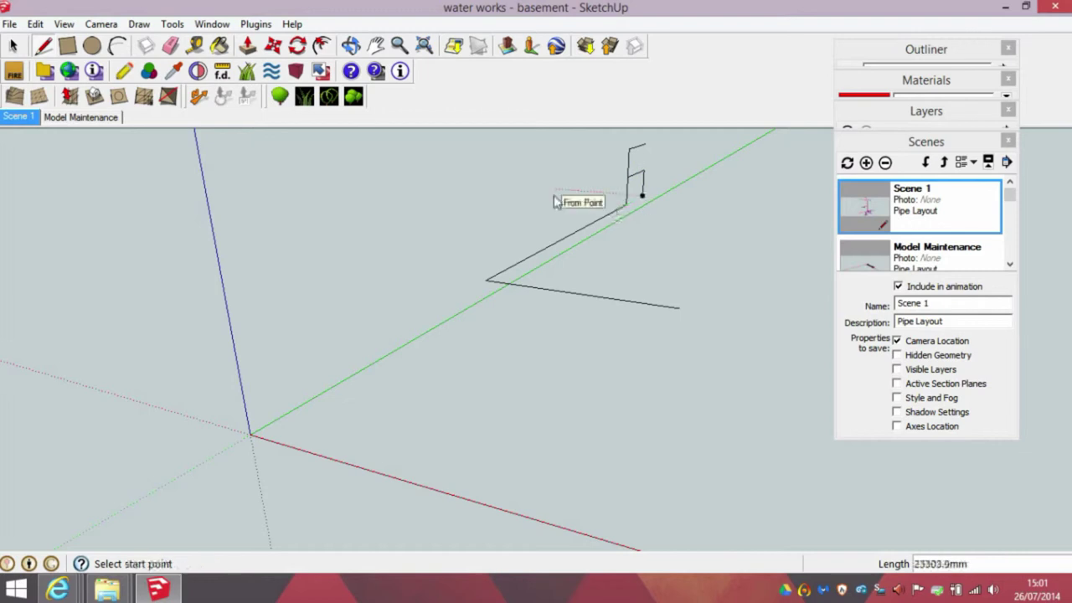
- Draw a short vertical riser on the existing pipe edge
{"action": "left_click", "coordinate": [570, 235]}
{"action": "left_click", "coordinate": [570, 201]}
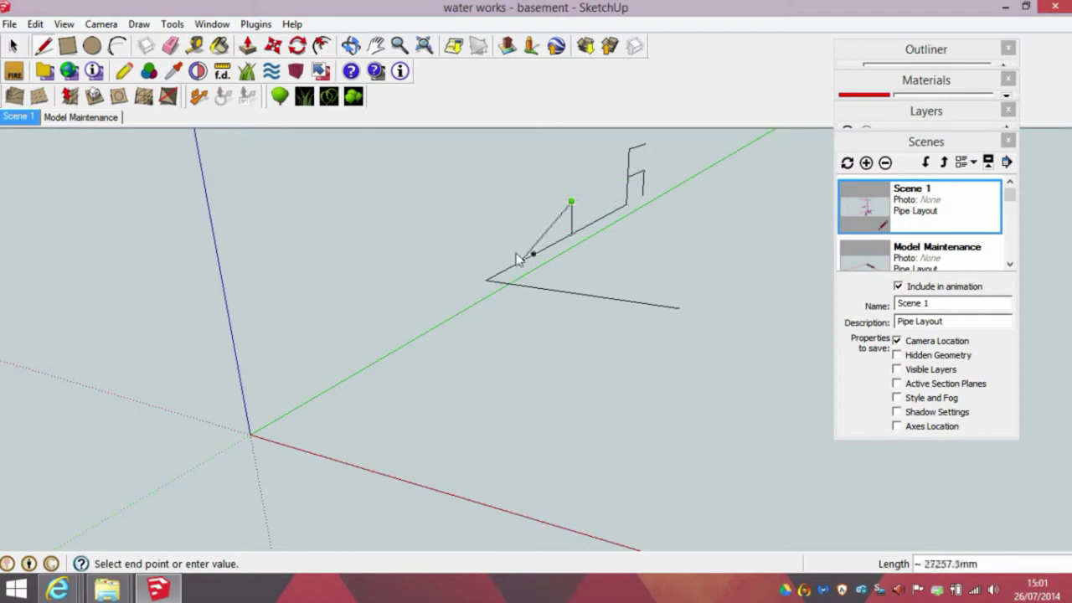
{"action": "key", "text": "Escape"}
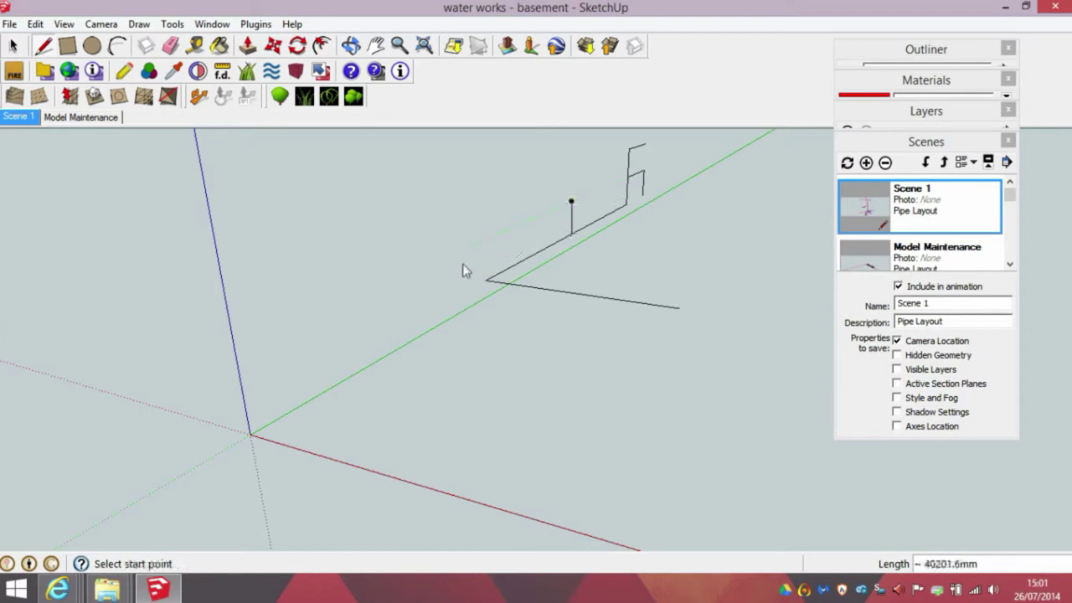
- From the corner endpoint, draw a downward drop and a 1000 mm edge along red
{"action": "left_click", "coordinate": [485, 283]}
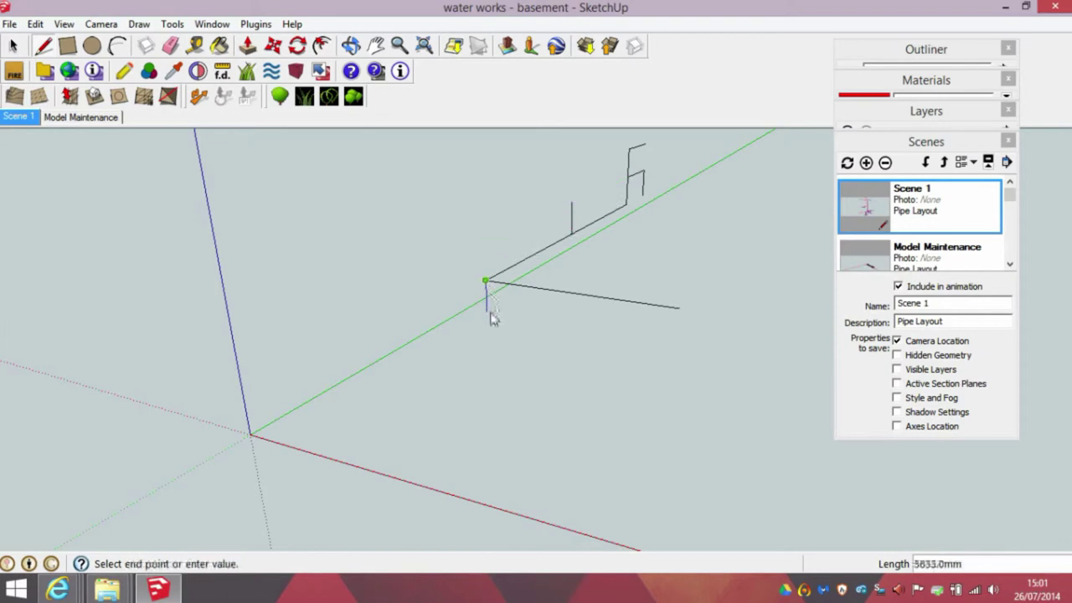
{"action": "left_click", "coordinate": [490, 316]}
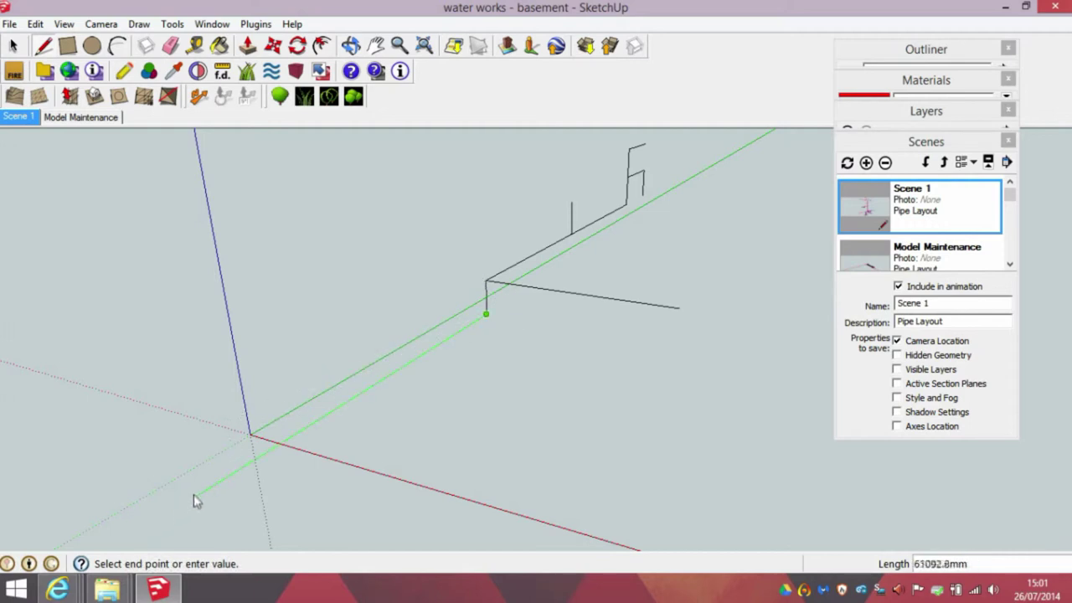
{"action": "left_click", "coordinate": [218, 470]}
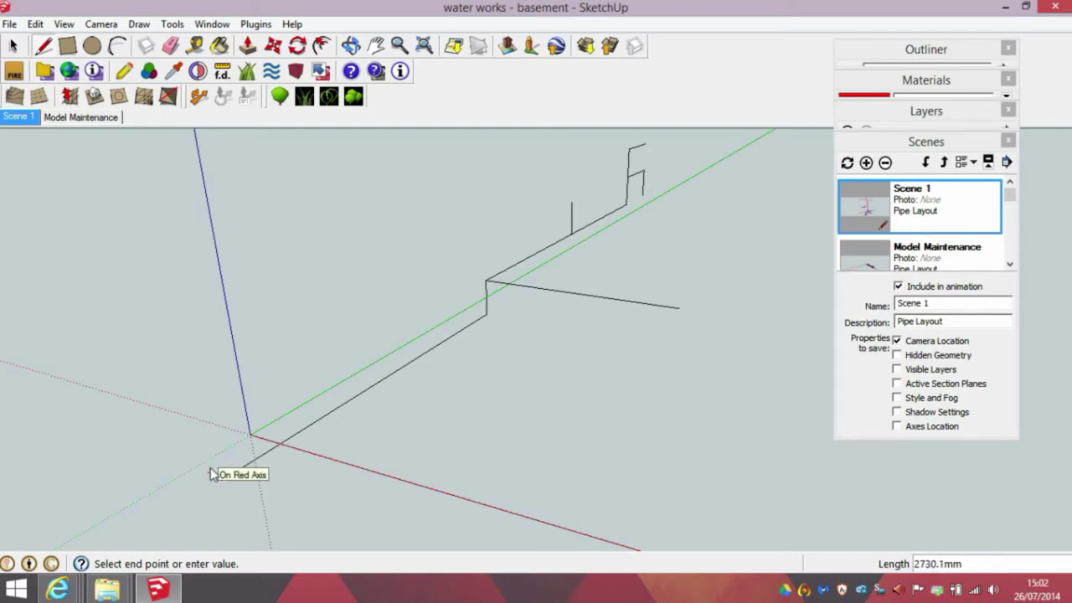
{"action": "type", "text": "1000"}
{"action": "key", "text": "Return"}
{"action": "key", "text": "Escape"}
- Finish the hook with edges from the pipe end, entering lengths 1000 and 10 along green
{"action": "left_click", "coordinate": [224, 479]}
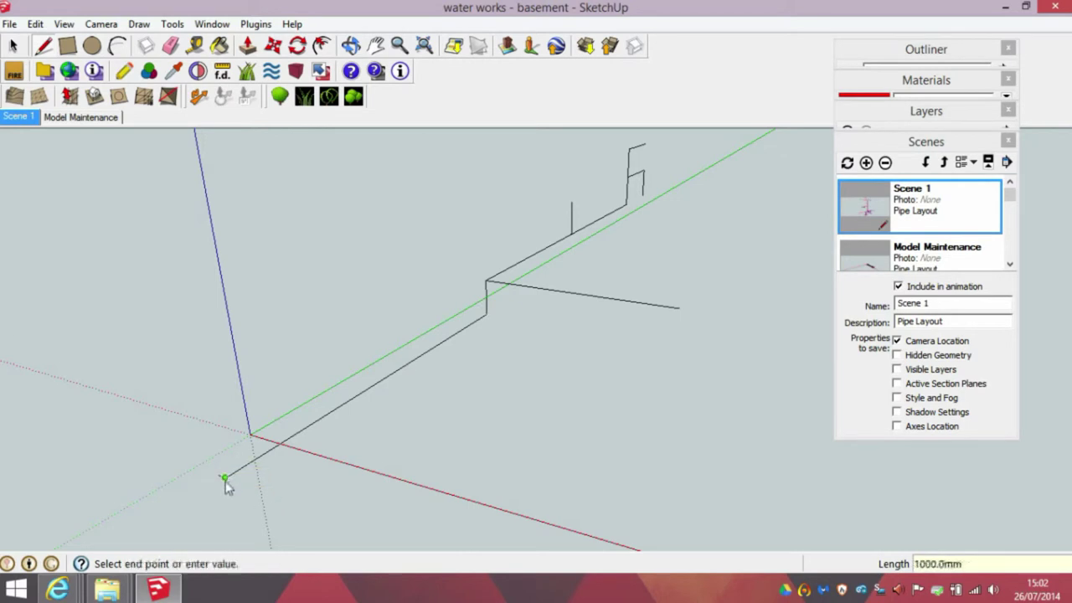
{"action": "type", "text": "10"}
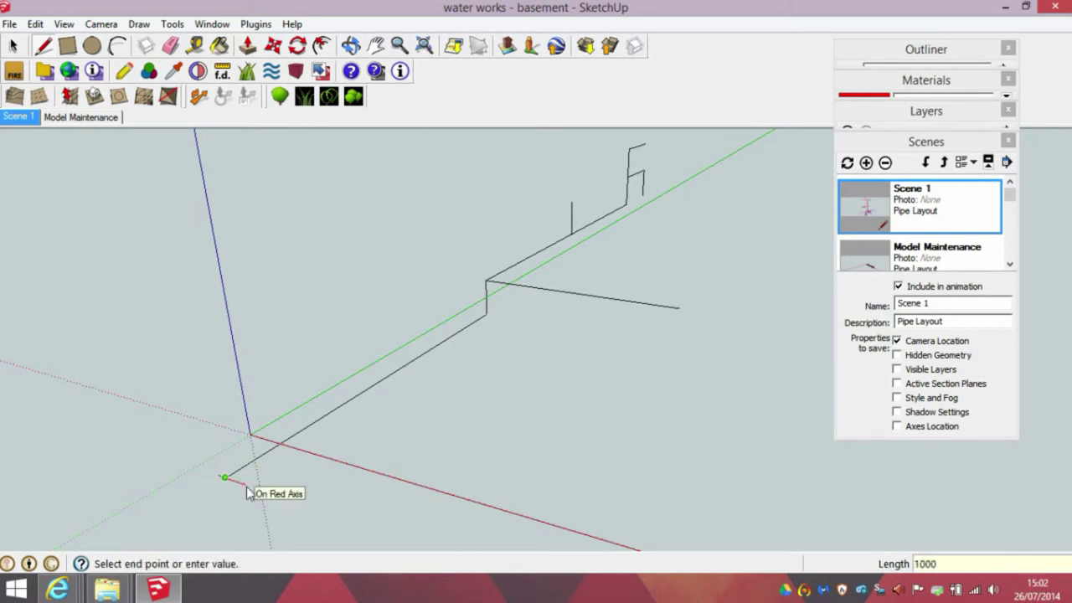
{"action": "type", "text": "00"}
{"action": "key", "text": "Return"}
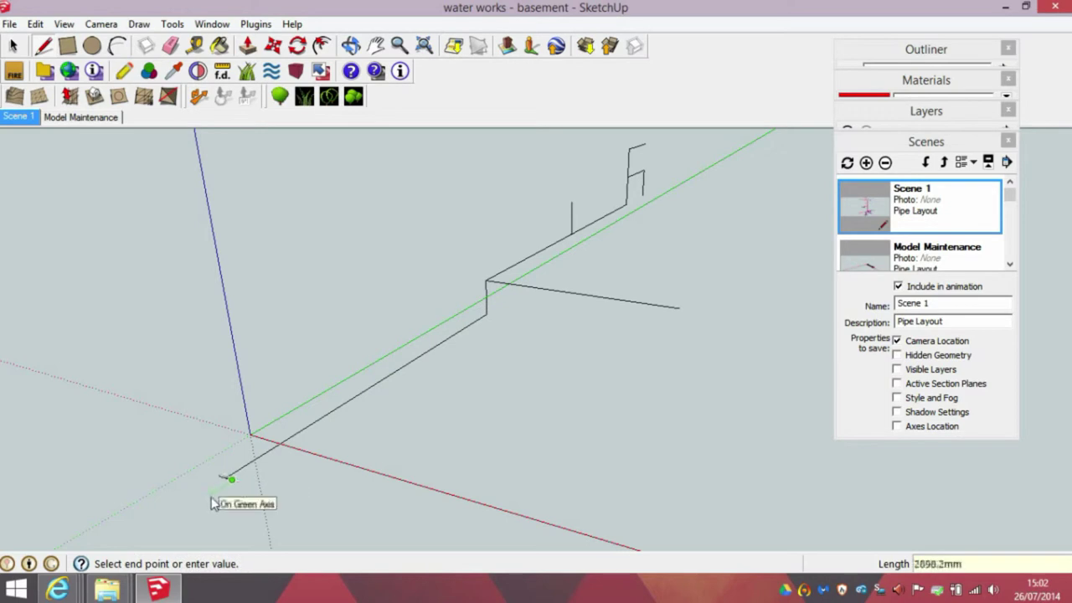
{"action": "type", "text": "10"}
{"action": "key", "text": "Return"}
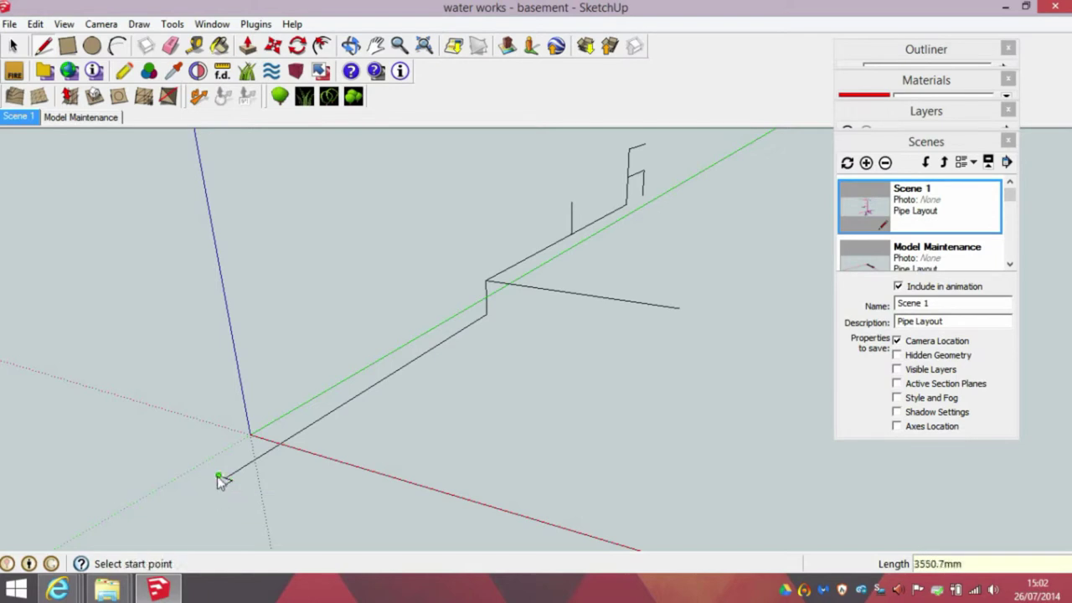
{"action": "left_click", "coordinate": [218, 477]}
{"action": "type", "text": "1000"}
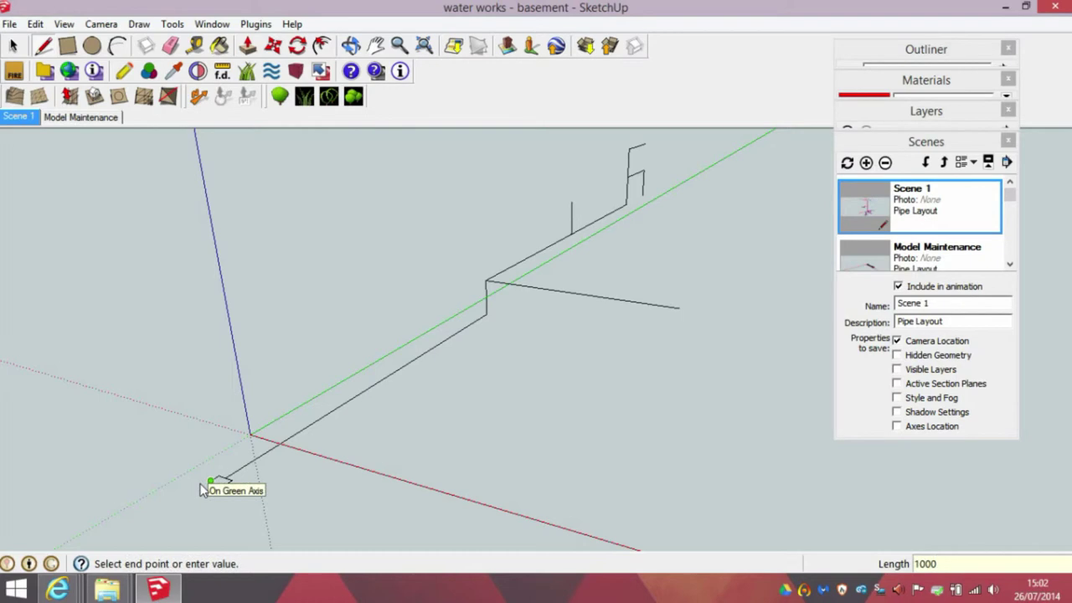
{"action": "key", "text": "Return"}
- Draw a branch along red beside the main pipe with a green offset and short vertical edge
{"action": "middle_click_drag", "start_coordinate": [332, 456], "coordinate": [214, 440], "text": "shift"}
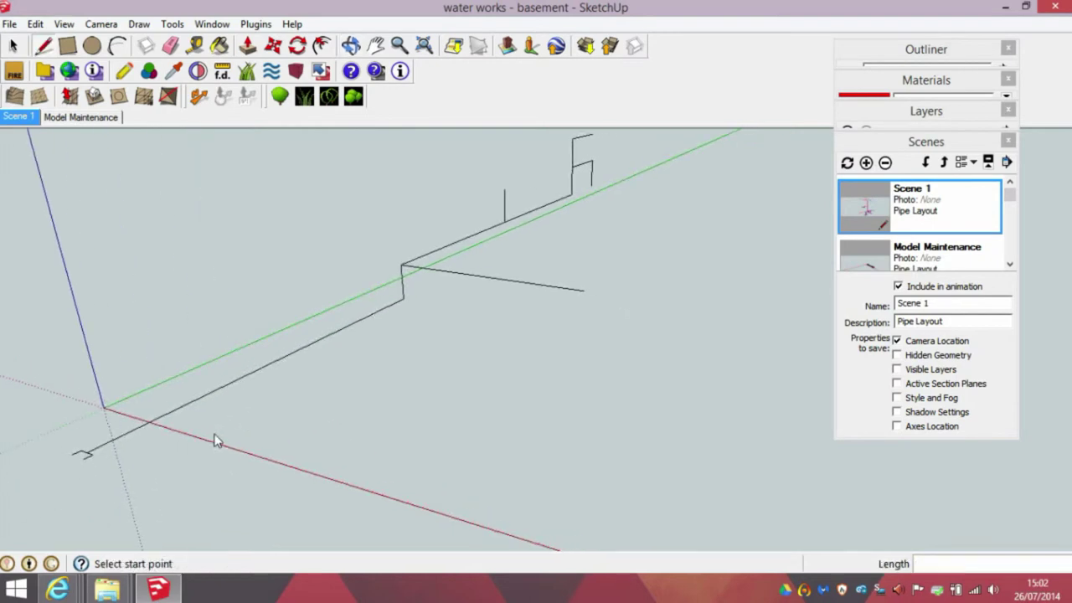
{"action": "left_click", "coordinate": [149, 422]}
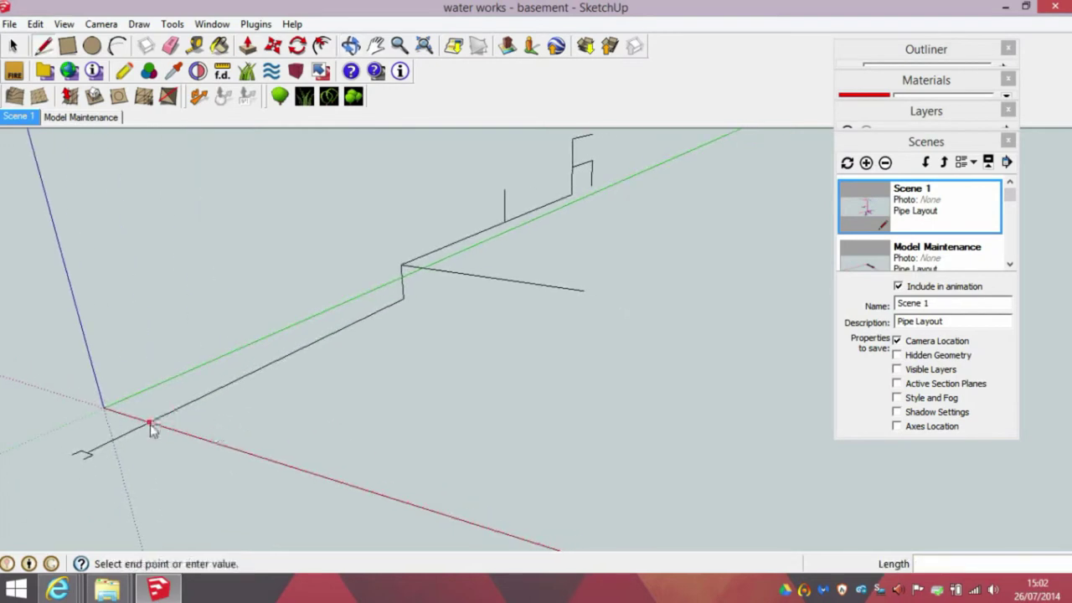
{"action": "key", "text": "Escape"}
{"action": "left_click", "coordinate": [141, 428]}
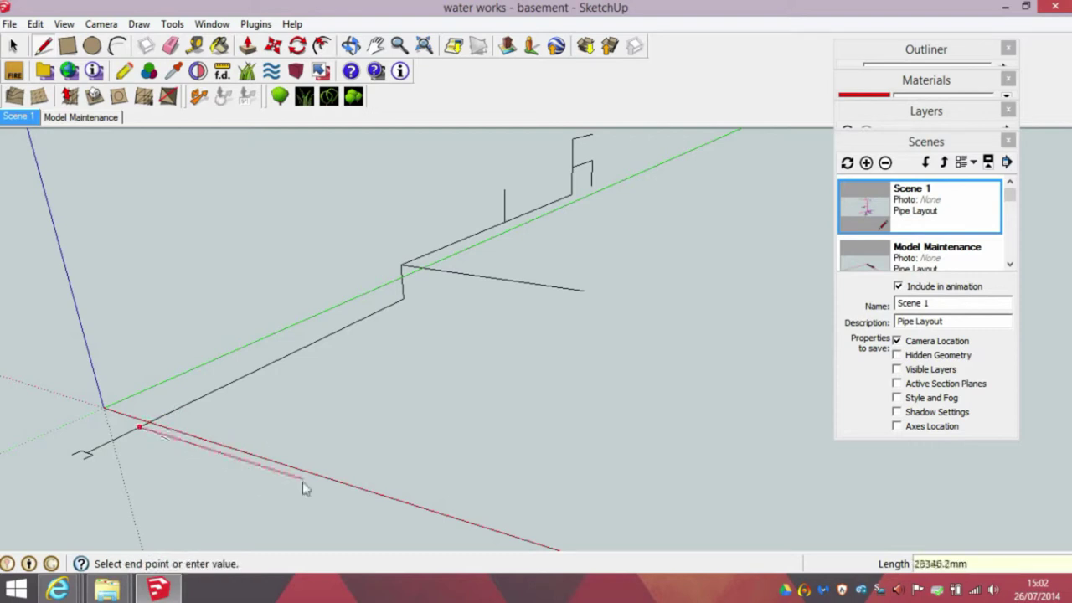
{"action": "left_click", "coordinate": [341, 491]}
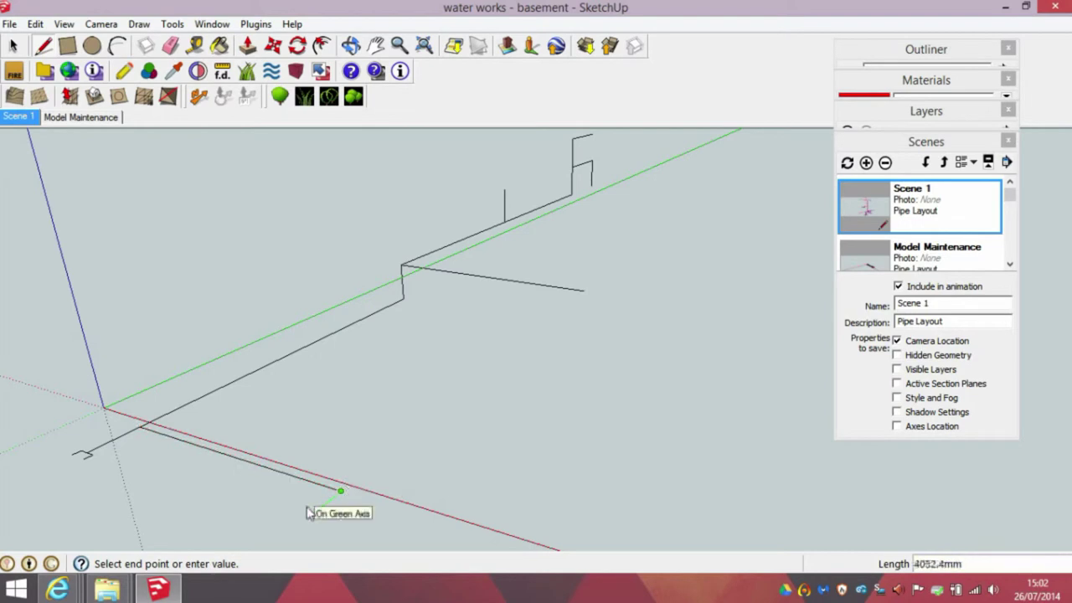
{"action": "left_click", "coordinate": [311, 512]}
{"action": "left_click", "coordinate": [309, 495]}
- Add a red-locked edge and finish the branch with a short vertical riser
{"action": "middle_click_drag", "start_coordinate": [371, 516], "coordinate": [366, 469]}
{"action": "key", "text": "shift"}
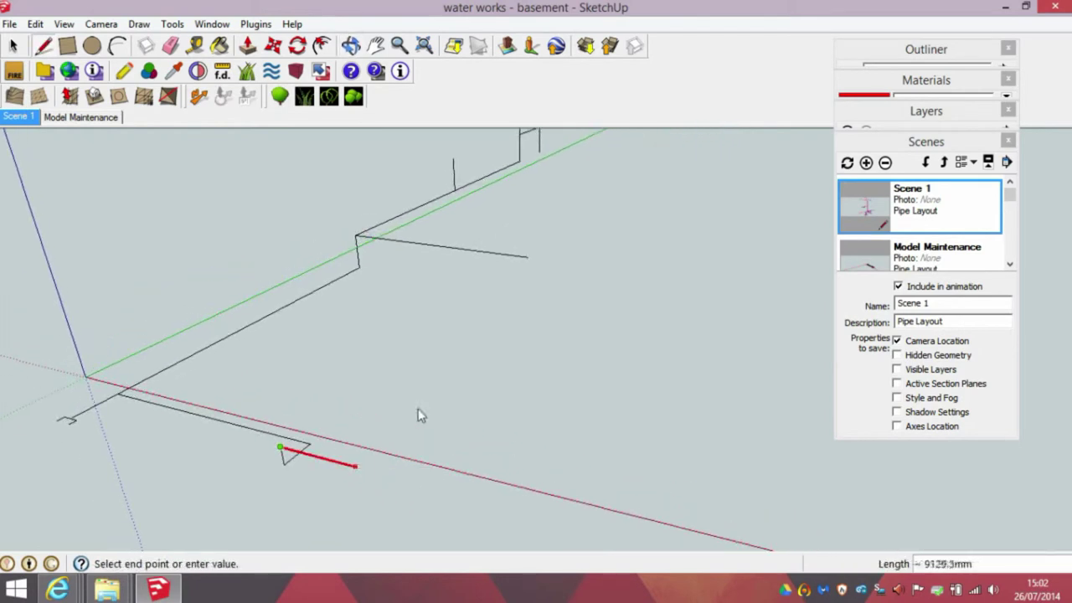
{"action": "left_click", "coordinate": [529, 263]}
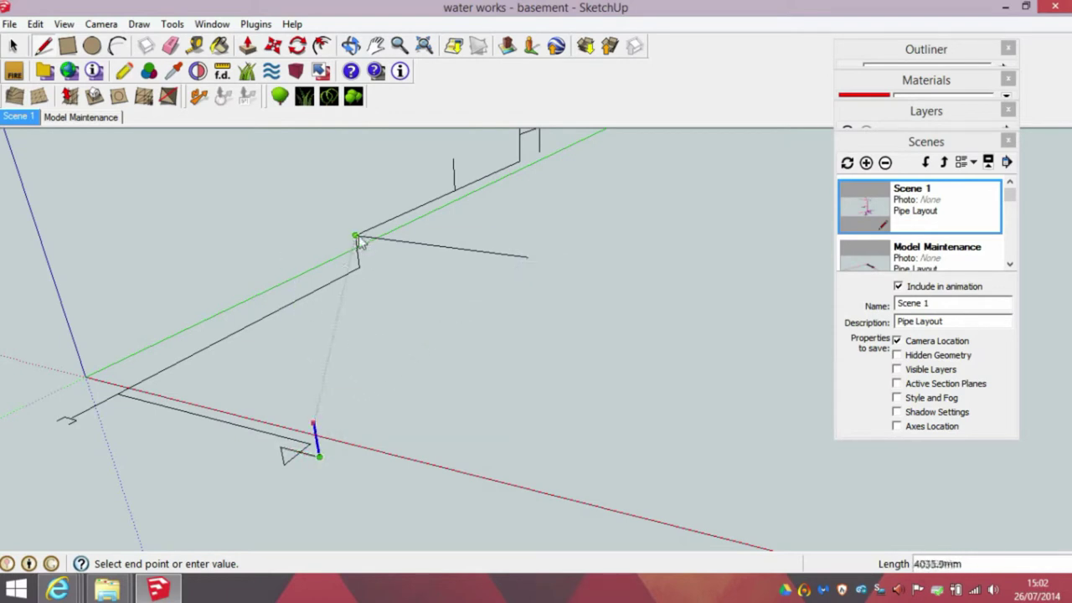
{"action": "left_click", "coordinate": [313, 423]}
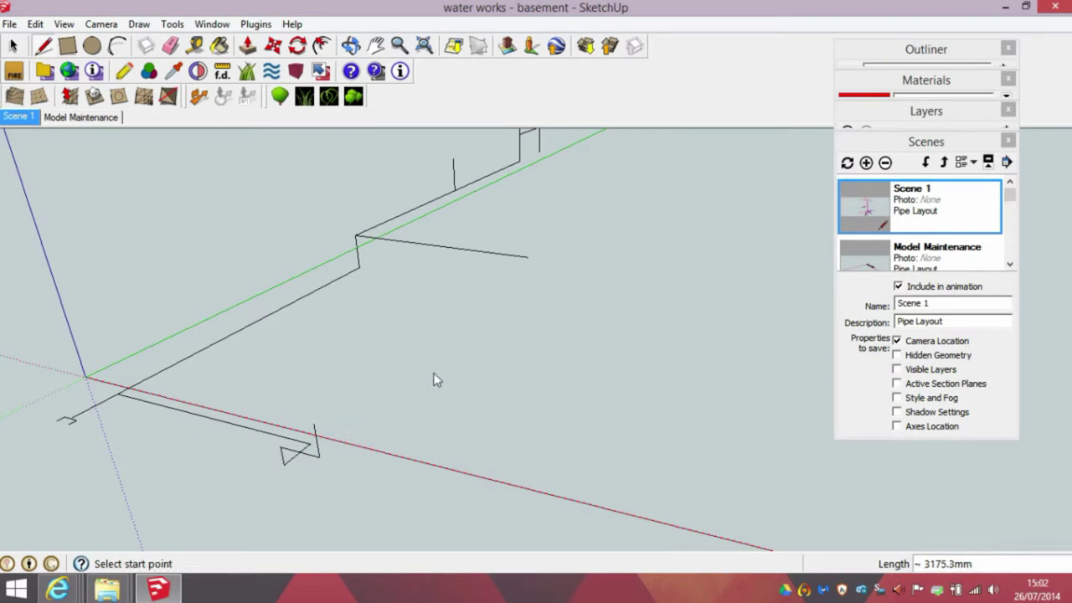
- Draw a line from the side branch's end running toward the front
{"action": "left_click", "coordinate": [527, 257]}
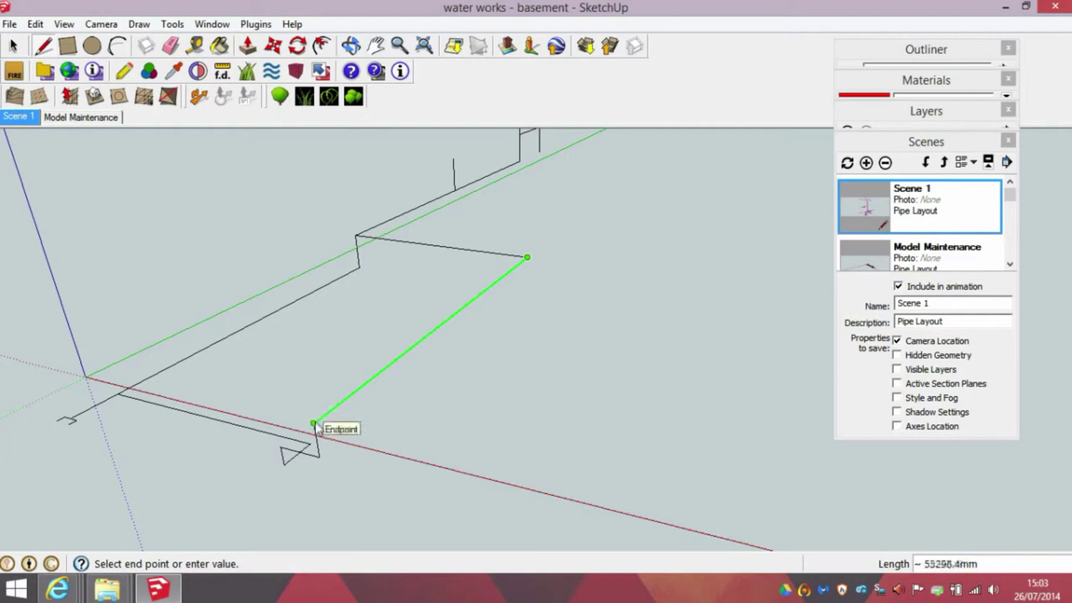
{"action": "left_click", "coordinate": [390, 366]}
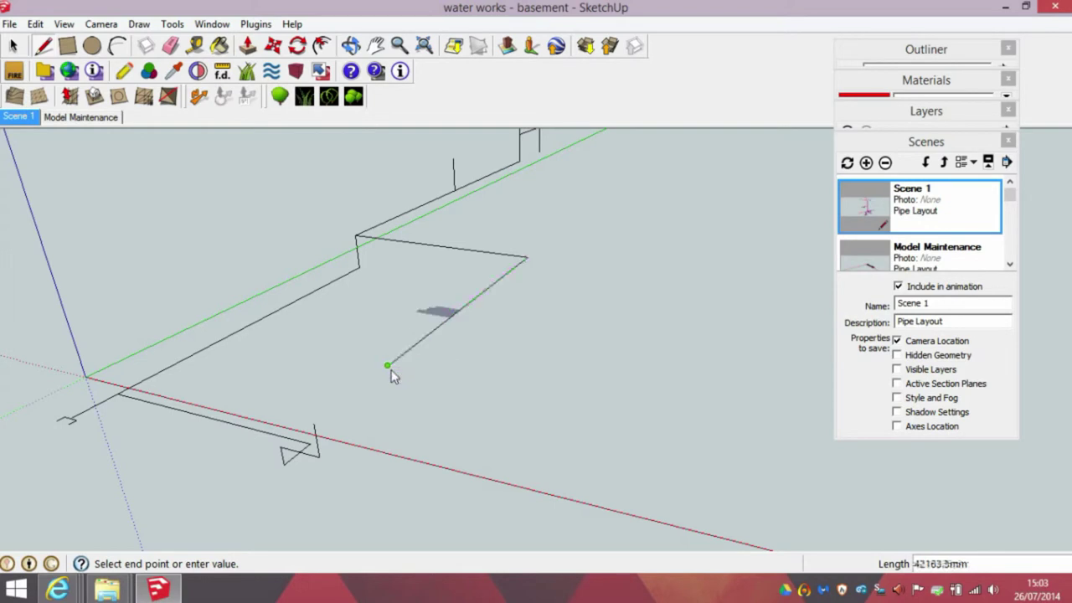
{"action": "middle_click_drag", "start_coordinate": [390, 376], "coordinate": [382, 319]}
{"action": "key", "text": "Escape"}
- Add a 3000 mm vertical riser at the pipe end and another riser on the red branch
{"action": "left_click", "coordinate": [516, 275]}
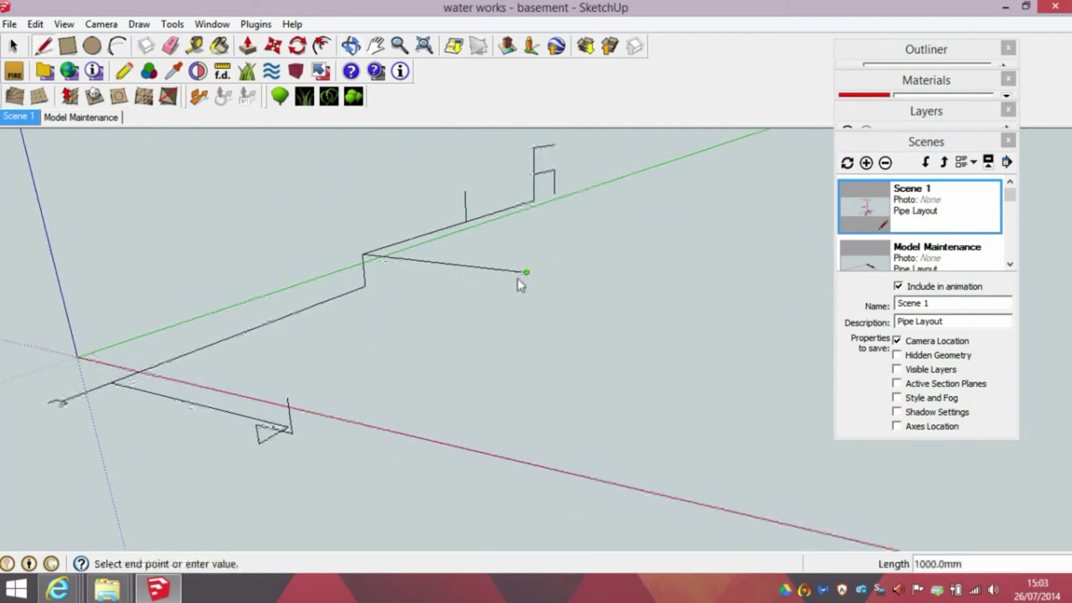
{"action": "type", "text": "3000"}
{"action": "key", "text": "Return"}
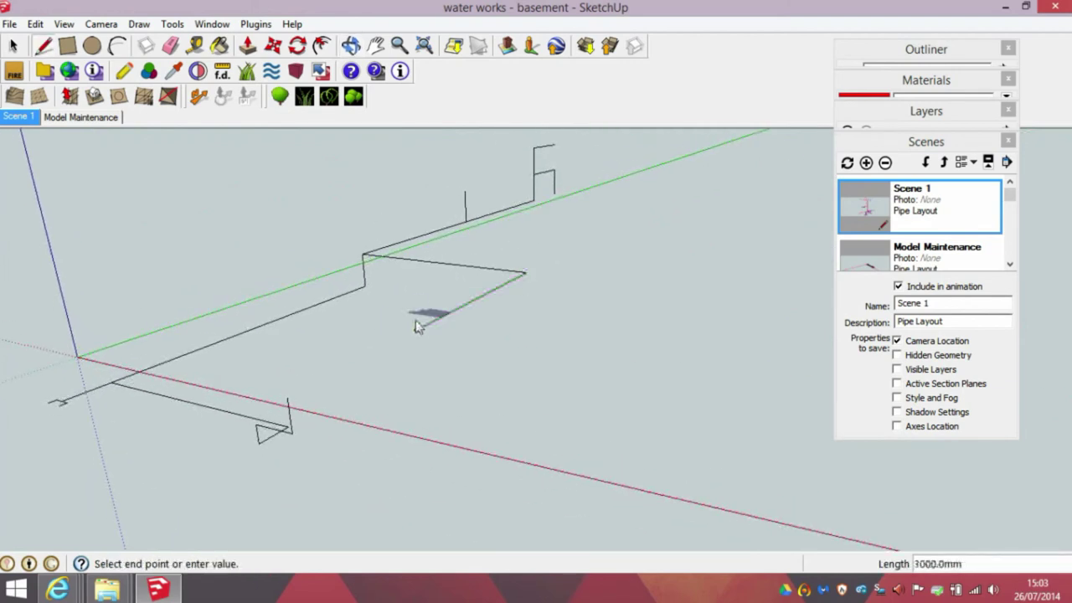
{"action": "left_click", "coordinate": [413, 274]}
{"action": "key", "text": "Escape"}
{"action": "left_click", "coordinate": [287, 397]}
{"action": "left_click", "coordinate": [277, 326]}
- Delete the stray small shape left in the model
{"action": "left_click", "coordinate": [14, 45]}
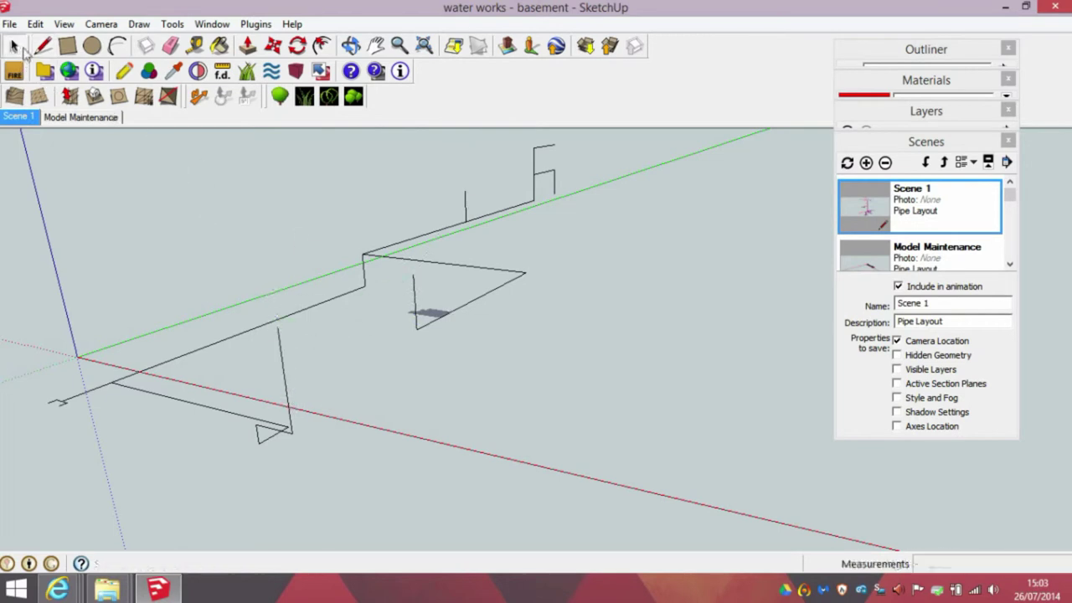
{"action": "key", "text": "Delete"}
{"action": "left_click", "coordinate": [432, 317]}
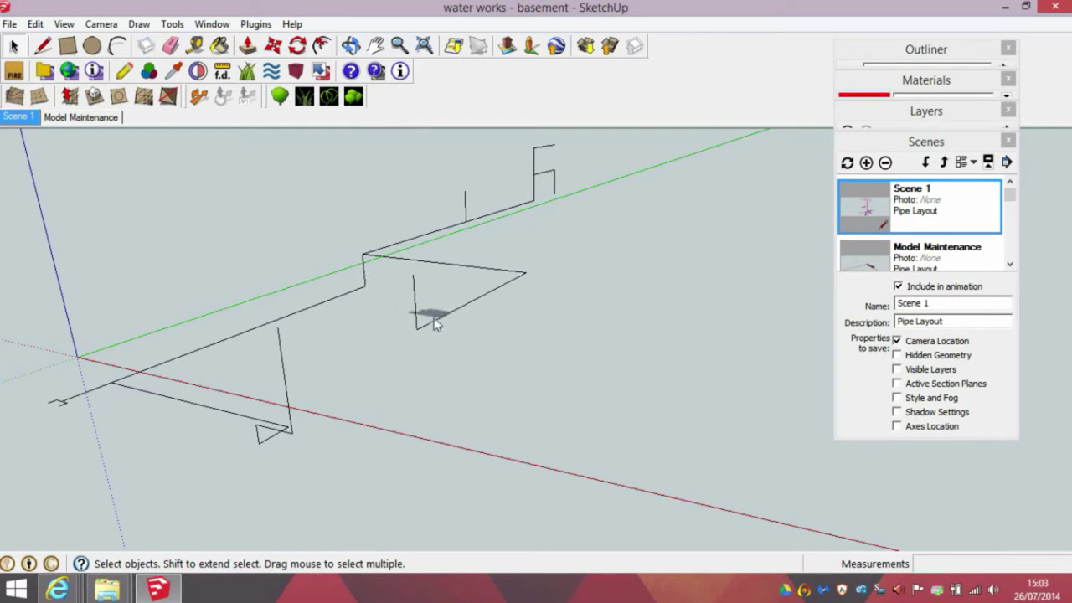
{"action": "key", "text": "Delete"}
- From the triangle corner, draw a green-locked edge, a short red edge and a vertical edge
{"action": "left_click", "coordinate": [45, 51]}
{"action": "left_click", "coordinate": [526, 273]}
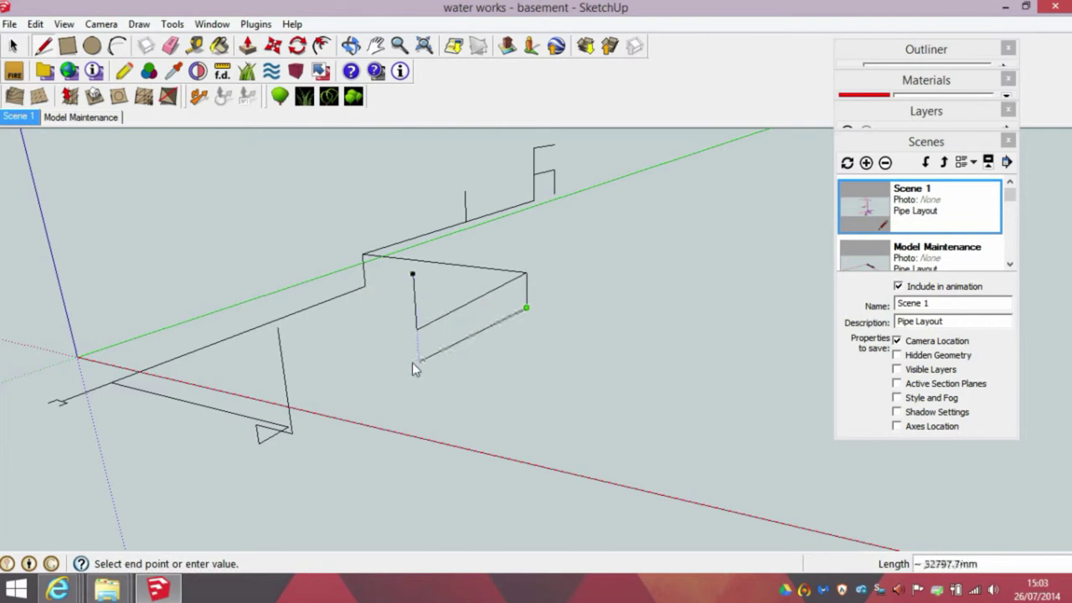
{"action": "key", "text": "shift"}
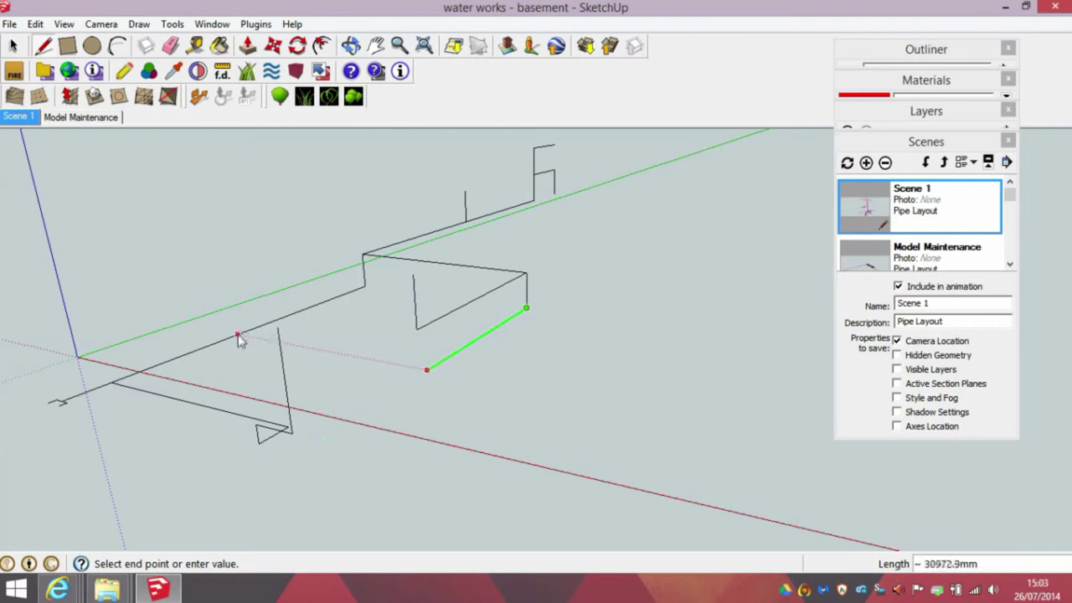
{"action": "left_click", "coordinate": [196, 354]}
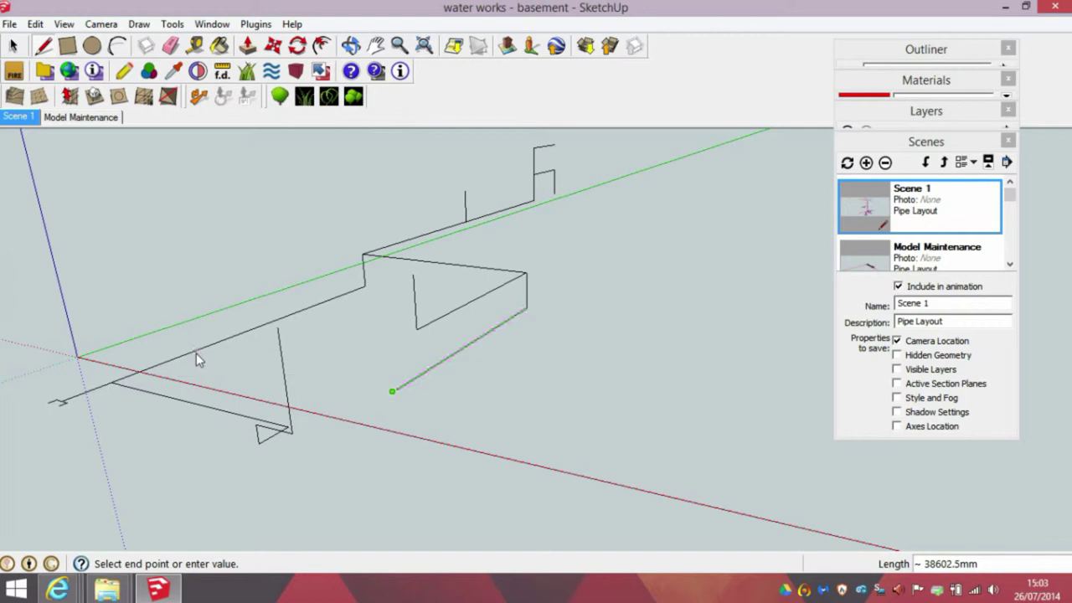
{"action": "left_click", "coordinate": [416, 397]}
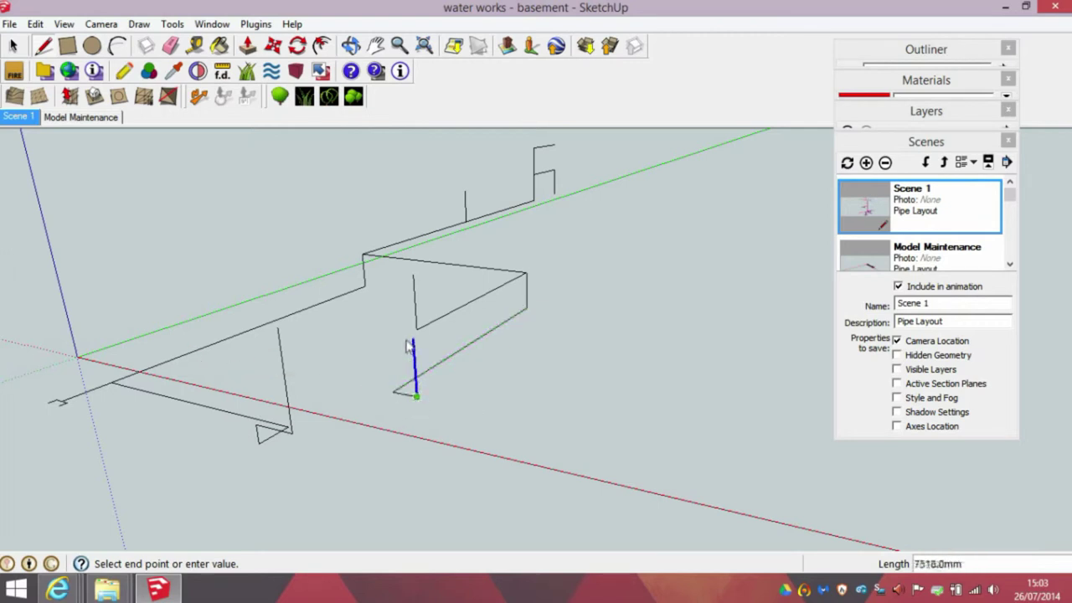
{"action": "left_click", "coordinate": [418, 277]}
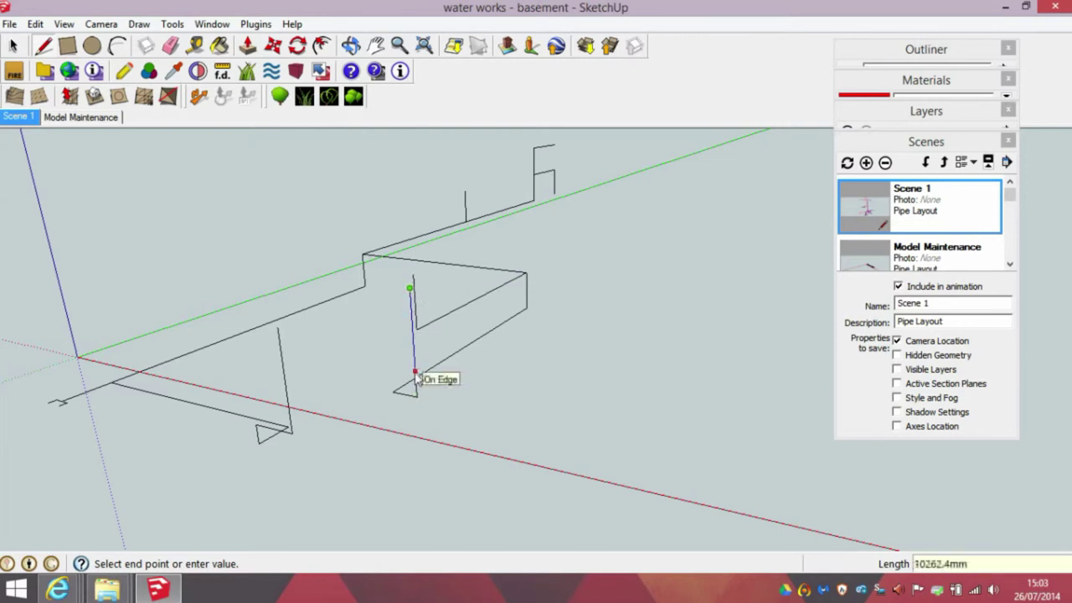
{"action": "middle_click_drag", "start_coordinate": [414, 382], "coordinate": [366, 397]}
- Move the connected L-shaped edges nearer the right-hand branch's corner, then view the whole layout
{"action": "left_click", "coordinate": [13, 46]}
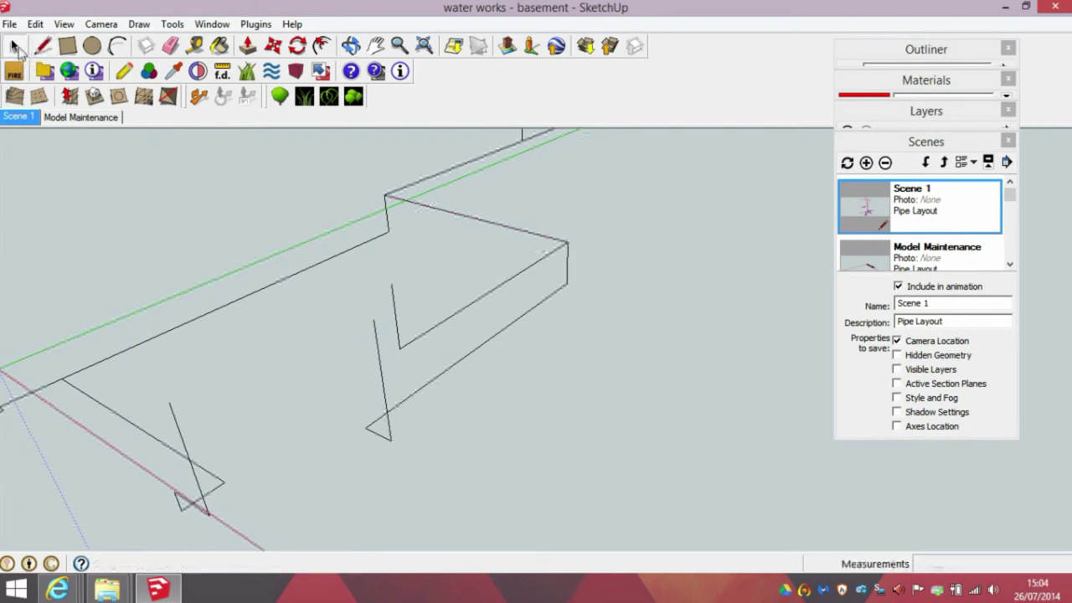
{"action": "triple_click", "coordinate": [399, 345]}
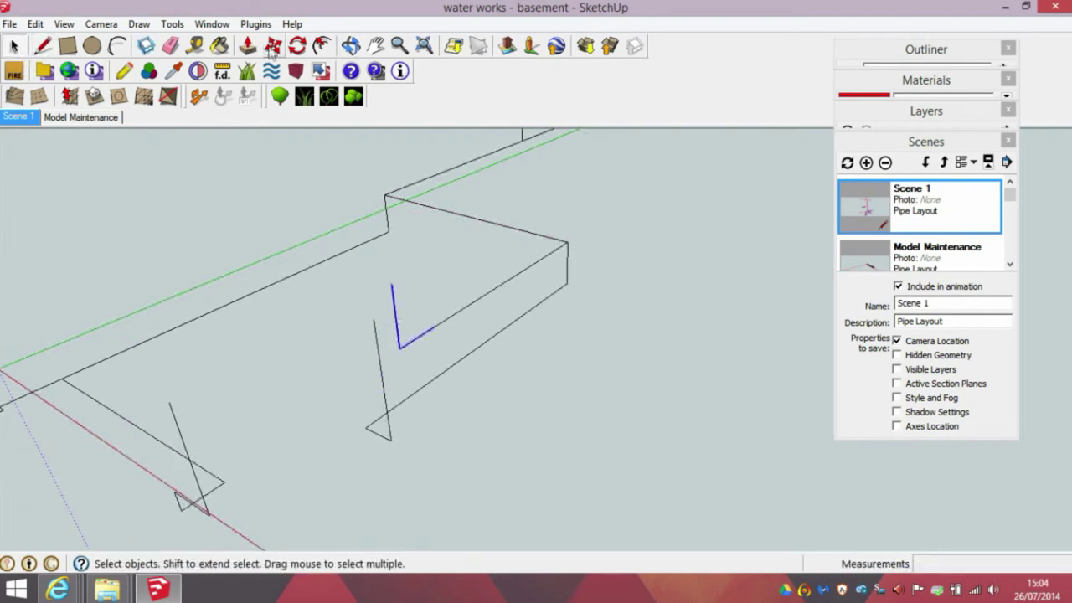
{"action": "left_click", "coordinate": [273, 45]}
{"action": "left_click", "coordinate": [434, 329]}
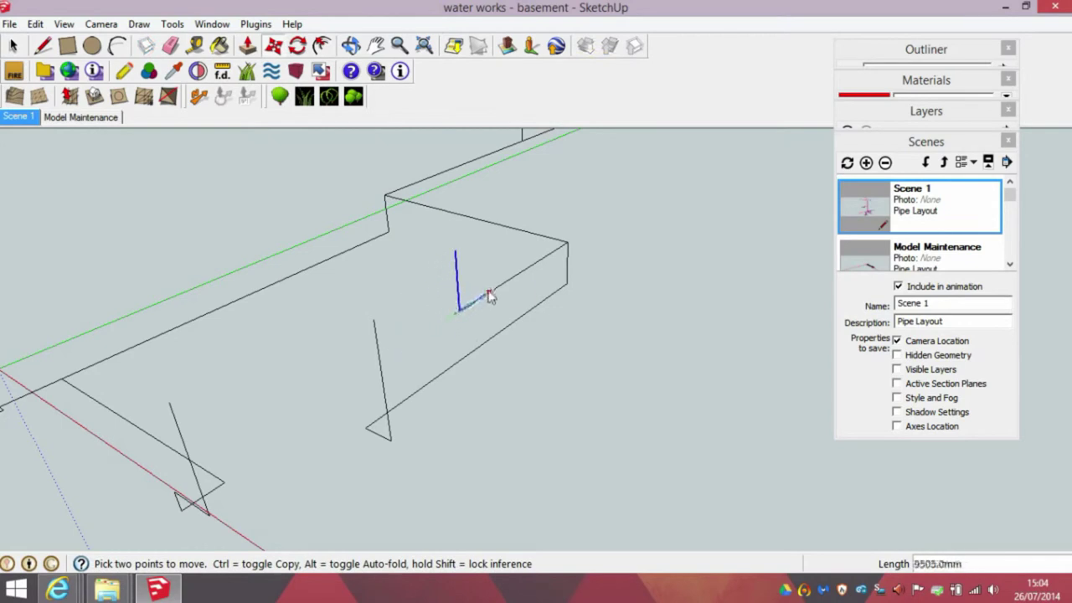
{"action": "left_click", "coordinate": [501, 285]}
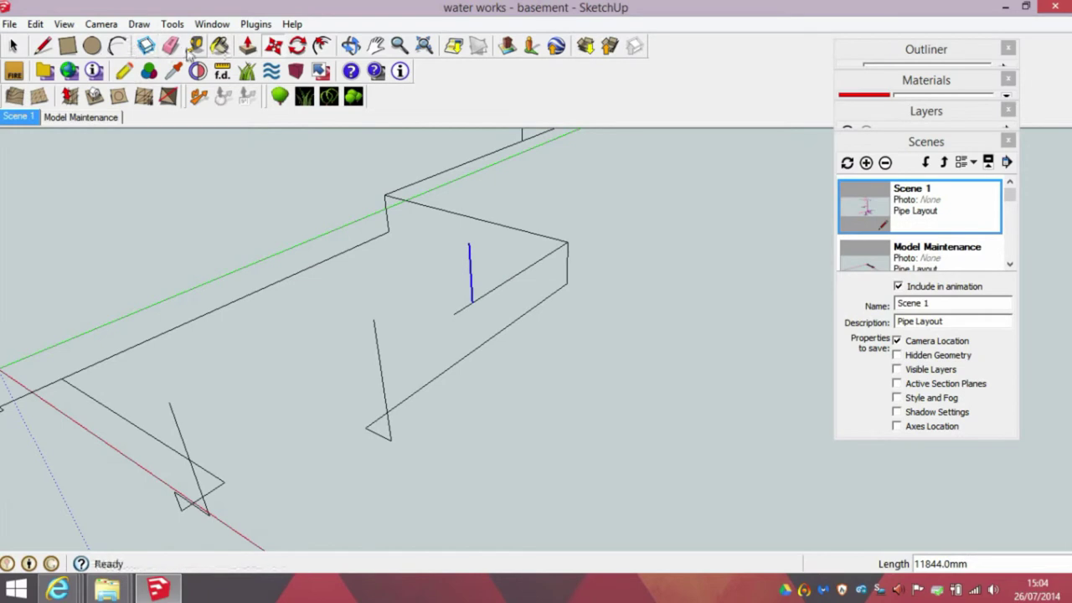
{"action": "left_click", "coordinate": [195, 45]}
{"action": "left_click", "coordinate": [171, 45]}
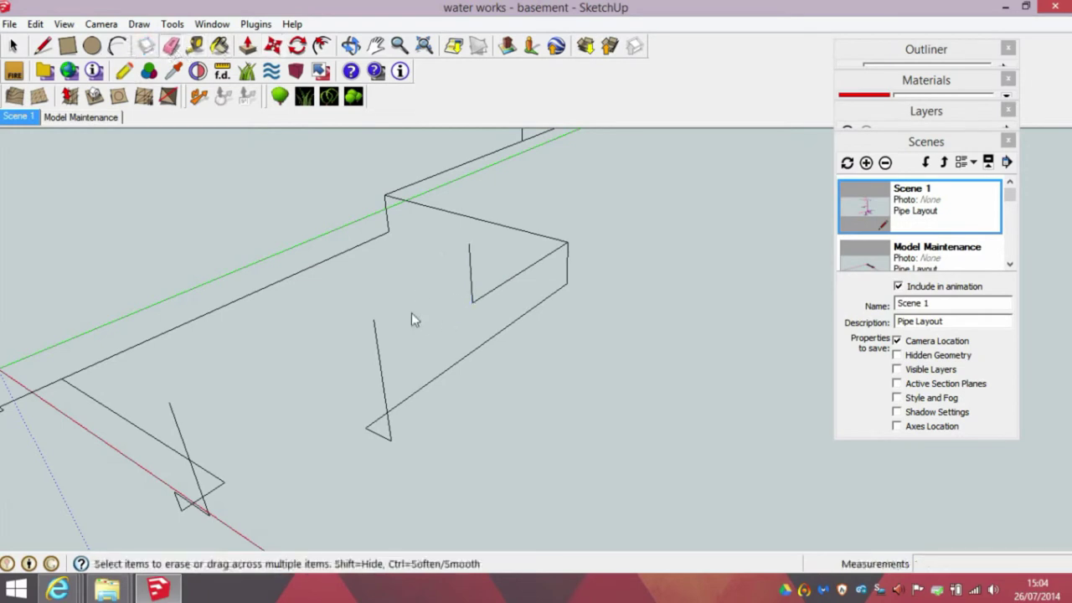
{"action": "left_click", "coordinate": [12, 46]}
{"action": "middle_click_drag", "start_coordinate": [193, 184], "coordinate": [360, 328]}
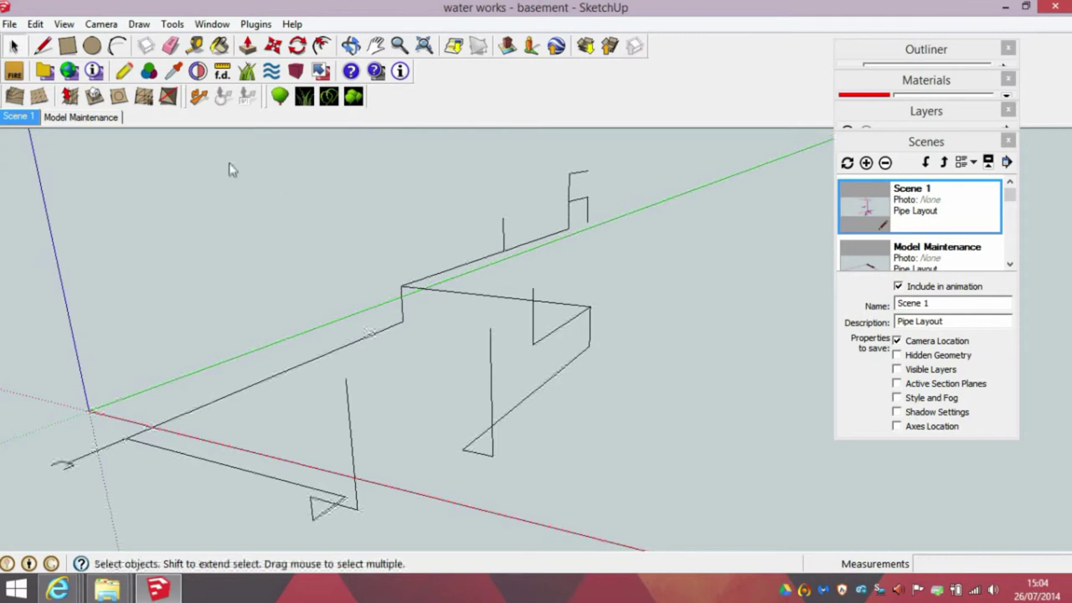
- Draw a stepped branch off the pipe: a short stub, a green run, a red-locked segment and a vertical riser
{"action": "left_click", "coordinate": [46, 48]}
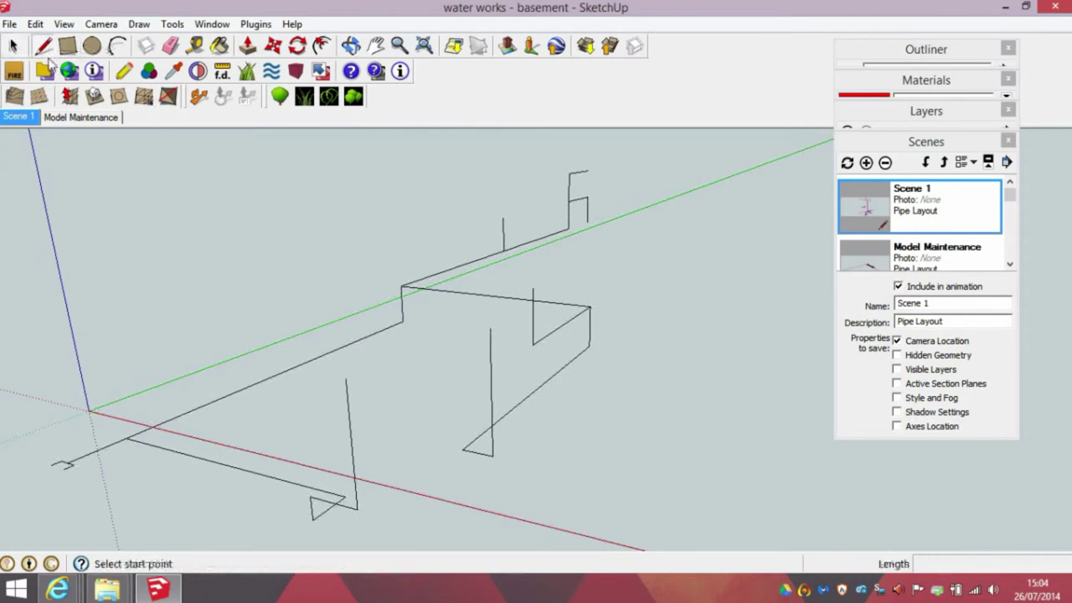
{"action": "left_click", "coordinate": [429, 293]}
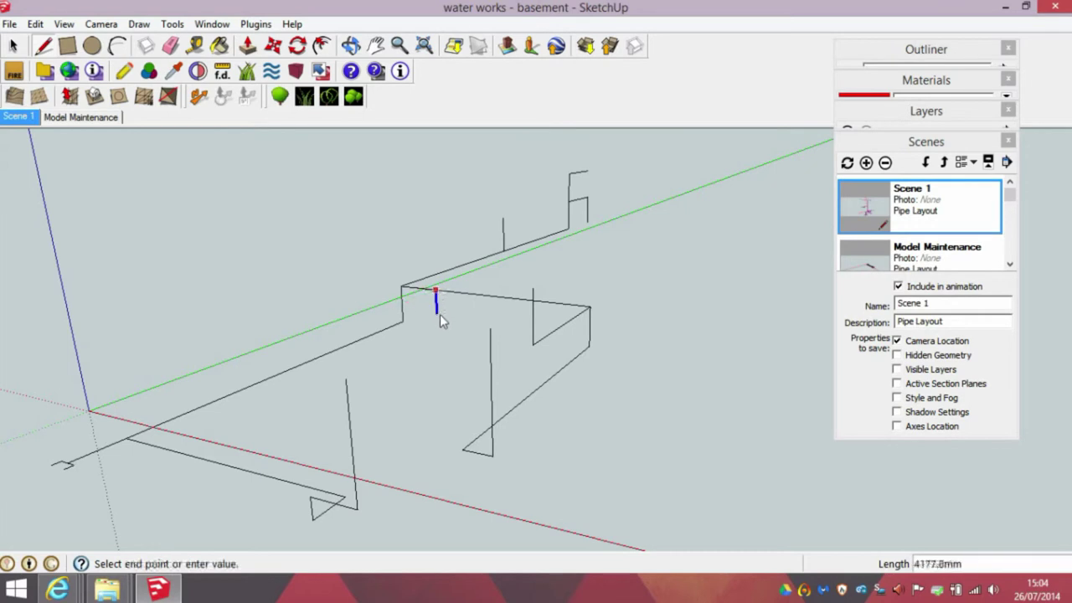
{"action": "left_click", "coordinate": [436, 307]}
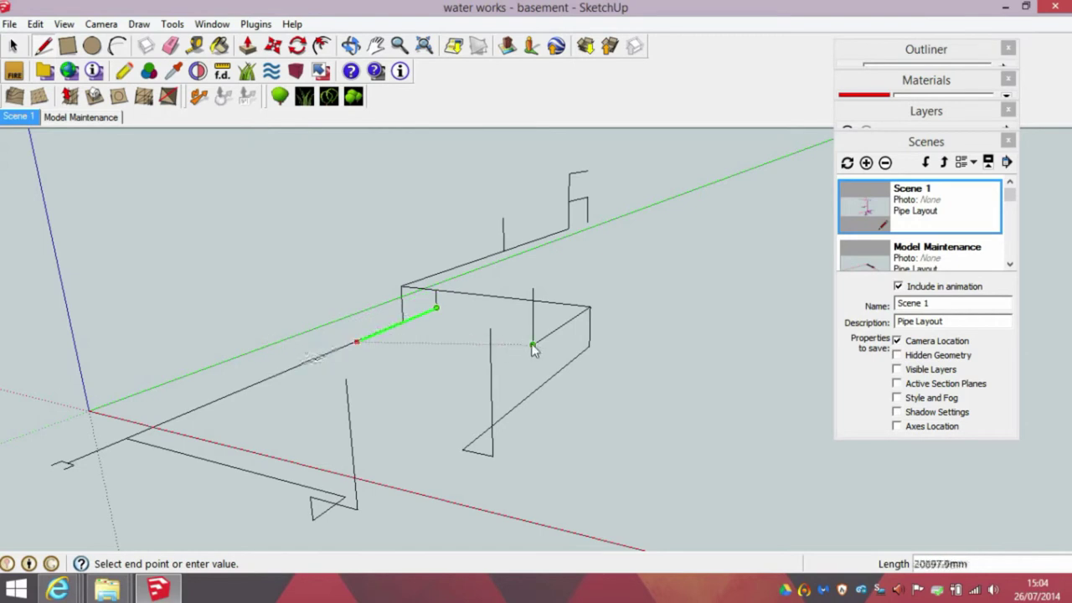
{"action": "left_click", "coordinate": [359, 340]}
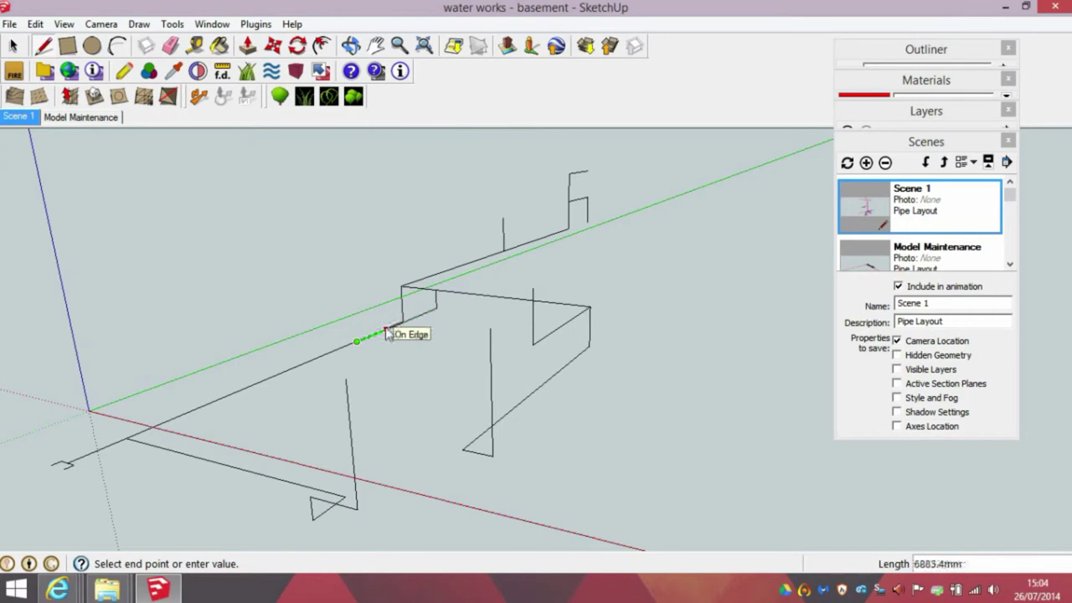
{"action": "key", "text": "Up"}
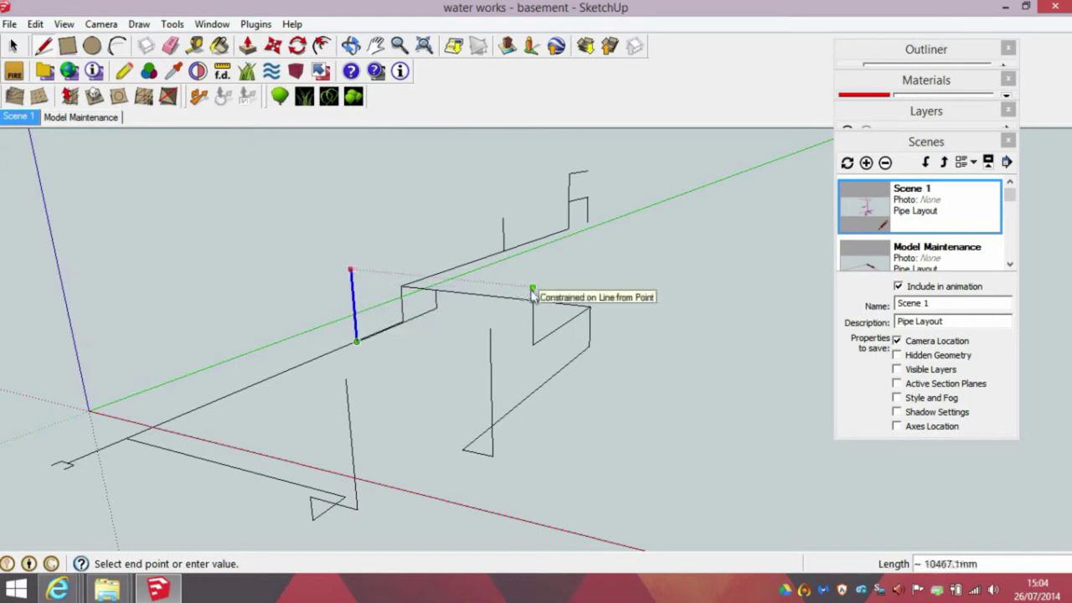
{"action": "key", "text": "Right"}
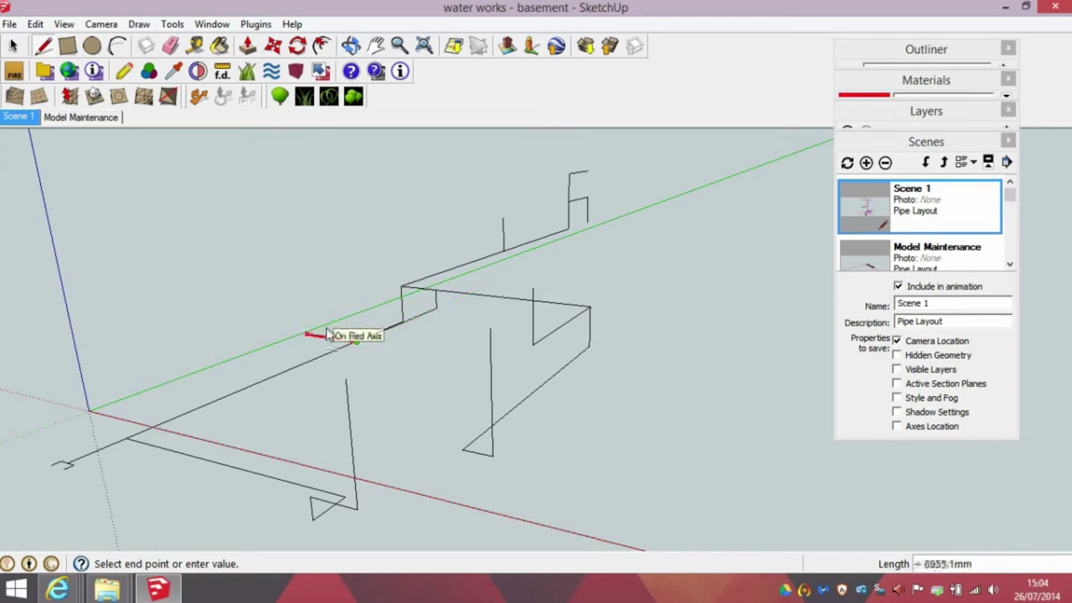
{"action": "left_click", "coordinate": [399, 289]}
{"action": "key", "text": "Up"}
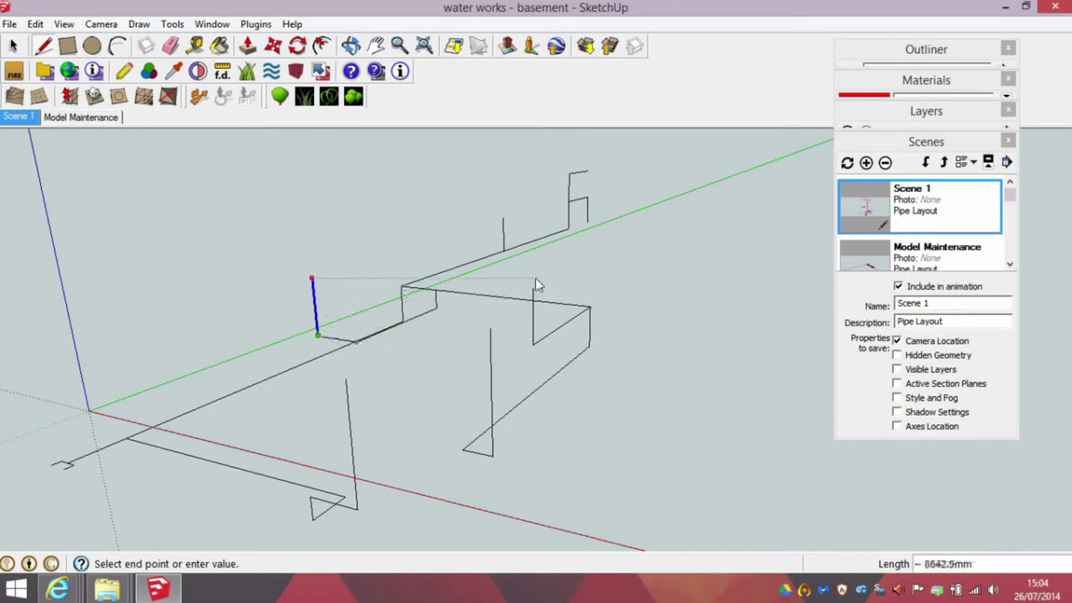
{"action": "left_click", "coordinate": [394, 298]}
{"action": "key", "text": "Escape"}
{"action": "middle_click_drag", "start_coordinate": [335, 318], "coordinate": [319, 359]}
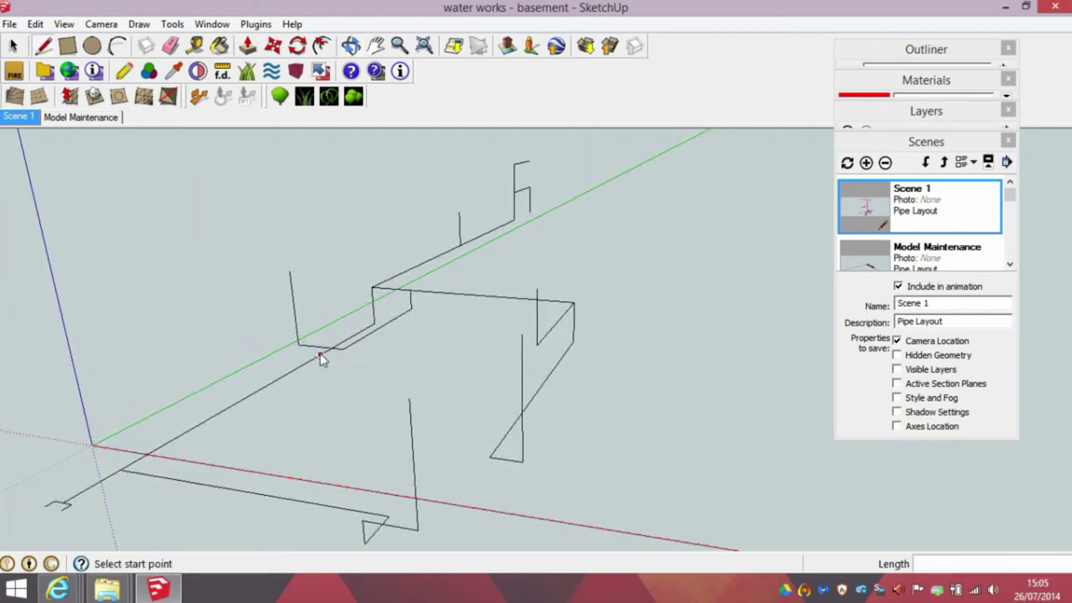
- Draw a tall vertical riser from the side loop up toward the upper run
{"action": "left_click", "coordinate": [545, 300]}
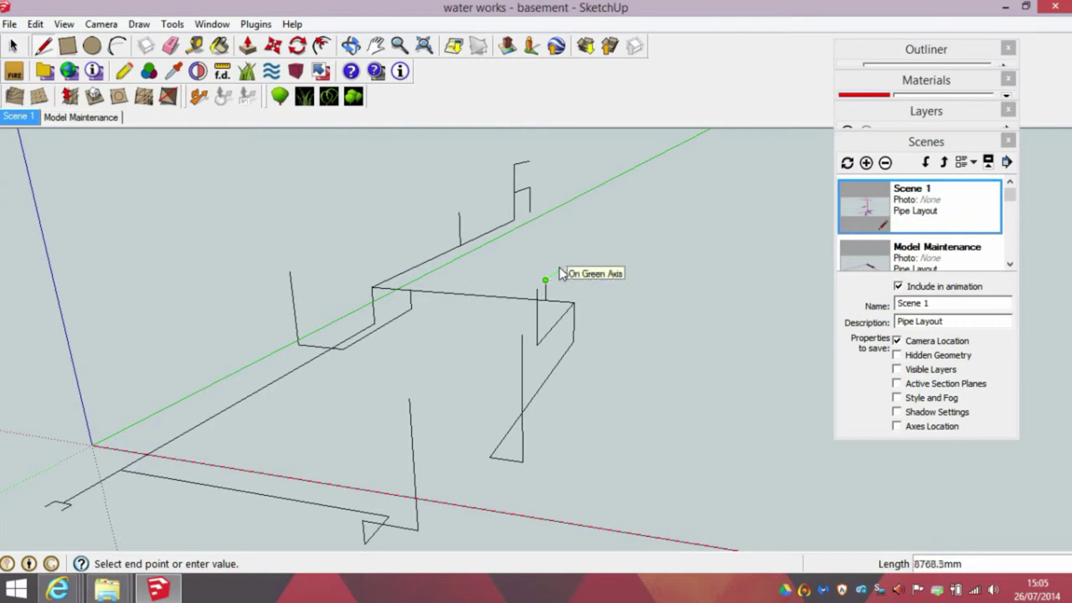
{"action": "left_click", "coordinate": [515, 167]}
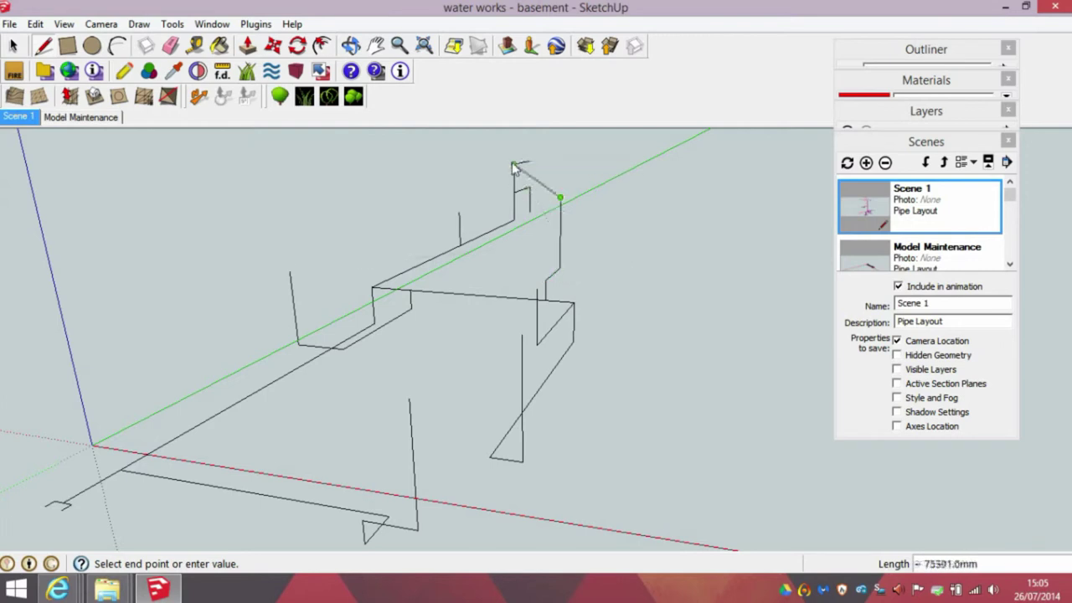
{"action": "key", "text": "Escape"}
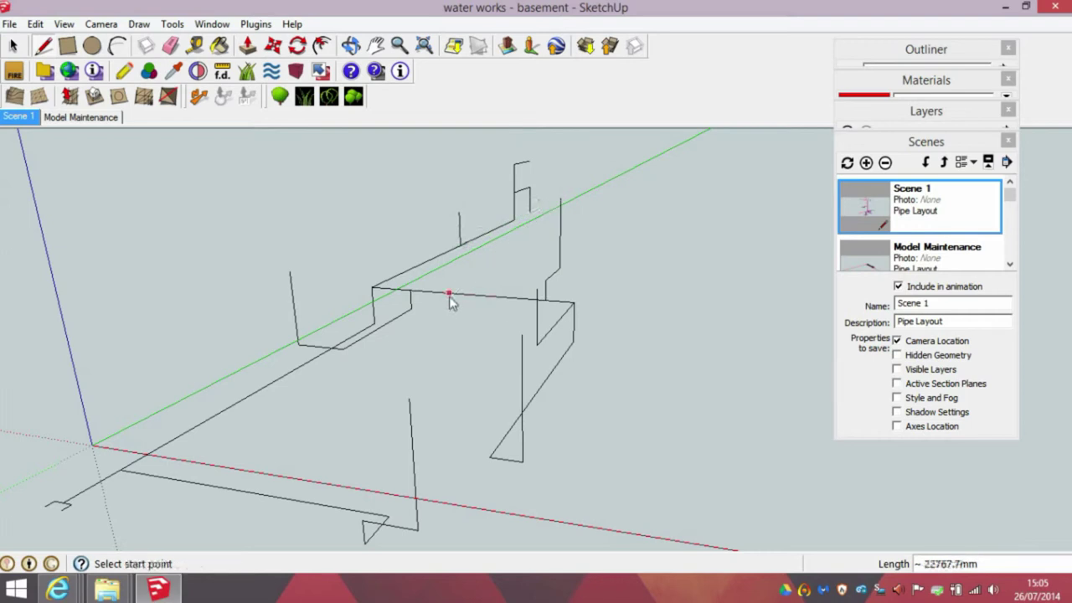
- Draw a stepped branch from the cross pipe: a 3000 mm run, then 1000 mm segments and vertical pieces
{"action": "left_click", "coordinate": [483, 294]}
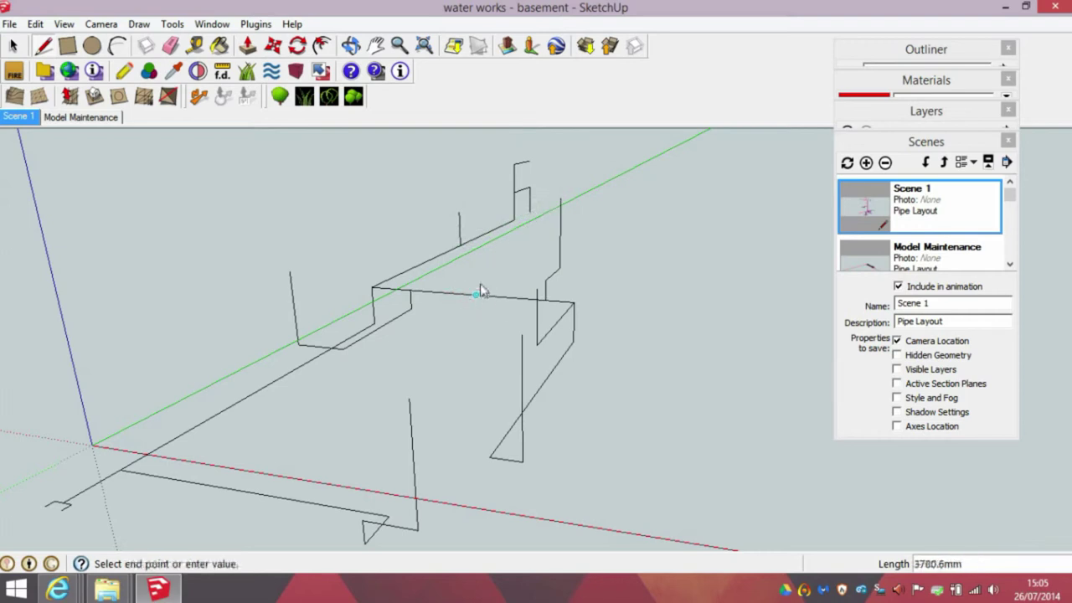
{"action": "left_click", "coordinate": [546, 289]}
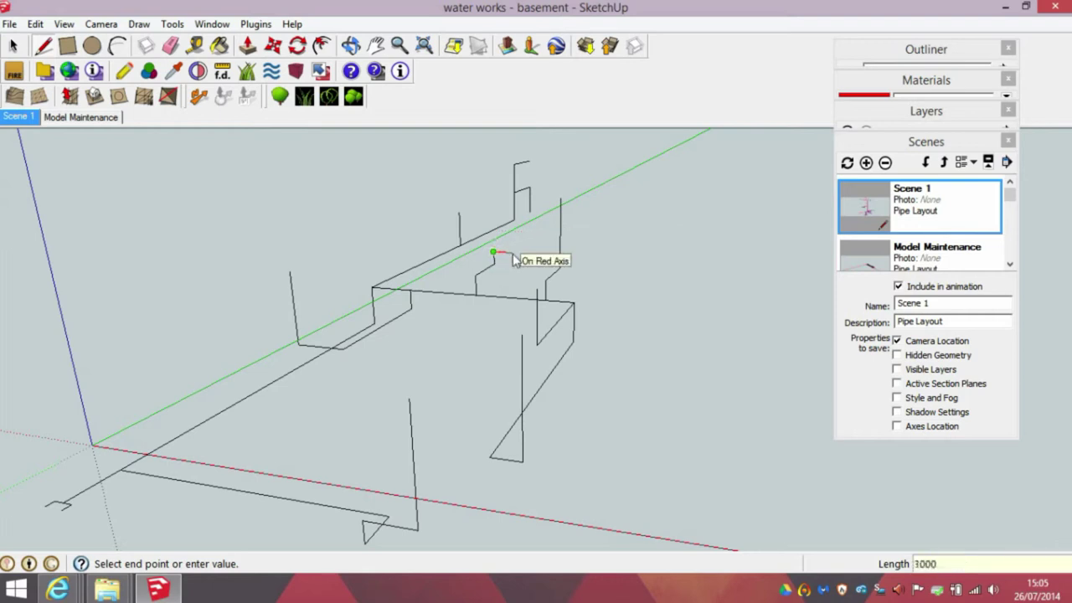
{"action": "key", "text": "Return"}
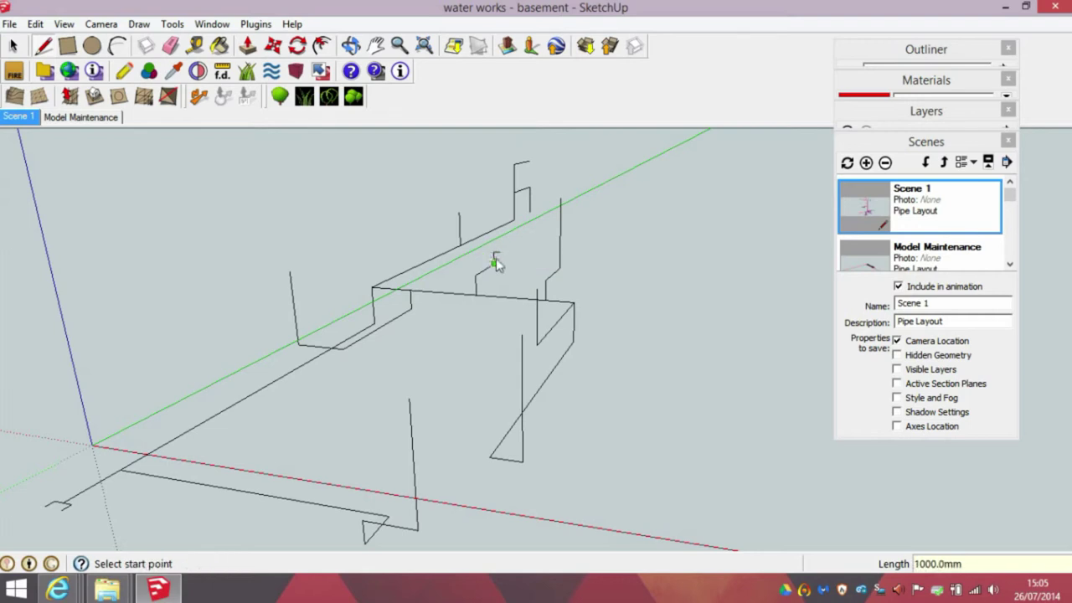
{"action": "left_click", "coordinate": [494, 253]}
{"action": "type", "text": "1000"}
{"action": "key", "text": "Return"}
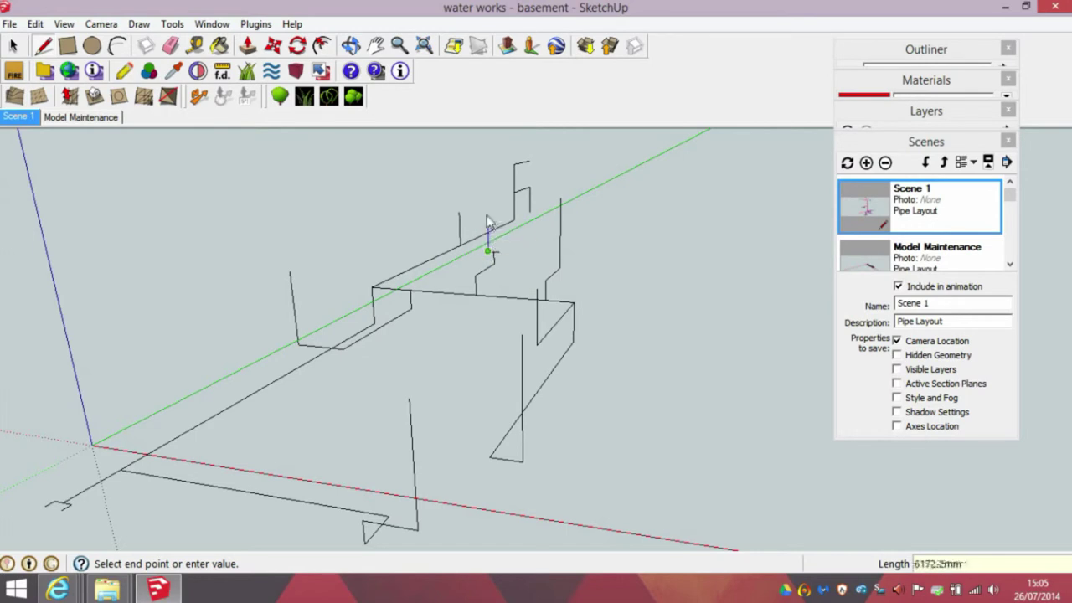
{"action": "type", "text": "100"}
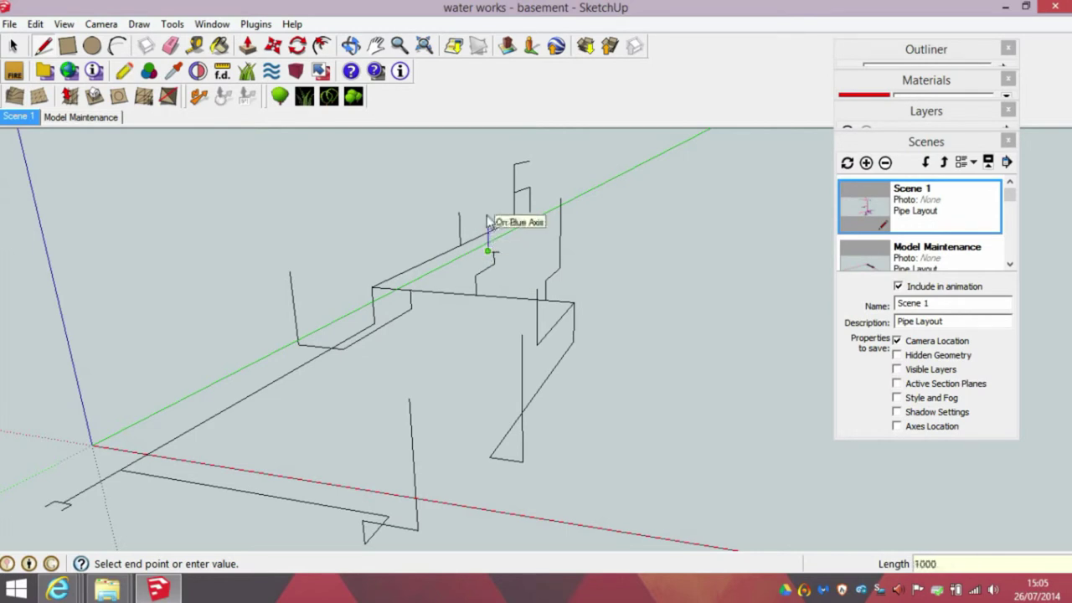
{"action": "type", "text": "0"}
{"action": "key", "text": "Return"}
{"action": "left_click", "coordinate": [499, 252]}
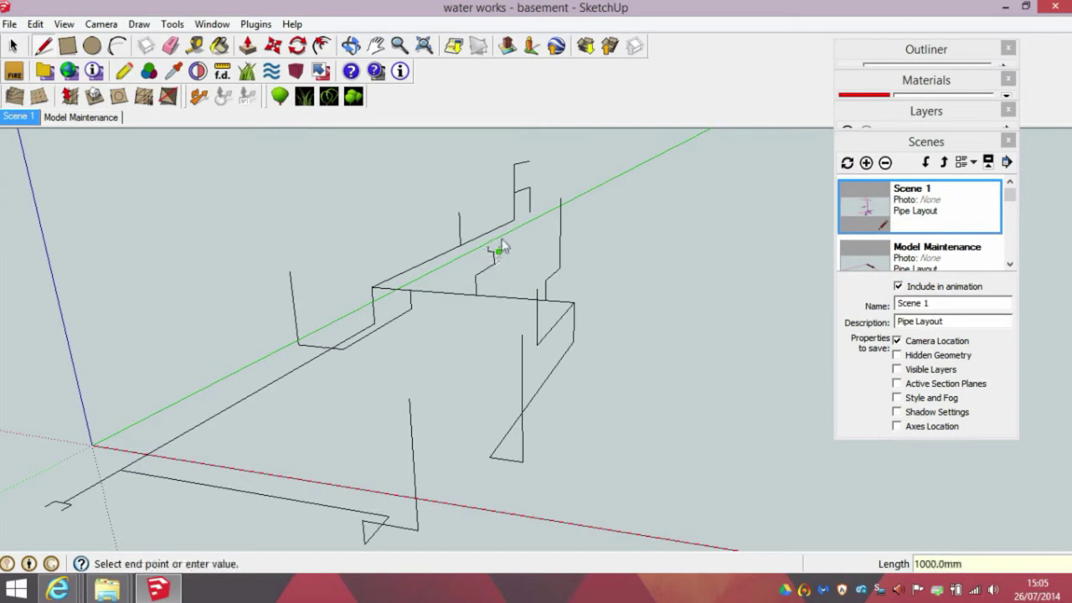
{"action": "type", "text": "100"}
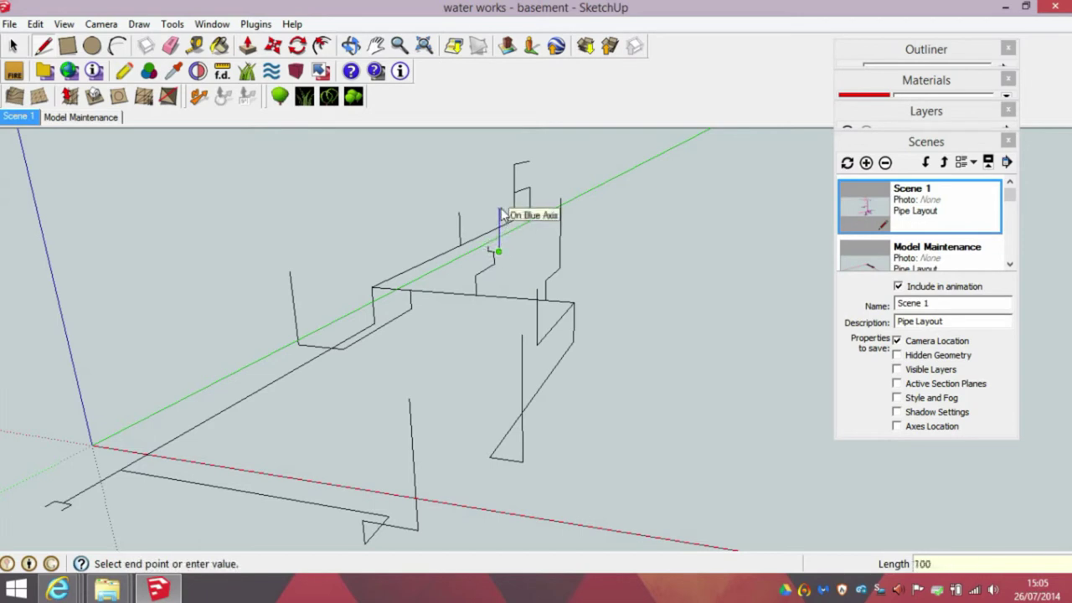
{"action": "type", "text": "0"}
{"action": "key", "text": "Return"}
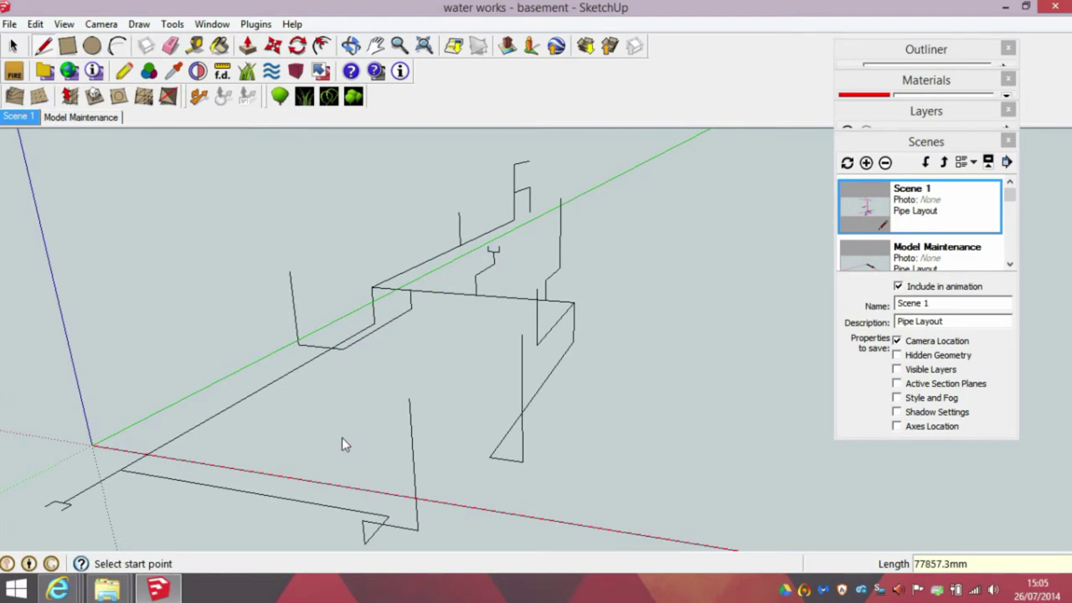
{"action": "middle_click_drag", "start_coordinate": [268, 531], "coordinate": [291, 408]}
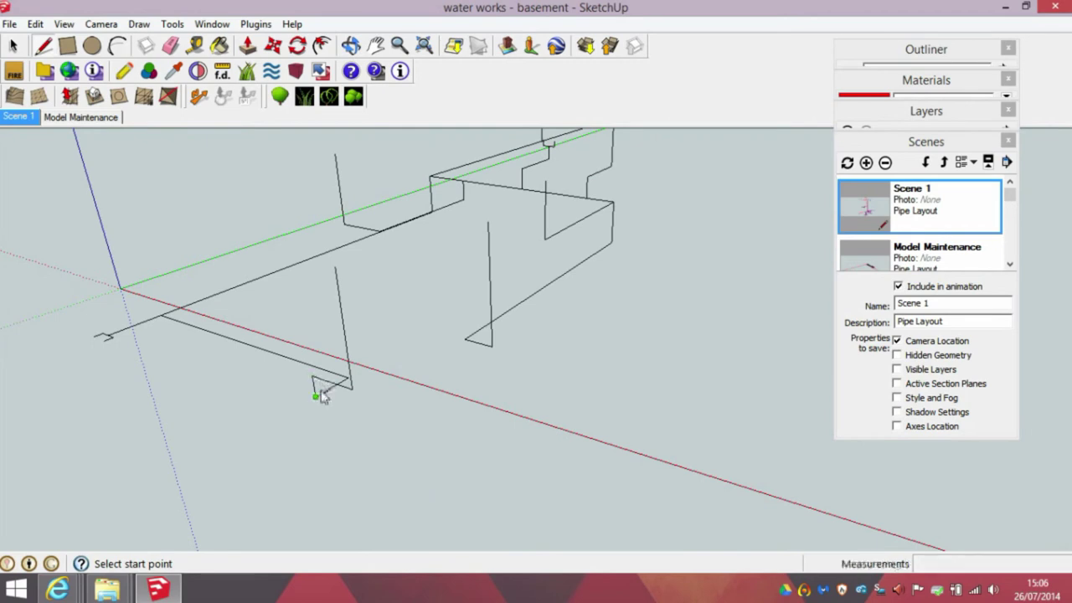
- Draw a short downward leg from the triangular pipe end's corner and a horizontal red-axis run
{"action": "scroll", "coordinate": [322, 396], "scroll_direction": "up", "scroll_amount": 3}
{"action": "left_click", "coordinate": [323, 370]}
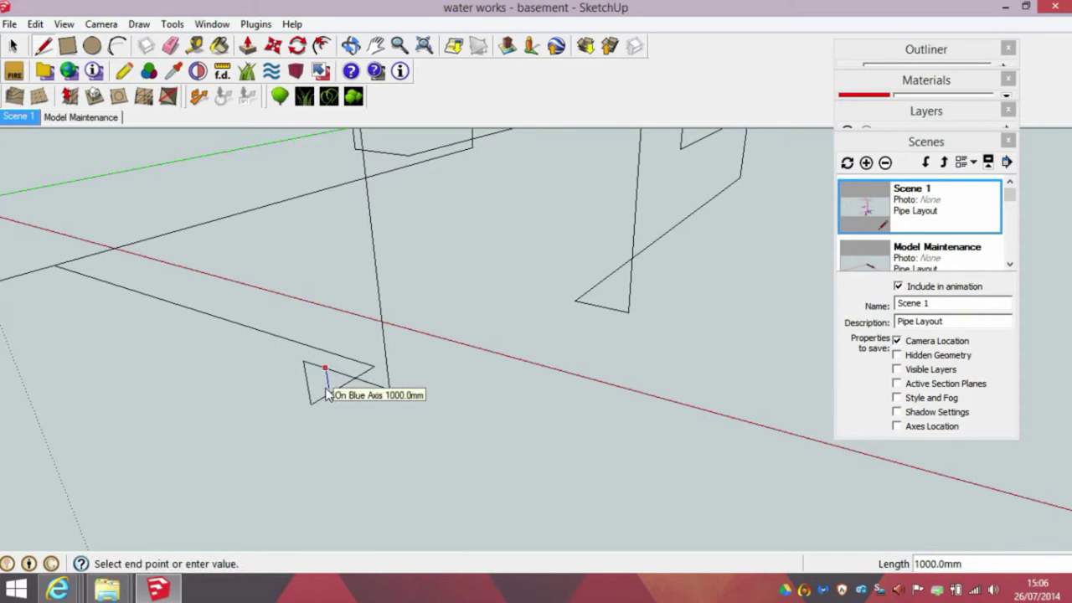
{"action": "left_click", "coordinate": [327, 388]}
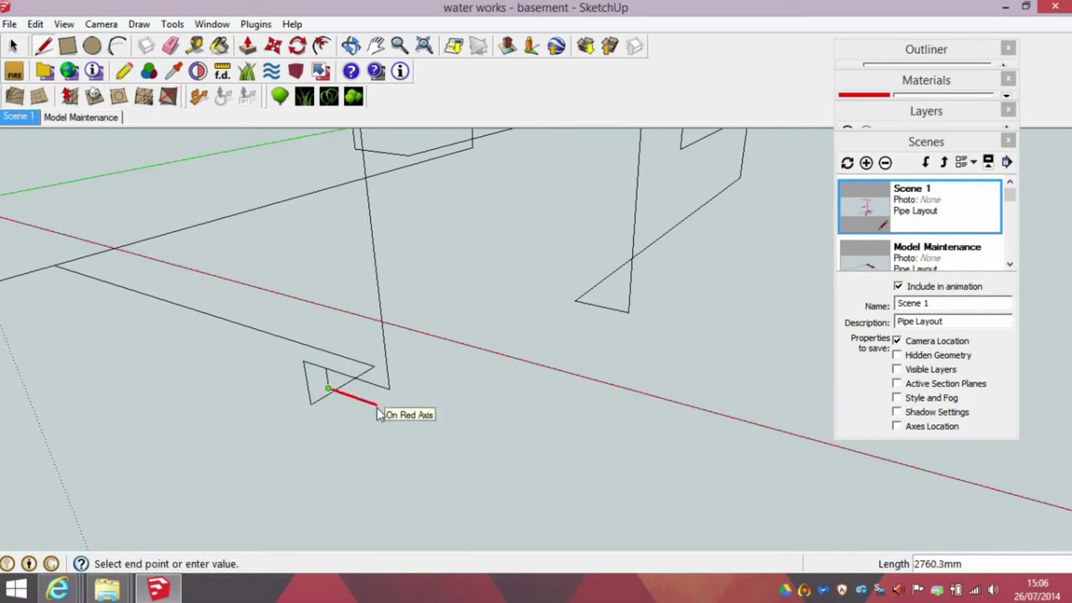
{"action": "key", "text": "Escape"}
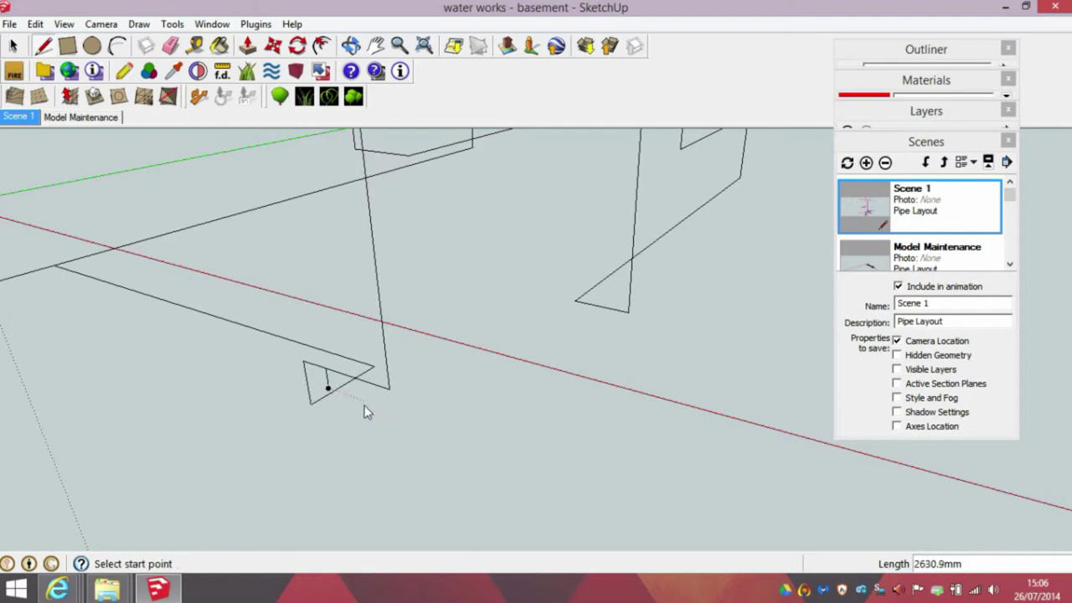
{"action": "left_click", "coordinate": [321, 369]}
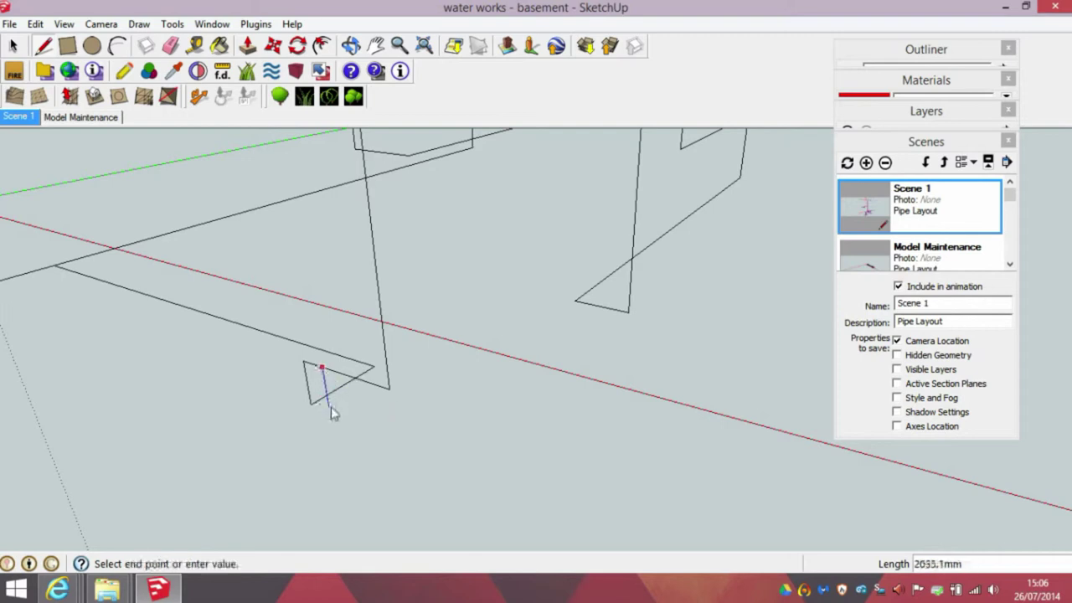
{"action": "left_click", "coordinate": [329, 411]}
{"action": "left_click", "coordinate": [390, 392]}
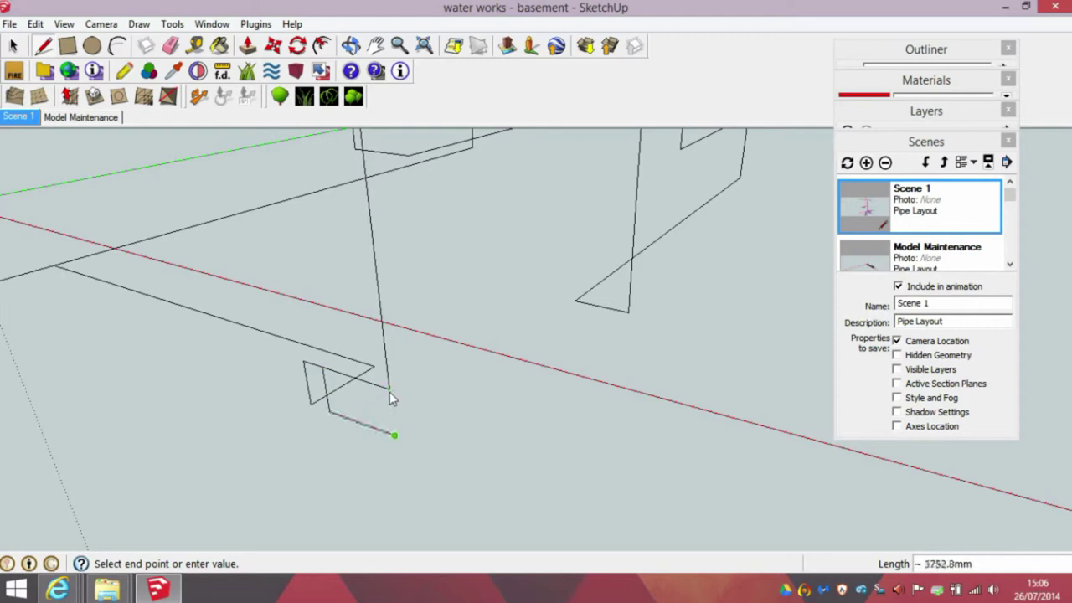
{"action": "key", "text": "Escape"}
{"action": "middle_click_drag", "start_coordinate": [350, 448], "coordinate": [400, 406]}
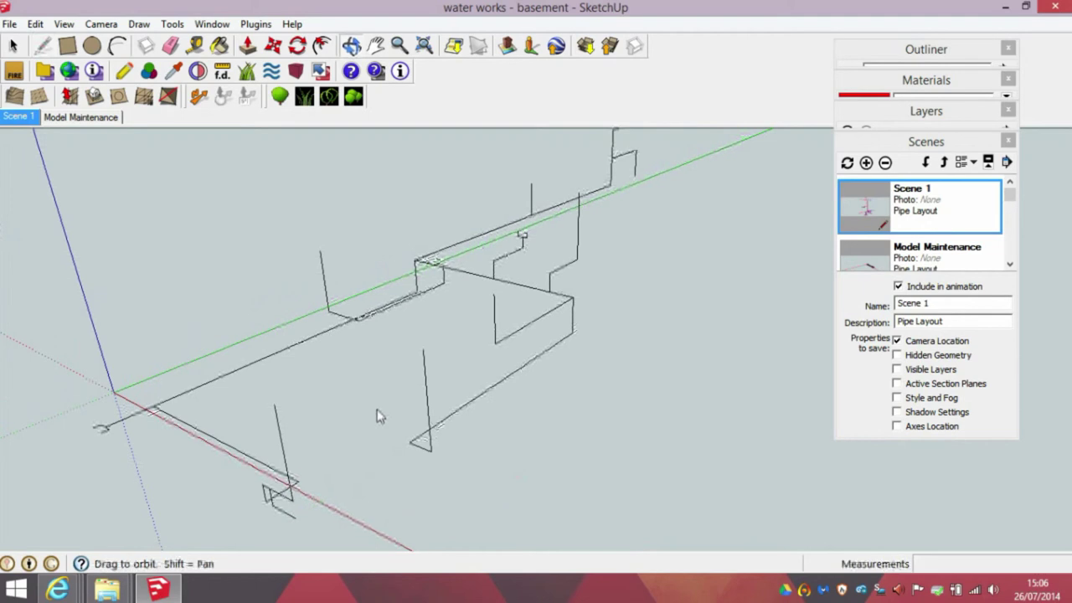
{"action": "middle_click_drag", "start_coordinate": [354, 436], "coordinate": [372, 418]}
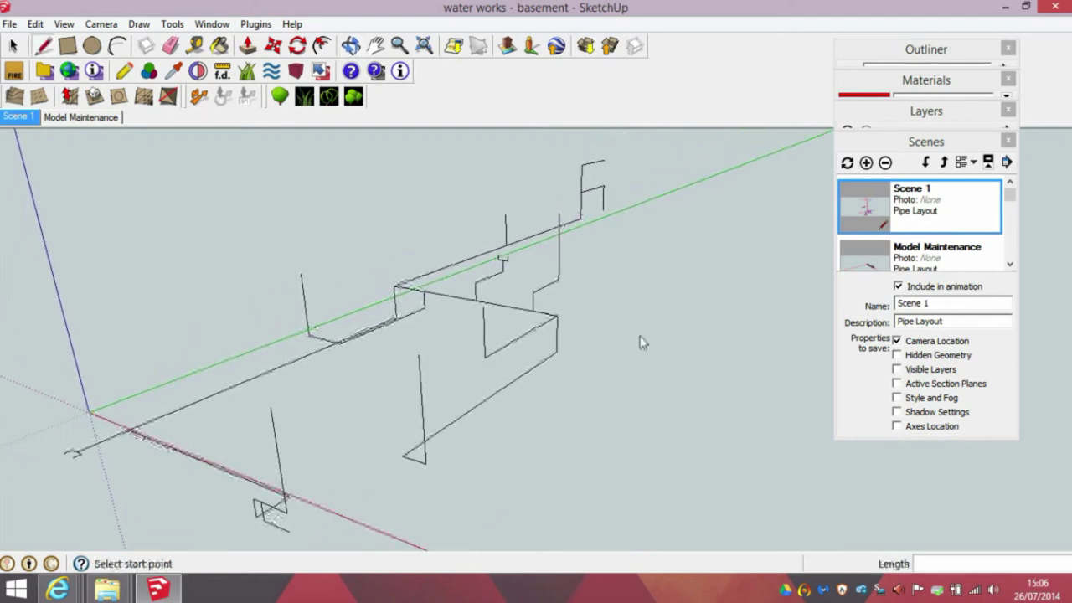
- Update Scene 1 to the current view
{"action": "right_click", "coordinate": [854, 207]}
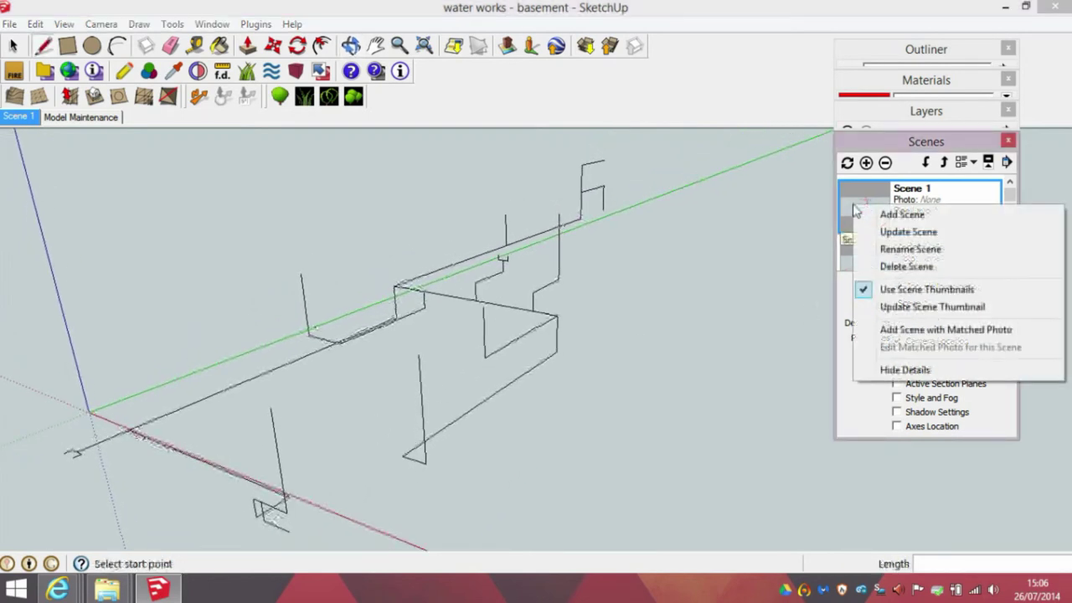
{"action": "left_click", "coordinate": [888, 235]}
{"action": "left_click", "coordinate": [893, 355]}
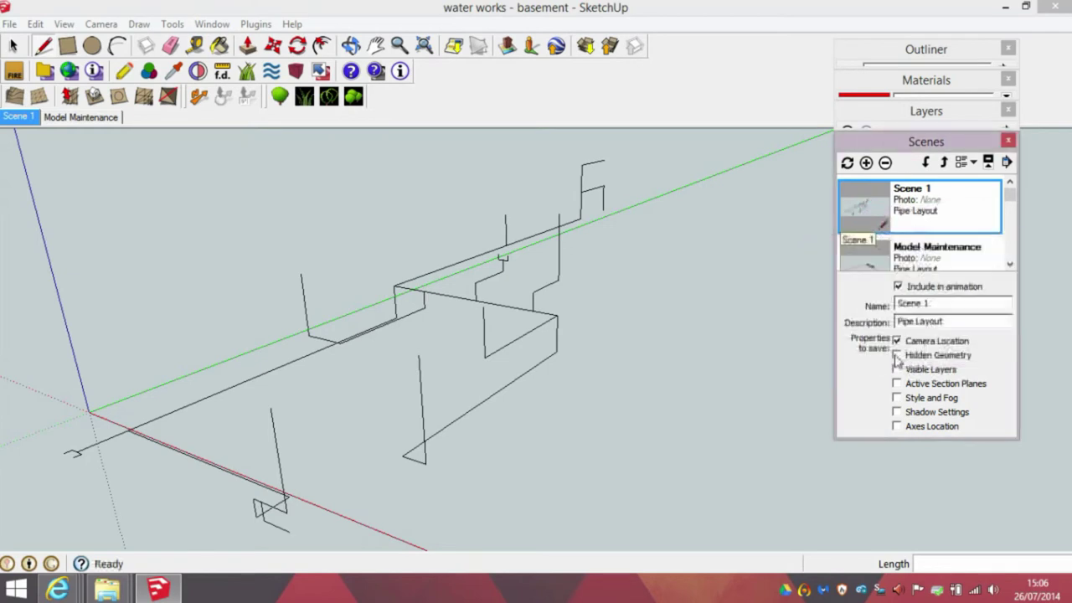
- Sample the Hot Water Piping material from the pipe with the Paint Bucket
{"action": "left_click", "coordinate": [894, 80]}
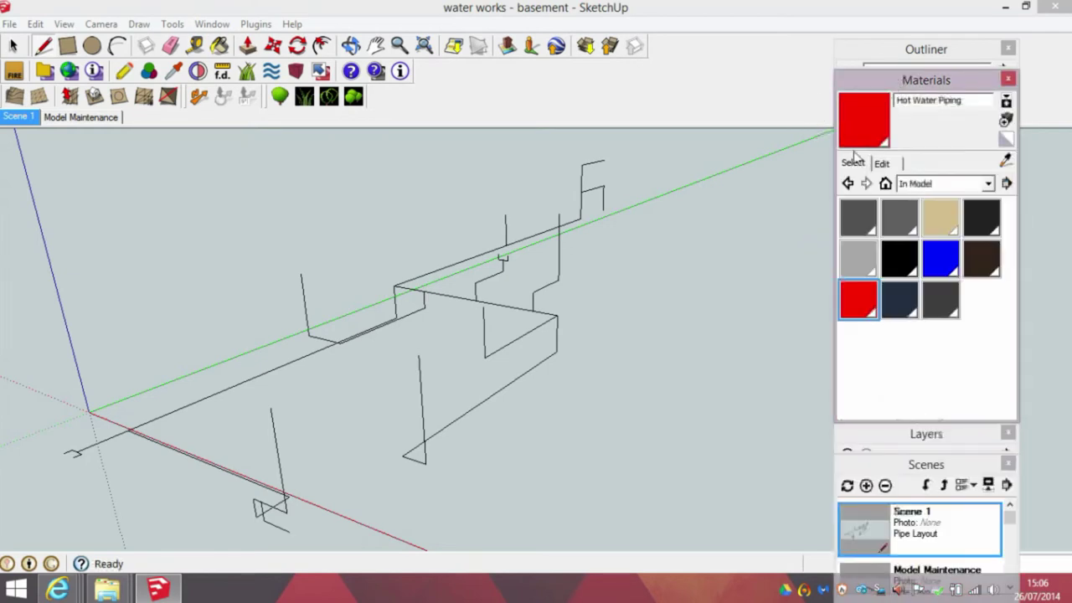
{"action": "triple_click", "coordinate": [527, 282]}
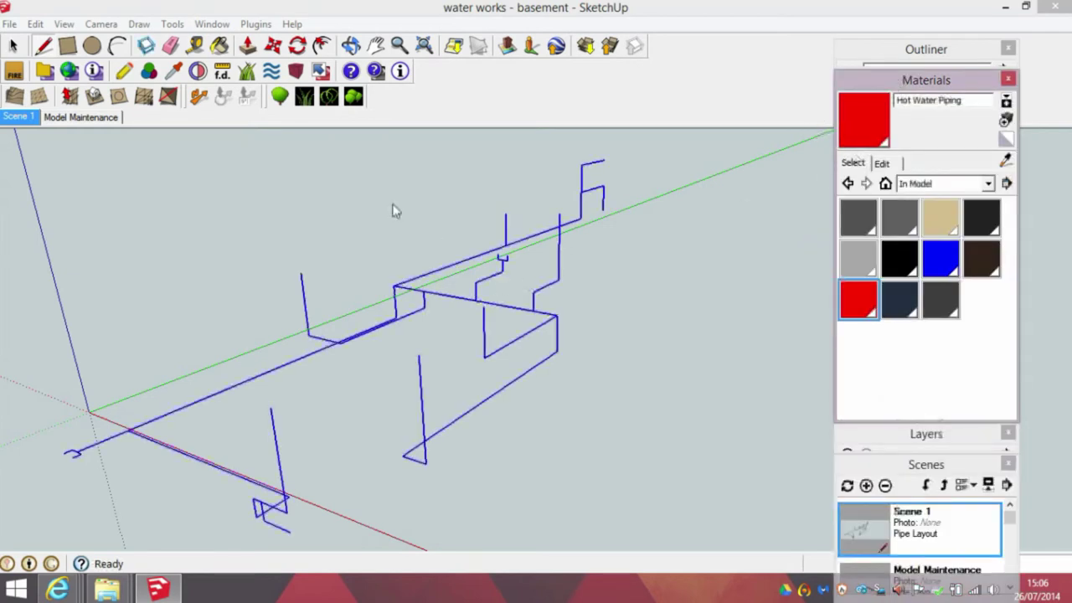
{"action": "left_click", "coordinate": [218, 47]}
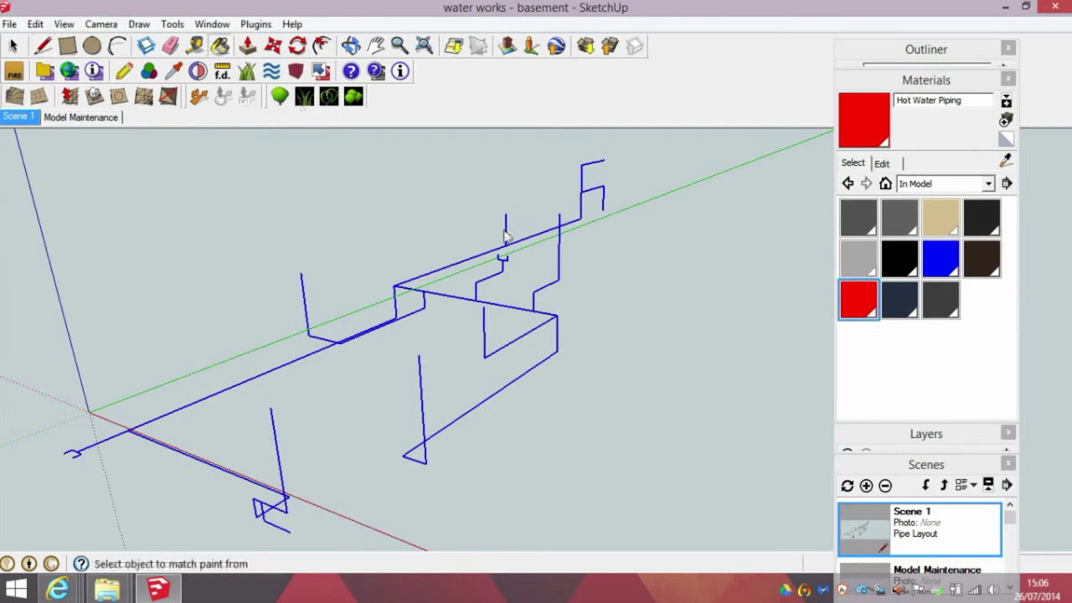
{"action": "key", "text": "ctrl"}
{"action": "key", "text": "alt"}
{"action": "left_click", "coordinate": [504, 238], "text": "ctrl"}
- Paint the vertical pipe and the triangle's lower-left and diagonal edges red, then select everything
{"action": "scroll", "coordinate": [471, 433], "scroll_direction": "up", "scroll_amount": 10}
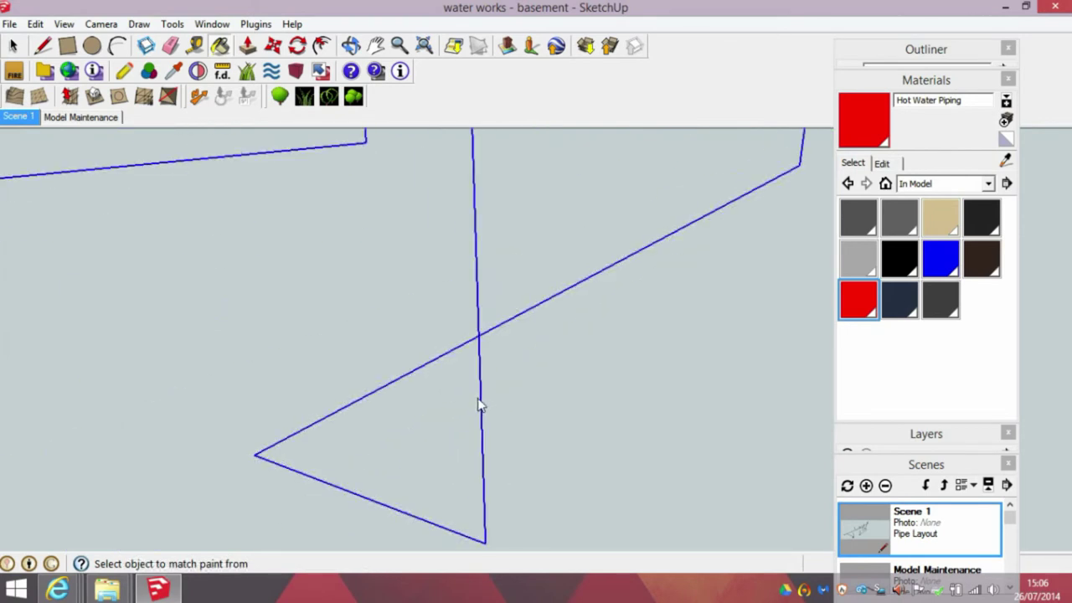
{"action": "left_click", "coordinate": [479, 402]}
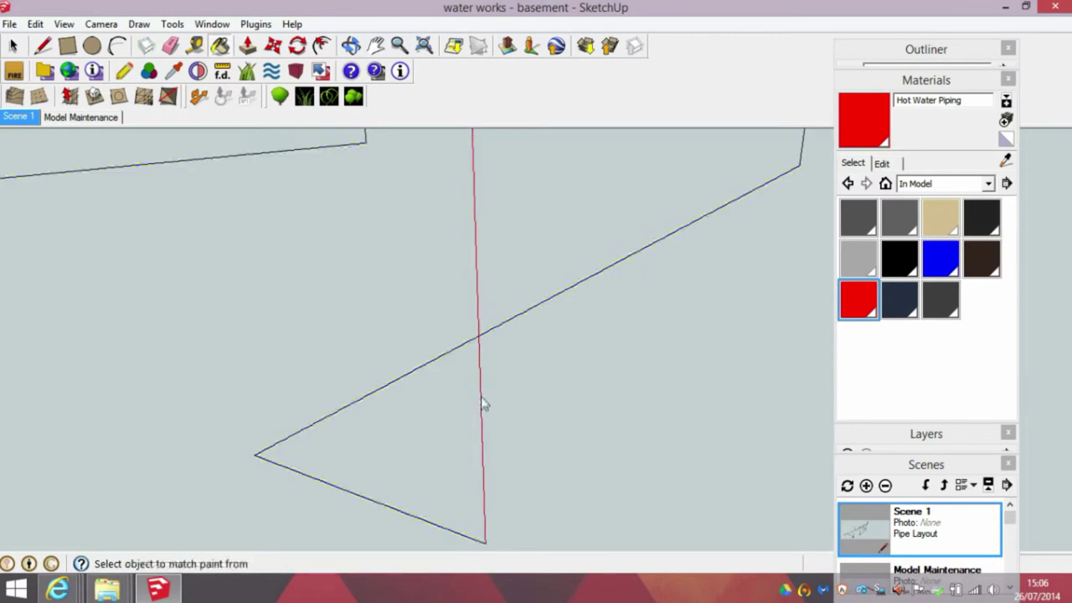
{"action": "left_click", "coordinate": [422, 523]}
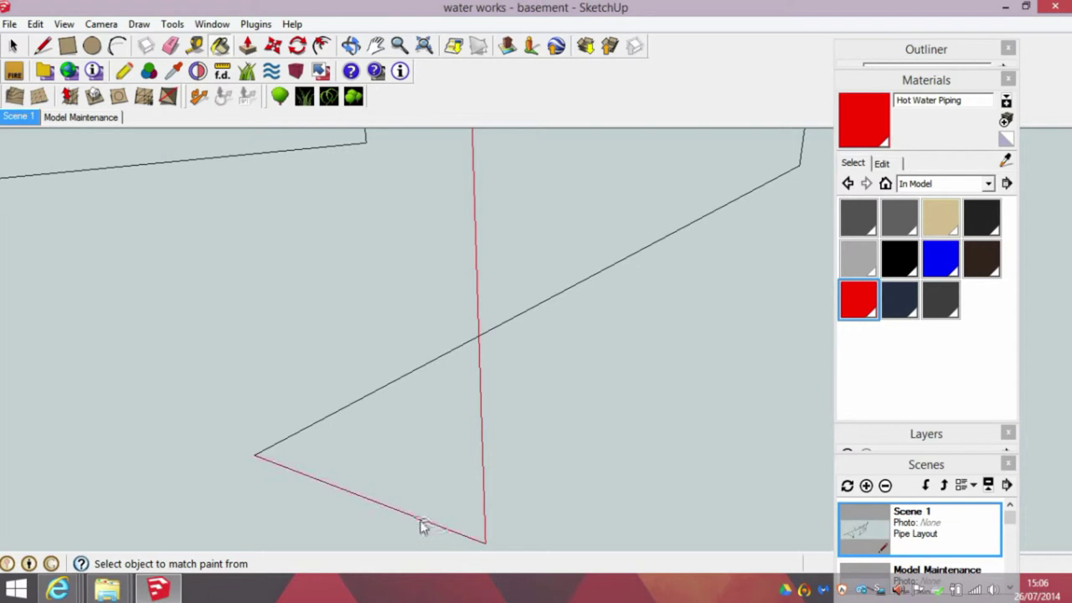
{"action": "left_click", "coordinate": [382, 388]}
{"action": "mouse_move", "coordinate": [394, 374]}
{"action": "middle_mouse_down"}
{"action": "mouse_move", "coordinate": [577, 249]}
{"action": "mouse_move", "coordinate": [614, 297]}
{"action": "middle_mouse_up"}
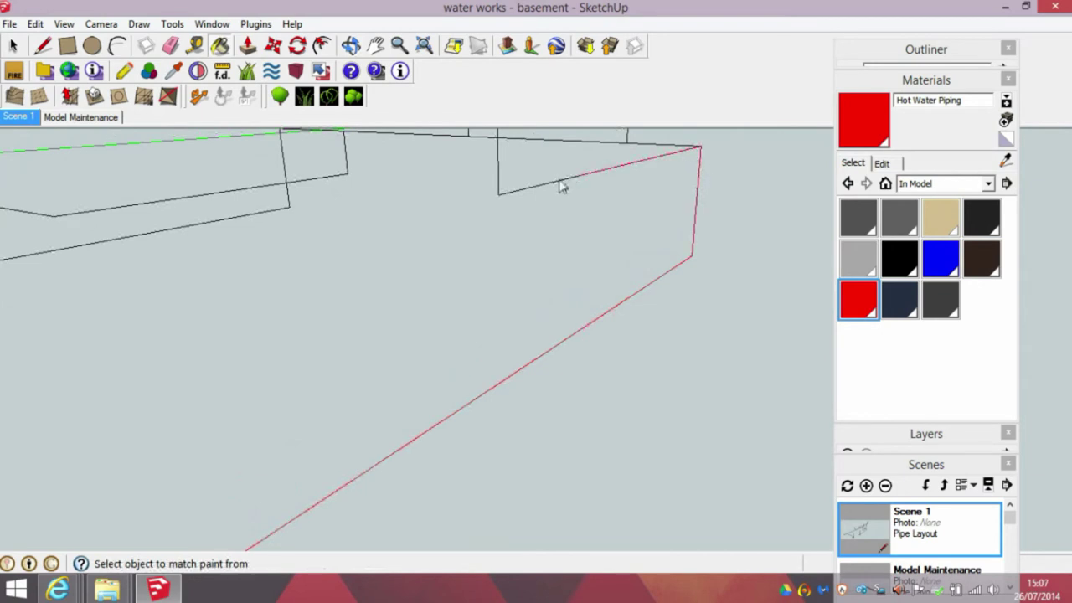
{"action": "middle_click_drag", "start_coordinate": [559, 186], "coordinate": [469, 416]}
{"action": "key", "text": "ctrl+a"}
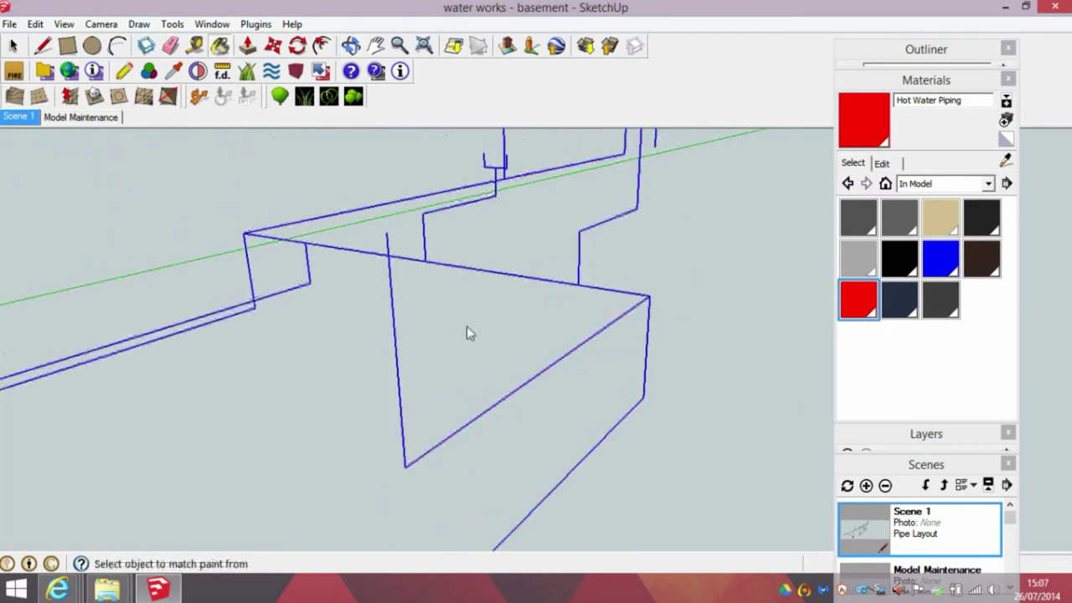
- Paint the whole selected pipe layout red Hot Water Piping and return to the Scene 1 view
{"action": "left_click", "coordinate": [462, 273]}
{"action": "scroll", "coordinate": [465, 276], "scroll_direction": "down", "scroll_amount": 5}
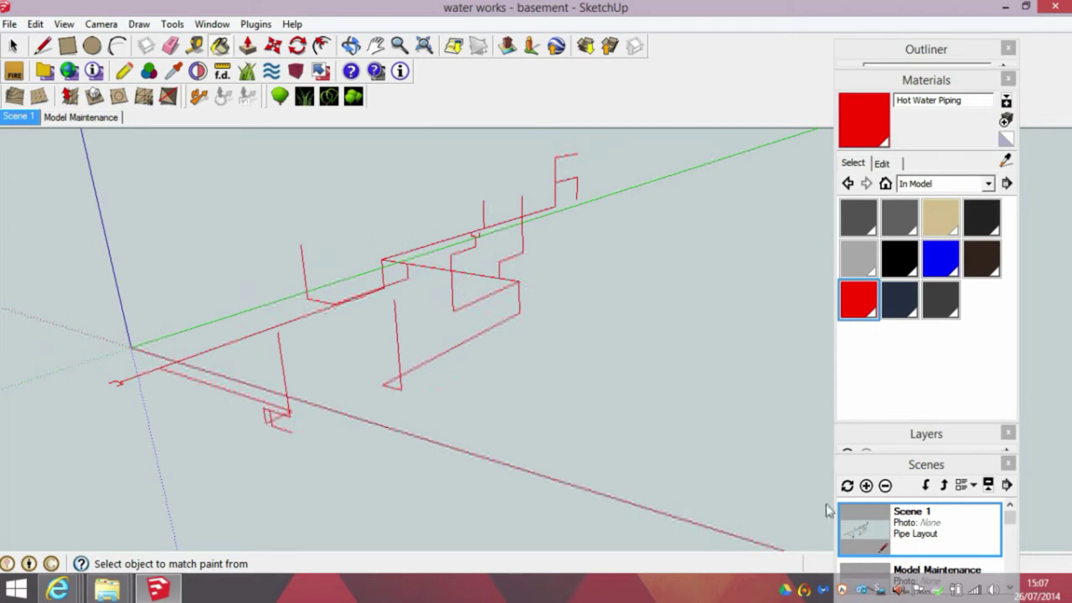
{"action": "double_click", "coordinate": [859, 538]}
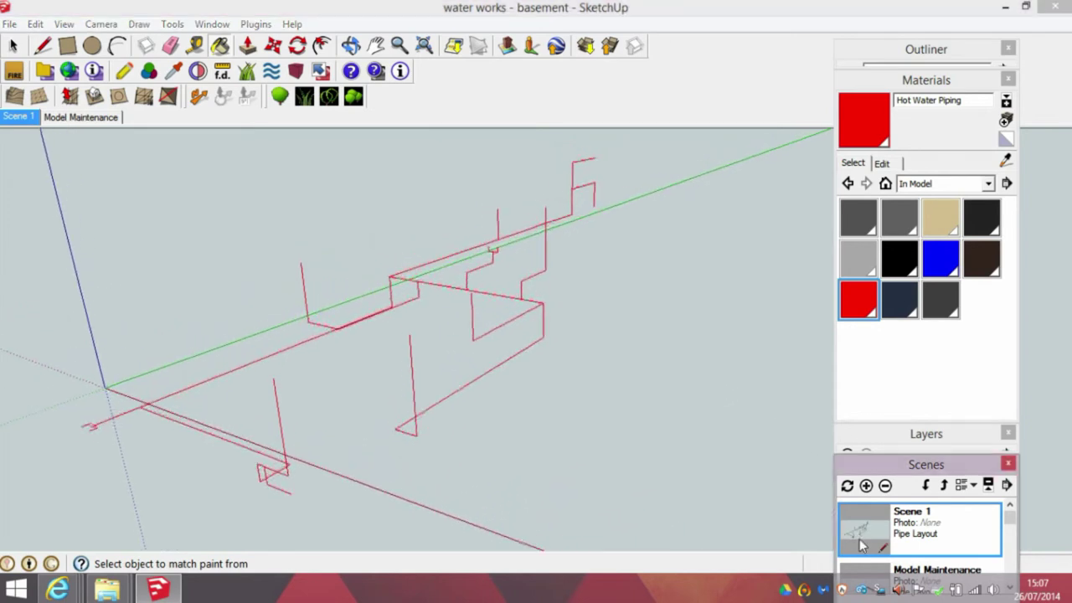
{"action": "middle_click_drag", "start_coordinate": [583, 333], "coordinate": [641, 281]}
{"action": "key", "text": "b"}
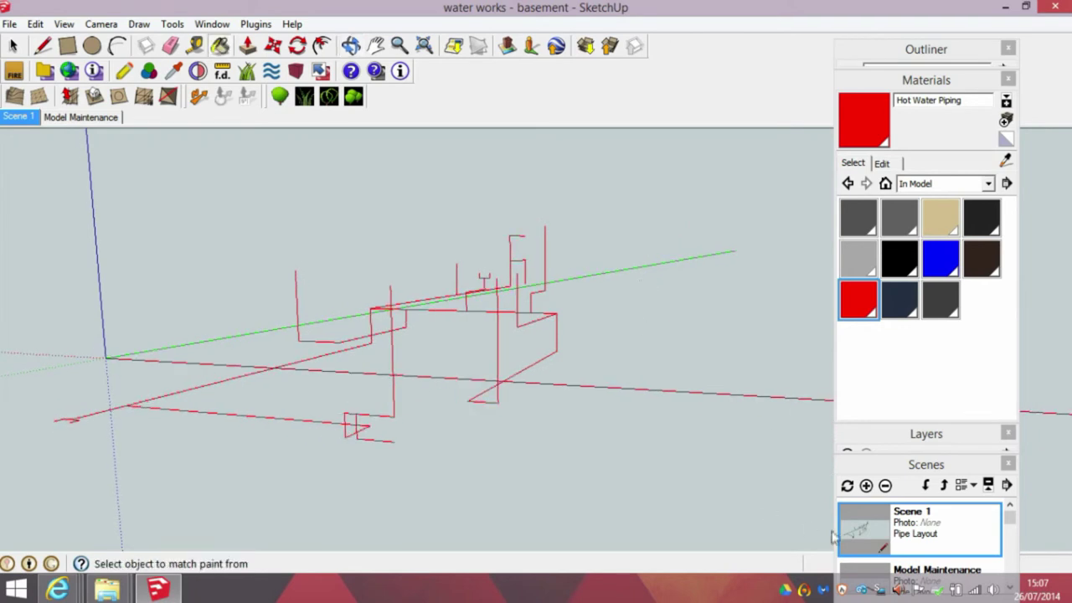
- Update Scene 1 to show the red piping and save the model
{"action": "right_click", "coordinate": [878, 543]}
{"action": "left_click", "coordinate": [919, 393]}
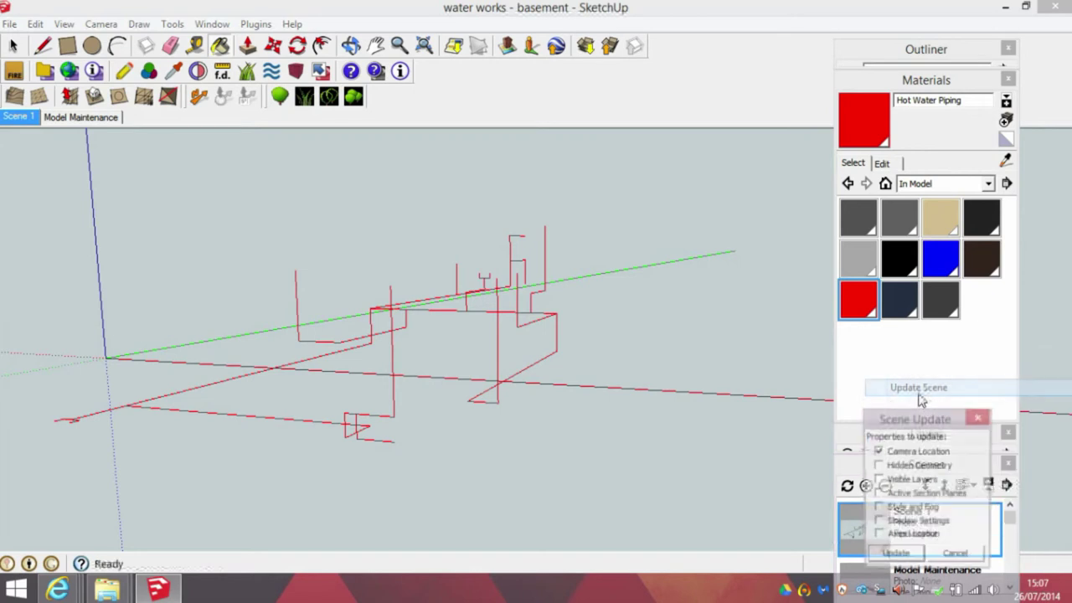
{"action": "left_click", "coordinate": [896, 556]}
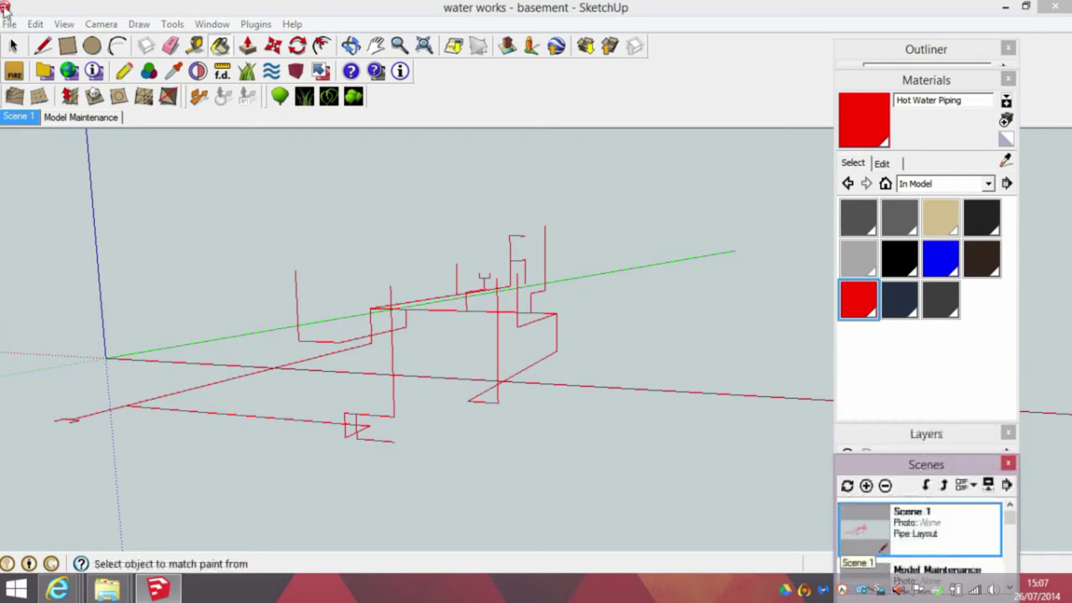
{"action": "left_click", "coordinate": [9, 24]}
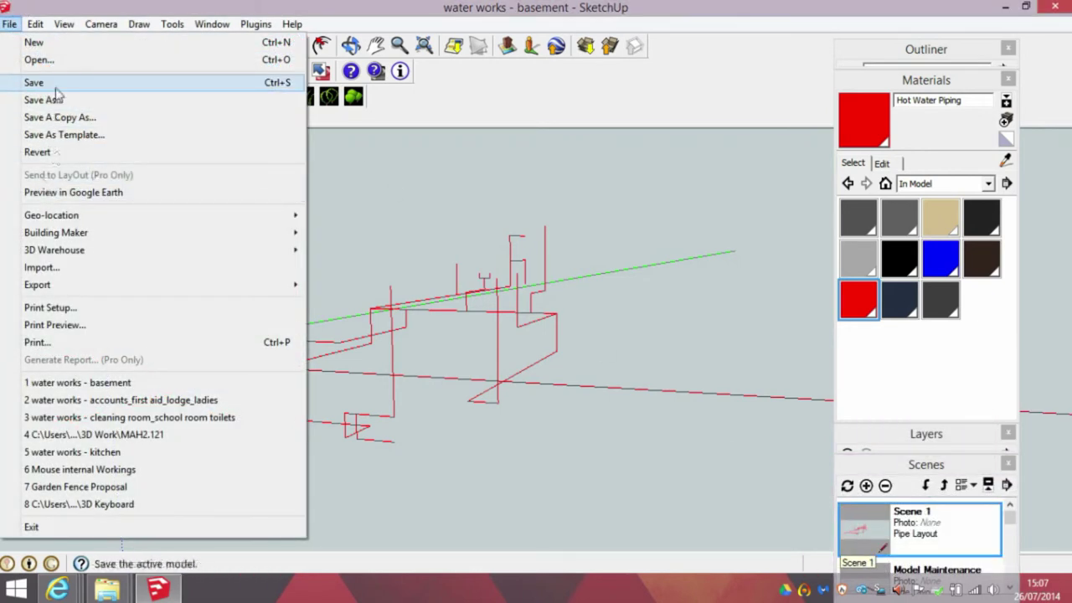
{"action": "left_click", "coordinate": [55, 86]}
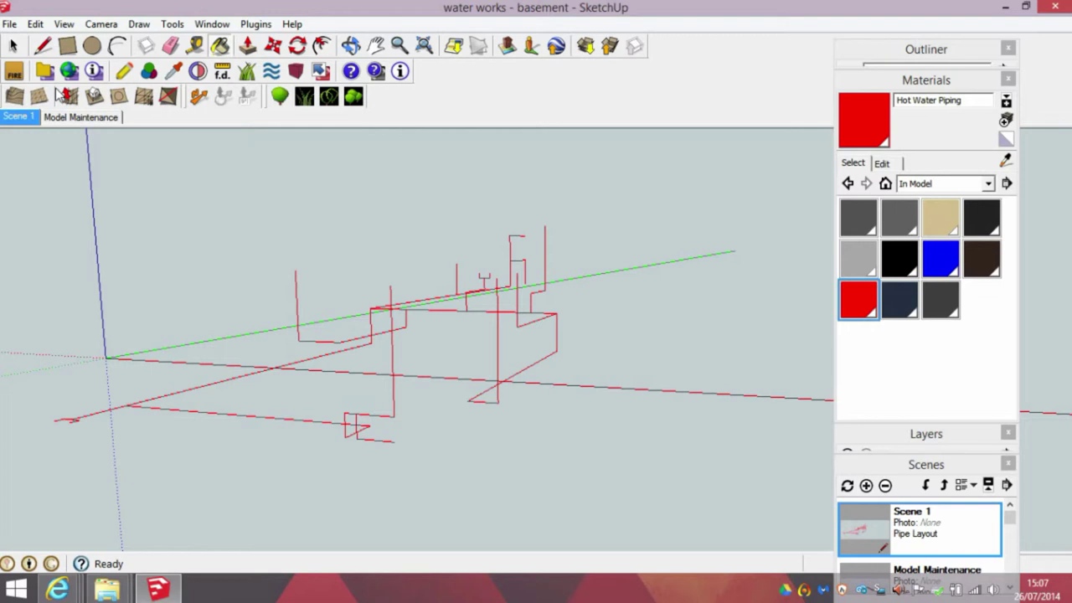
- Add a 'to First Aid' leader label on the first pipe branch
{"action": "left_click", "coordinate": [134, 25]}
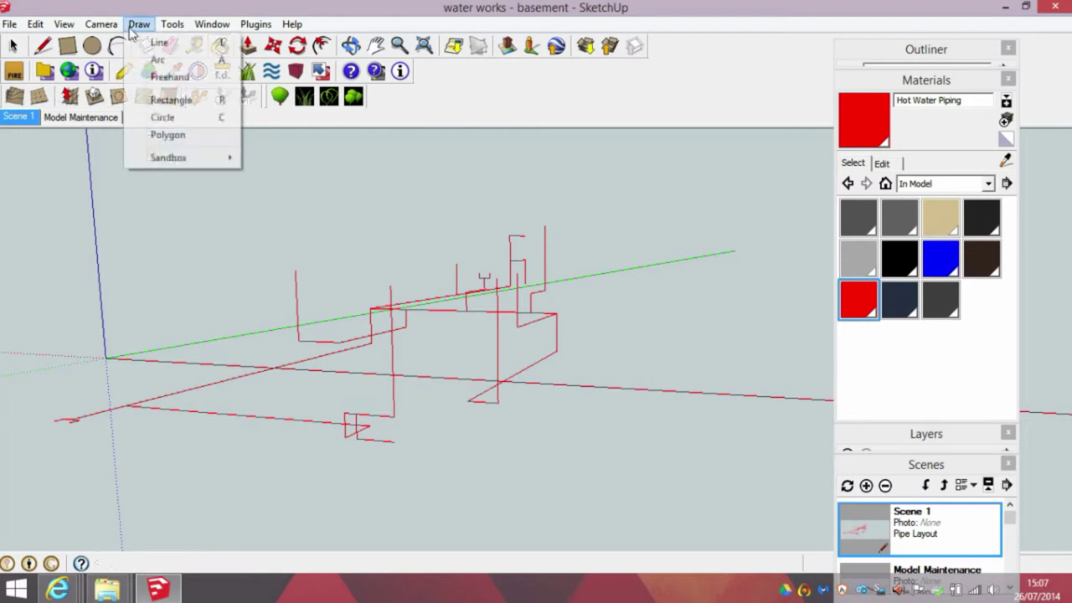
{"action": "left_click", "coordinate": [216, 332]}
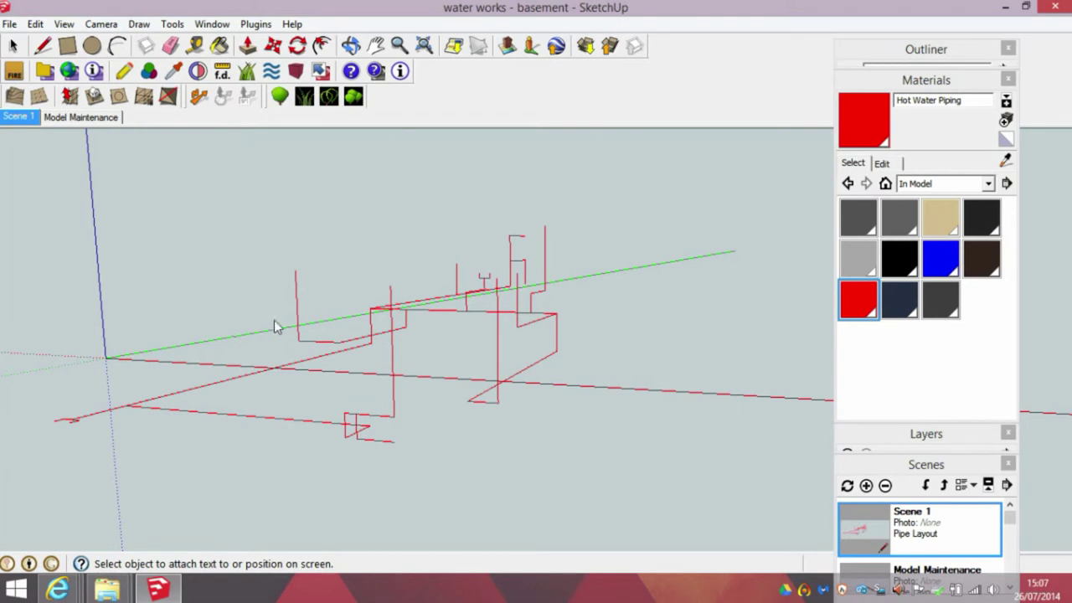
{"action": "left_click", "coordinate": [298, 274]}
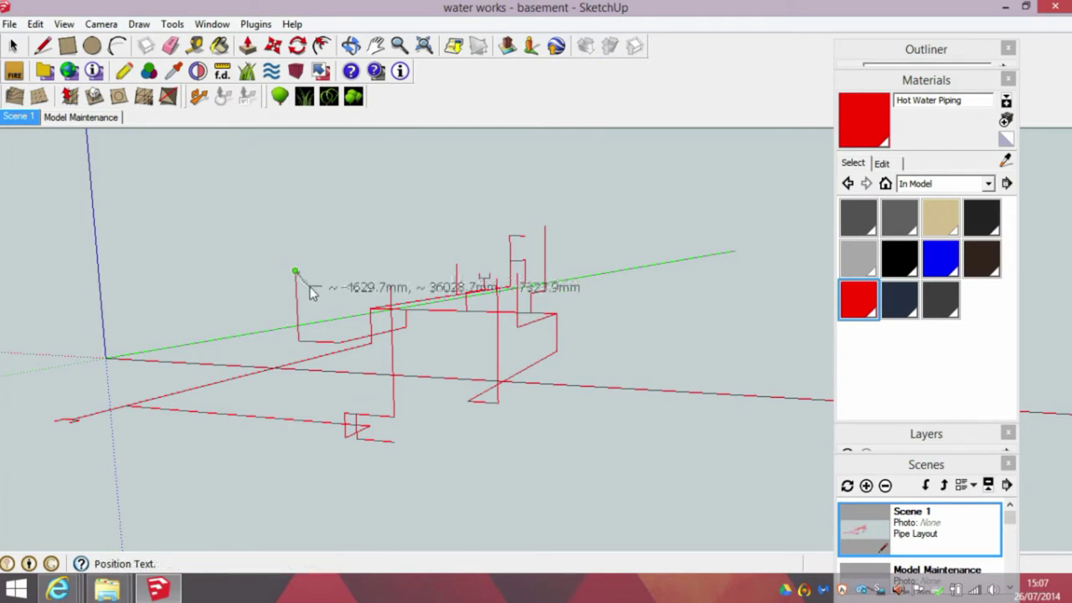
{"action": "left_click", "coordinate": [310, 290]}
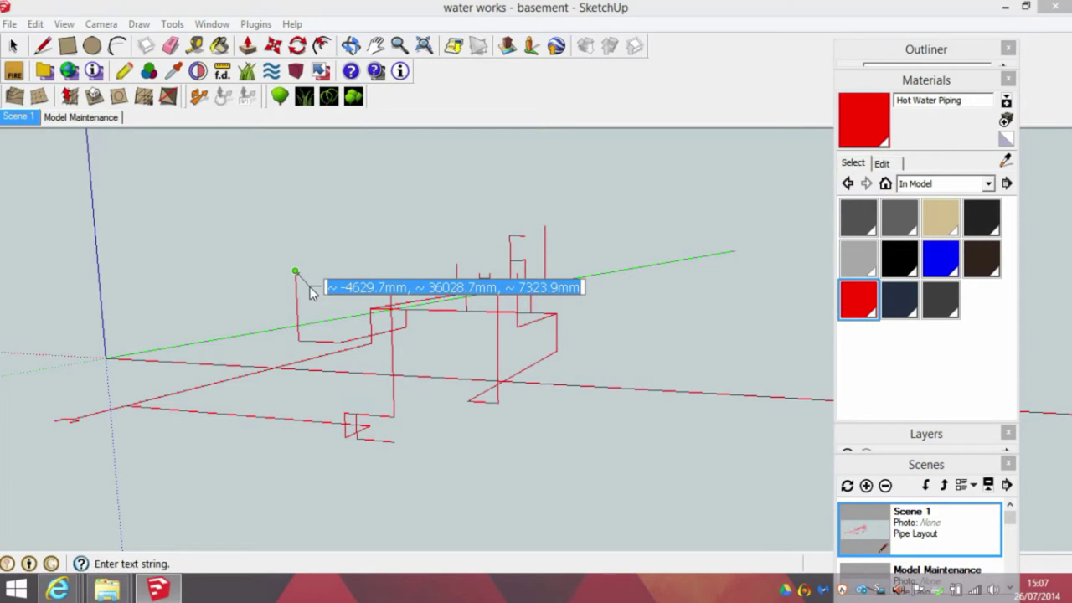
{"action": "type", "text": "to first "}
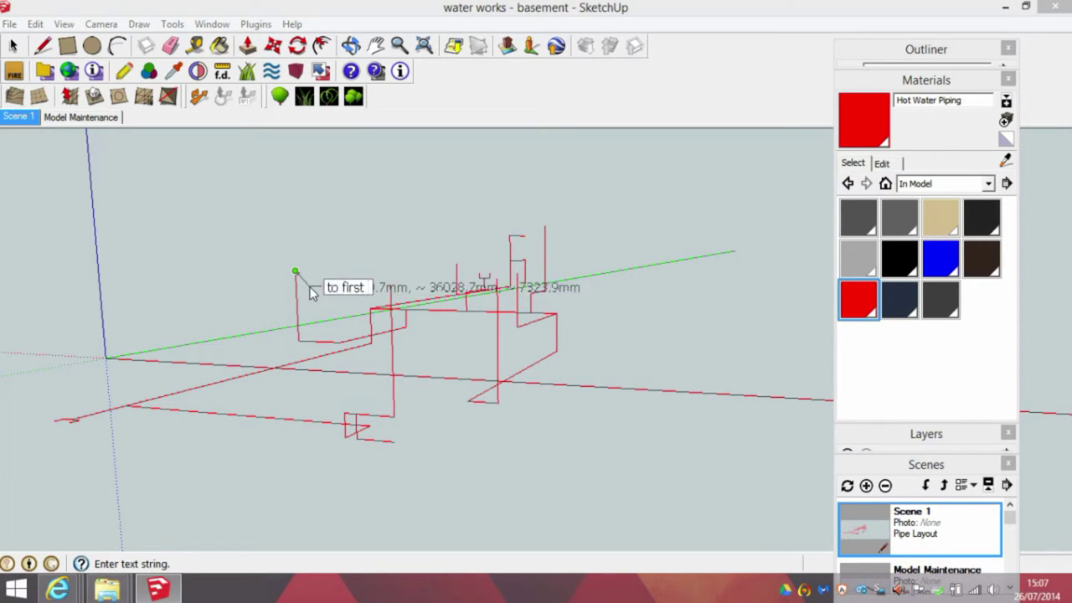
{"action": "type", "text": "aid"}
{"action": "key", "text": "Delete"}
{"action": "type", "text": "A"}
{"action": "key", "text": "Left"}
{"action": "key", "text": "Left"}
{"action": "key", "text": "Left"}
{"action": "key", "text": "Left"}
{"action": "key", "text": "Left"}
{"action": "key", "text": "Left"}
{"action": "key", "text": "Left"}
{"action": "key", "text": "Delete"}
{"action": "type", "text": "F"}
{"action": "key", "text": "Left"}
{"action": "key", "text": "Delete"}
{"action": "type", "text": "F"}
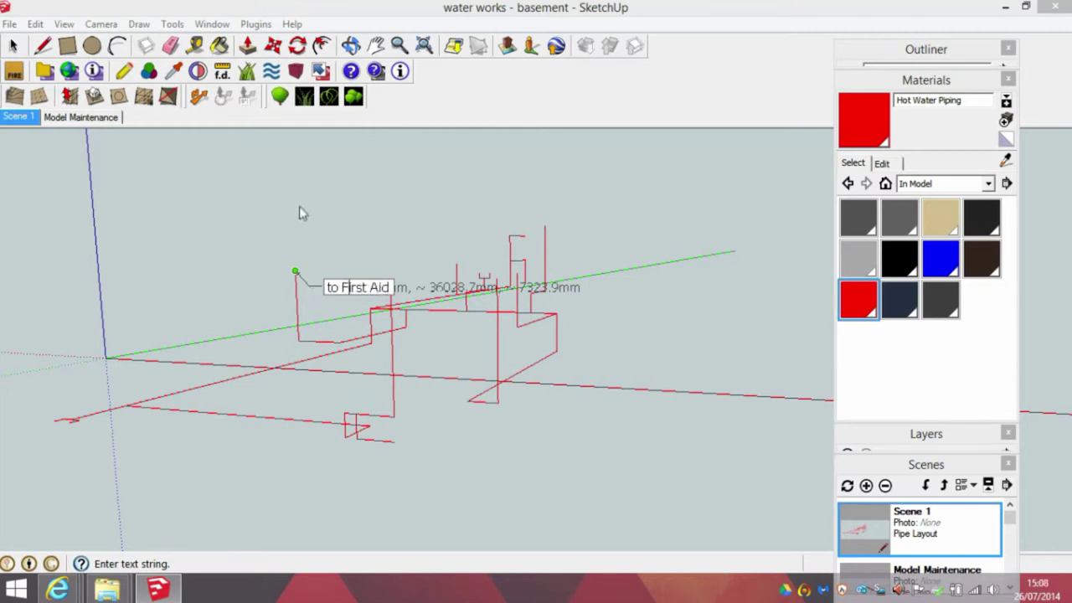
{"action": "left_click", "coordinate": [15, 47]}
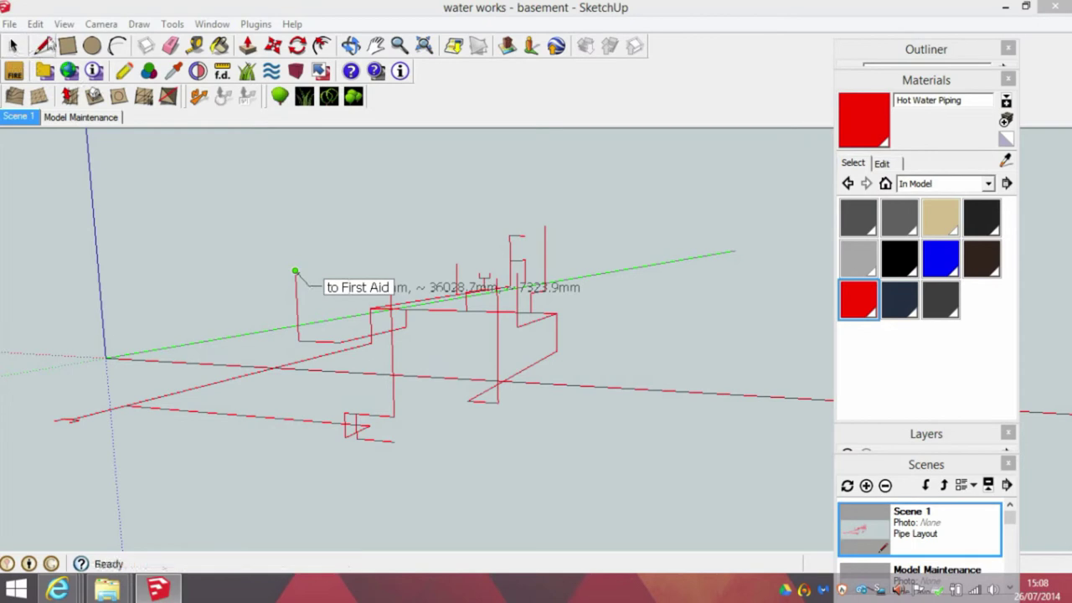
- Label the next pipe branch 'to Mothers & Babies'
{"action": "left_click", "coordinate": [300, 249]}
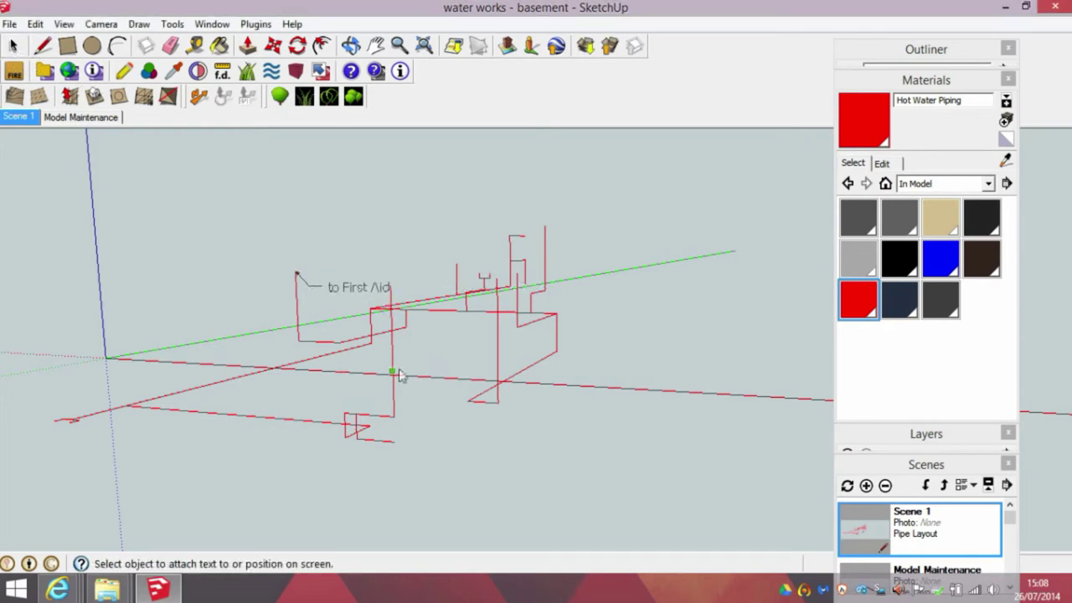
{"action": "left_click", "coordinate": [498, 278]}
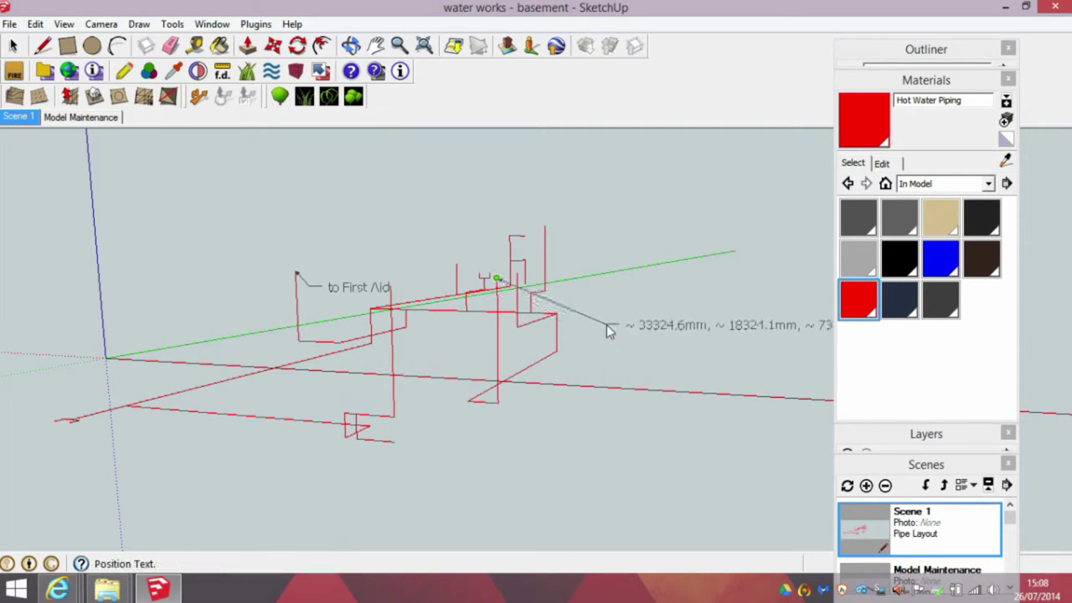
{"action": "key", "text": "Escape"}
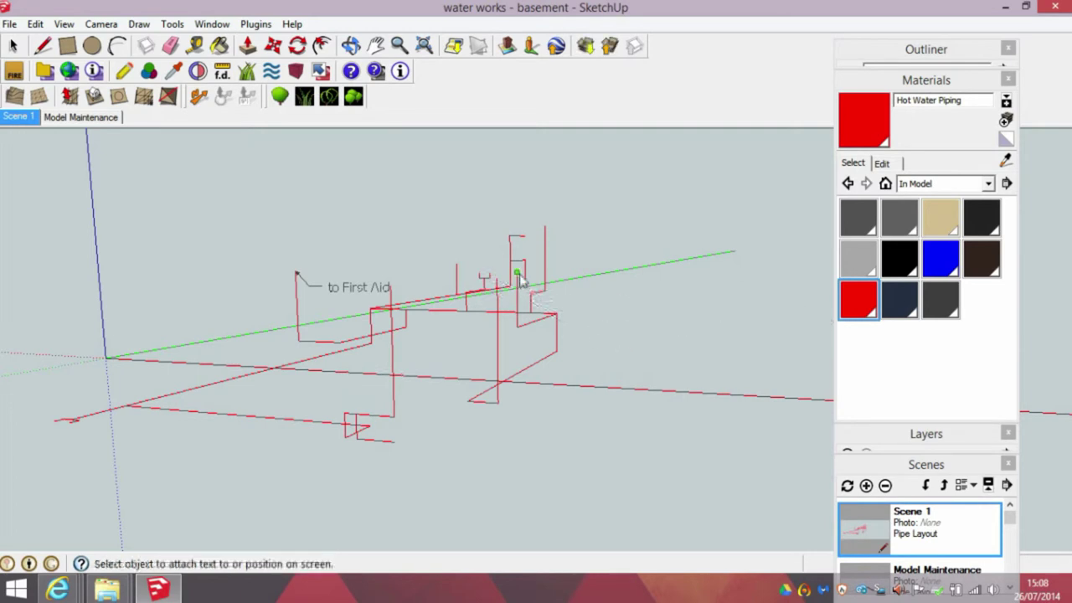
{"action": "left_click", "coordinate": [518, 274]}
{"action": "left_click", "coordinate": [591, 307]}
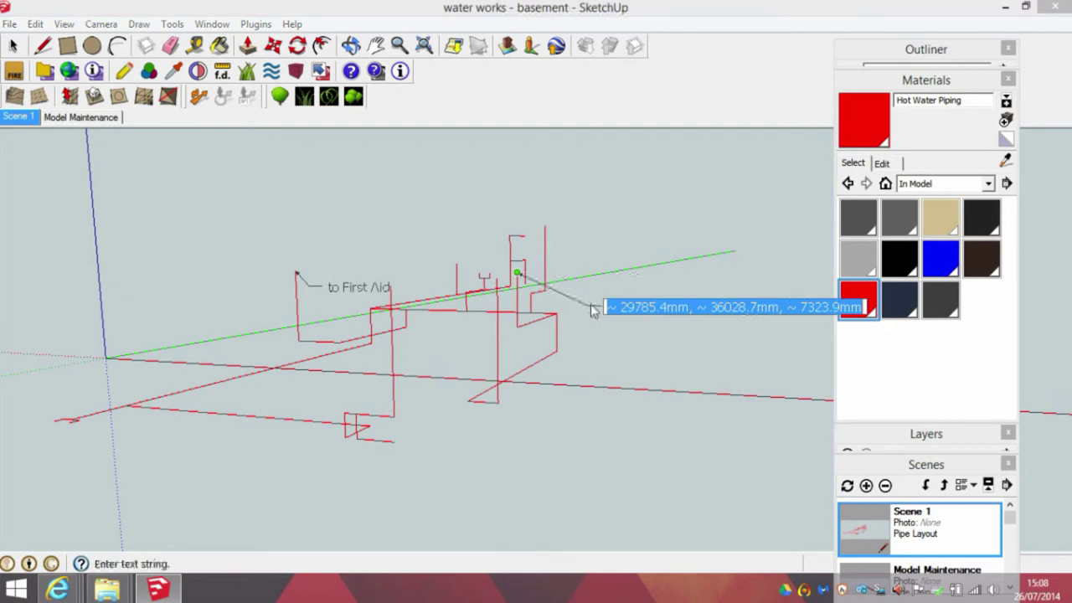
{"action": "type", "text": "to Mother"}
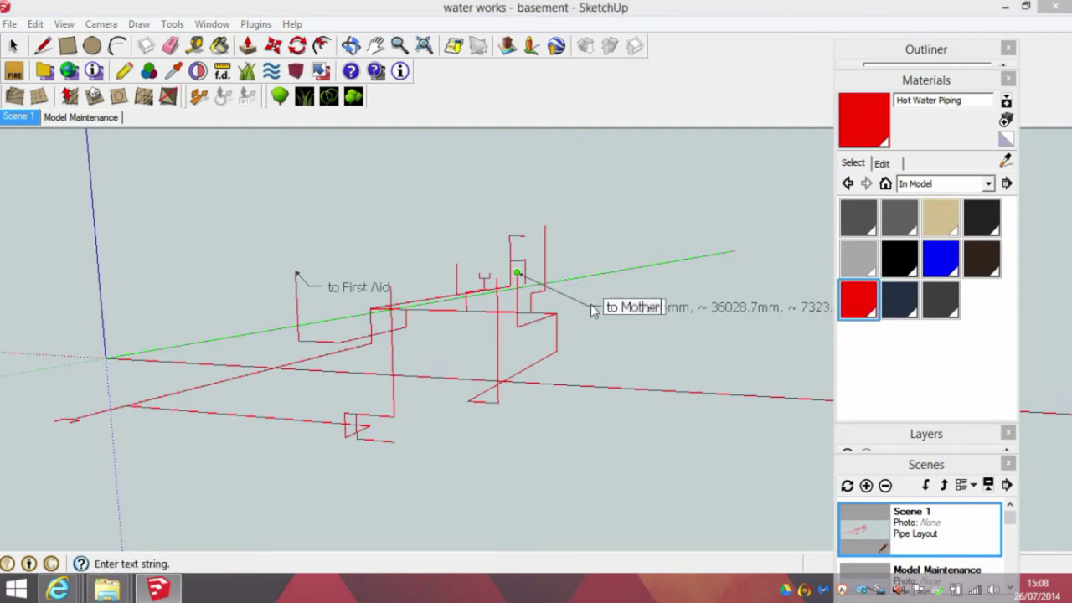
{"action": "type", "text": "s & B"}
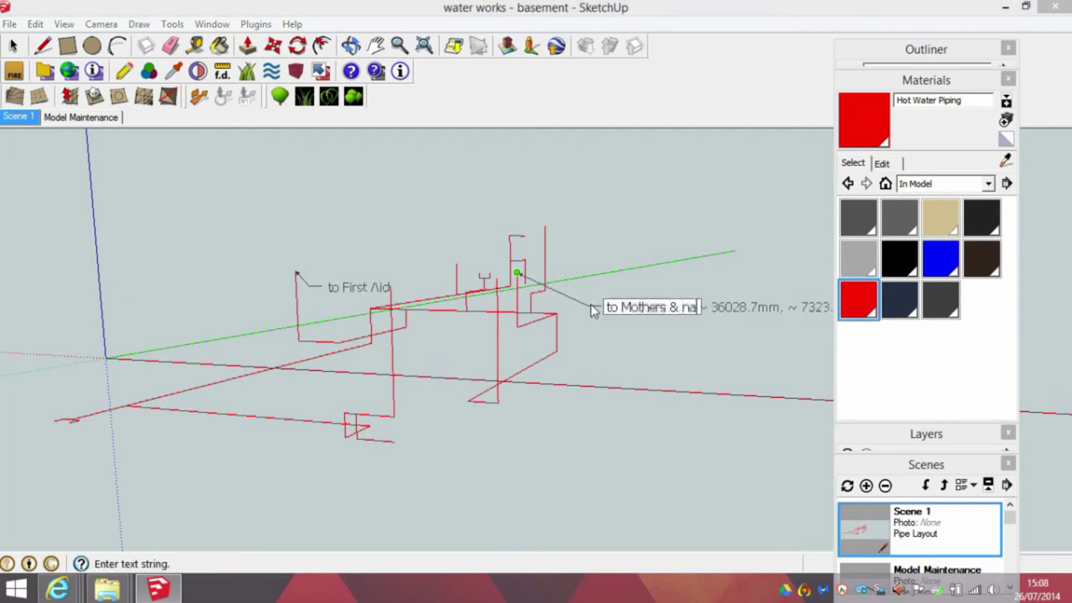
{"action": "type", "text": "abies"}
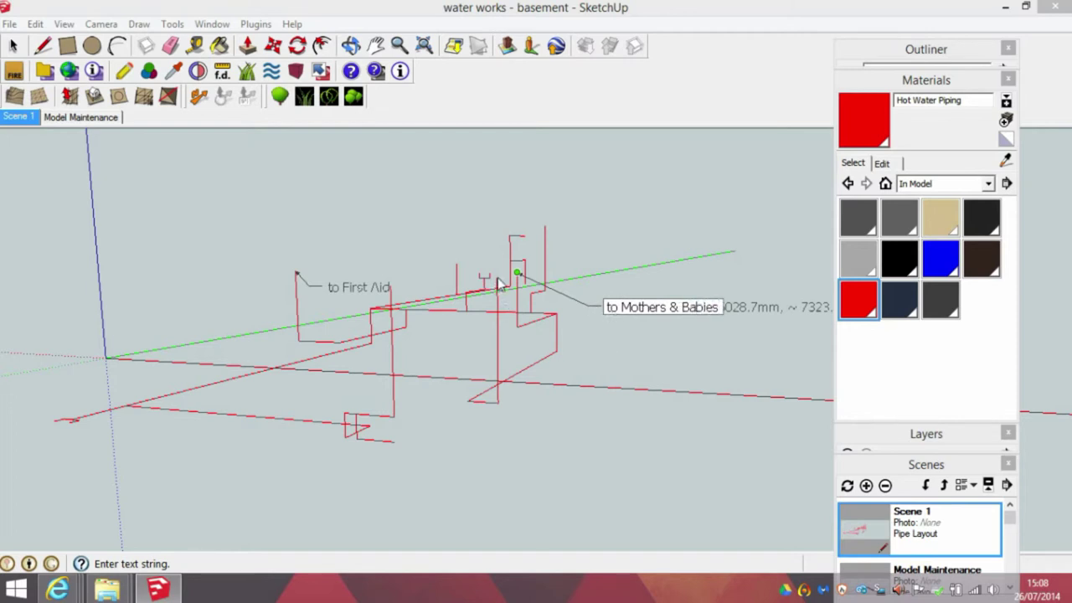
{"action": "left_click", "coordinate": [498, 283]}
- Label another branch 'to CO's Office' below the previous label
{"action": "left_click", "coordinate": [501, 285]}
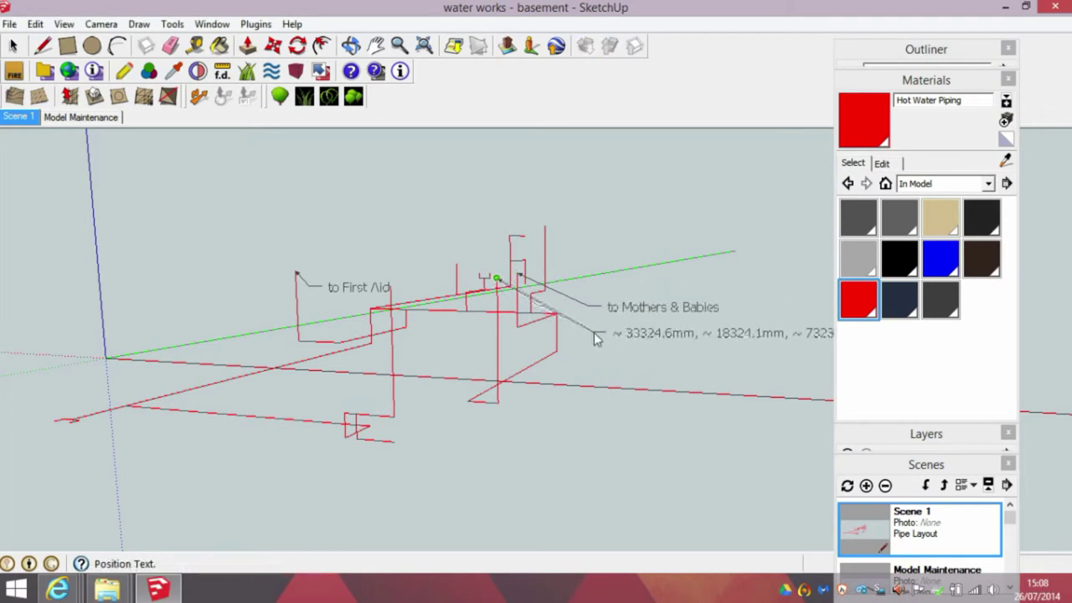
{"action": "left_click", "coordinate": [589, 330]}
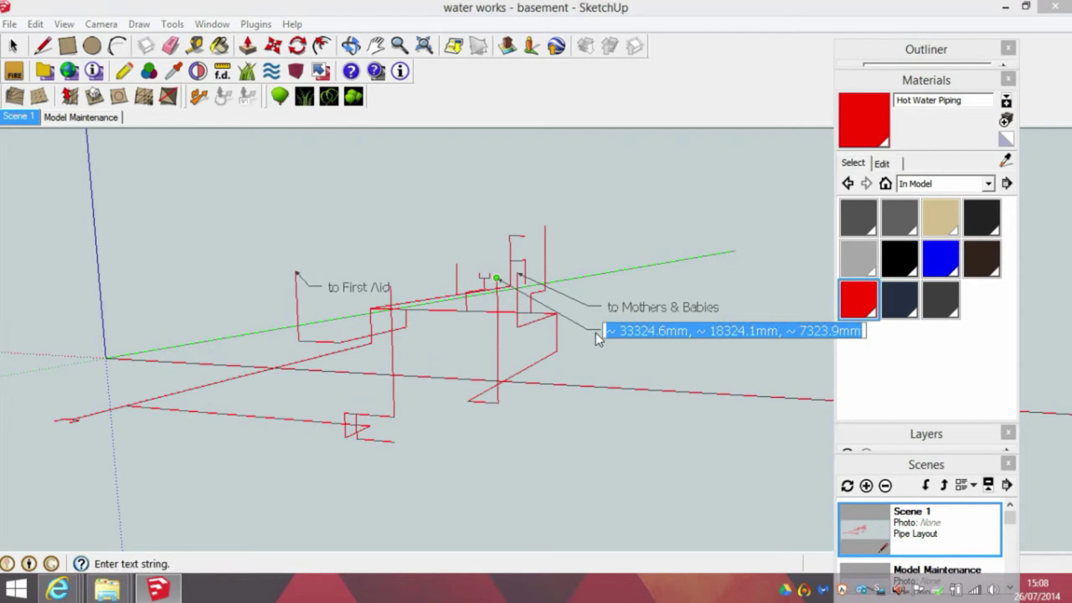
{"action": "type", "text": "to CO's Office"}
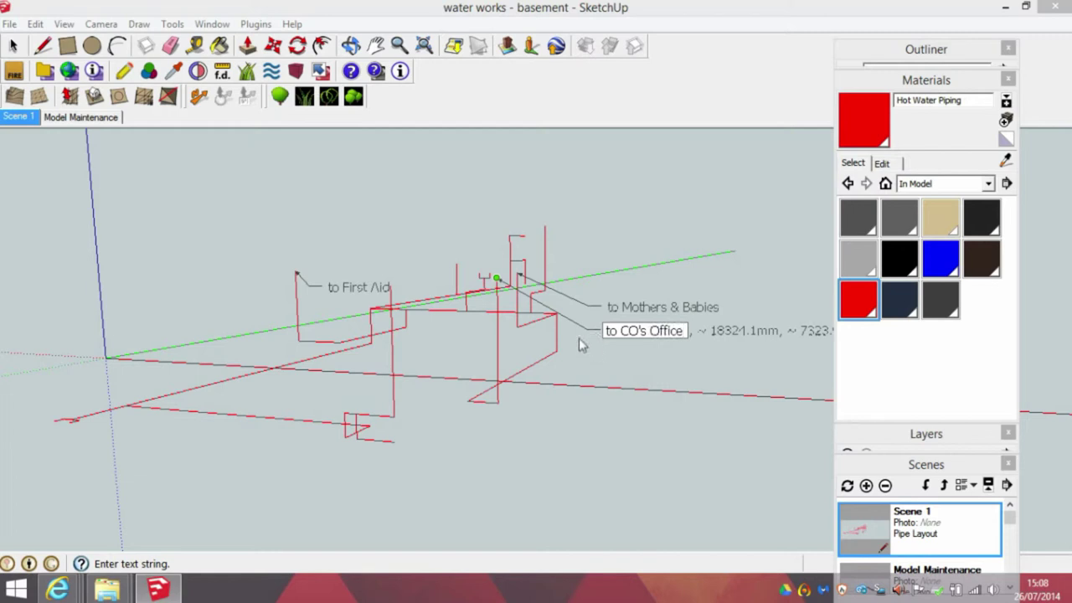
{"action": "left_click", "coordinate": [394, 290]}
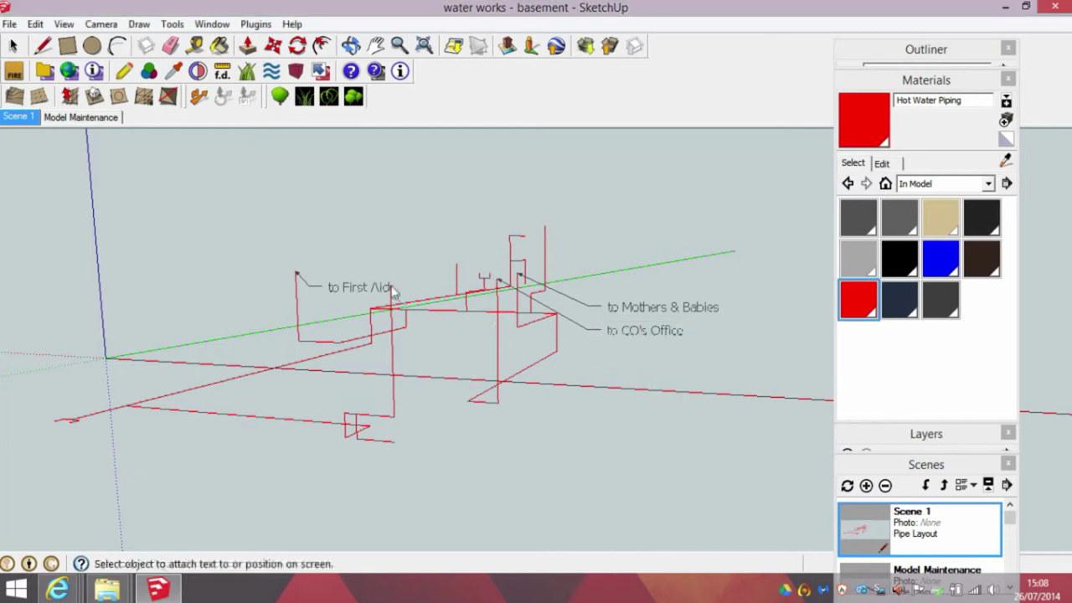
{"action": "middle_click_drag", "start_coordinate": [392, 291], "coordinate": [417, 289]}
- Add a 'to Flats' leader label on the next pipe branch
{"action": "left_click", "coordinate": [416, 288]}
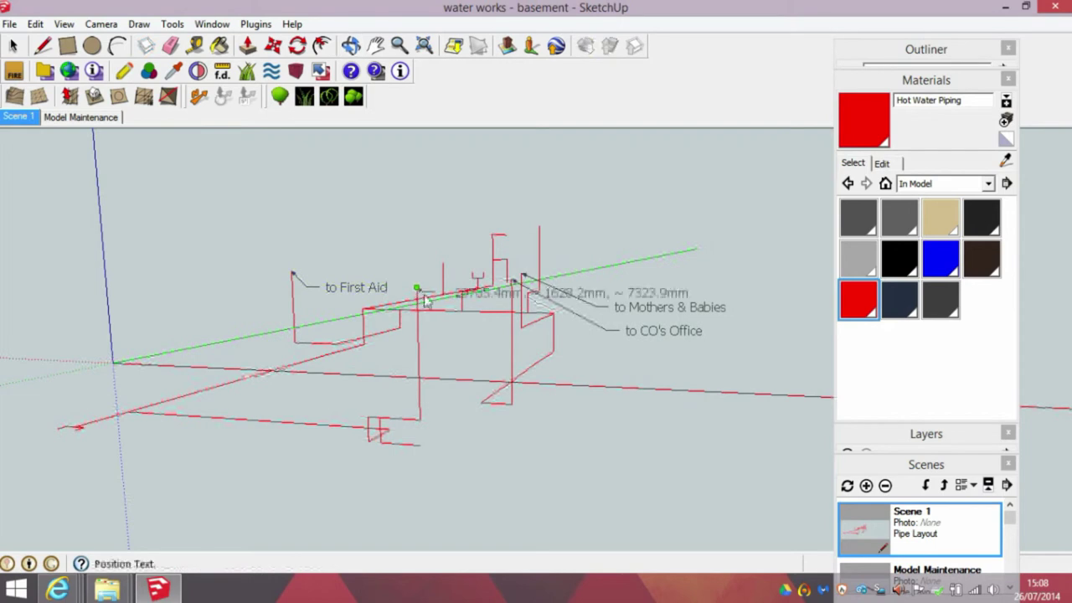
{"action": "left_click", "coordinate": [561, 362]}
{"action": "type", "text": "to Office"}
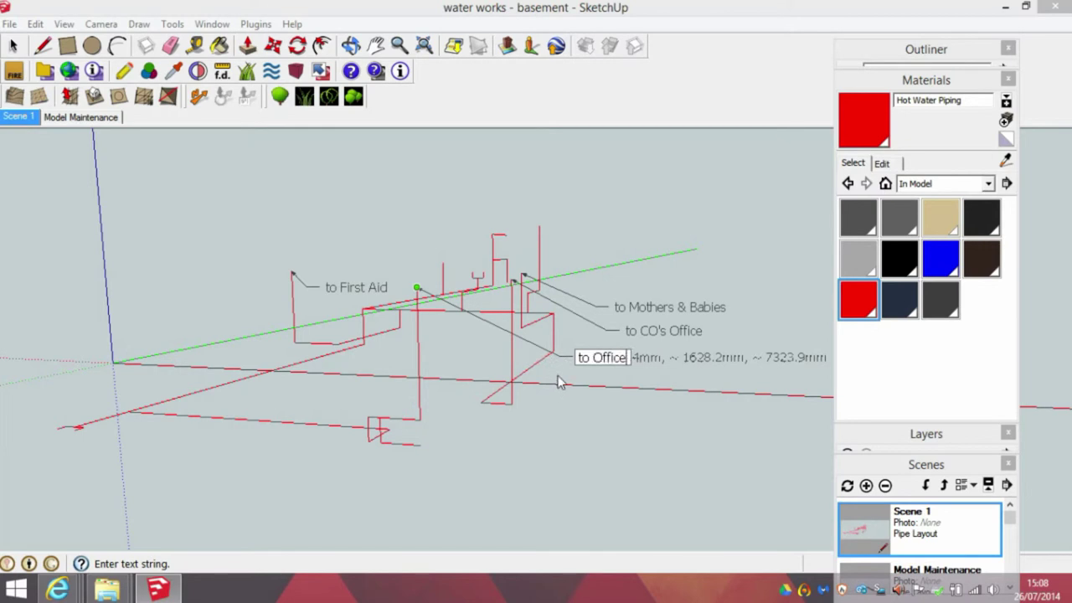
{"action": "key", "text": "BackSpace"}
{"action": "key", "text": "BackSpace"}
{"action": "key", "text": "BackSpace"}
{"action": "key", "text": "BackSpace"}
{"action": "key", "text": "BackSpace"}
{"action": "key", "text": "BackSpace"}
{"action": "type", "text": "Flats"}
{"action": "left_click", "coordinate": [450, 270]}
- Add a 'to Cleaning Room' leader label beside another branch
{"action": "middle_click_drag", "start_coordinate": [423, 272], "coordinate": [411, 242]}
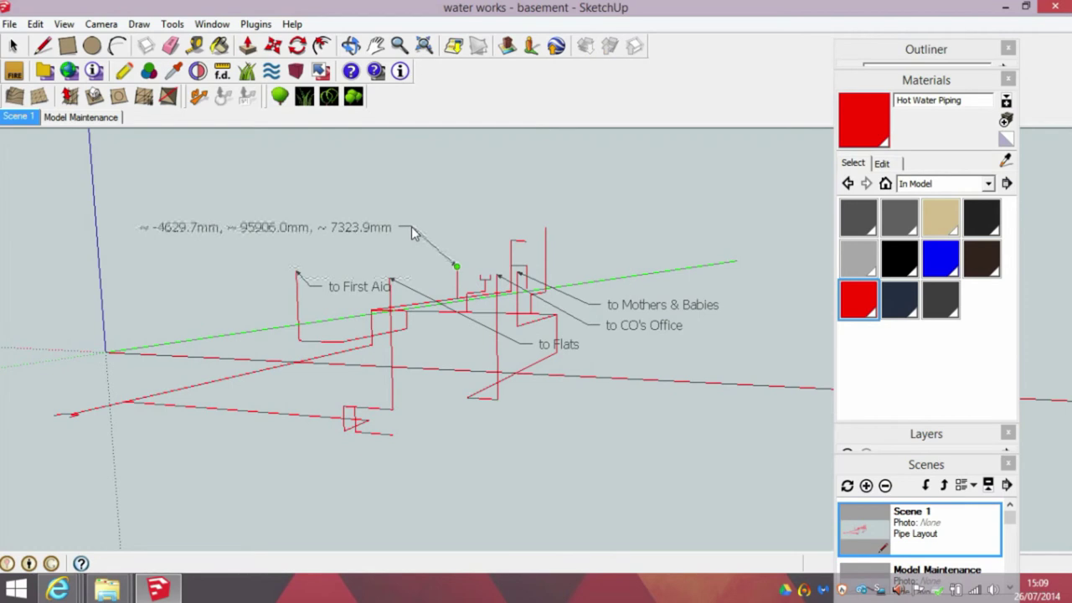
{"action": "left_click", "coordinate": [411, 229]}
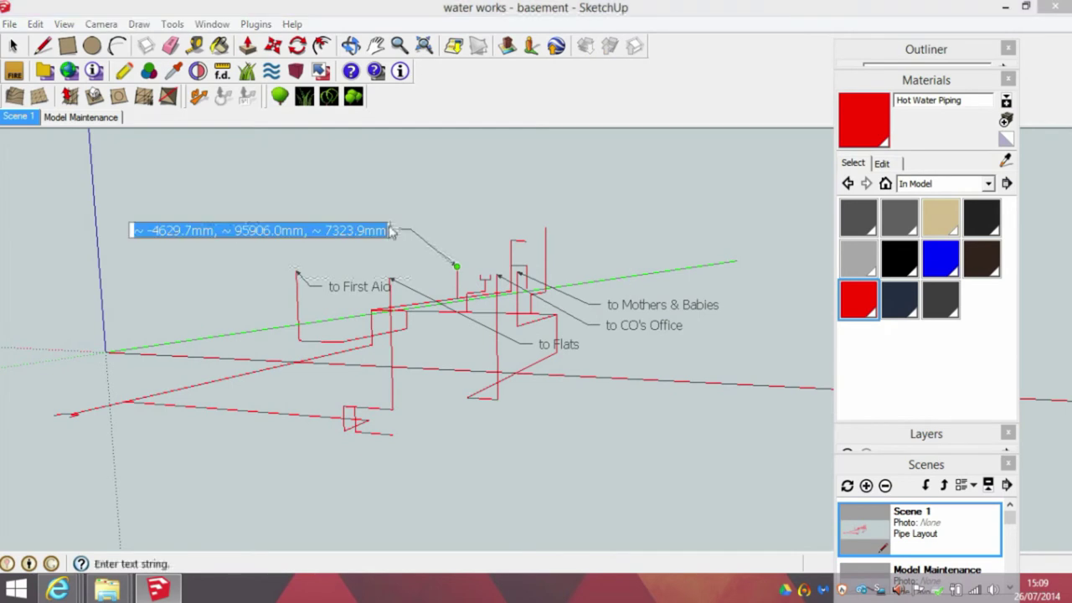
{"action": "type", "text": "to Cleaners"}
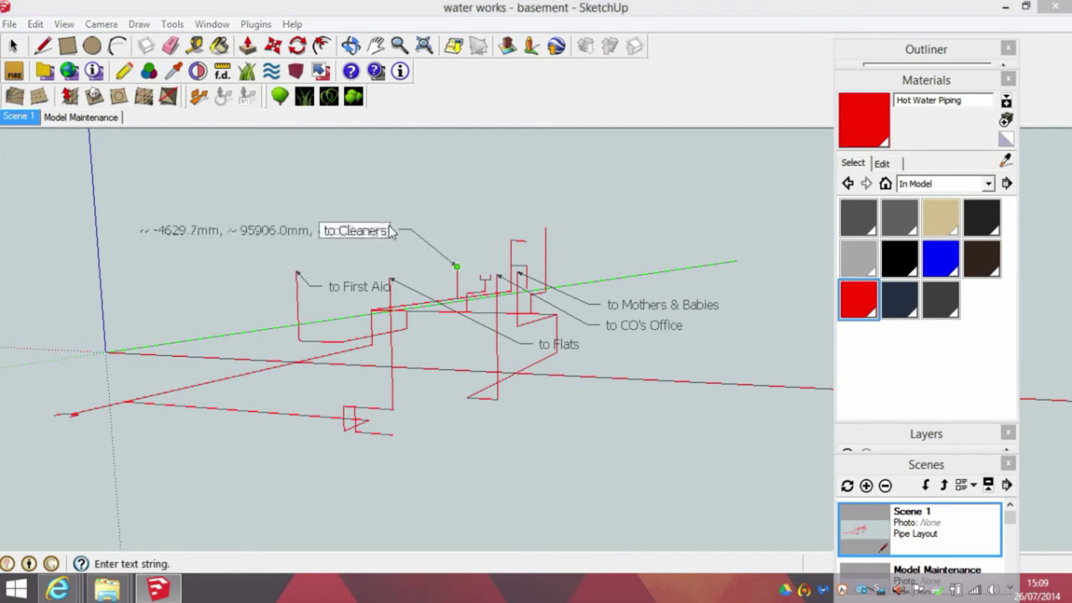
{"action": "key", "text": "BackSpace"}
{"action": "key", "text": "BackSpace"}
{"action": "key", "text": "BackSpace"}
{"action": "type", "text": "ing room"}
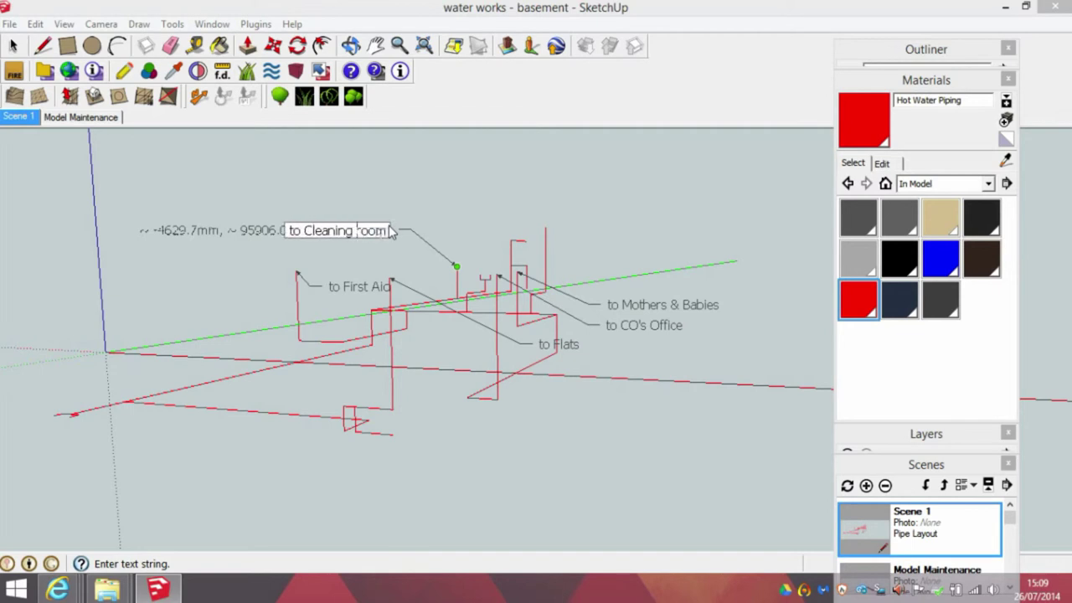
{"action": "key", "text": "Left"}
{"action": "key", "text": "Left"}
{"action": "key", "text": "Left"}
{"action": "key", "text": "BackSpace"}
{"action": "type", "text": "R"}
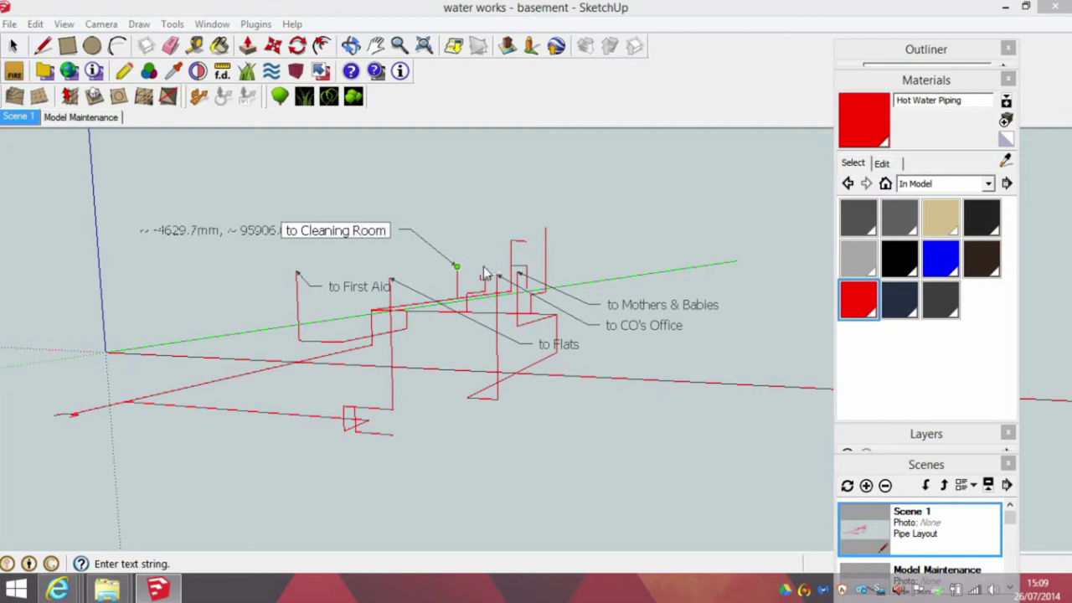
{"action": "mouse_move", "coordinate": [472, 285]}
{"action": "middle_mouse_down"}
{"action": "mouse_move", "coordinate": [458, 322]}
{"action": "mouse_move", "coordinate": [491, 335]}
{"action": "mouse_move", "coordinate": [448, 354]}
{"action": "mouse_move", "coordinate": [457, 361]}
{"action": "mouse_move", "coordinate": [415, 358]}
{"action": "middle_mouse_up"}
- Switch between the Line, Paint Bucket, Text and Select tools without changing the model
{"action": "left_click", "coordinate": [41, 47]}
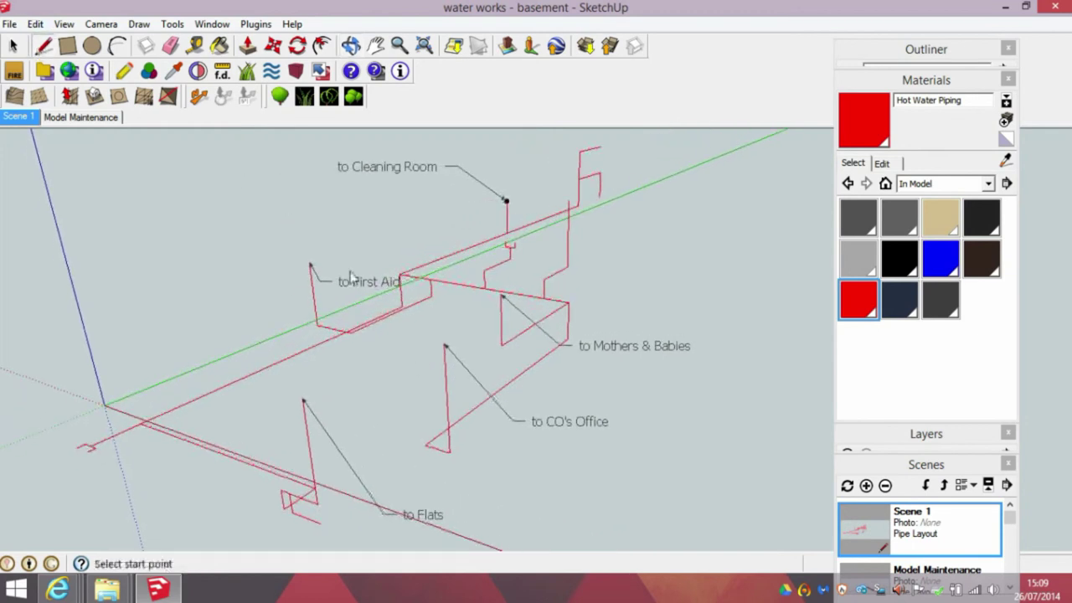
{"action": "left_click", "coordinate": [418, 270]}
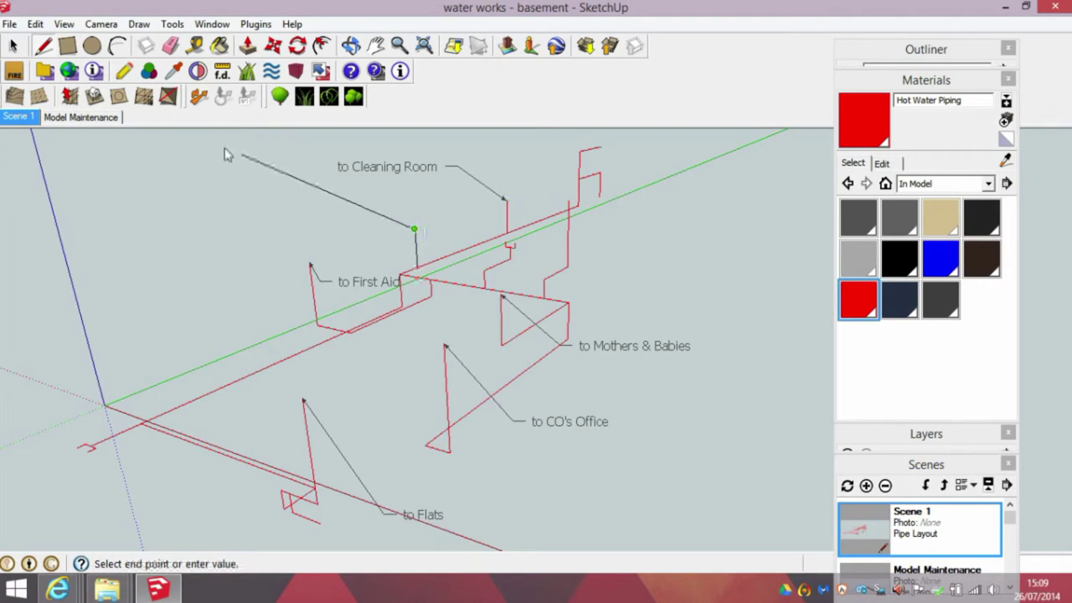
{"action": "key", "text": "Escape"}
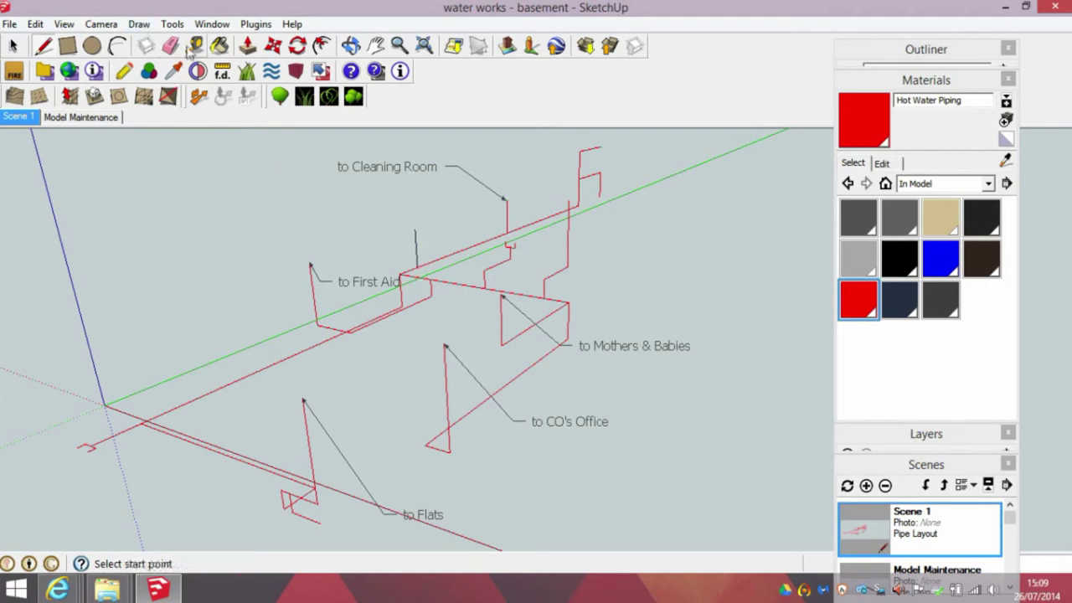
{"action": "left_click", "coordinate": [219, 45]}
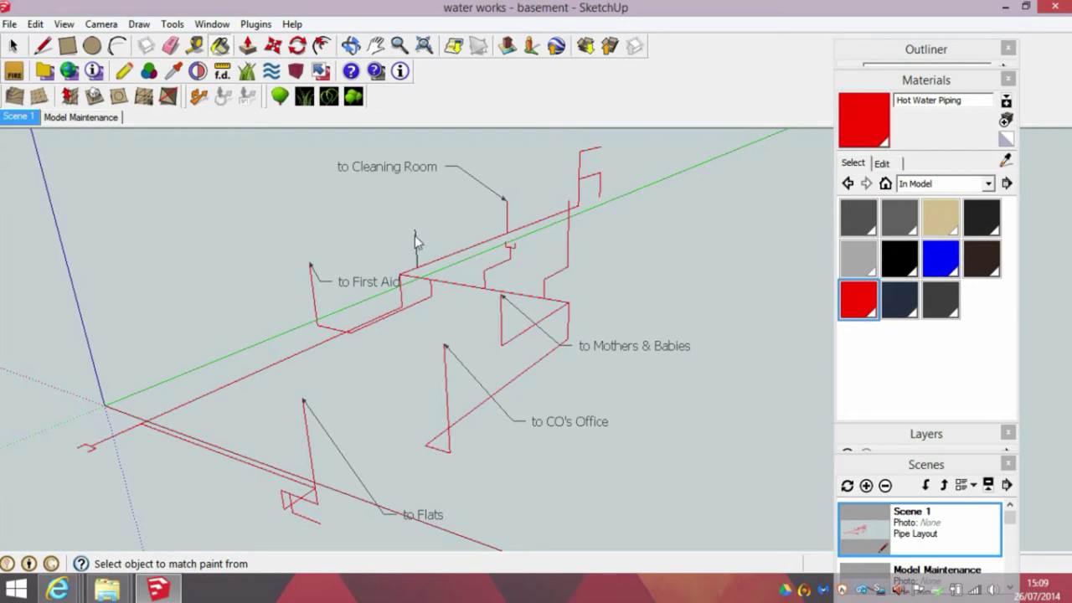
{"action": "left_click", "coordinate": [172, 24]}
{"action": "left_click", "coordinate": [211, 330]}
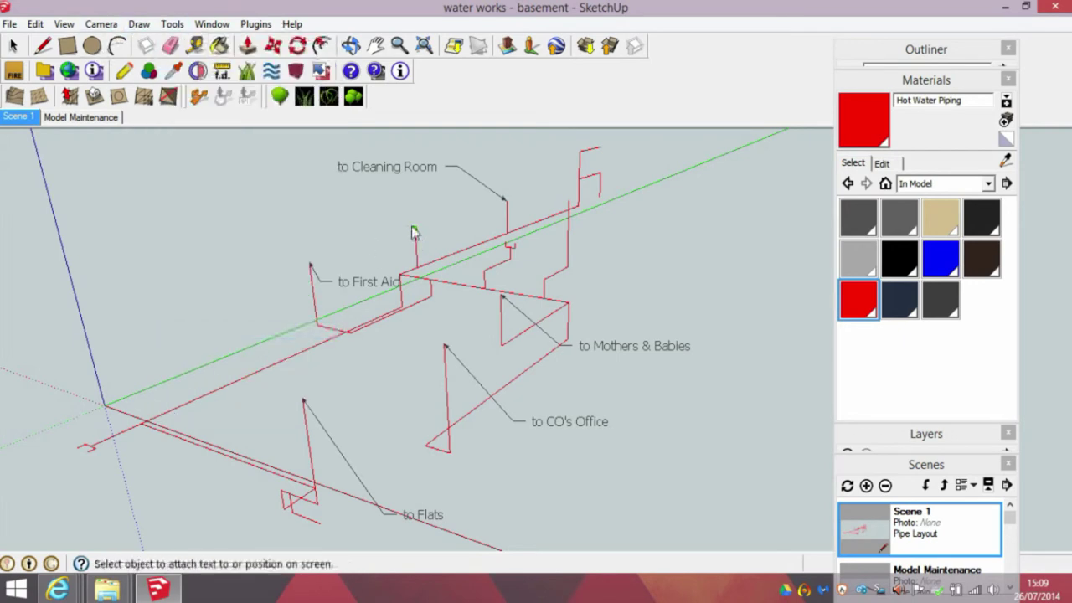
{"action": "key", "text": "space"}
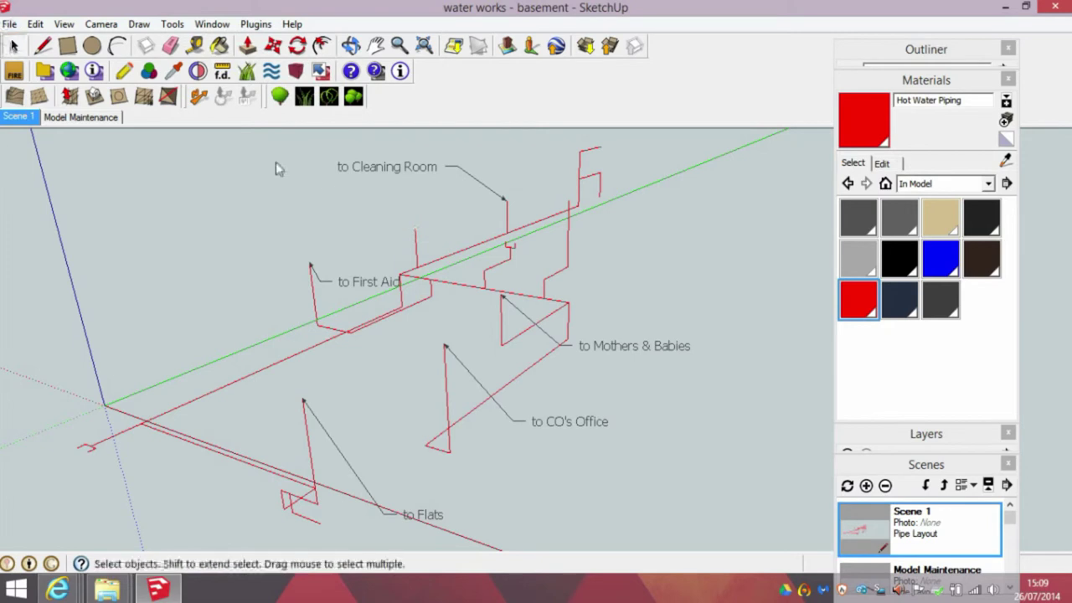
- Edit the 'to Cleaning Room' label so it reads 'to School Room Toilets'
{"action": "right_click", "coordinate": [373, 173]}
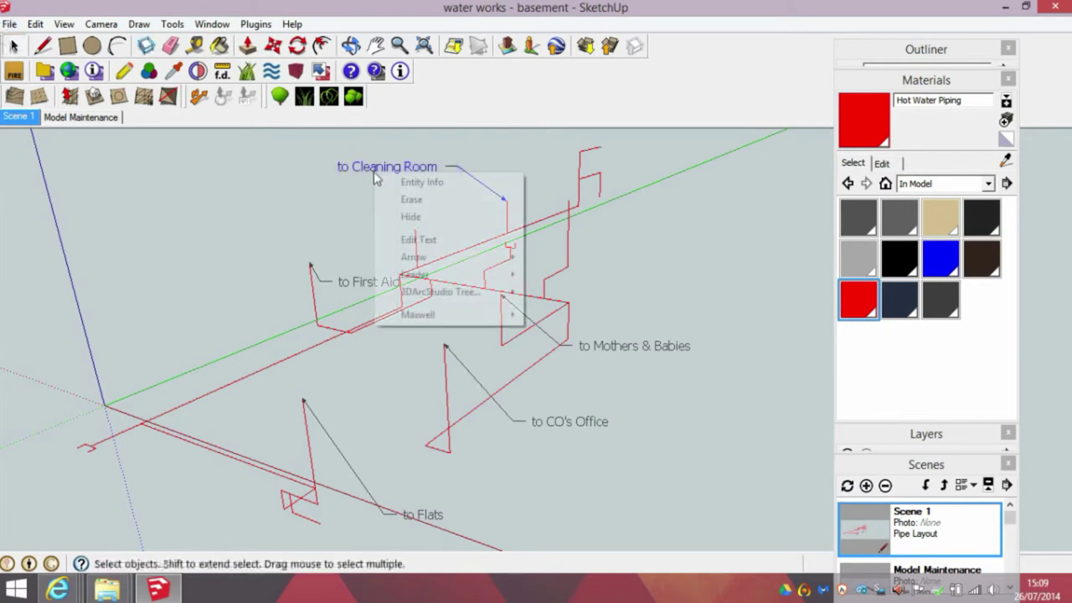
{"action": "left_click", "coordinate": [419, 240]}
{"action": "left_click_drag", "start_coordinate": [436, 169], "coordinate": [347, 168]}
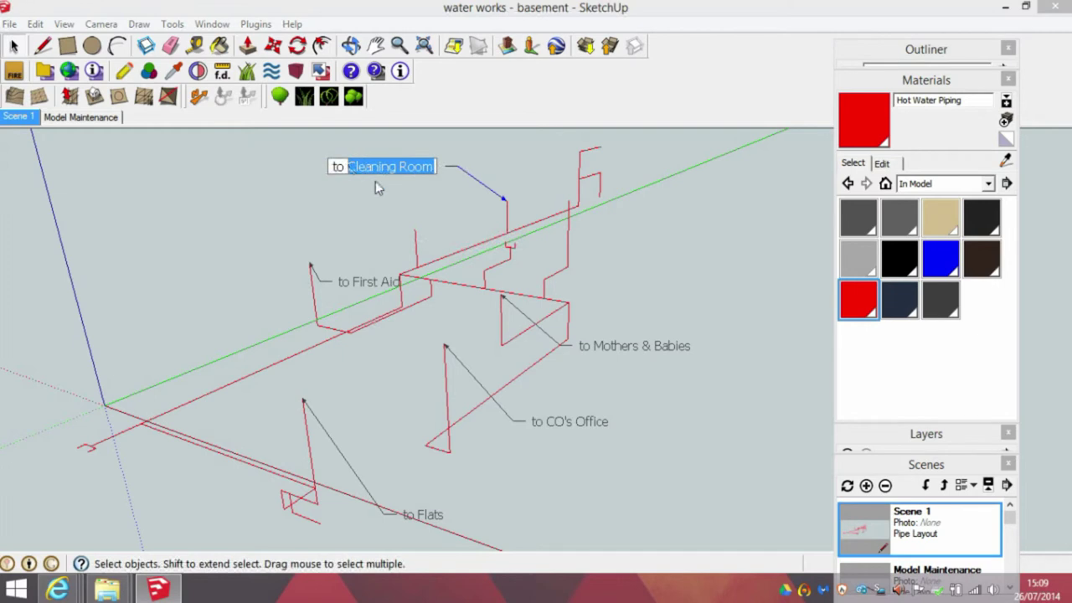
{"action": "type", "text": "Sc"}
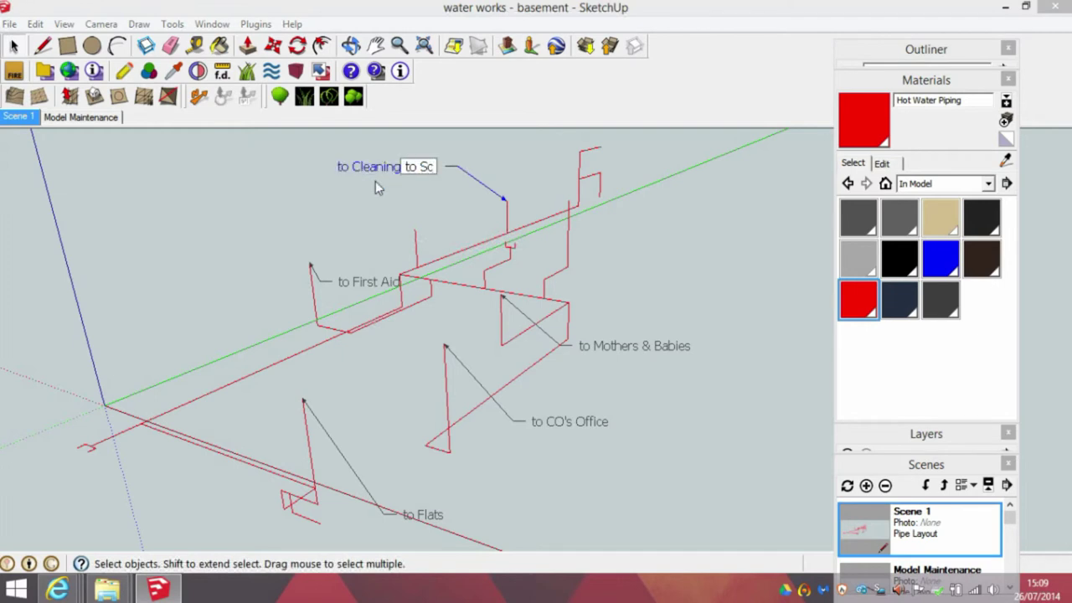
{"action": "type", "text": "hool Room Toilers"}
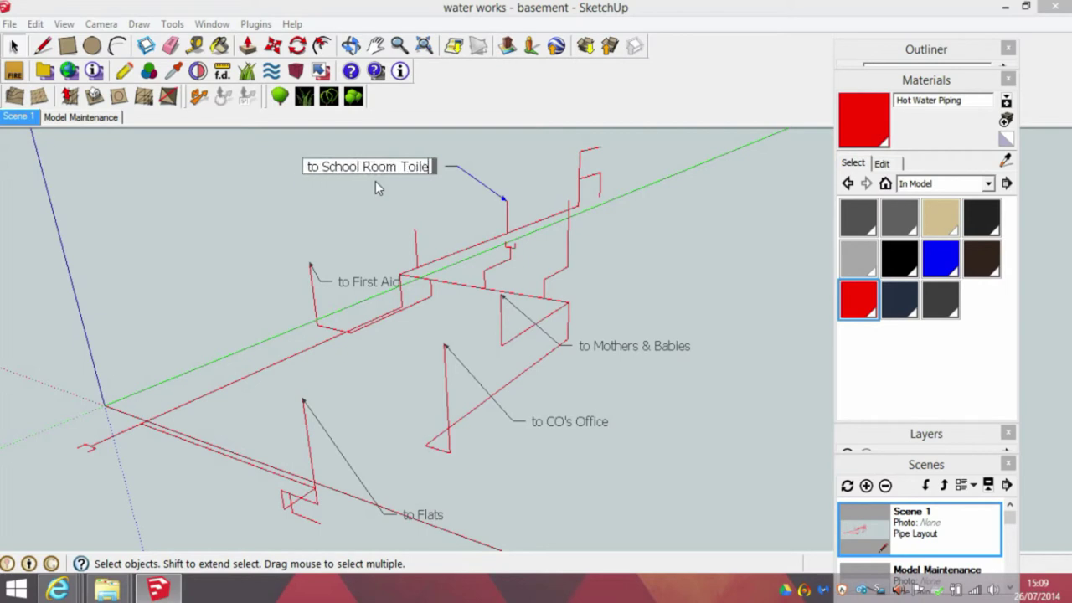
{"action": "key", "text": "BackSpace"}
{"action": "key", "text": "BackSpace"}
{"action": "type", "text": "ts"}
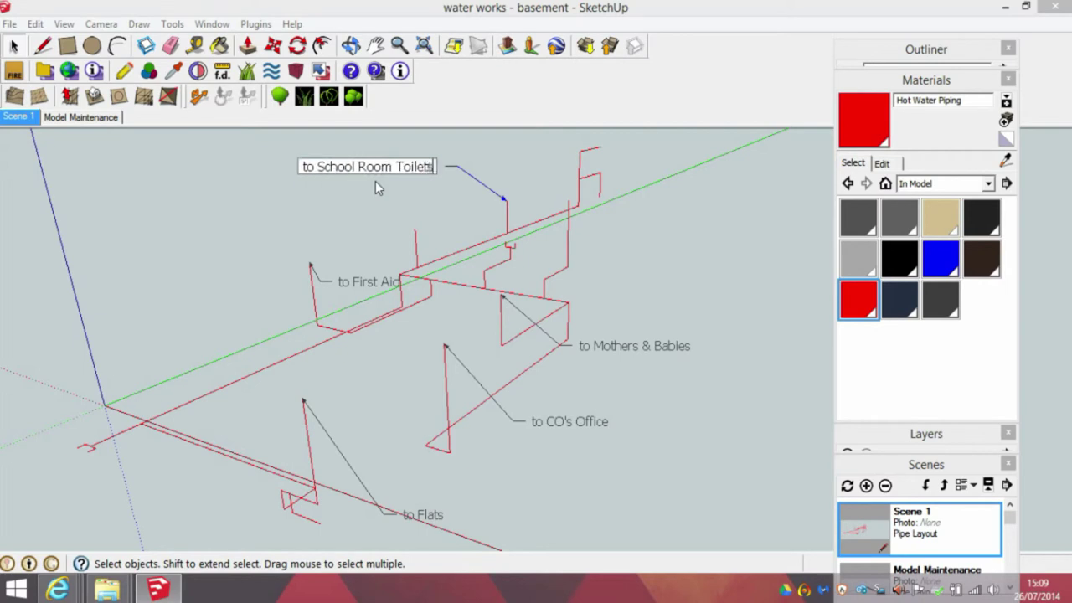
{"action": "left_click", "coordinate": [173, 23]}
{"action": "left_click", "coordinate": [206, 331]}
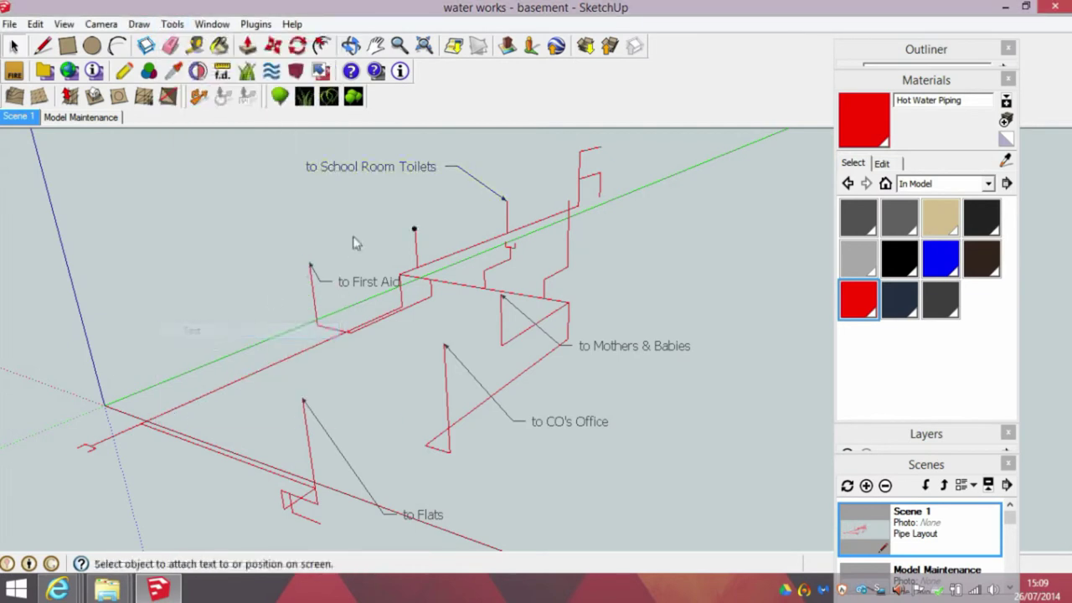
- Add a 'to Cleaning Room' leader label at the vertical riser's top end
{"action": "left_click", "coordinate": [409, 230]}
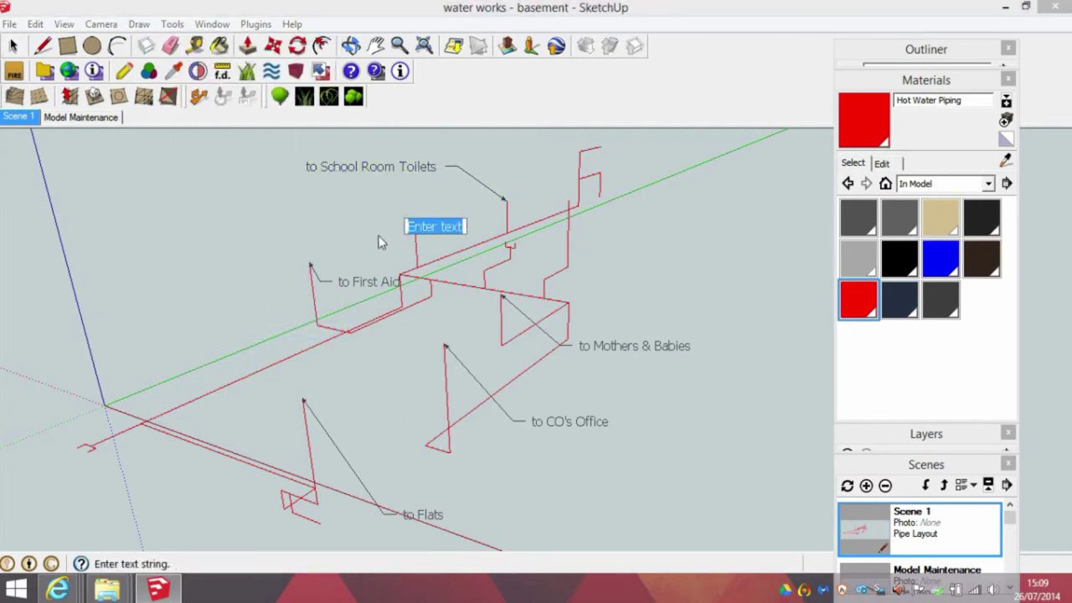
{"action": "key", "text": "Escape"}
{"action": "left_click", "coordinate": [413, 228]}
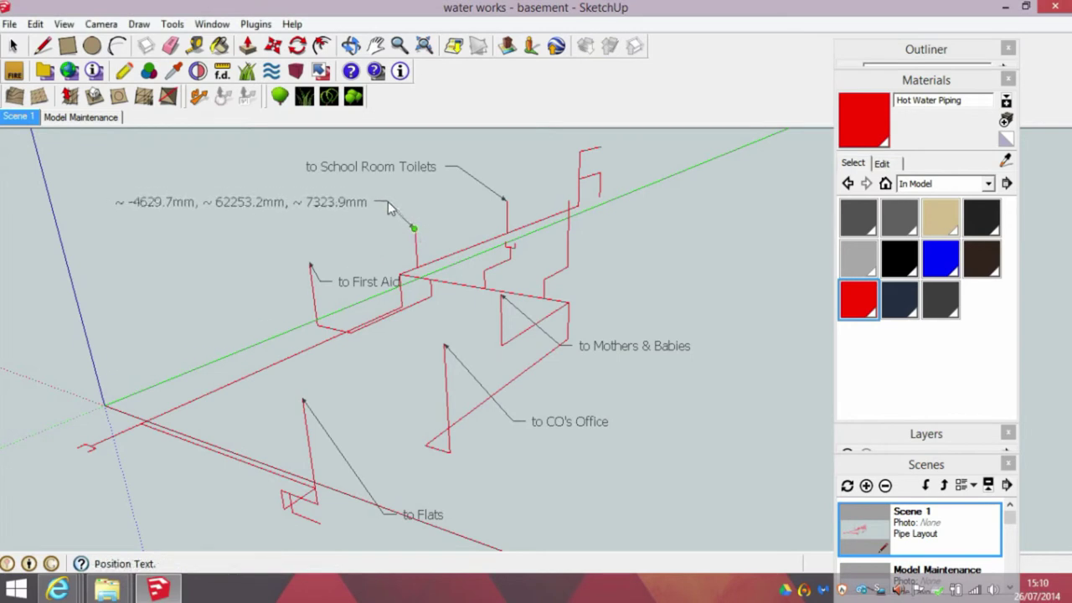
{"action": "left_click", "coordinate": [389, 199]}
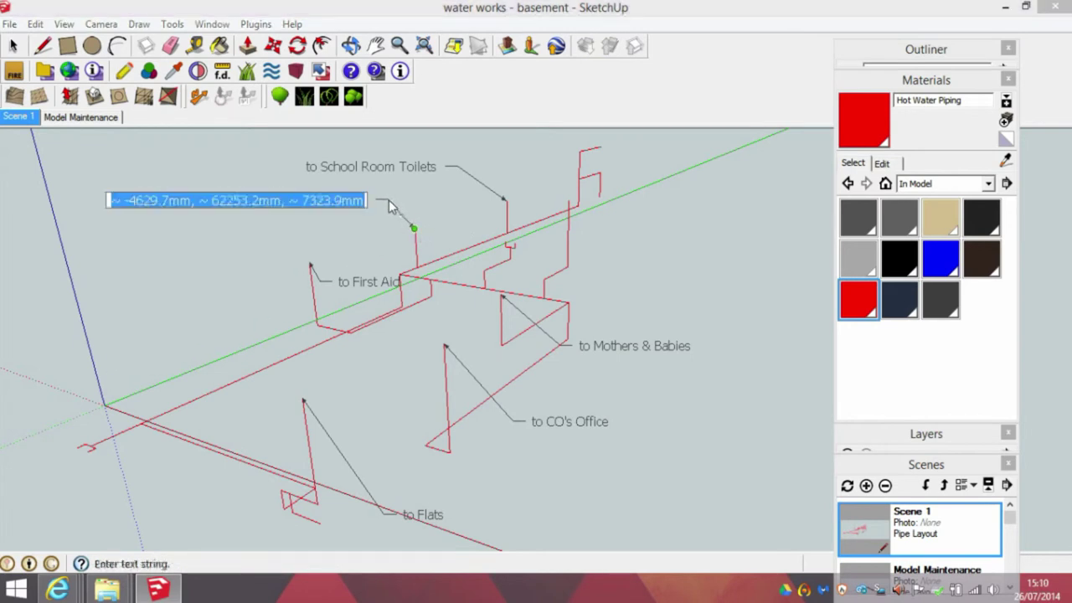
{"action": "type", "text": "to C"}
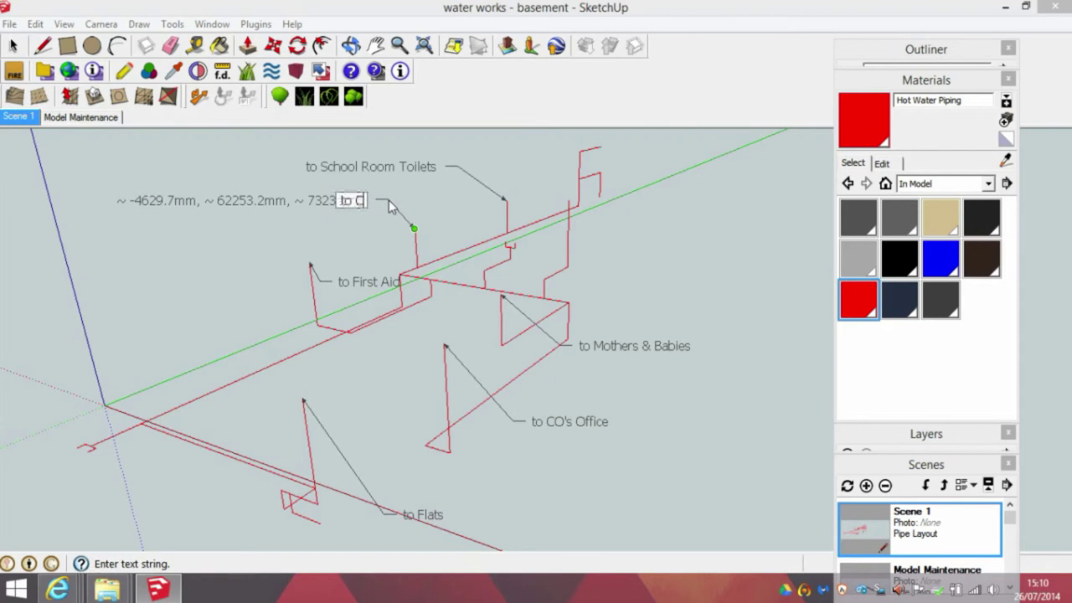
{"action": "type", "text": "leaning Room"}
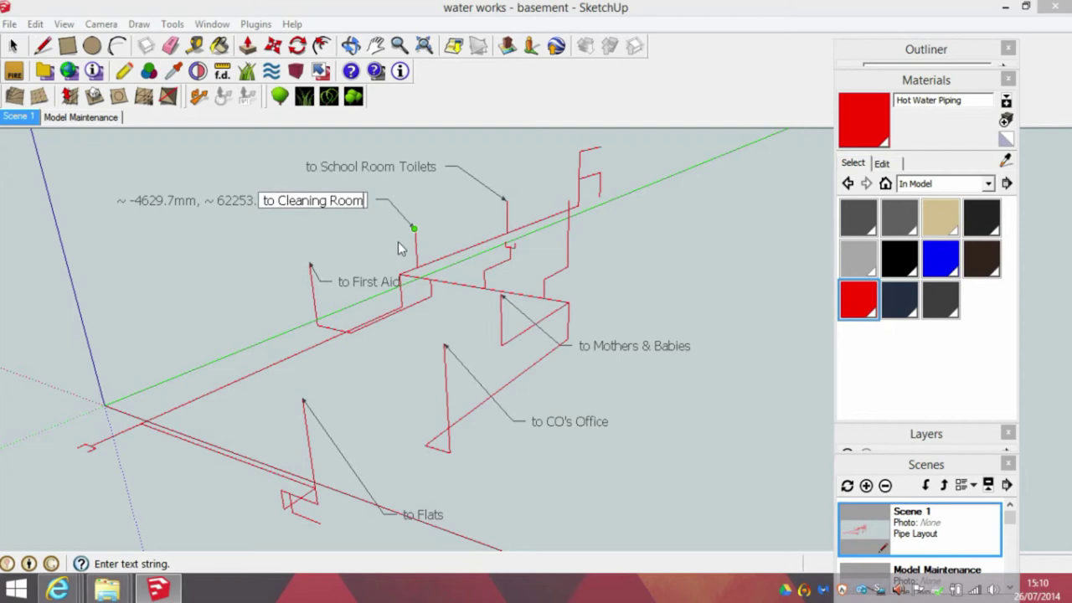
- Add a 'Mains In' leader label on the main pipe
{"action": "left_click", "coordinate": [599, 201]}
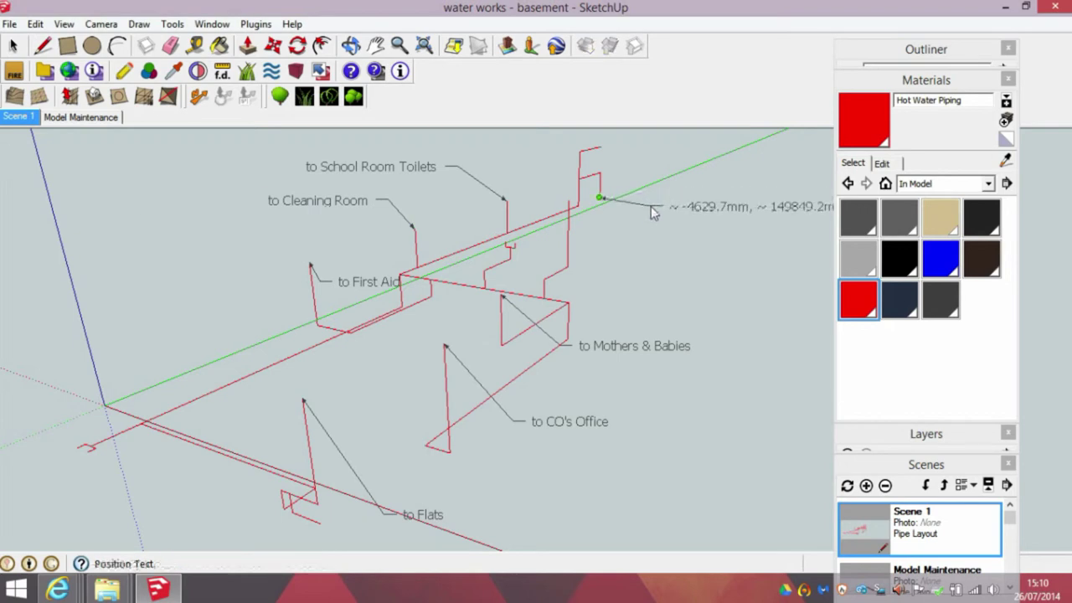
{"action": "left_click", "coordinate": [634, 216]}
{"action": "type", "text": "M"}
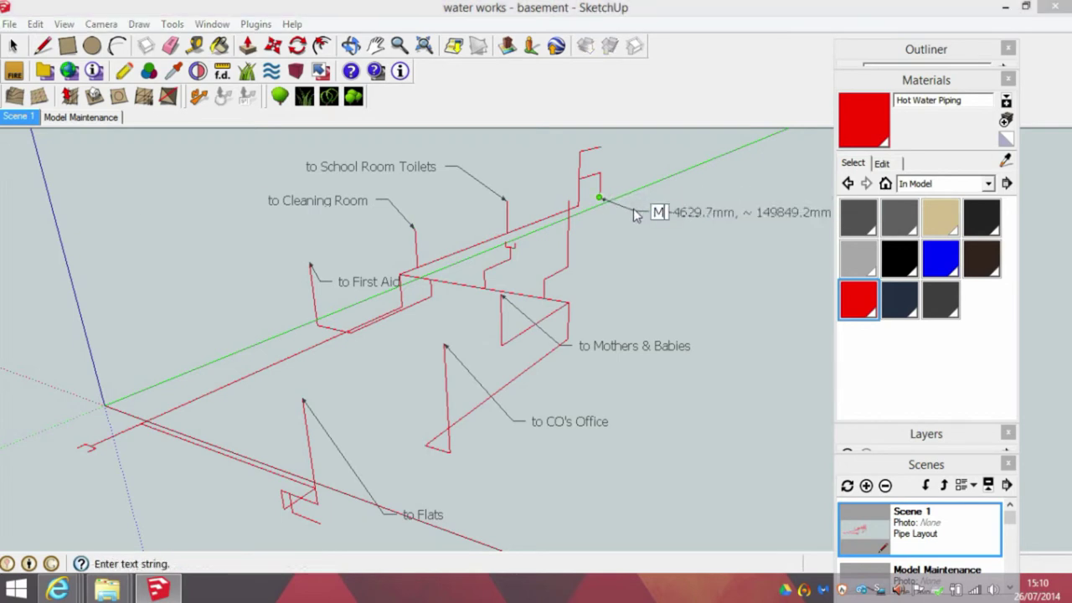
{"action": "type", "text": "ains in"}
{"action": "key", "text": "BackSpace"}
{"action": "key", "text": "BackSpace"}
{"action": "key", "text": "BackSpace"}
{"action": "type", "text": "In"}
{"action": "left_click", "coordinate": [599, 148]}
{"action": "left_click", "coordinate": [602, 147]}
- Add an 'Electric Boiler' leader label at the top pipe end
{"action": "middle_click_drag", "start_coordinate": [616, 150], "coordinate": [575, 238]}
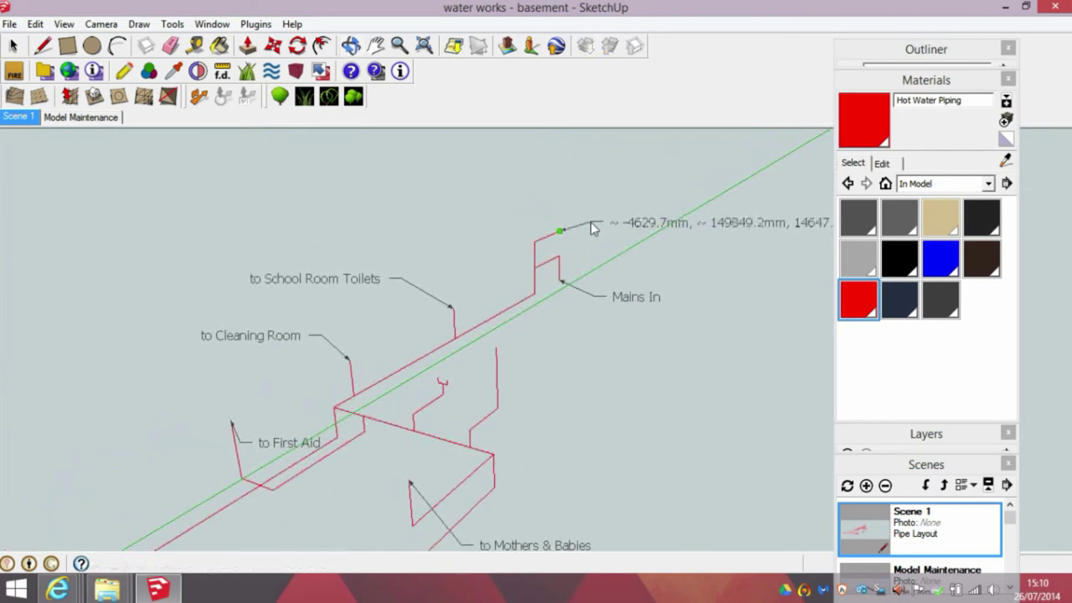
{"action": "left_click", "coordinate": [591, 211]}
{"action": "type", "text": "Ele"}
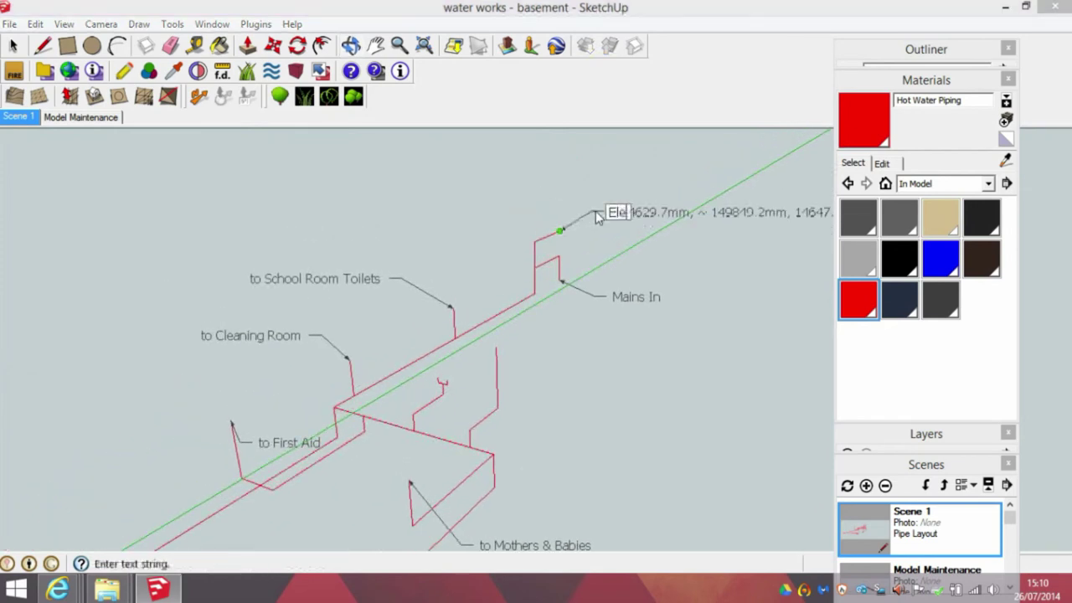
{"action": "type", "text": "ctric Boiler"}
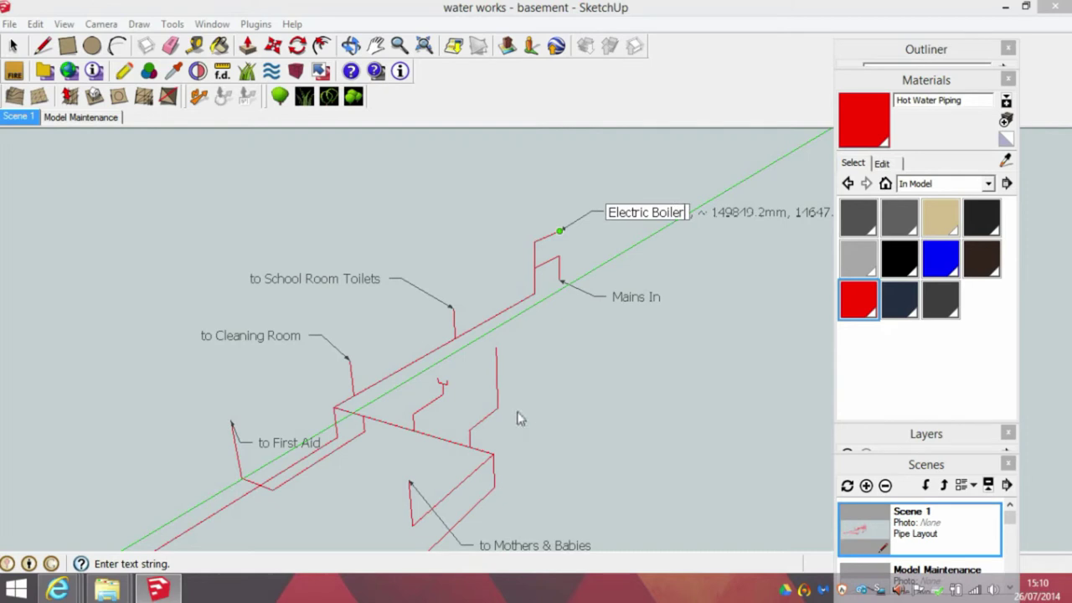
{"action": "left_click", "coordinate": [494, 348]}
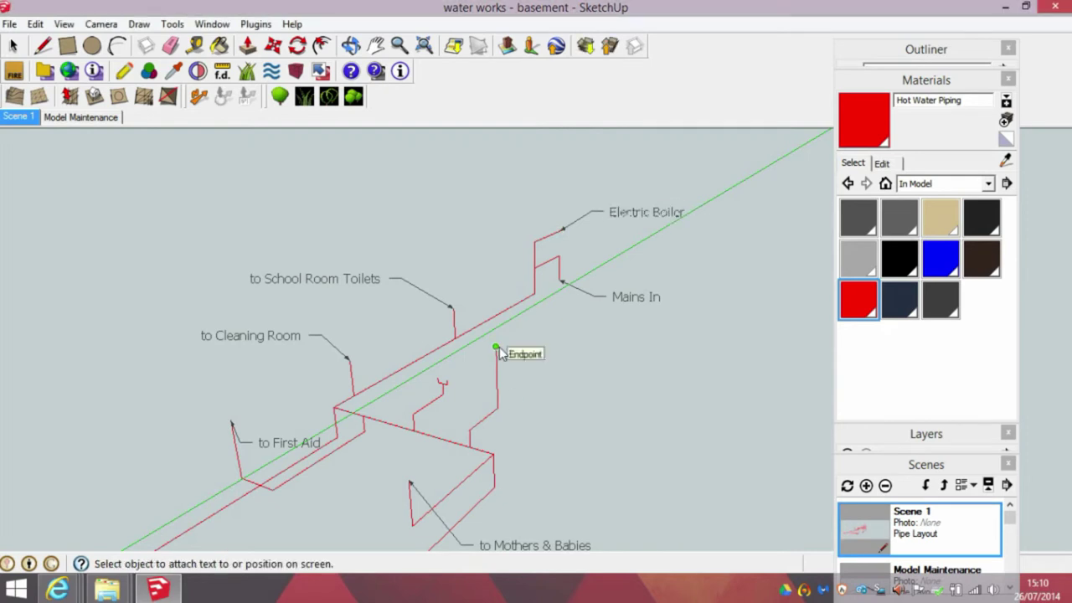
- Label the kitchen branch end 'to Kitchen Toilets'
{"action": "left_click", "coordinate": [496, 346]}
{"action": "left_click", "coordinate": [536, 350]}
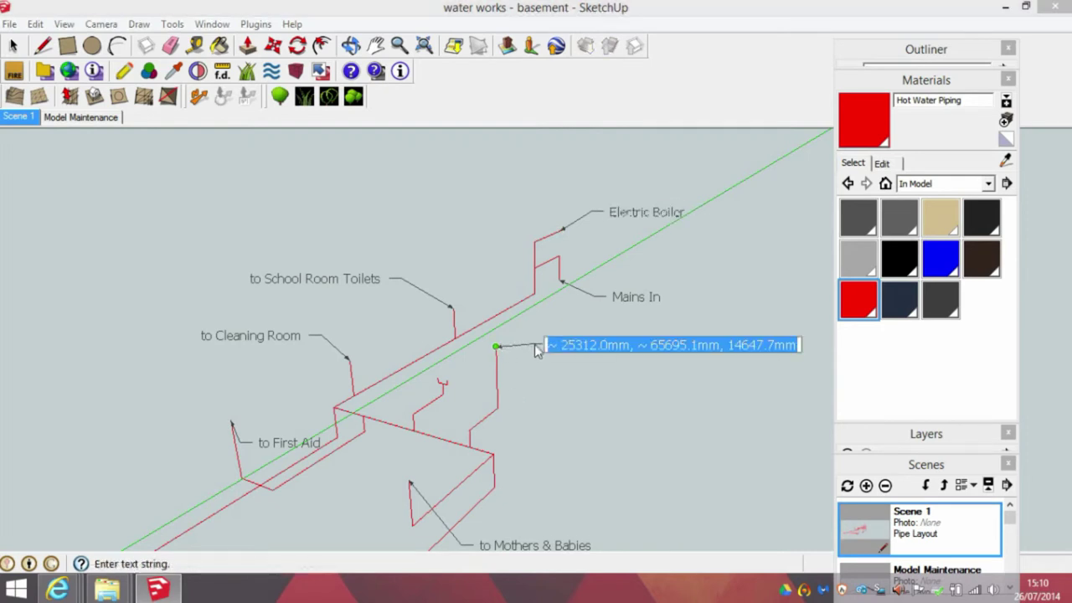
{"action": "type", "text": "to Kitchen Toilets"}
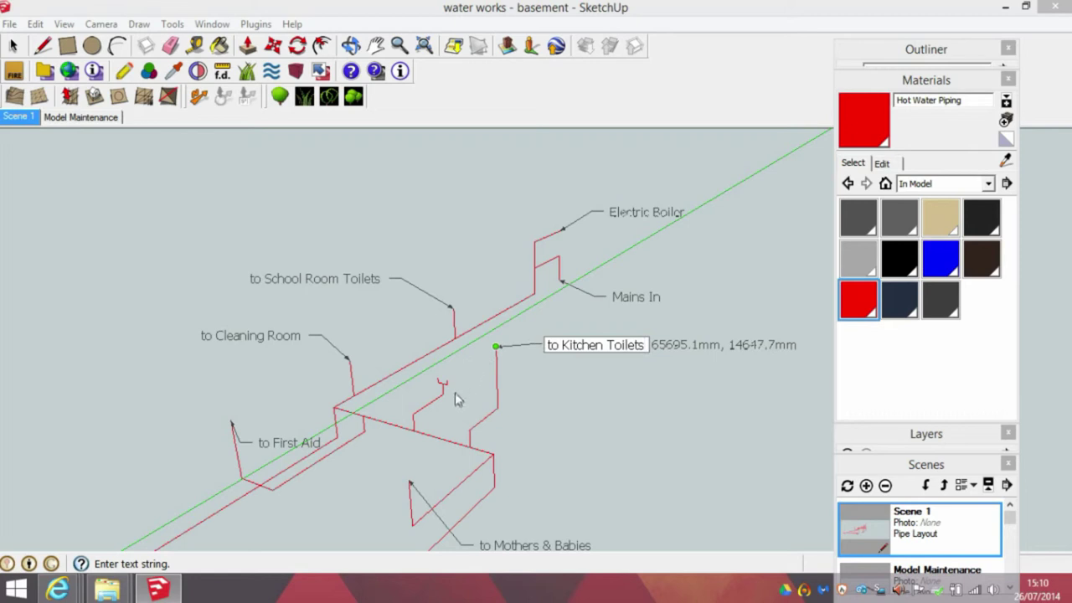
{"action": "left_click", "coordinate": [441, 384]}
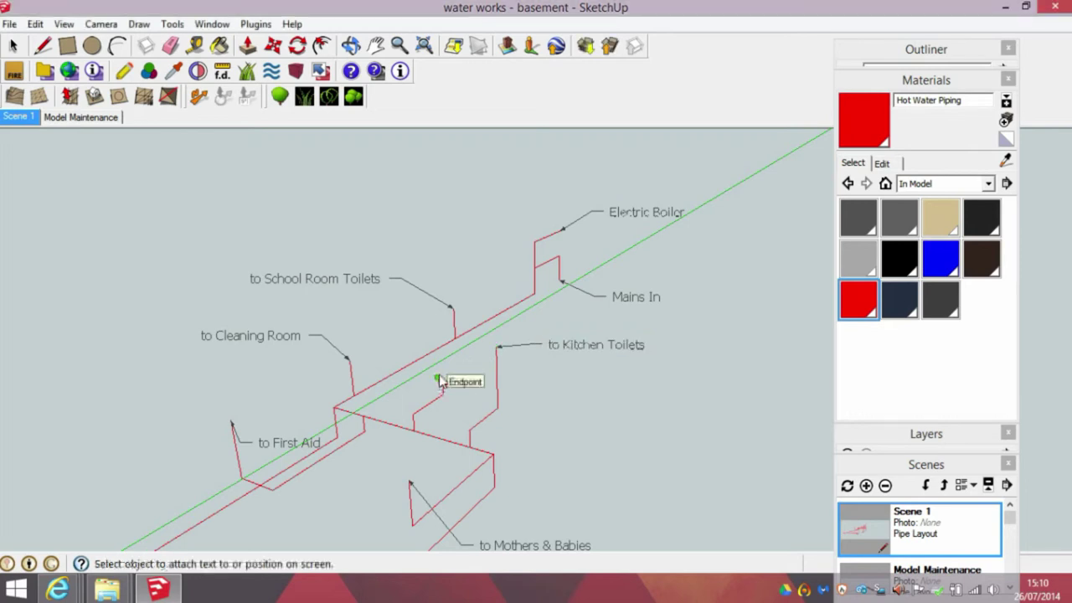
- Add an 'Assembly Overseers' leader label on another pipe endpoint
{"action": "middle_click_drag", "start_coordinate": [438, 378], "coordinate": [455, 359]}
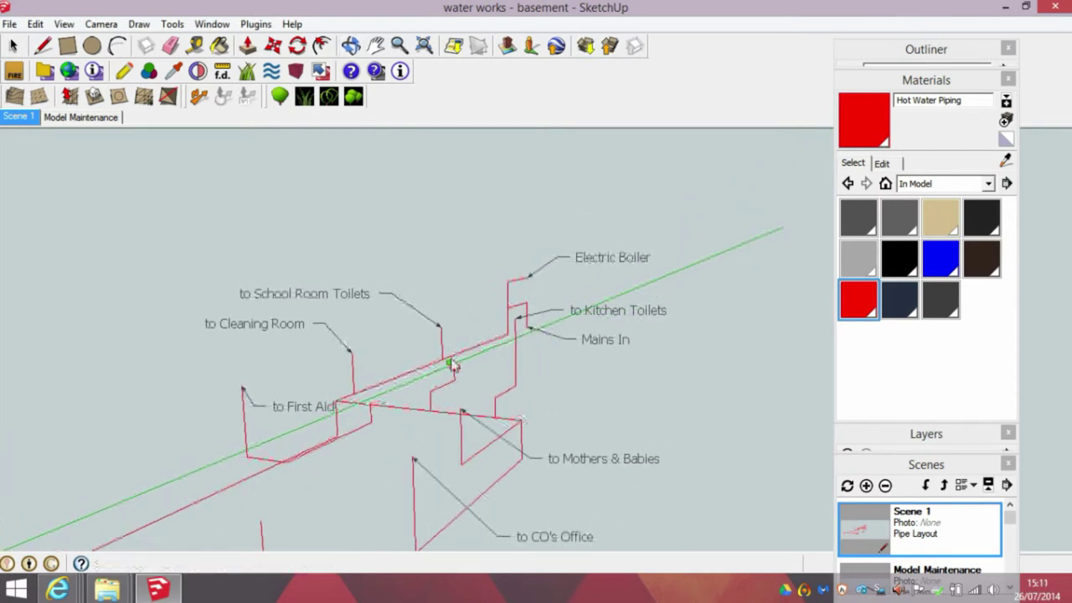
{"action": "left_click", "coordinate": [460, 364]}
{"action": "left_click", "coordinate": [577, 389]}
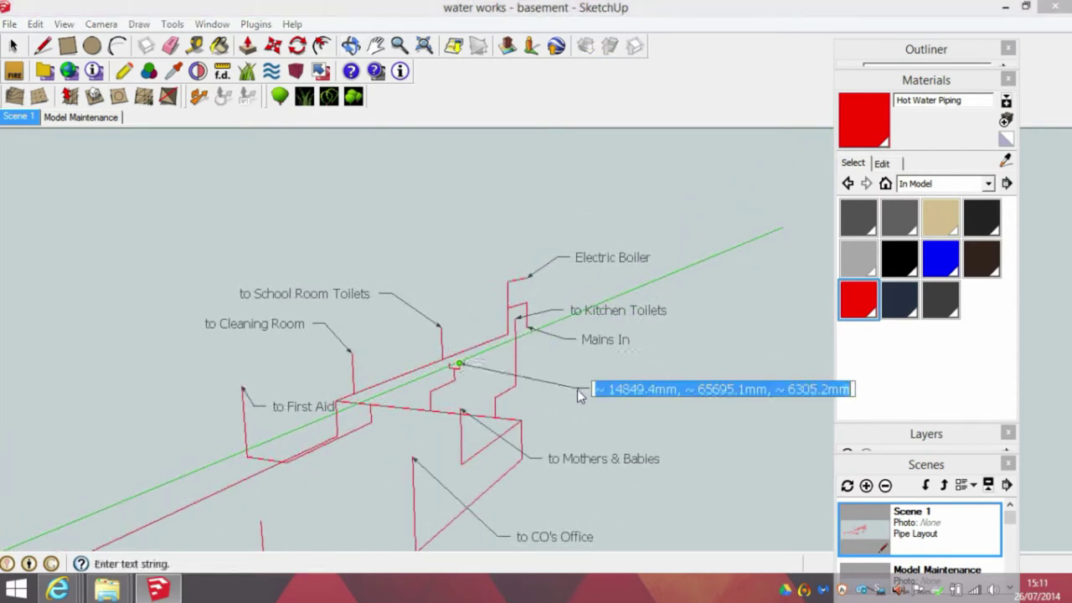
{"action": "type", "text": "Assembly"}
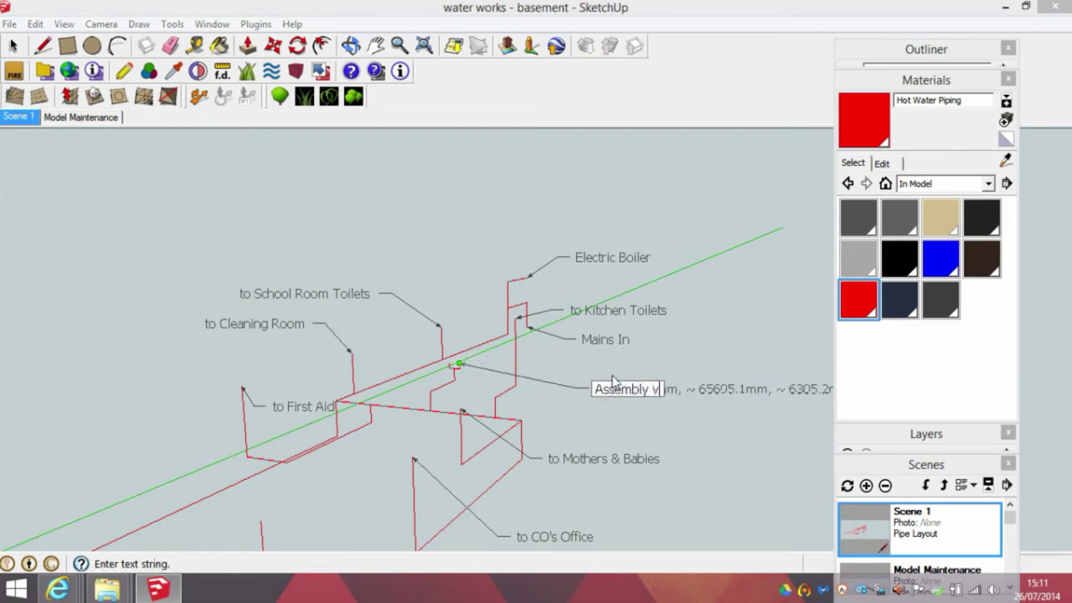
{"action": "type", "text": " Overseers"}
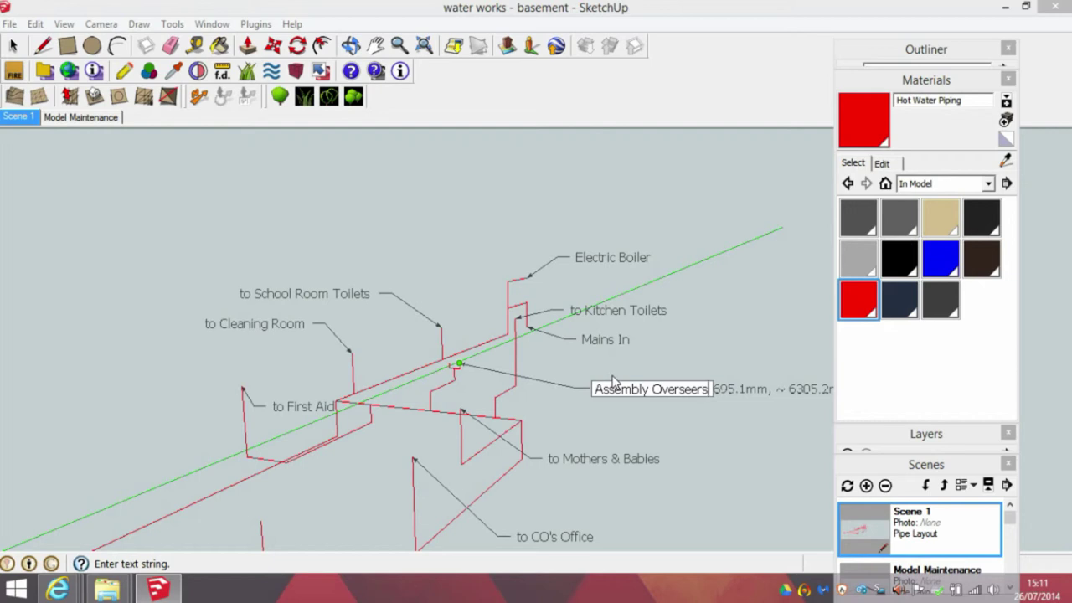
{"action": "middle_click_drag", "start_coordinate": [559, 410], "coordinate": [301, 409]}
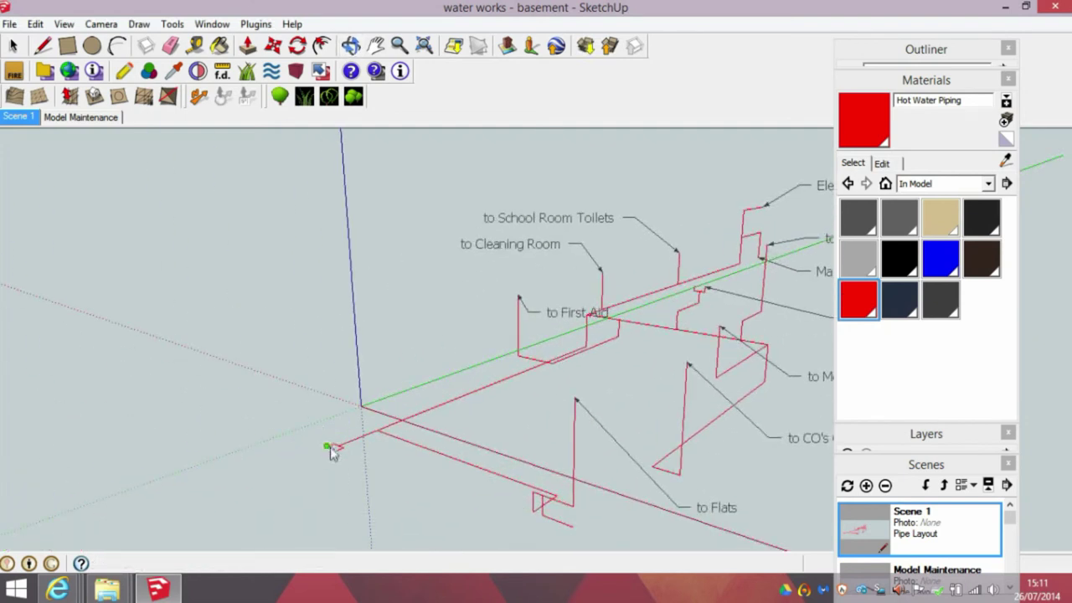
- Add a 'Boiler Fill' leader label at the pipe end near the origin
{"action": "left_click", "coordinate": [329, 448]}
{"action": "left_click", "coordinate": [281, 413]}
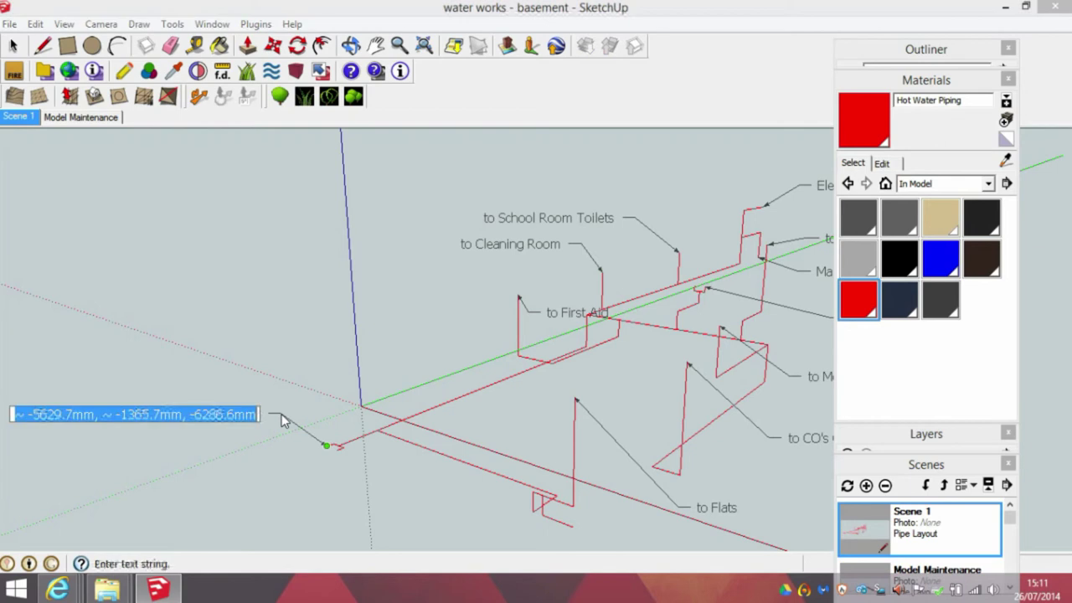
{"action": "type", "text": "Boiler Fill"}
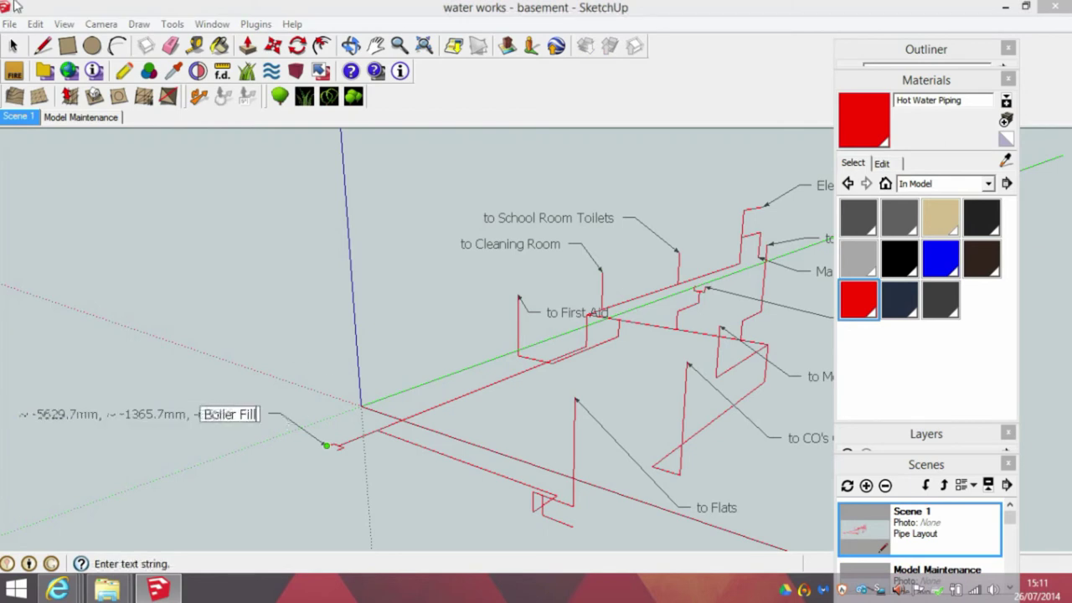
{"action": "left_click", "coordinate": [13, 45]}
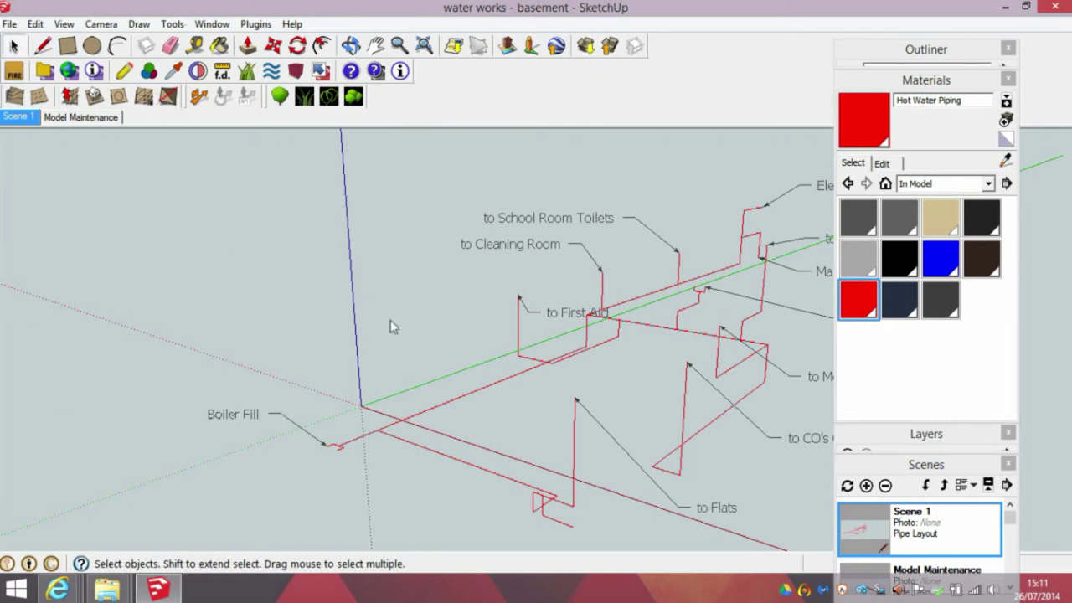
- Return to the Scene 1 view, select the 'to Kitchen Toilets' label and orbit to an overview
{"action": "left_click", "coordinate": [871, 536]}
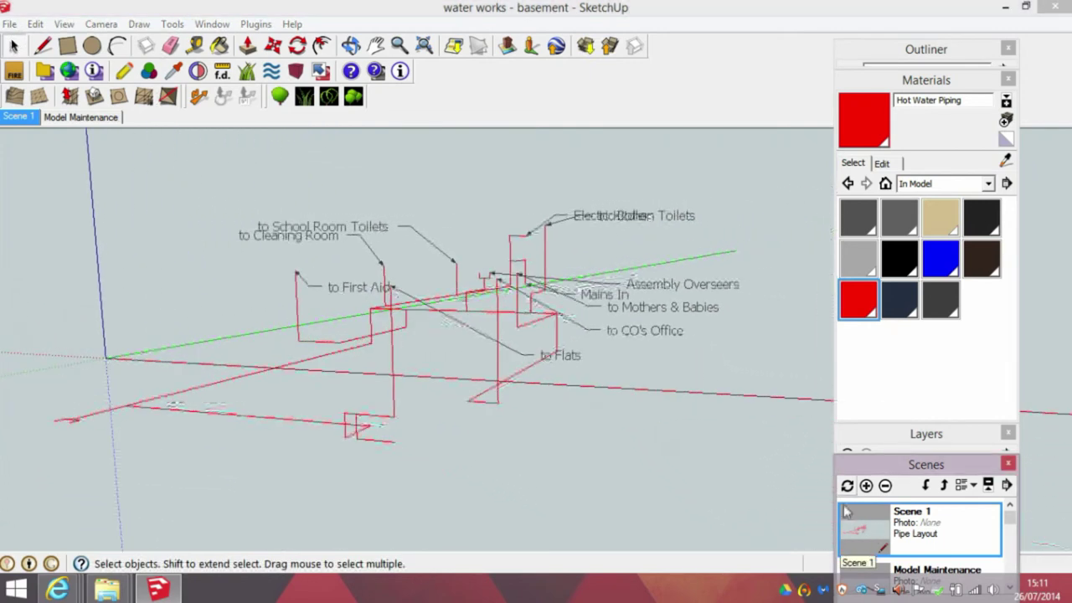
{"action": "left_click", "coordinate": [617, 217]}
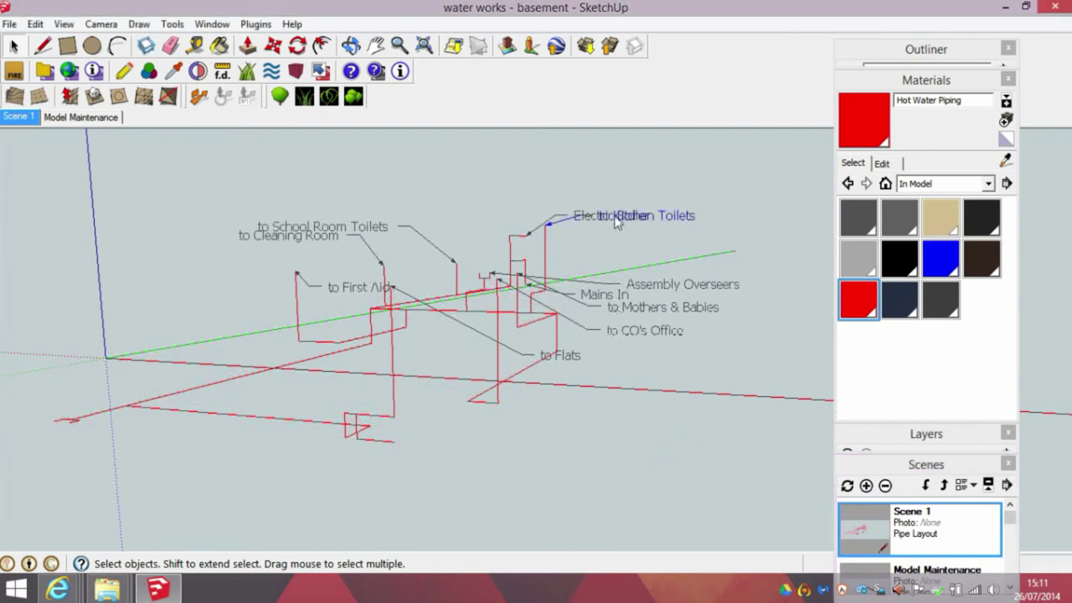
{"action": "middle_click_drag", "start_coordinate": [603, 286], "coordinate": [590, 326]}
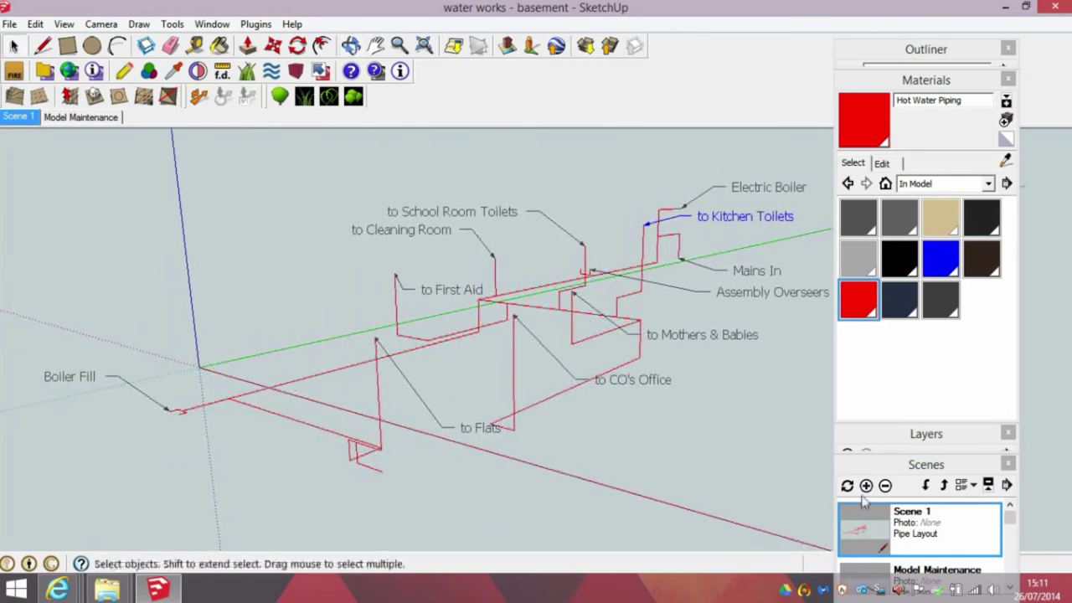
- Update Scene 1 to the current overview of the labelled pipes and save the model
{"action": "right_click", "coordinate": [866, 526]}
{"action": "left_click", "coordinate": [918, 380]}
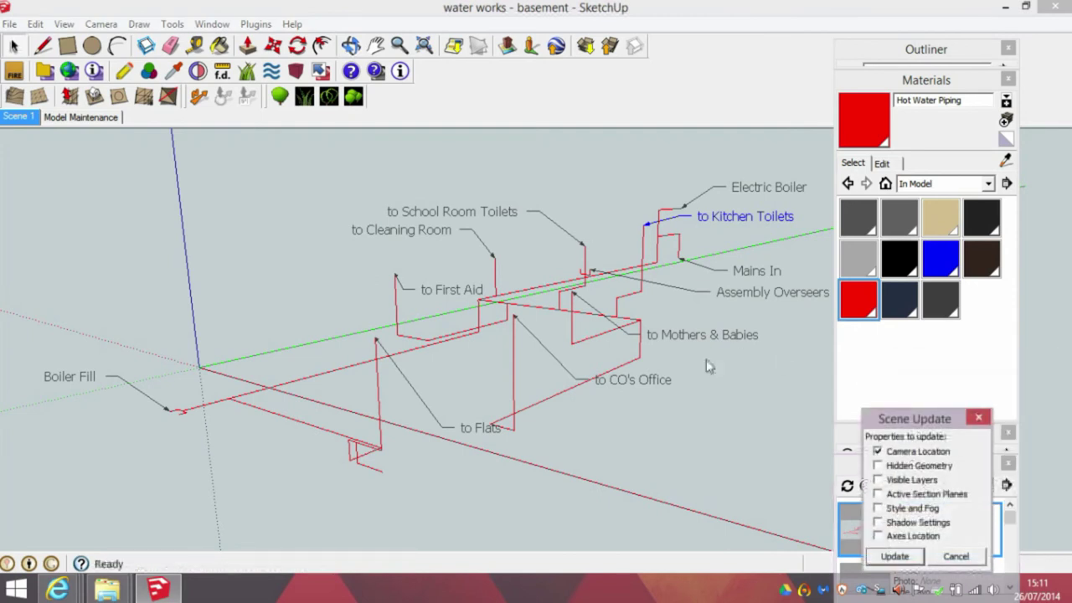
{"action": "left_click", "coordinate": [895, 555]}
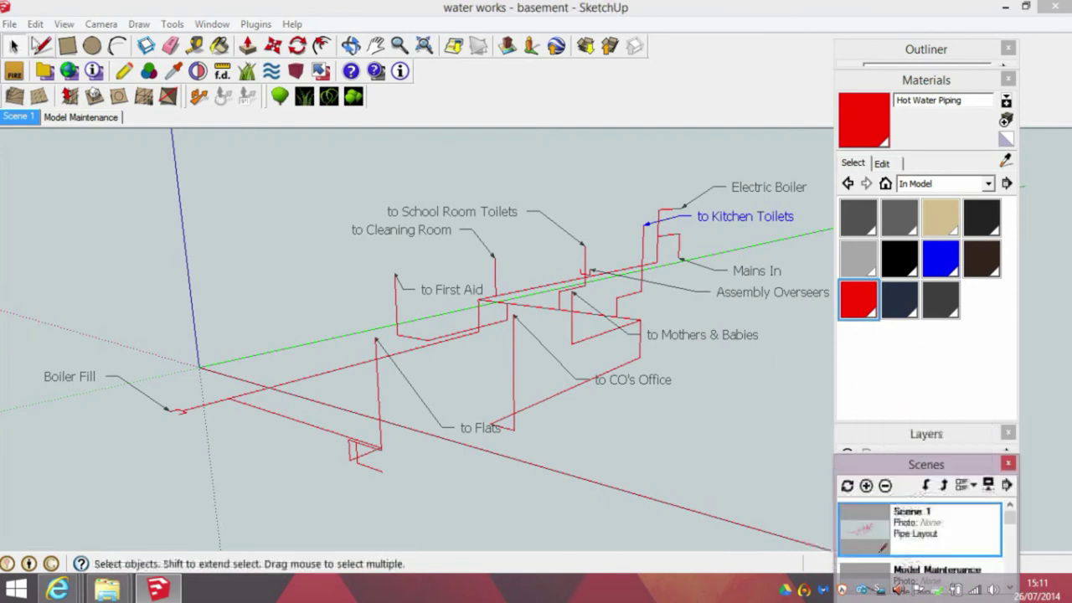
{"action": "left_click", "coordinate": [10, 24]}
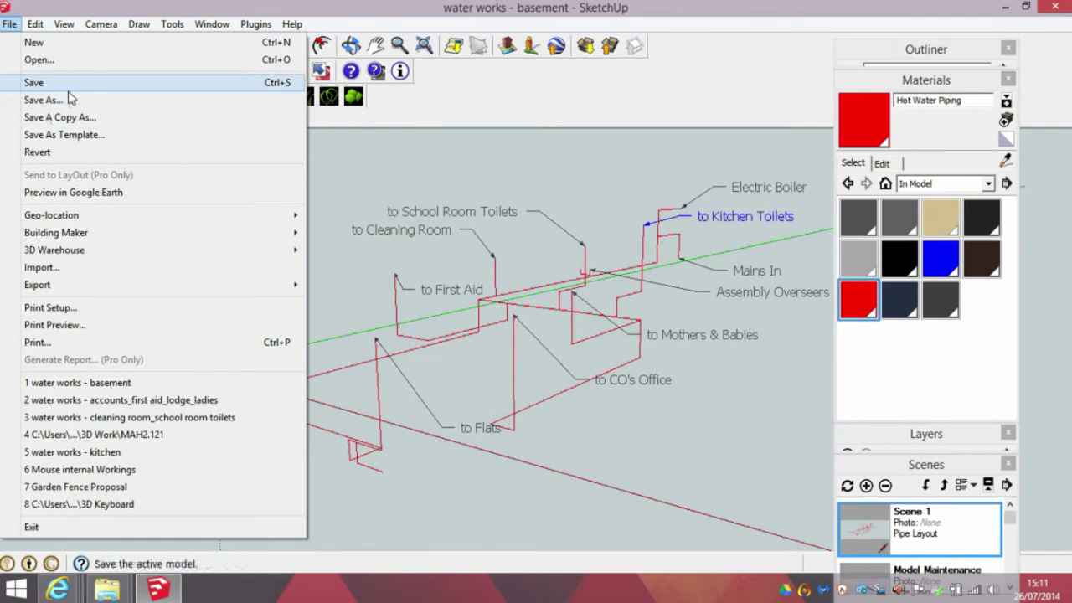
{"action": "left_click", "coordinate": [69, 82]}
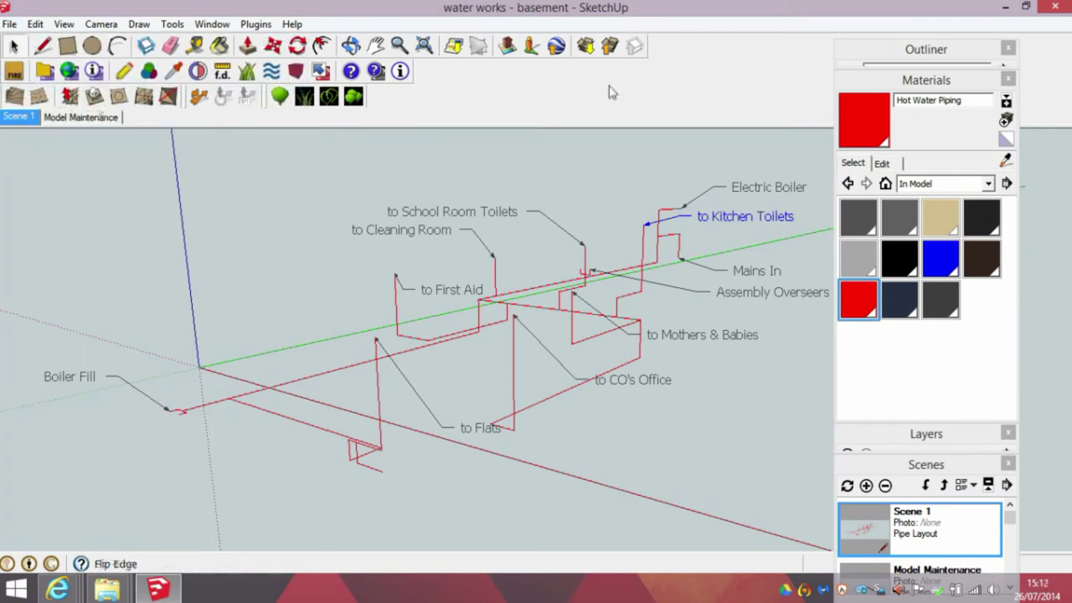
- Select the whole pipe network and paint it with the red material
{"action": "left_click", "coordinate": [618, 193]}
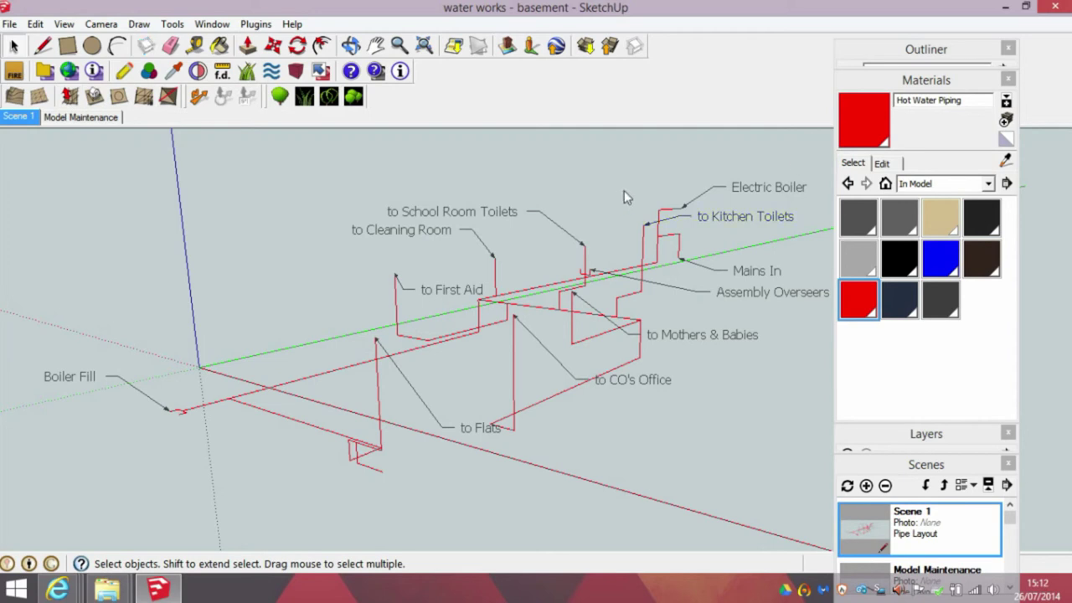
{"action": "key", "text": "ctrl+a"}
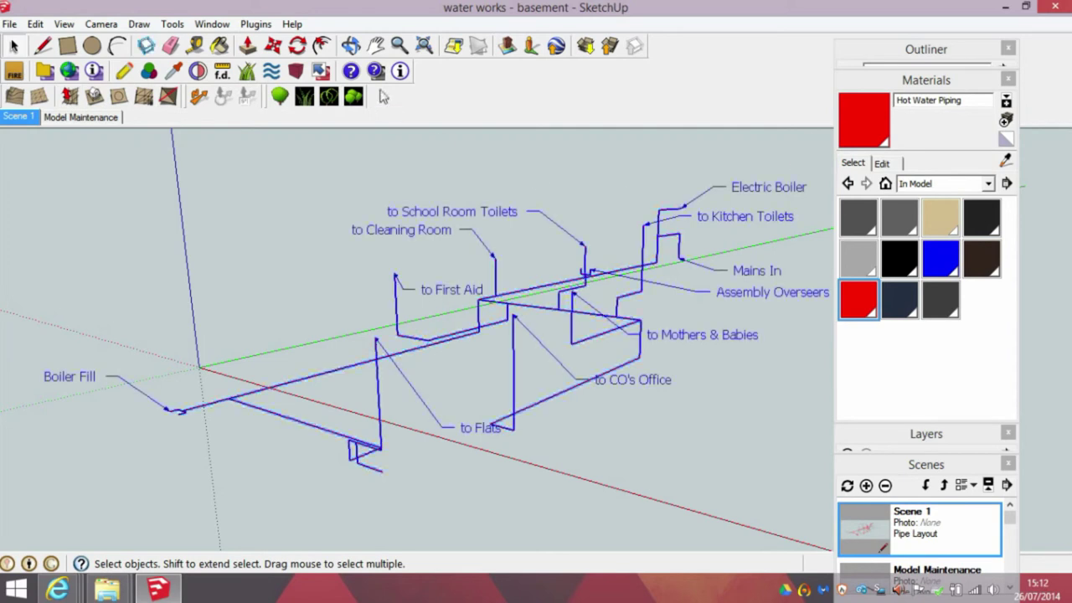
{"action": "left_click", "coordinate": [219, 46]}
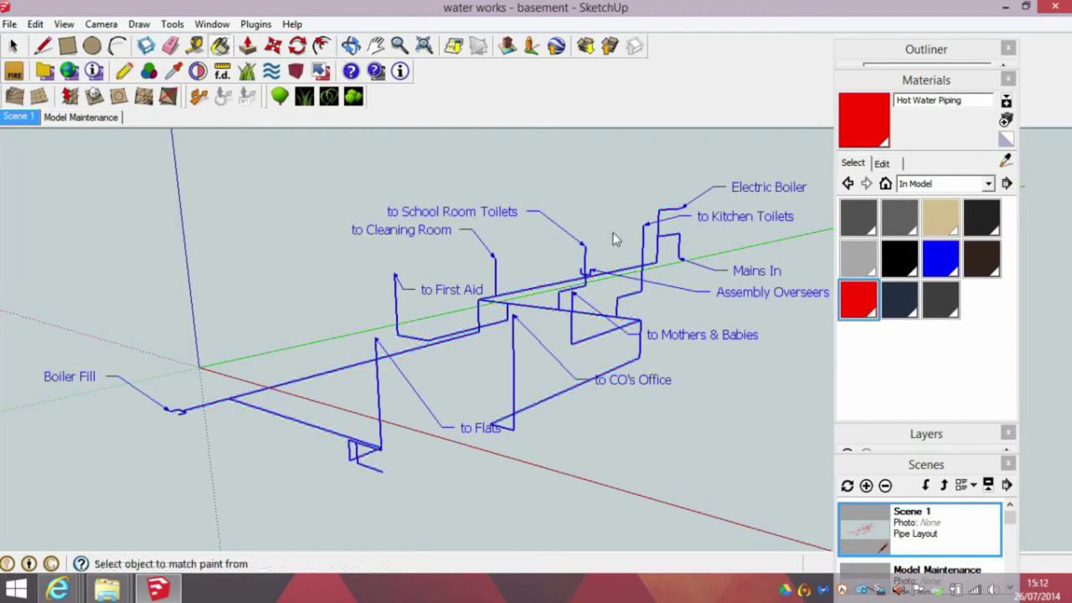
{"action": "left_click", "coordinate": [699, 221]}
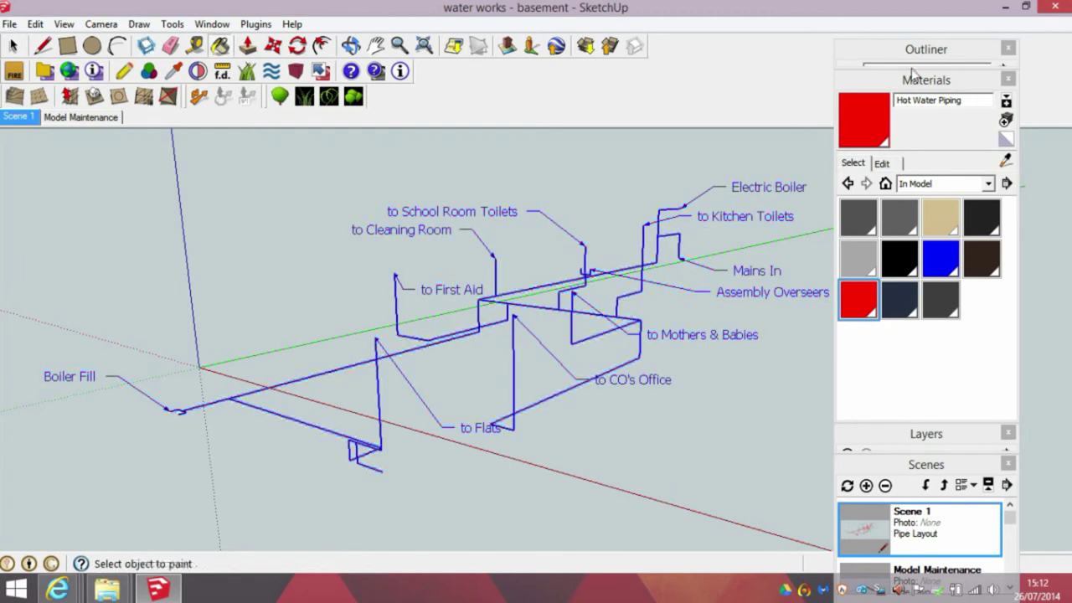
- Add a new Layer1 in the Layers panel, then delete it as unneeded
{"action": "left_click", "coordinate": [940, 433]}
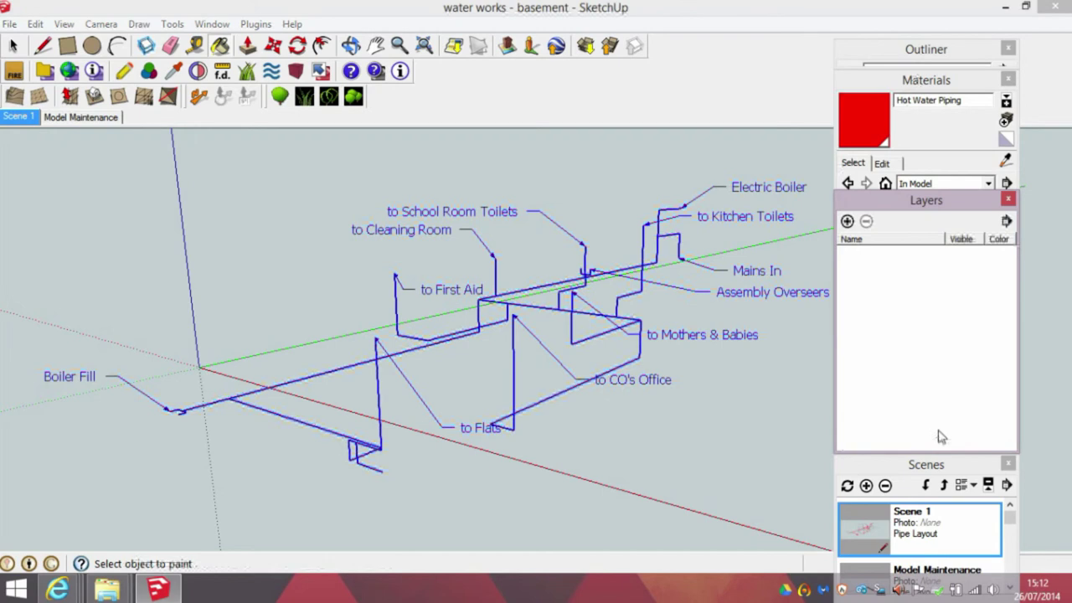
{"action": "left_click", "coordinate": [847, 221]}
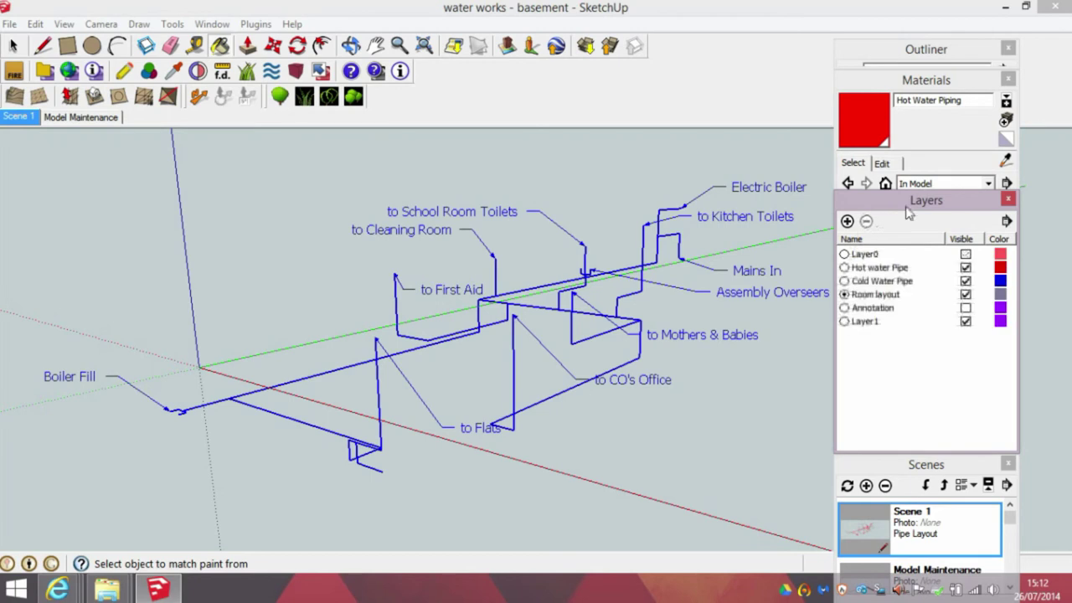
{"action": "left_click", "coordinate": [908, 205]}
{"action": "left_click", "coordinate": [908, 209]}
{"action": "double_click", "coordinate": [867, 325]}
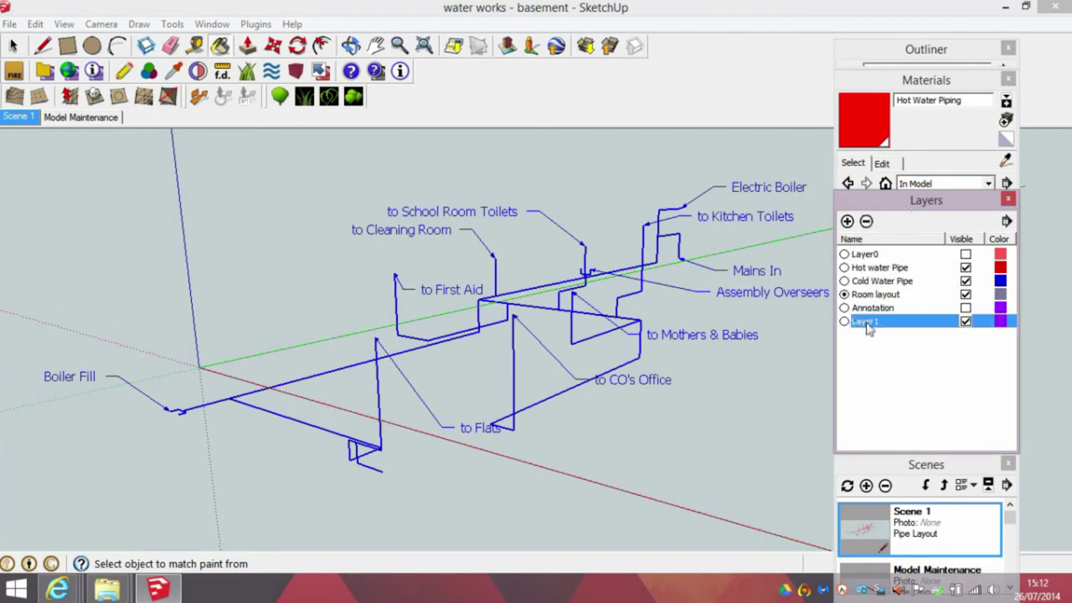
{"action": "left_click", "coordinate": [866, 221]}
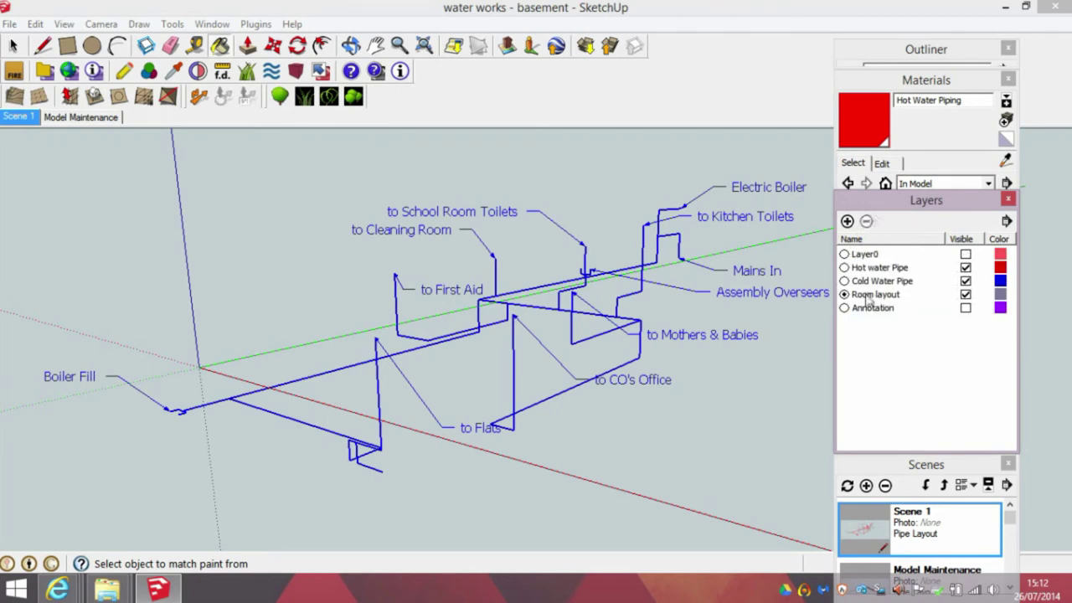
- Assign the selected pipes to the Hot water Pipe layer through Entity Info
{"action": "left_click", "coordinate": [14, 45]}
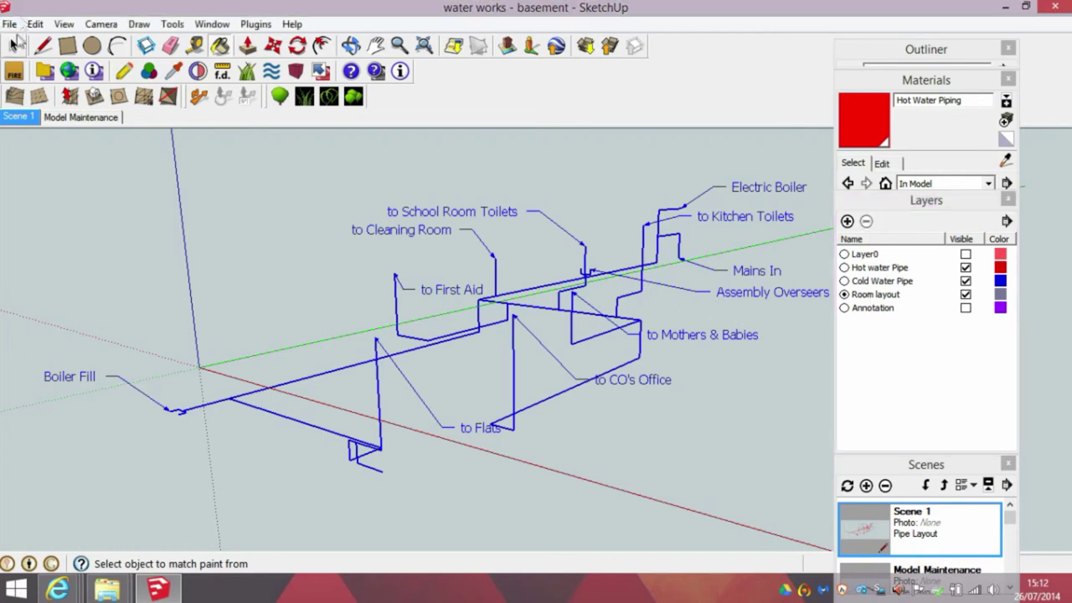
{"action": "right_click", "coordinate": [441, 236]}
{"action": "left_click", "coordinate": [456, 242]}
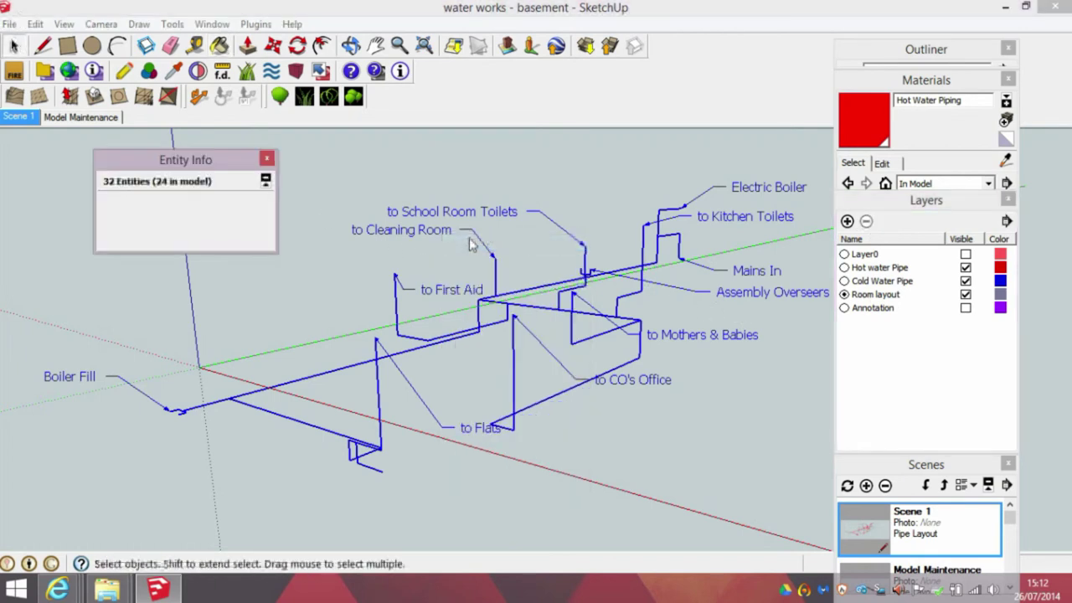
{"action": "left_click", "coordinate": [226, 206]}
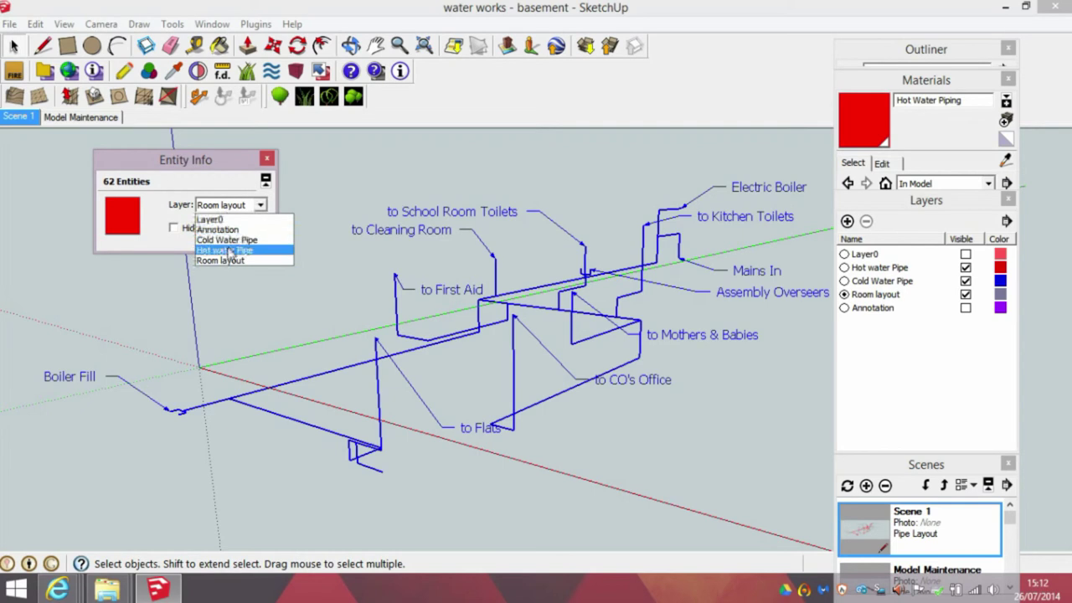
{"action": "left_click", "coordinate": [228, 250]}
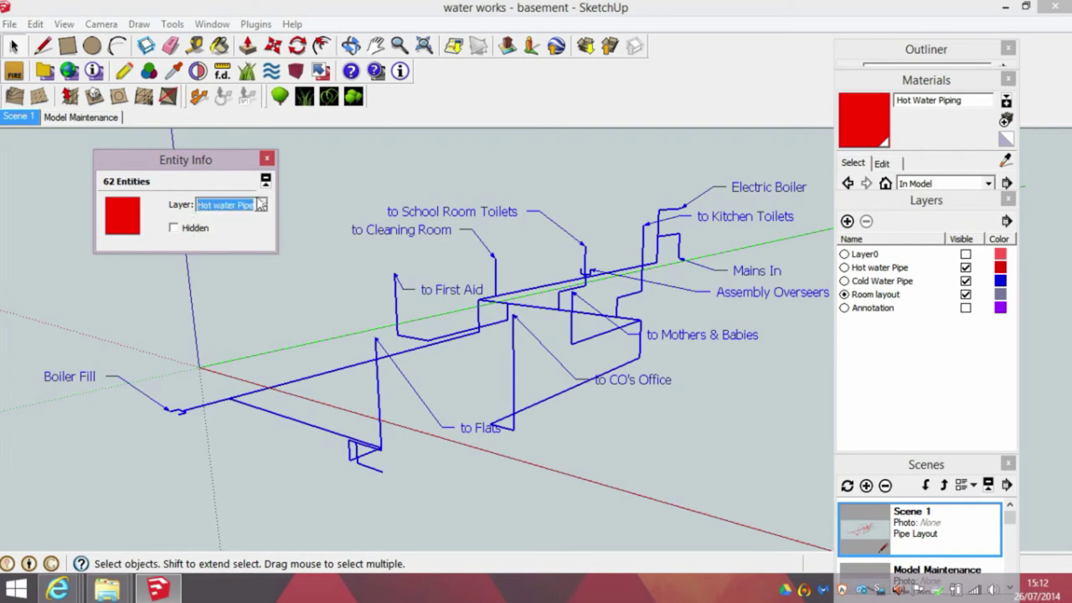
{"action": "left_click", "coordinate": [267, 159]}
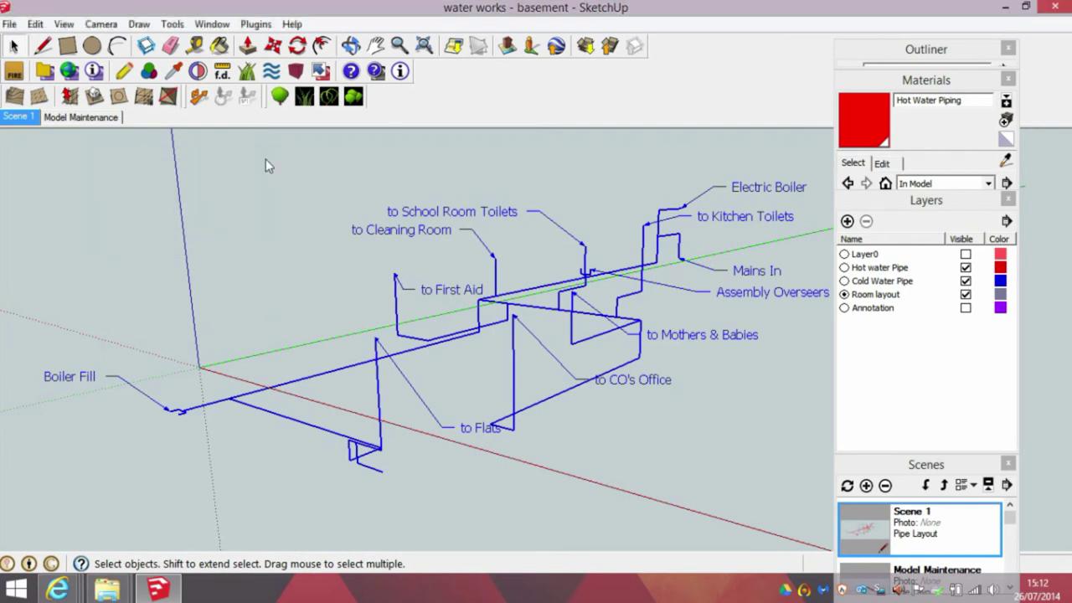
- Deselect the pipes, make Hot water Pipe the active layer and hide Room layout
{"action": "left_click", "coordinate": [345, 237]}
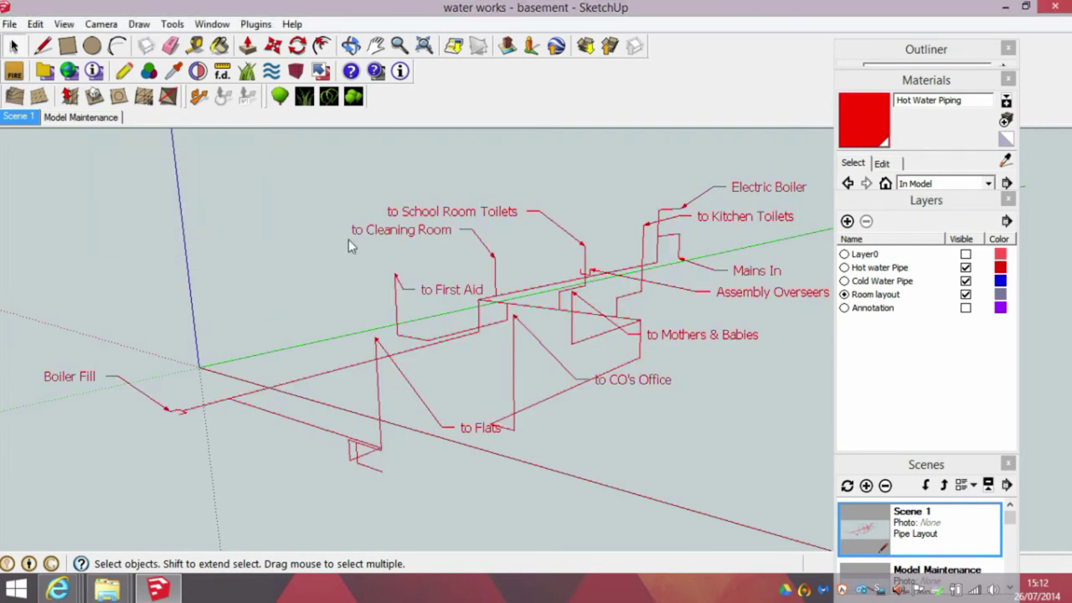
{"action": "left_click", "coordinate": [844, 267]}
{"action": "left_click", "coordinate": [965, 294]}
- Hide the Cold Water Pipe layer and bring up the recent files list
{"action": "left_click", "coordinate": [966, 282]}
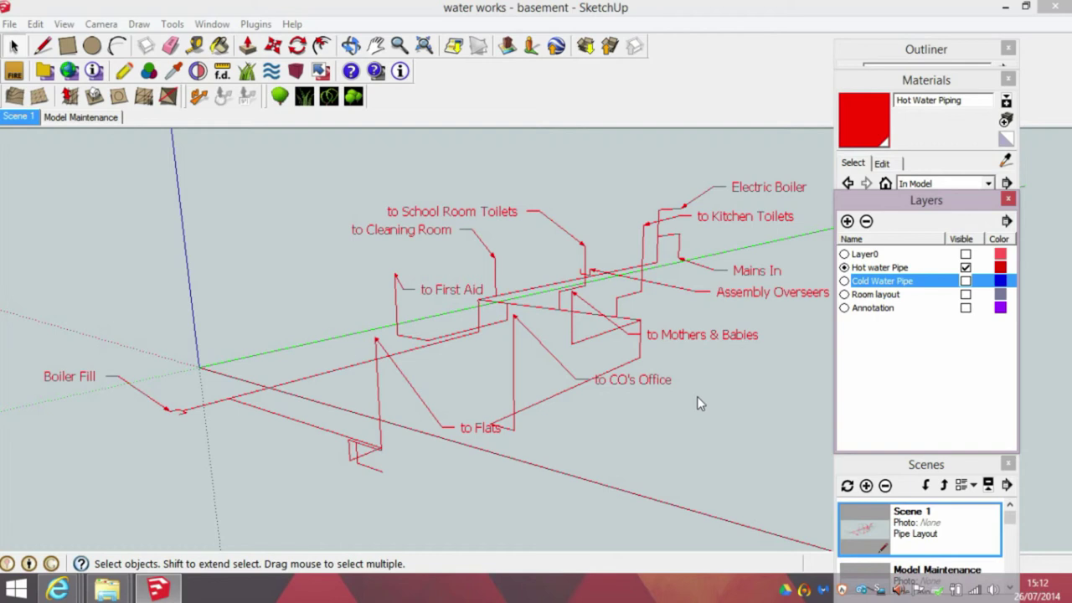
{"action": "left_click", "coordinate": [10, 24]}
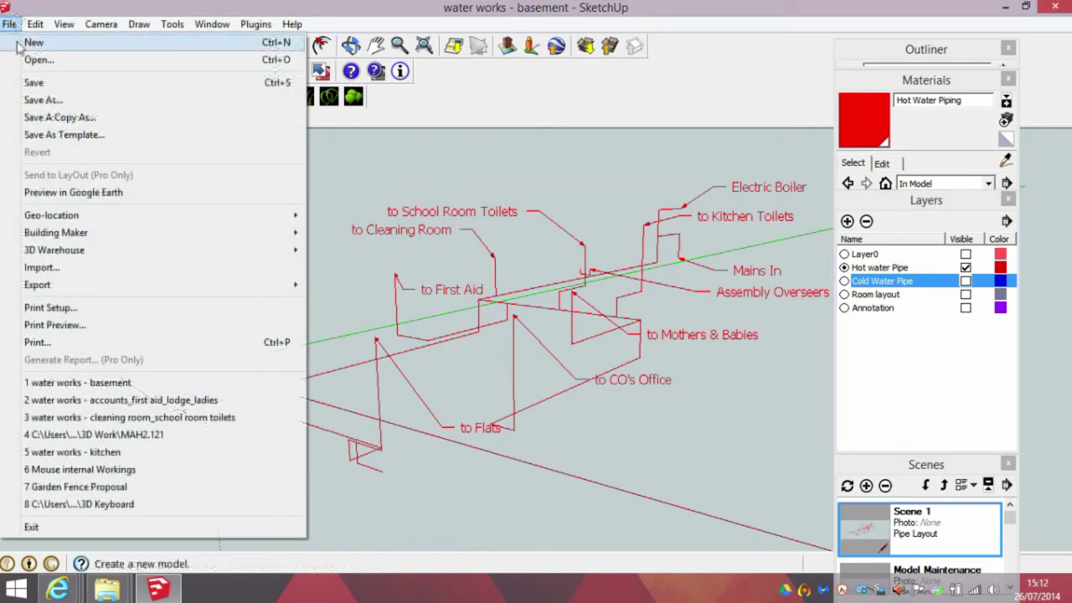
- Open the accounts_first aid_lodge_ladies model and select its small valve fitting
{"action": "left_click", "coordinate": [162, 402]}
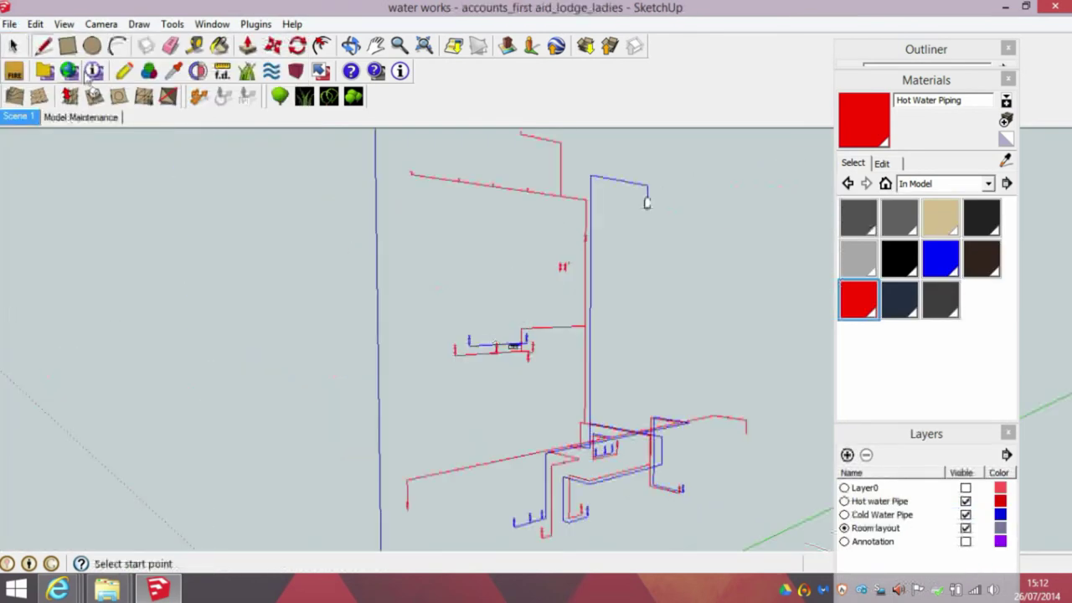
{"action": "left_click", "coordinate": [13, 47]}
{"action": "left_click_drag", "start_coordinate": [521, 243], "coordinate": [576, 292]}
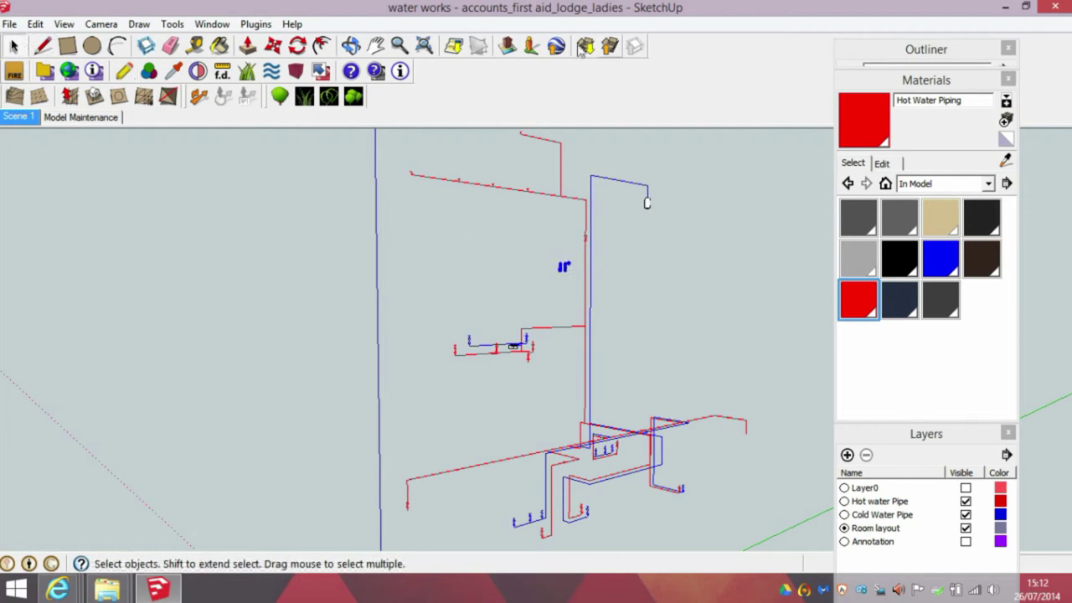
- Reopen the basement pipe model and orbit to a close-up of the pipes
{"action": "left_click", "coordinate": [8, 25]}
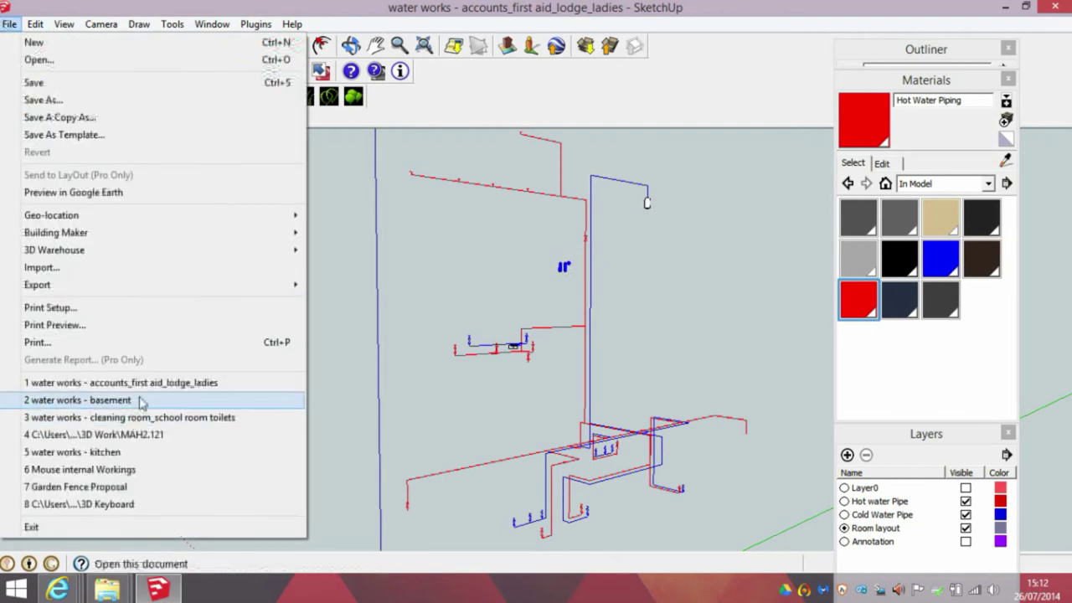
{"action": "left_click", "coordinate": [142, 399]}
{"action": "middle_click_drag", "start_coordinate": [260, 348], "coordinate": [393, 299]}
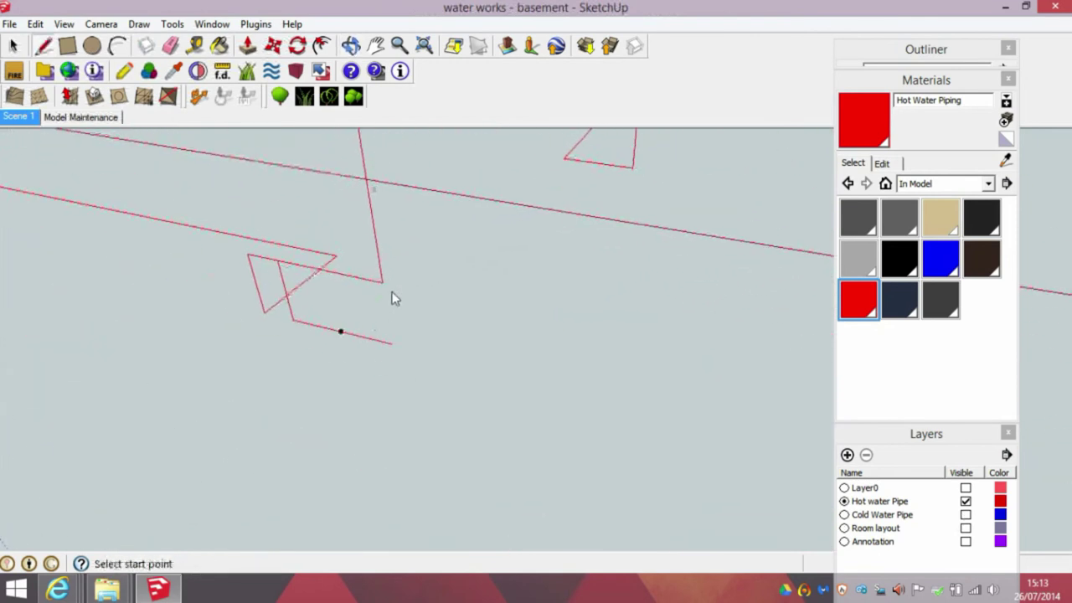
{"action": "left_click", "coordinate": [15, 46]}
- Paste the copied valve symbols into the basement model
{"action": "key", "text": "ctrl+v"}
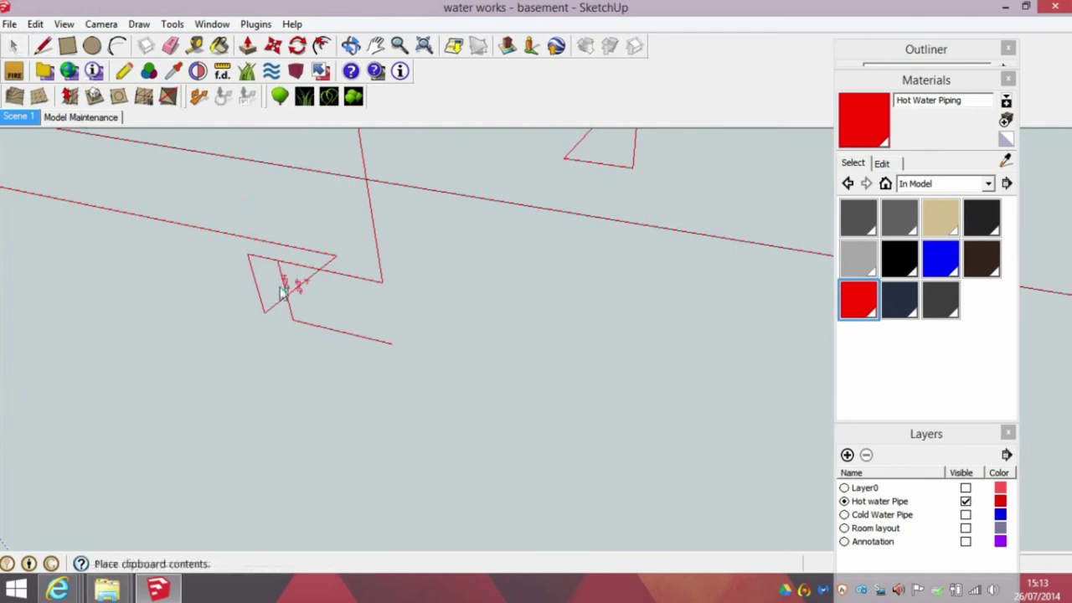
{"action": "left_click", "coordinate": [429, 347]}
{"action": "scroll", "coordinate": [424, 343], "scroll_direction": "up", "scroll_amount": 4}
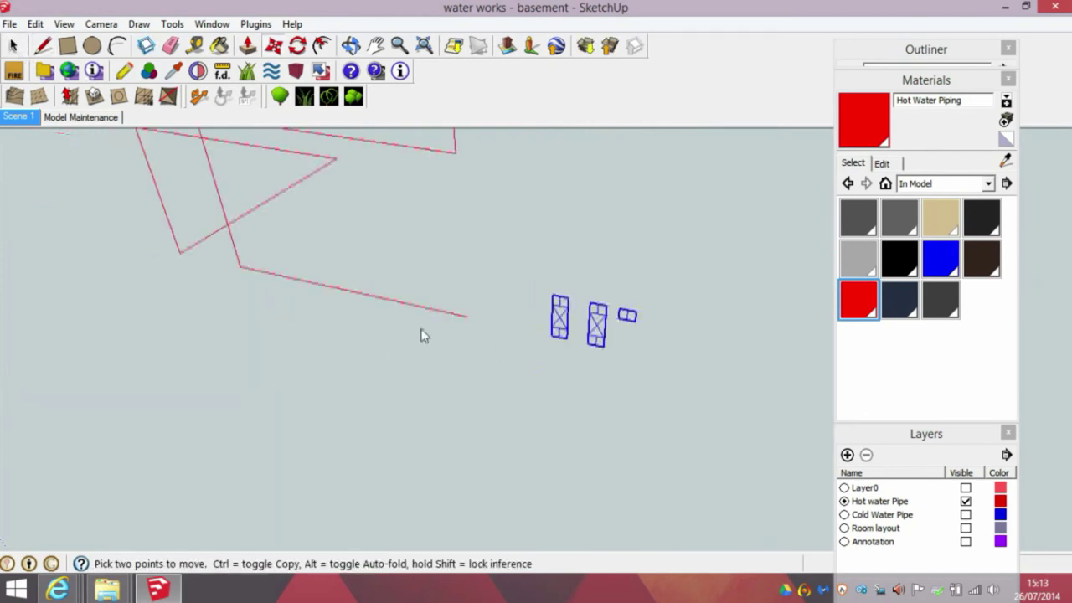
{"action": "middle_click_drag", "start_coordinate": [424, 348], "coordinate": [401, 363]}
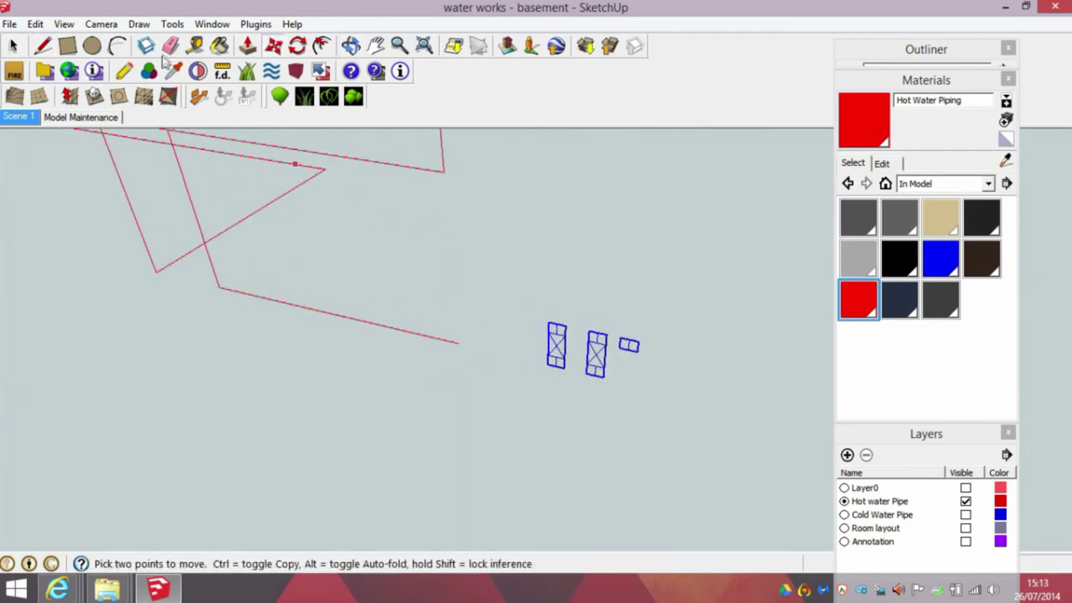
- Move one valve symbol onto the hot-water pipe run
{"action": "key", "text": "q"}
{"action": "key", "text": "m"}
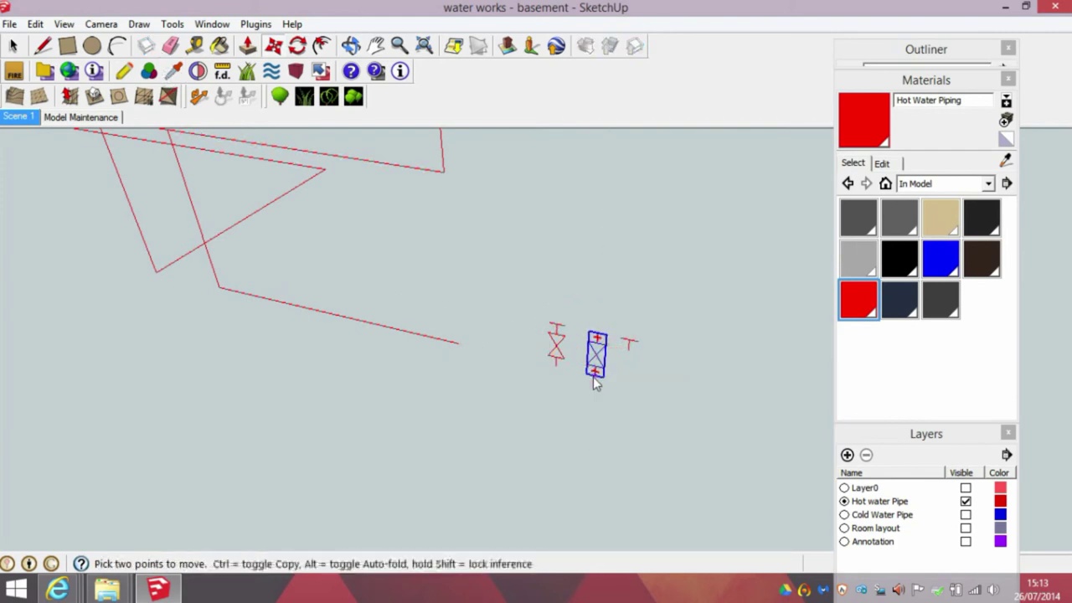
{"action": "left_click", "coordinate": [595, 377]}
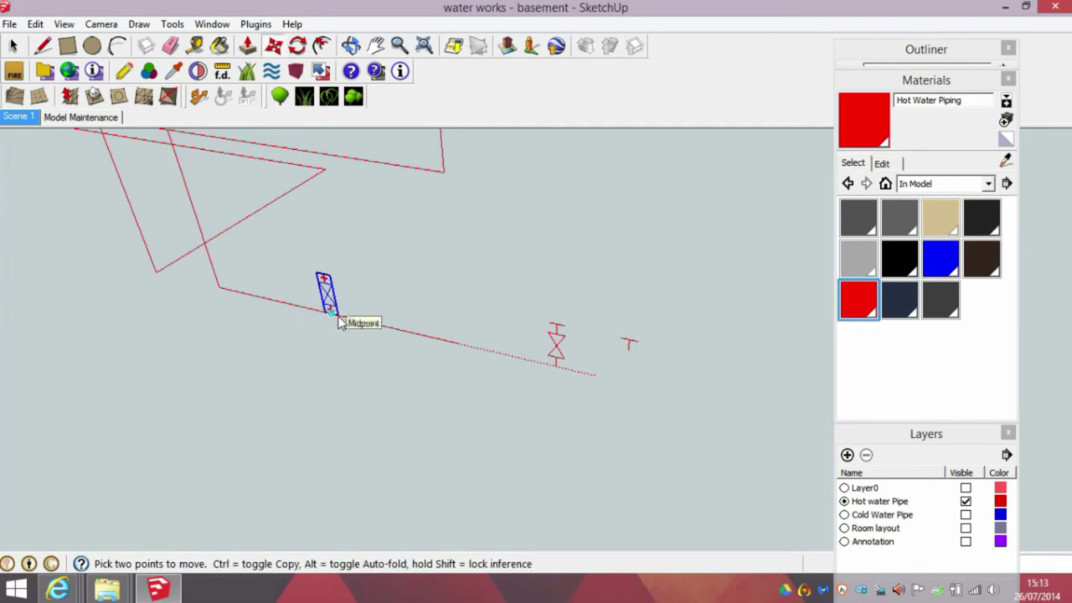
{"action": "left_click", "coordinate": [340, 318]}
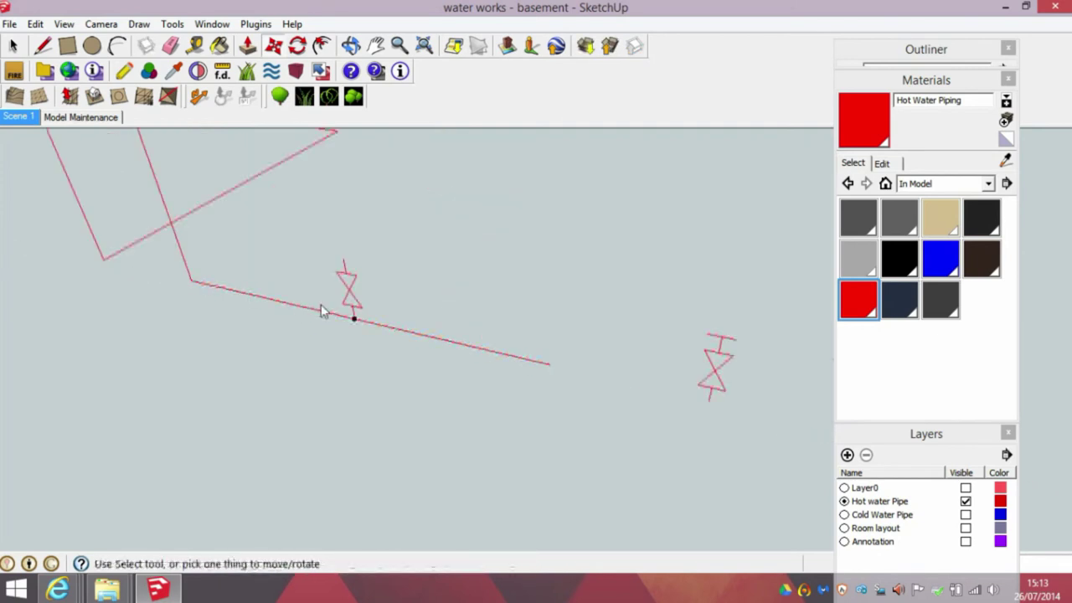
- Rotate the valve about the green axis so it lies along the pipe
{"action": "scroll", "coordinate": [362, 303], "scroll_direction": "up", "scroll_amount": 5}
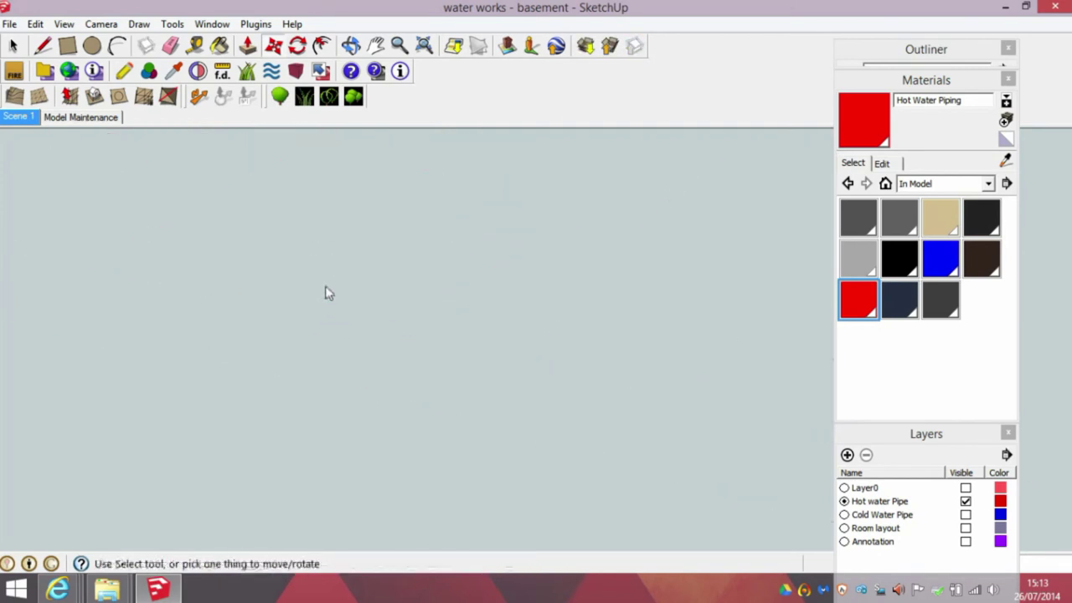
{"action": "scroll", "coordinate": [353, 304], "scroll_direction": "down", "scroll_amount": 4}
{"action": "middle_click_drag", "start_coordinate": [352, 310], "coordinate": [243, 239]}
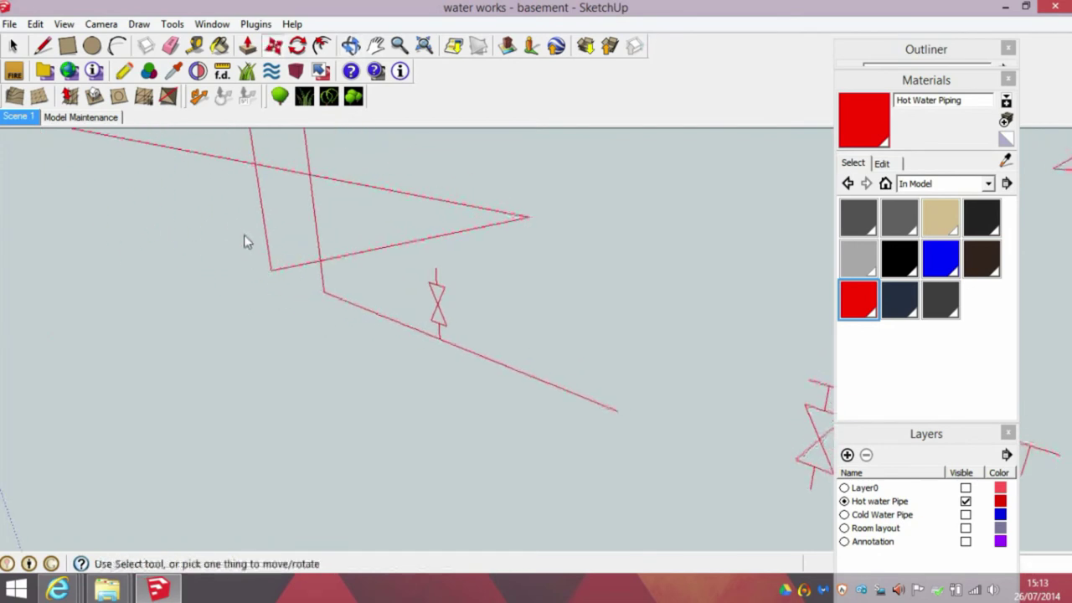
{"action": "left_click", "coordinate": [297, 45]}
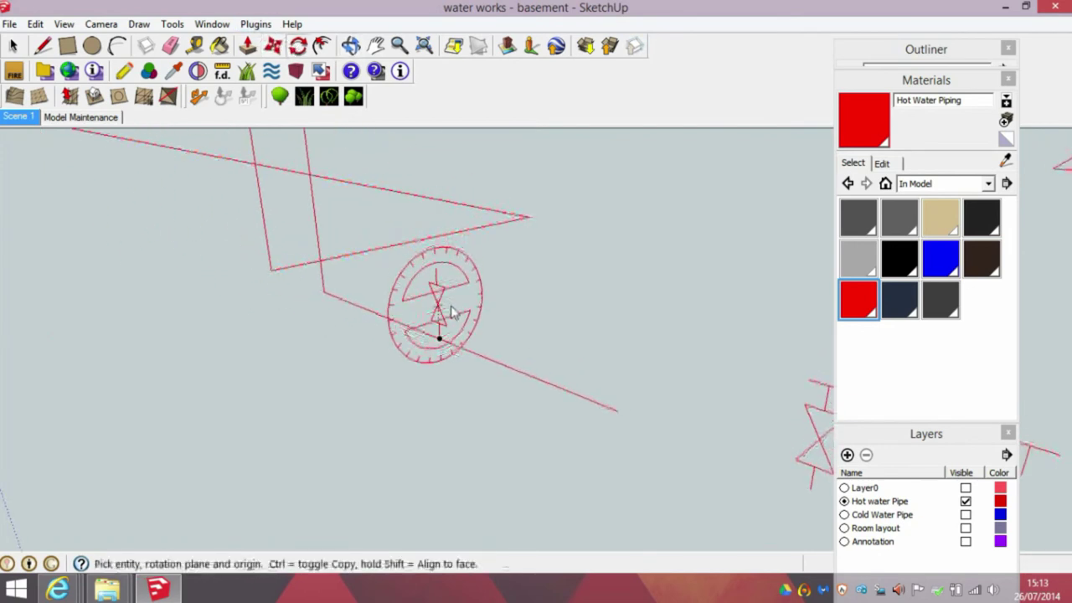
{"action": "left_click_drag", "start_coordinate": [441, 339], "coordinate": [450, 268]}
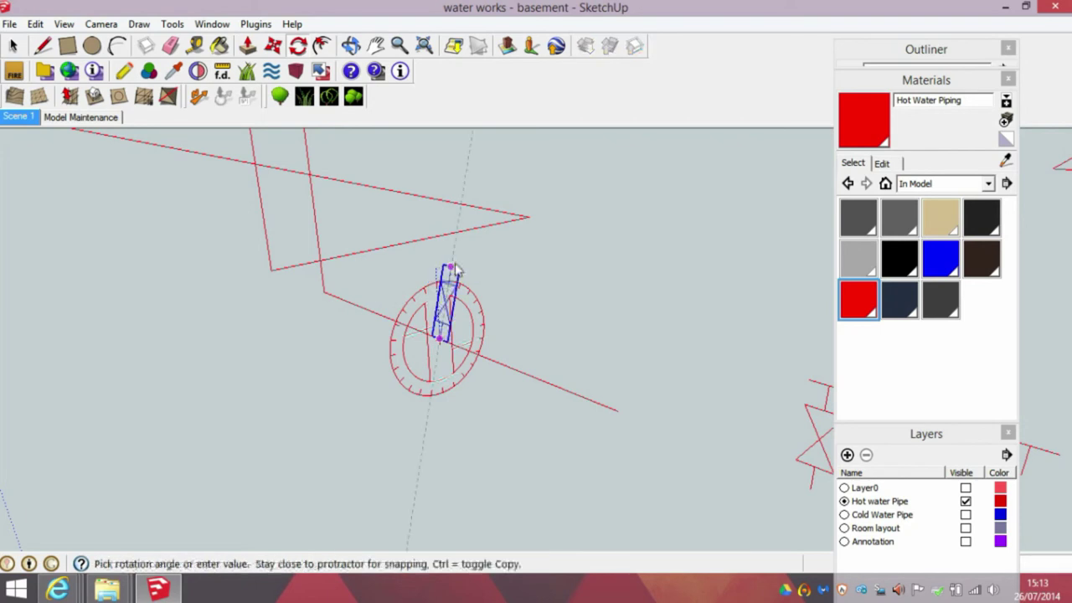
{"action": "left_click", "coordinate": [522, 308]}
{"action": "key", "text": "m"}
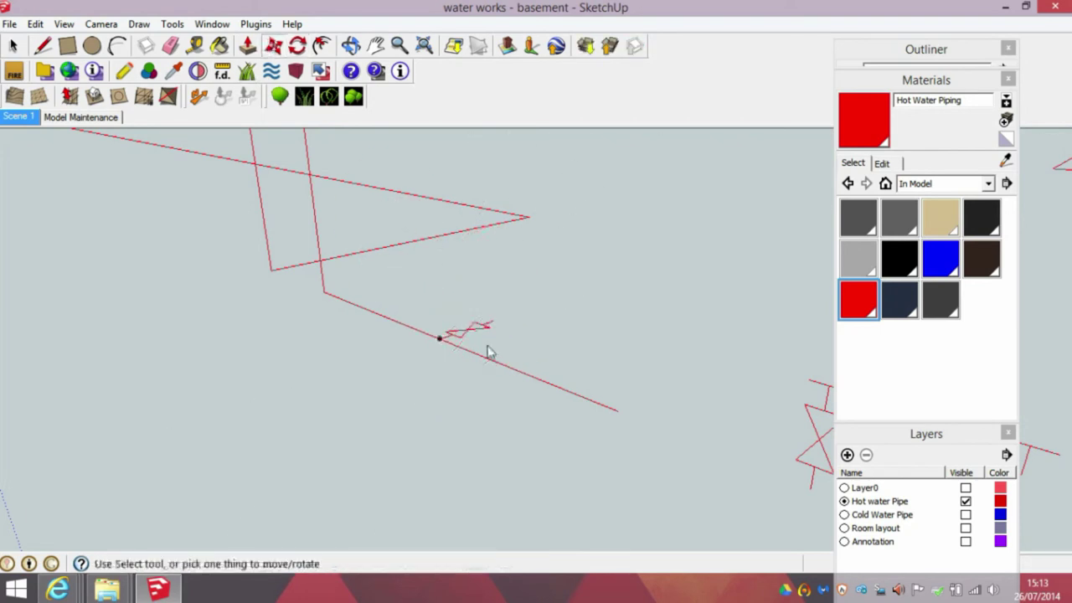
{"action": "key", "text": "q"}
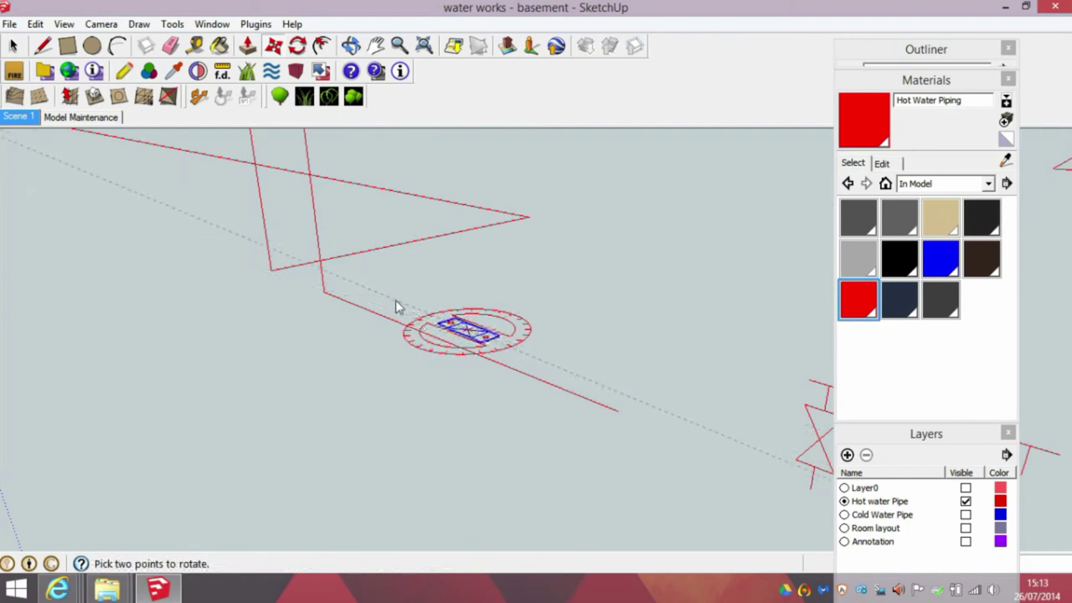
{"action": "left_click", "coordinate": [926, 434]}
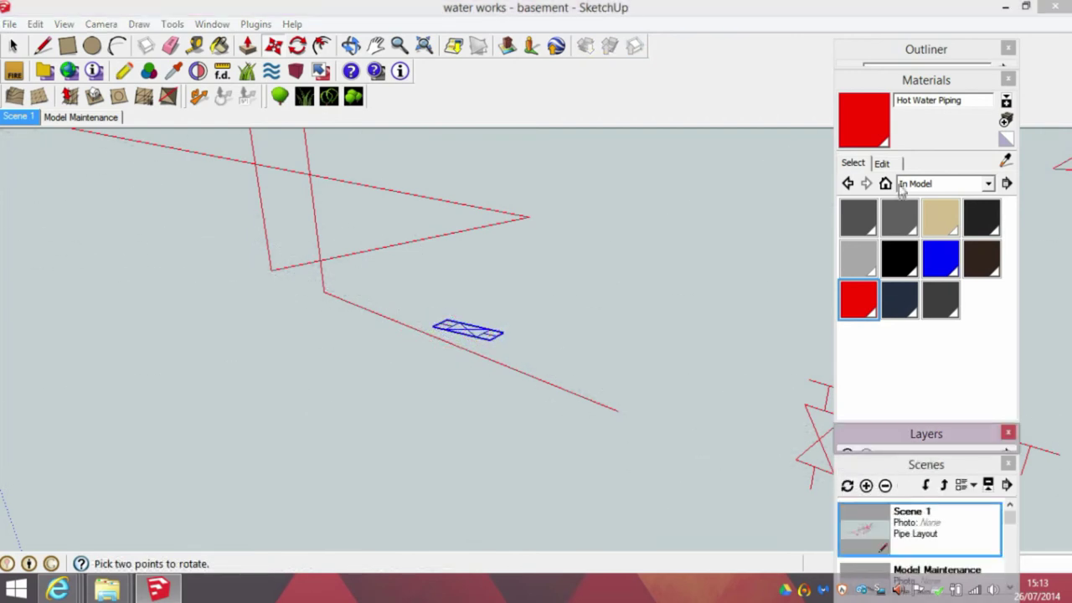
- Commit the valve's rotation and move it onto the centre of the pipe run
{"action": "left_click", "coordinate": [904, 84]}
{"action": "left_click", "coordinate": [905, 144]}
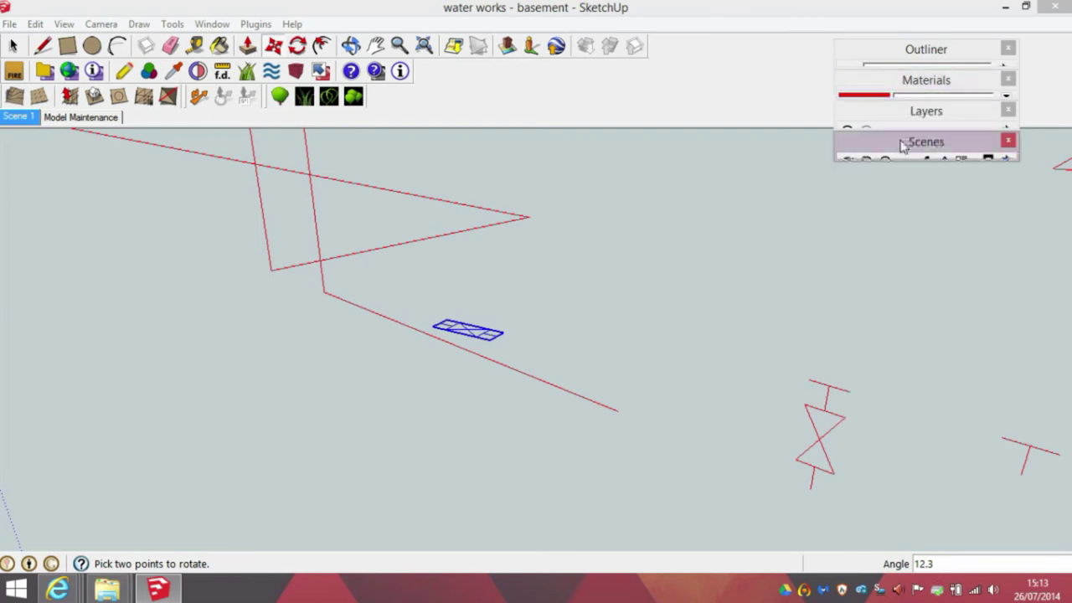
{"action": "left_click", "coordinate": [404, 312]}
{"action": "key", "text": "m"}
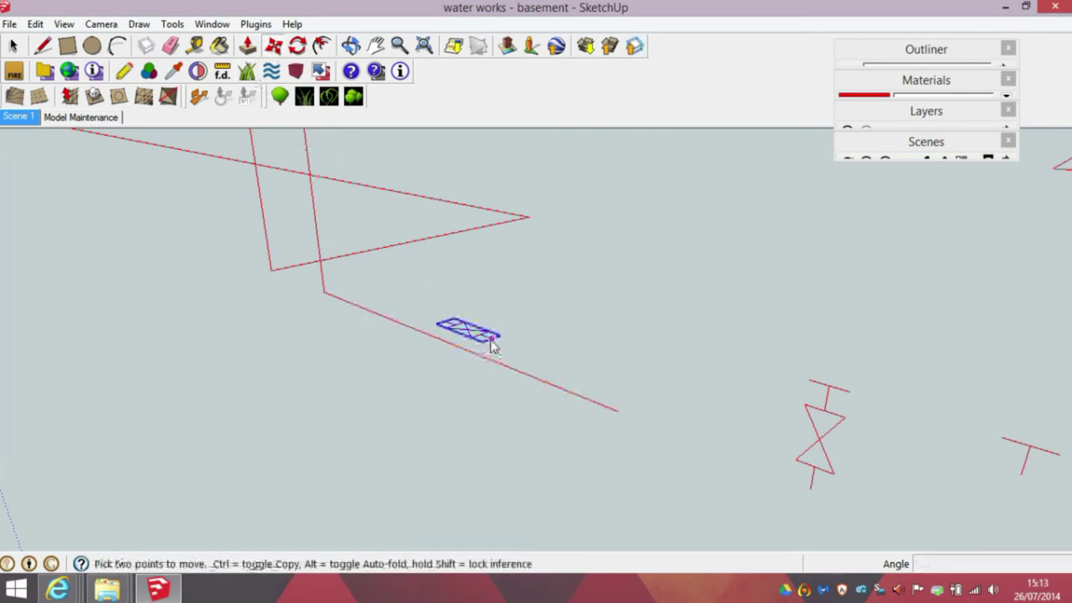
{"action": "left_click", "coordinate": [491, 339]}
{"action": "left_click", "coordinate": [497, 366]}
{"action": "middle_click_drag", "start_coordinate": [455, 371], "coordinate": [492, 388]}
{"action": "scroll", "coordinate": [492, 388], "scroll_direction": "up", "scroll_amount": 2}
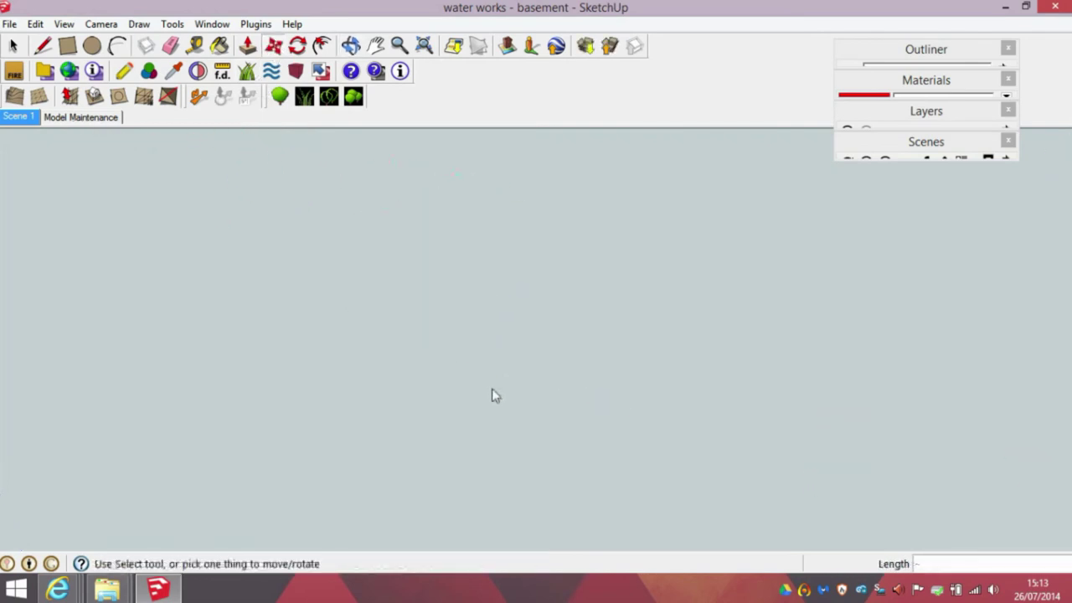
- Explode the valve and erase its outline edges, leaving red bow-tie lines
{"action": "left_click", "coordinate": [13, 46]}
{"action": "right_click", "coordinate": [419, 317]}
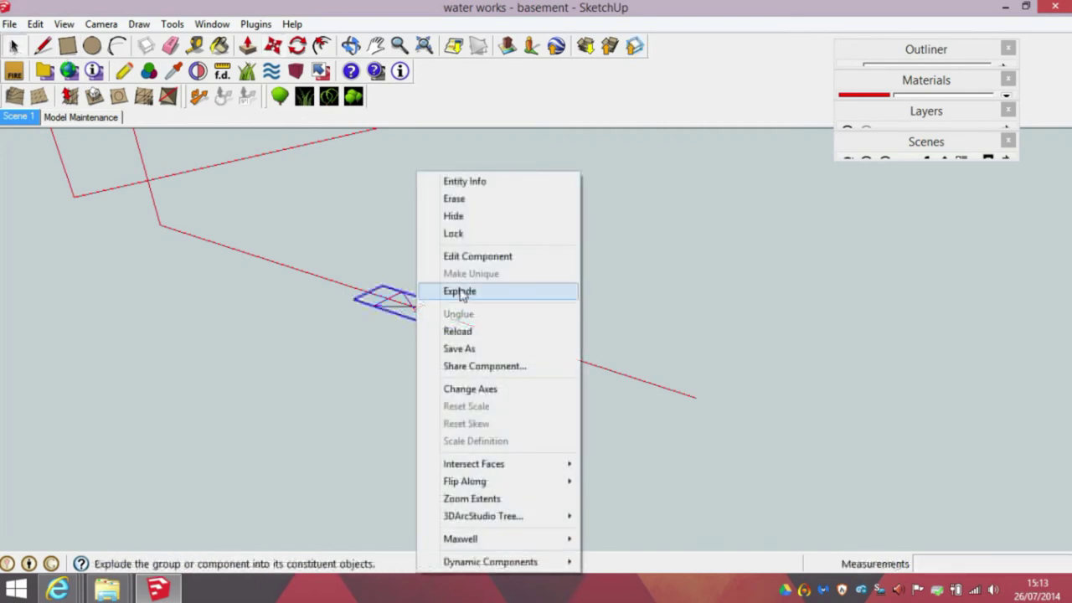
{"action": "left_click", "coordinate": [453, 290]}
{"action": "left_click", "coordinate": [169, 46]}
{"action": "left_click_drag", "start_coordinate": [400, 308], "coordinate": [431, 321]}
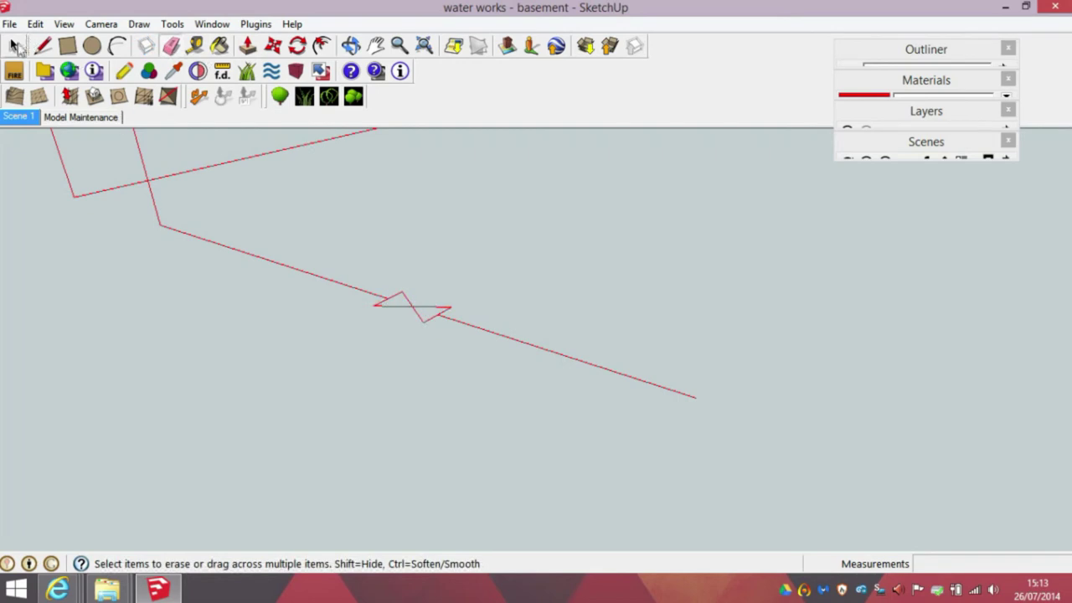
{"action": "left_click", "coordinate": [14, 47]}
{"action": "left_click", "coordinate": [860, 142]}
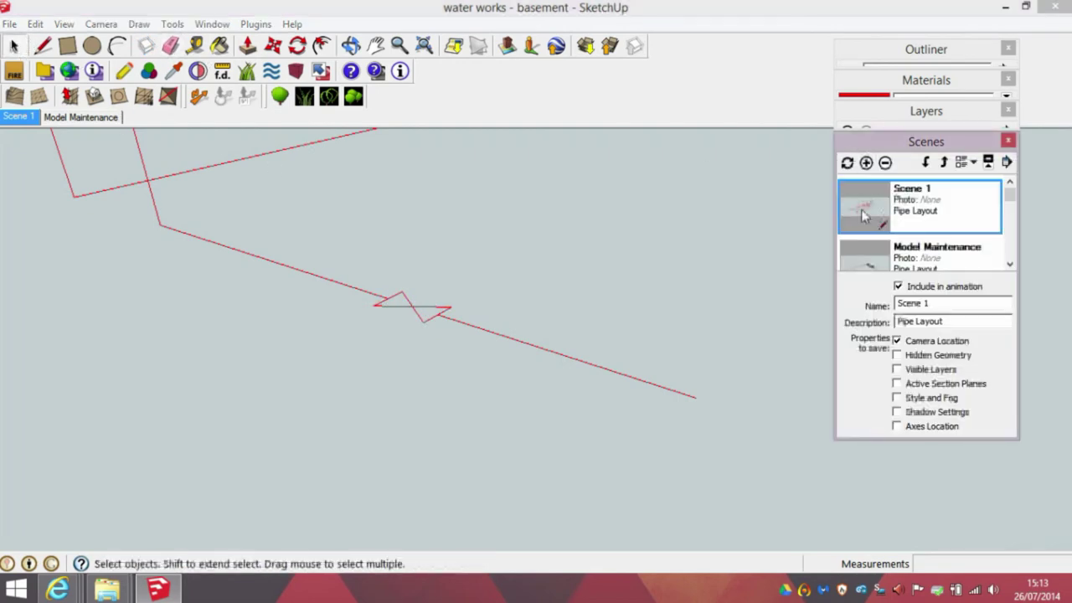
- From the Scene 1 view, paste the valve symbols at the Boiler Fill pipe corner
{"action": "double_click", "coordinate": [864, 216]}
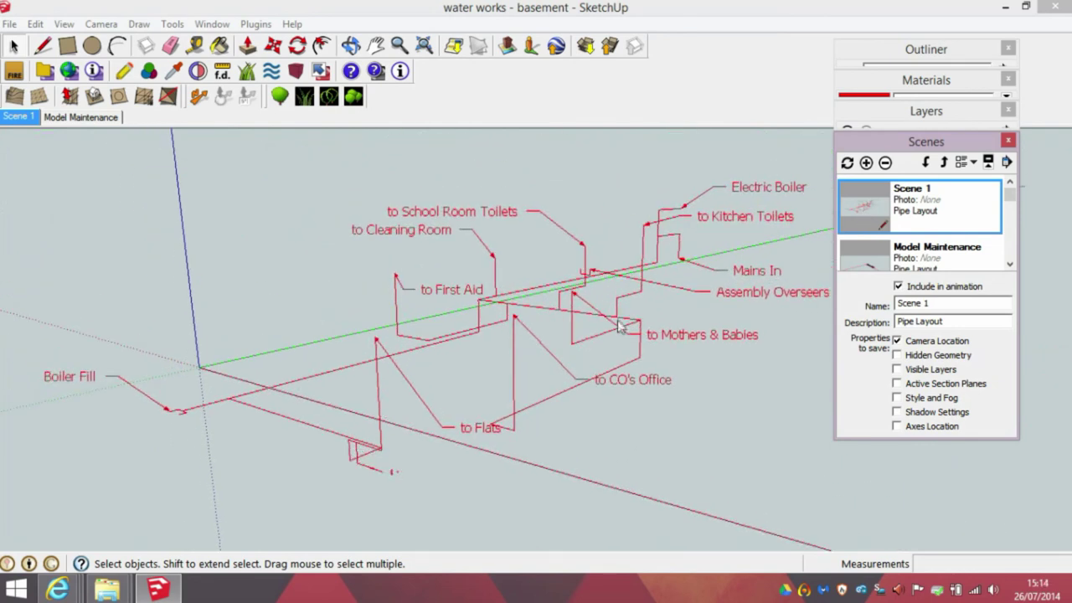
{"action": "middle_click_drag", "start_coordinate": [201, 407], "coordinate": [282, 407]}
{"action": "scroll", "coordinate": [282, 407], "scroll_direction": "up", "scroll_amount": 4}
{"action": "scroll", "coordinate": [305, 414], "scroll_direction": "up", "scroll_amount": 3}
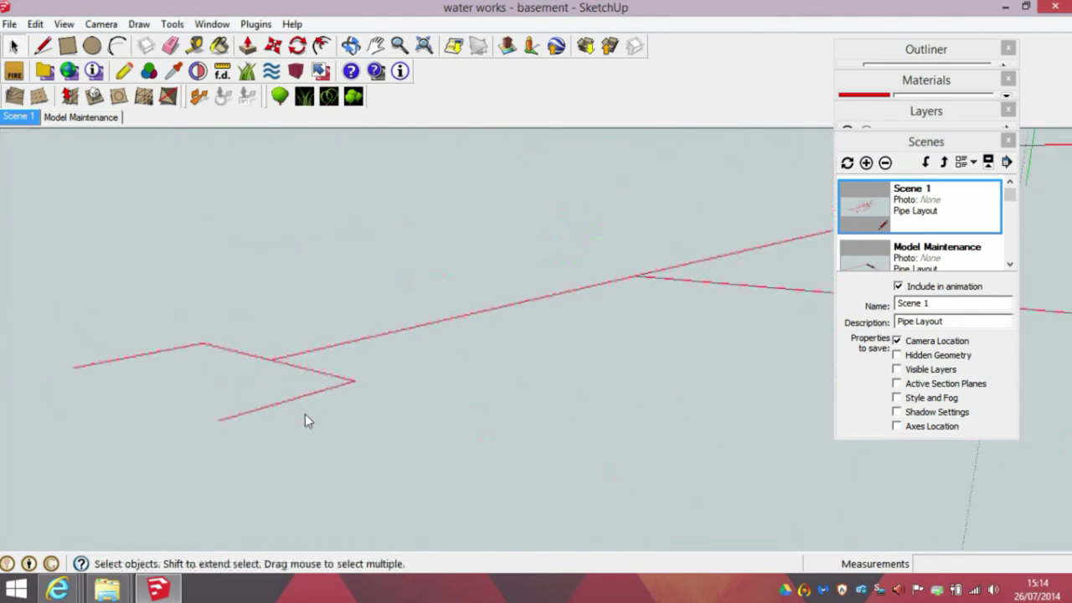
{"action": "middle_click_drag", "start_coordinate": [277, 407], "coordinate": [349, 424]}
{"action": "key", "text": "ctrl+v"}
{"action": "scroll", "coordinate": [333, 436], "scroll_direction": "up", "scroll_amount": 4}
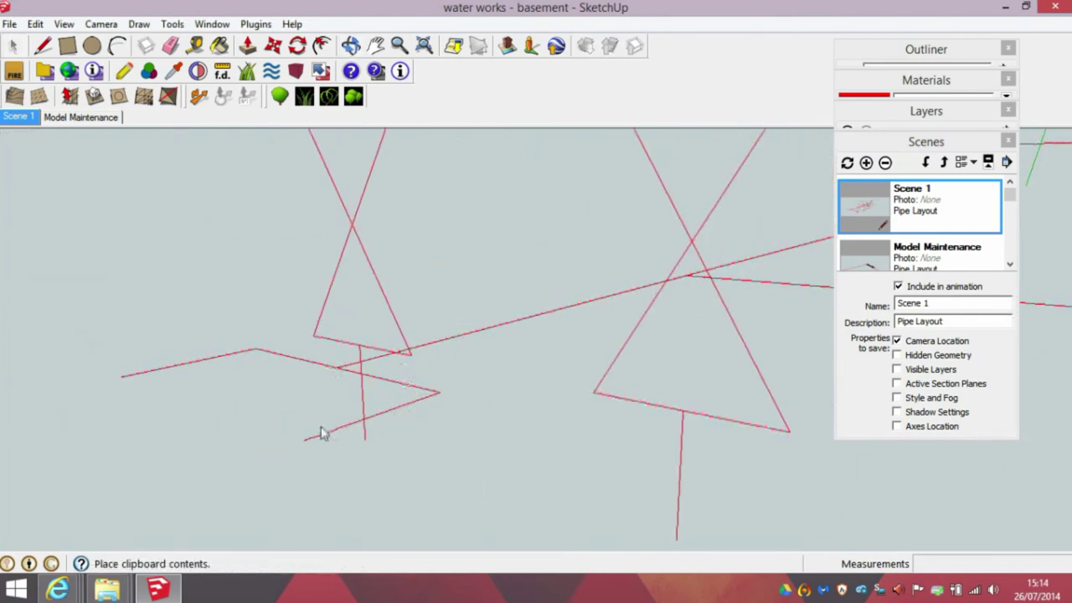
{"action": "scroll", "coordinate": [368, 438], "scroll_direction": "down", "scroll_amount": 4}
{"action": "left_click", "coordinate": [346, 431]}
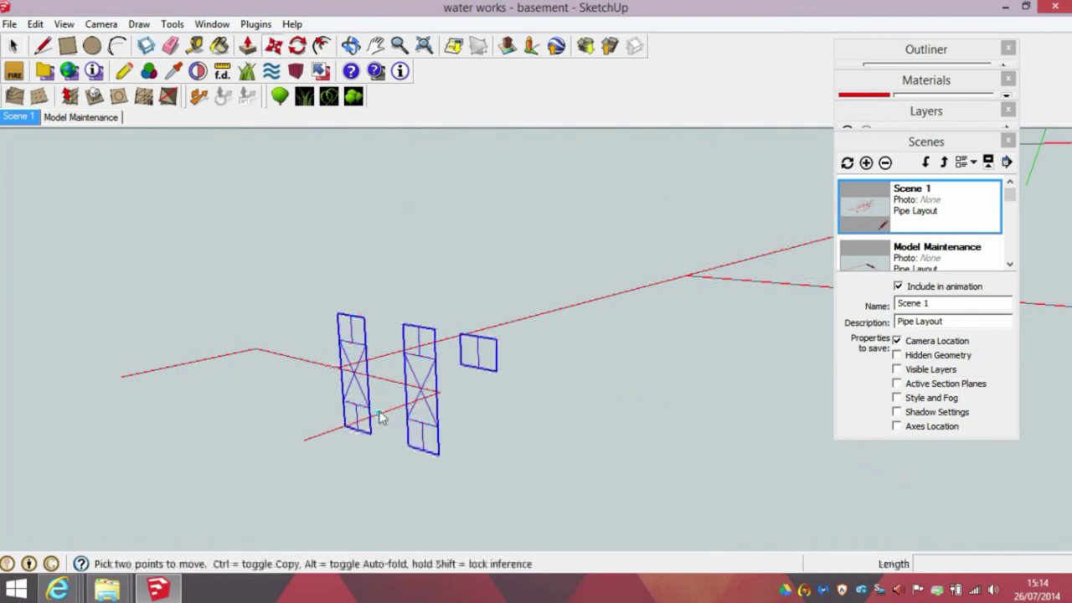
- Delete the middle valve and the tee fitting from the pasted set
{"action": "left_click", "coordinate": [14, 49]}
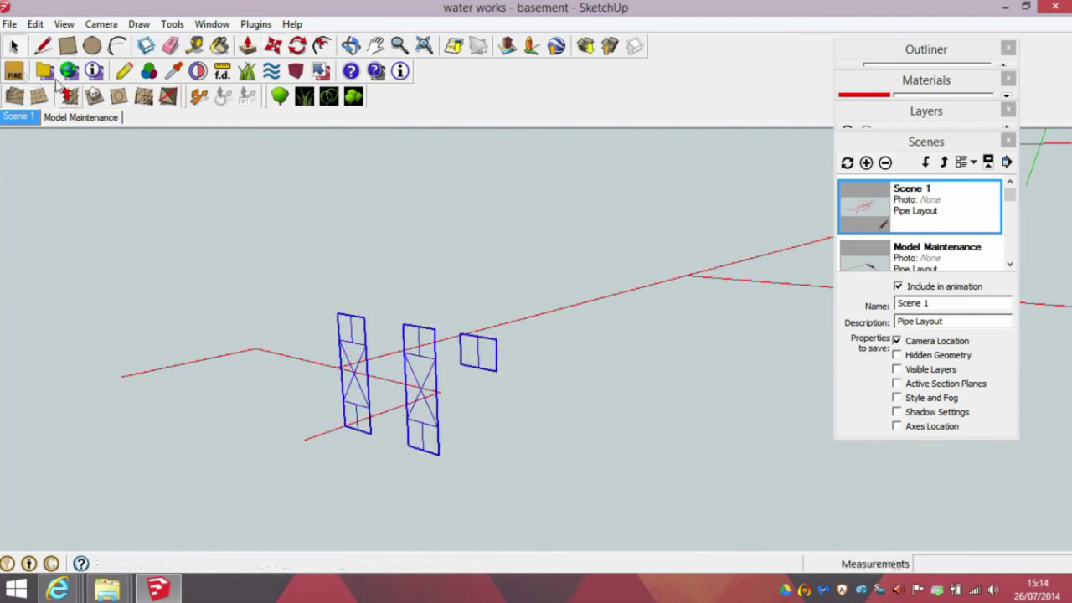
{"action": "left_click", "coordinate": [408, 318]}
{"action": "left_click", "coordinate": [425, 339]}
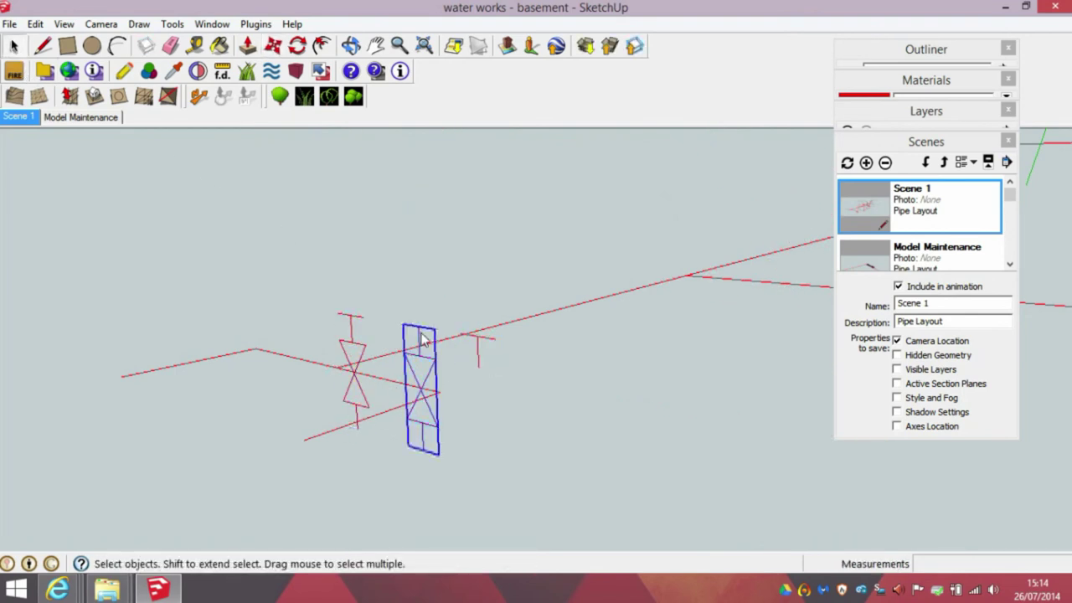
{"action": "key", "text": "Delete"}
{"action": "left_click", "coordinate": [476, 346]}
{"action": "key", "text": "Delete"}
- Copy the left valve 2000 mm along the pipe to the pipe end
{"action": "left_click", "coordinate": [366, 362]}
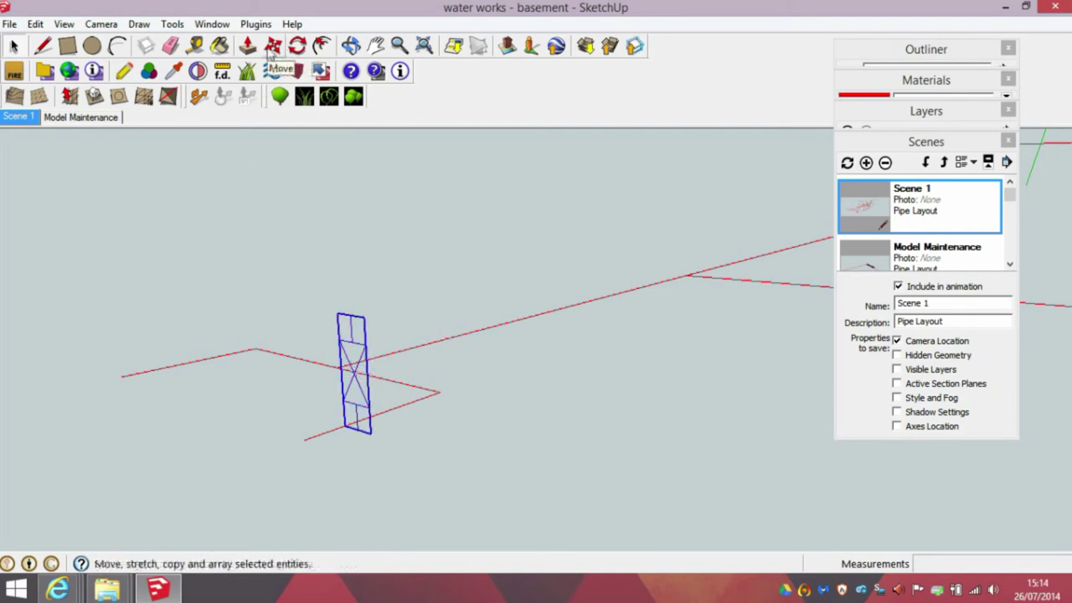
{"action": "left_click", "coordinate": [269, 50]}
{"action": "left_click_drag", "start_coordinate": [360, 431], "coordinate": [127, 379]}
{"action": "key", "text": "ctrl"}
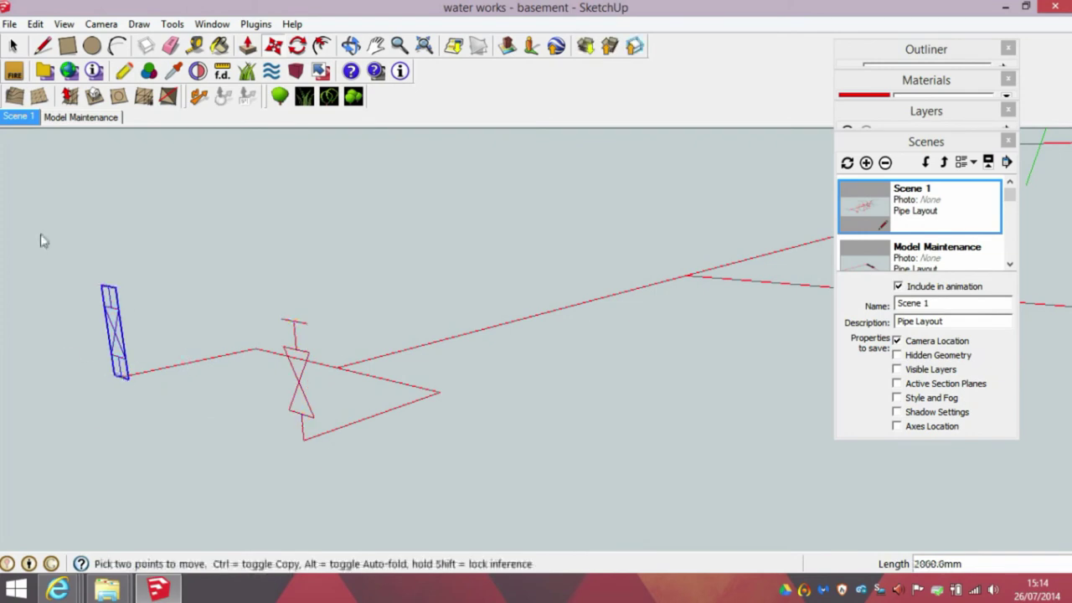
{"action": "left_click", "coordinate": [12, 46]}
{"action": "left_click", "coordinate": [201, 299]}
{"action": "middle_click_drag", "start_coordinate": [201, 299], "coordinate": [241, 350]}
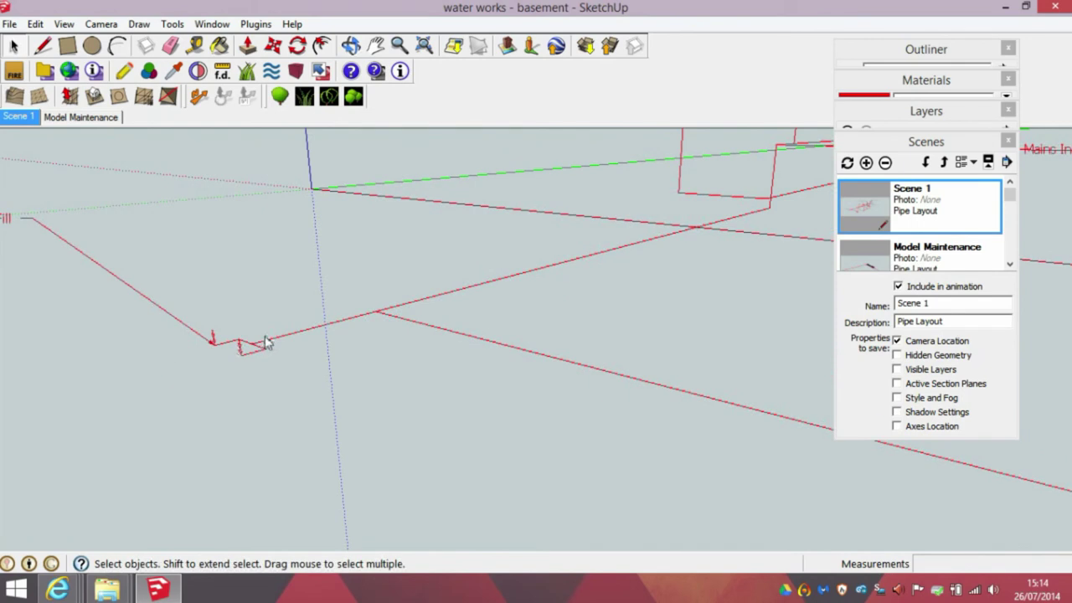
{"action": "middle_click_drag", "start_coordinate": [581, 329], "coordinate": [239, 469]}
- Paste the valve geometry at the pipe endpoint
{"action": "scroll", "coordinate": [294, 402], "scroll_direction": "up", "scroll_amount": 5}
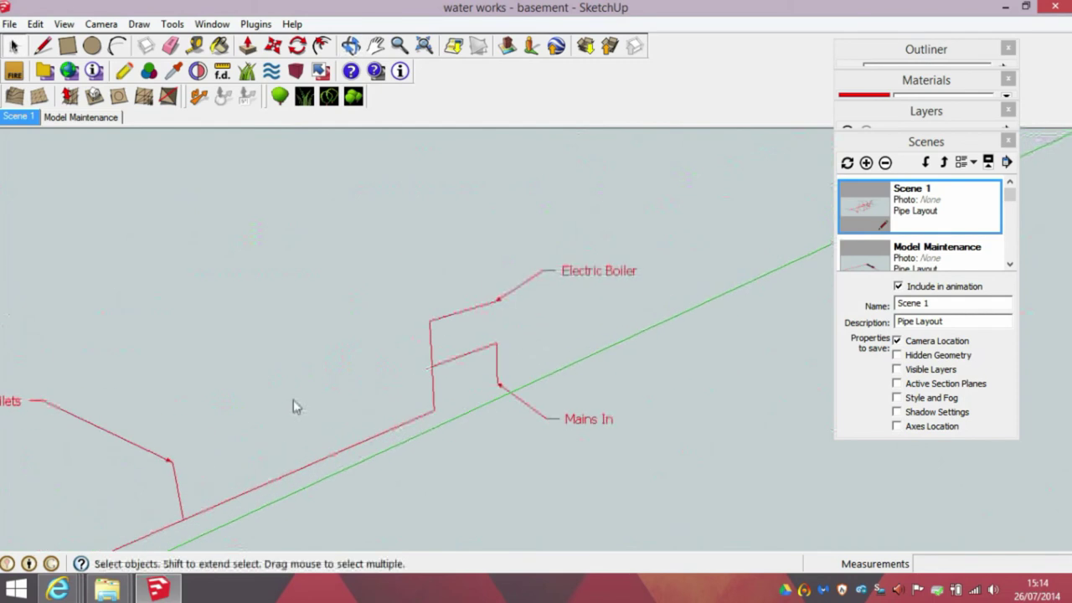
{"action": "key", "text": "ctrl+v"}
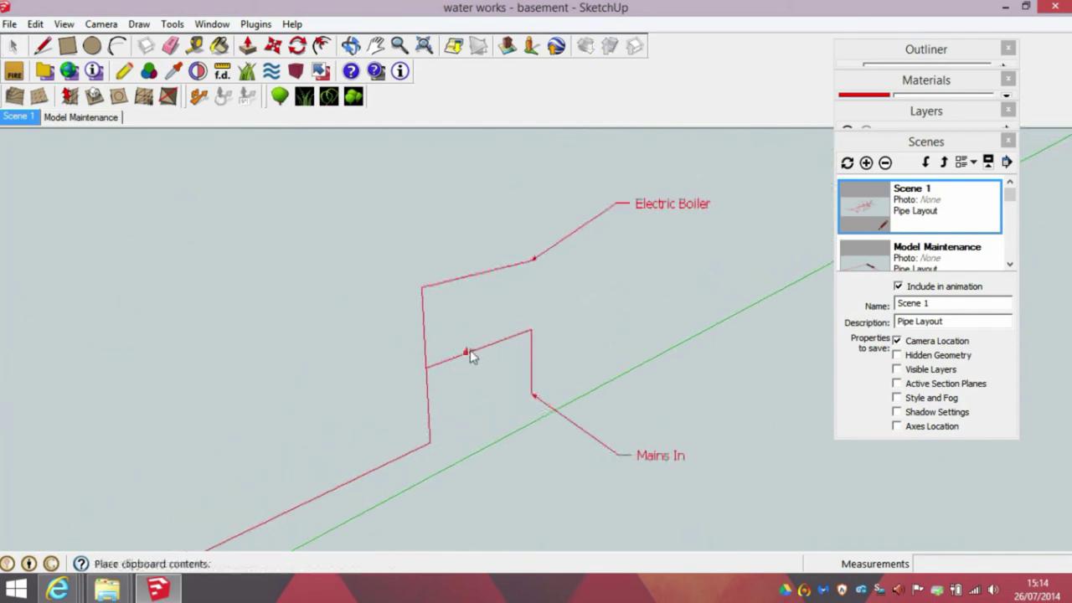
{"action": "left_click", "coordinate": [533, 333]}
{"action": "key", "text": "m"}
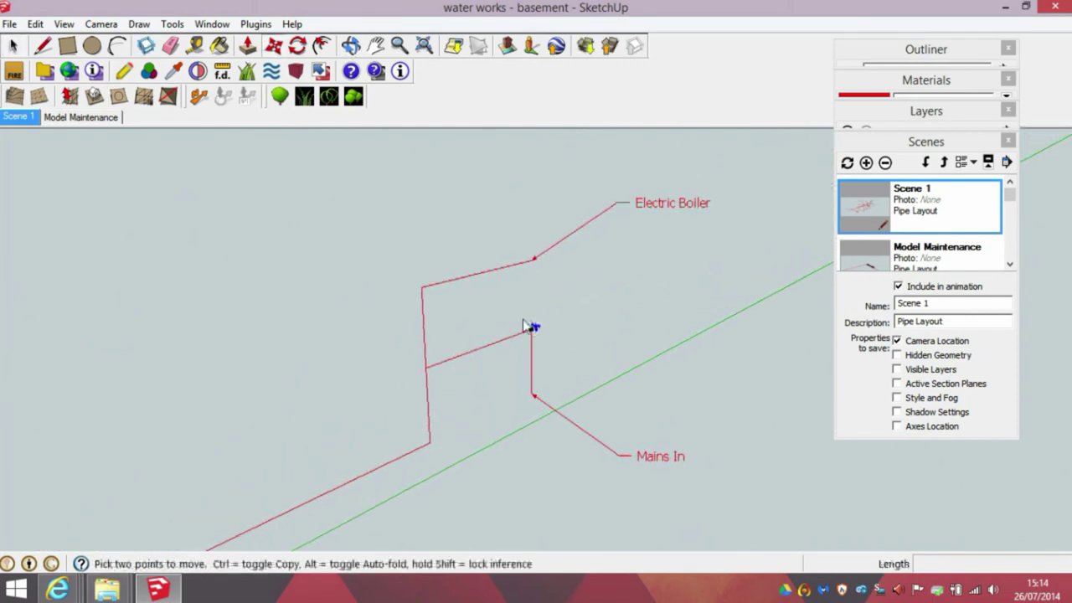
{"action": "scroll", "coordinate": [512, 339], "scroll_direction": "up", "scroll_amount": 2}
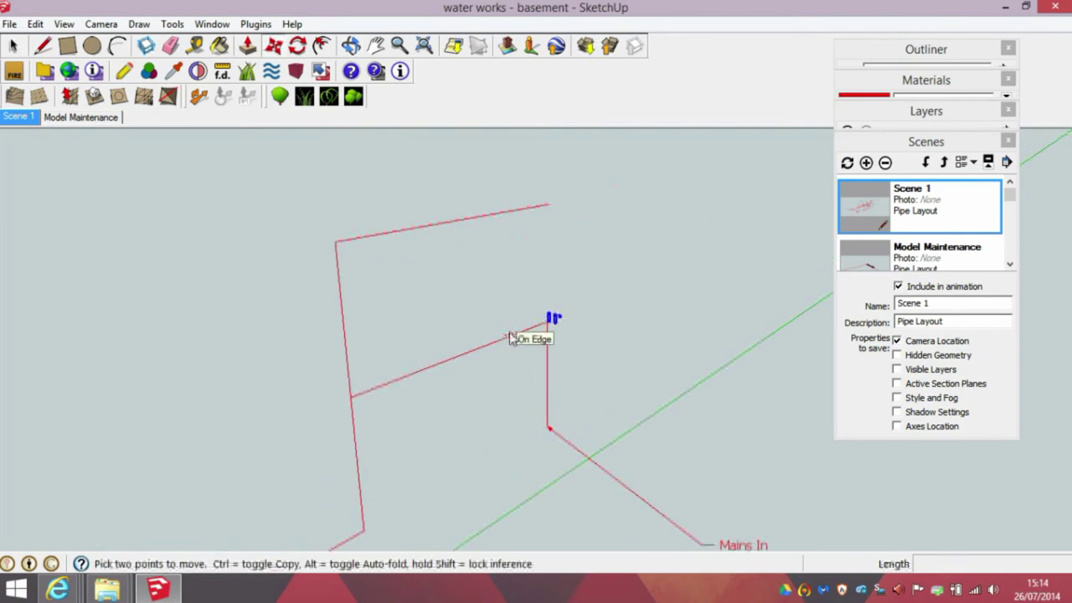
{"action": "middle_click_drag", "start_coordinate": [533, 335], "coordinate": [536, 330]}
{"action": "scroll", "coordinate": [534, 333], "scroll_direction": "up", "scroll_amount": 1}
{"action": "scroll", "coordinate": [533, 337], "scroll_direction": "up", "scroll_amount": 2}
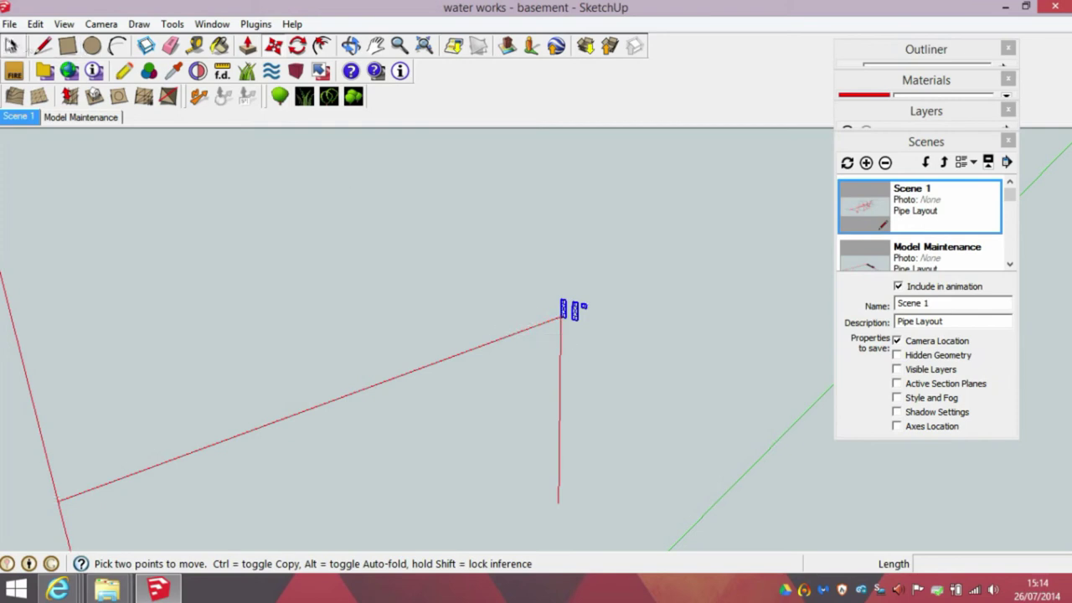
- Delete the stray fitting and move the valve onto the lower pipe run
{"action": "key", "text": "space"}
{"action": "left_click", "coordinate": [582, 328]}
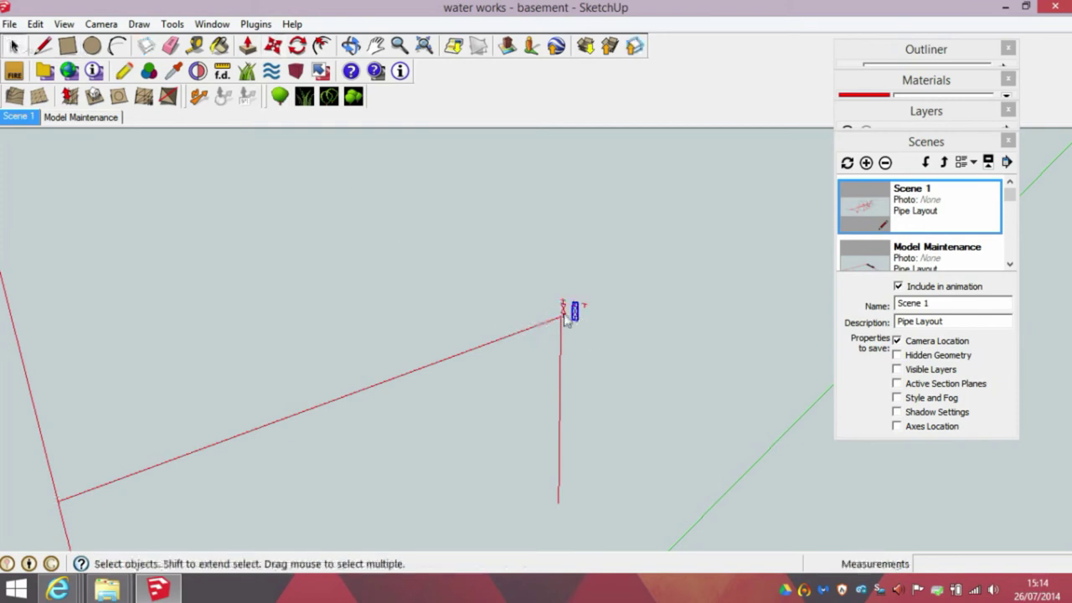
{"action": "key", "text": "Delete"}
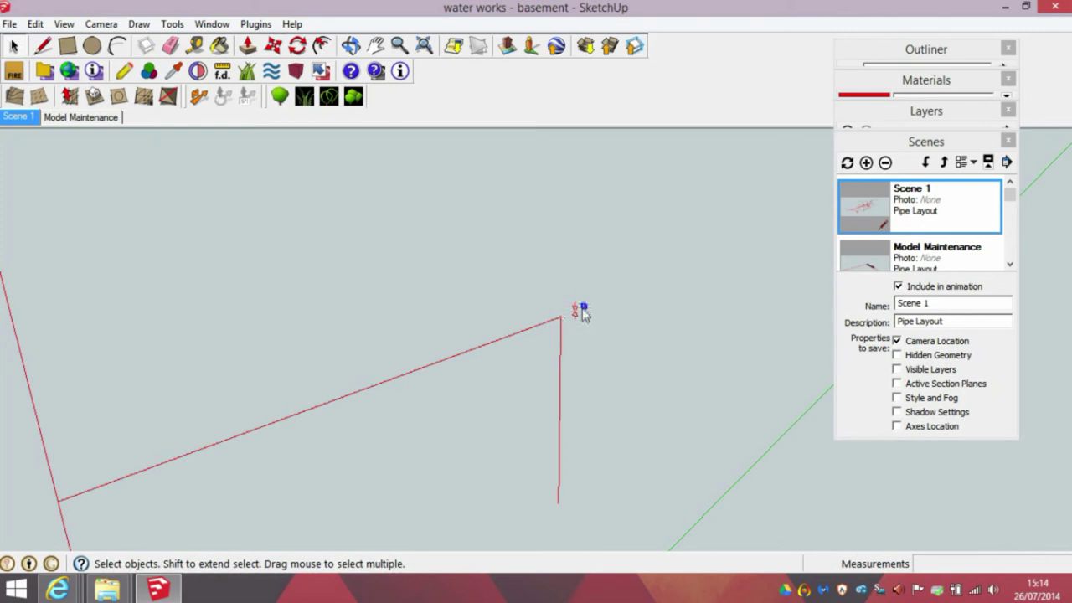
{"action": "left_click", "coordinate": [273, 45]}
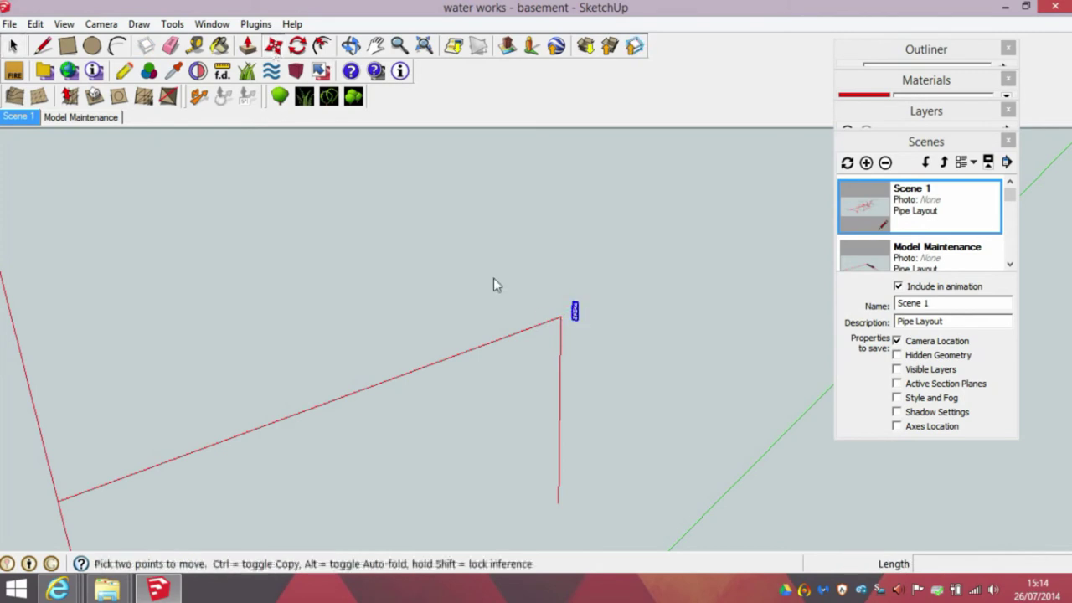
{"action": "left_click", "coordinate": [575, 328]}
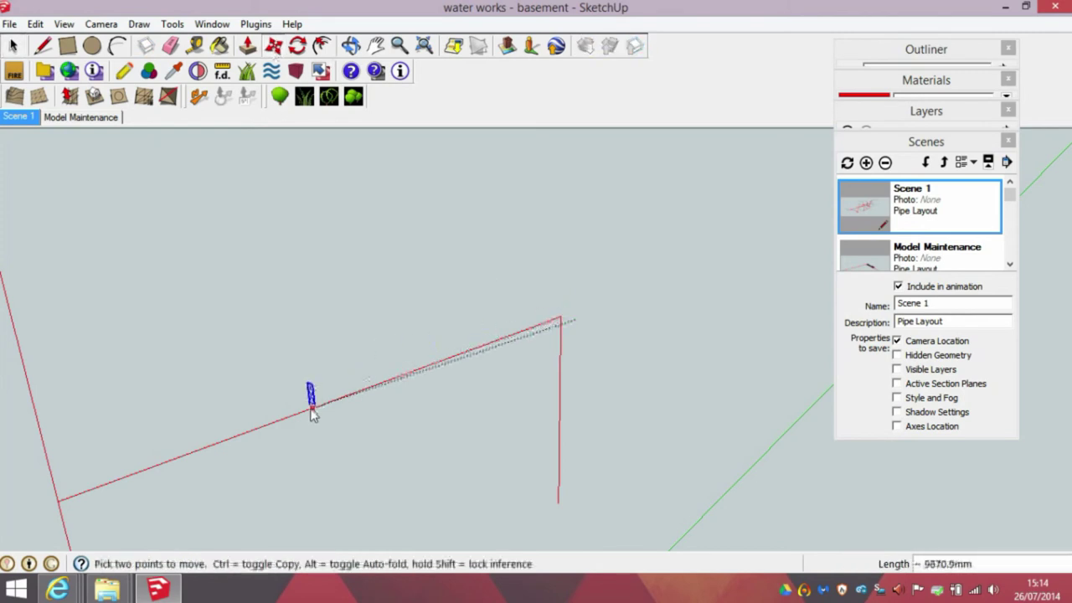
{"action": "left_click", "coordinate": [306, 415]}
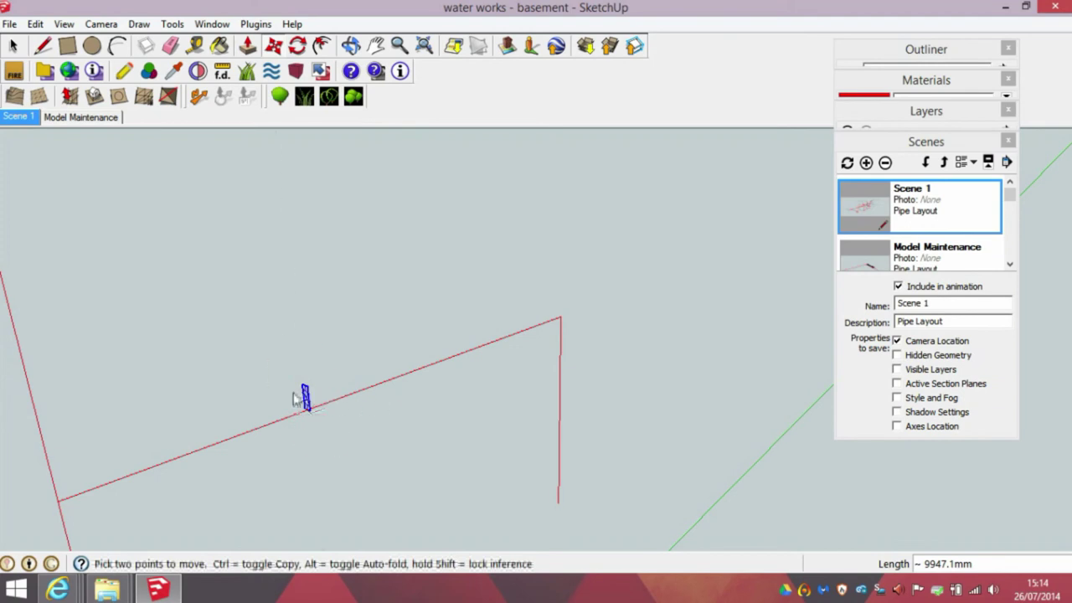
- Rotate the valve 90° so it lies flat along the pipe
{"action": "key", "text": "q"}
{"action": "scroll", "coordinate": [307, 400], "scroll_direction": "up", "scroll_amount": 1}
{"action": "key", "text": "m"}
{"action": "scroll", "coordinate": [310, 415], "scroll_direction": "up", "scroll_amount": 3}
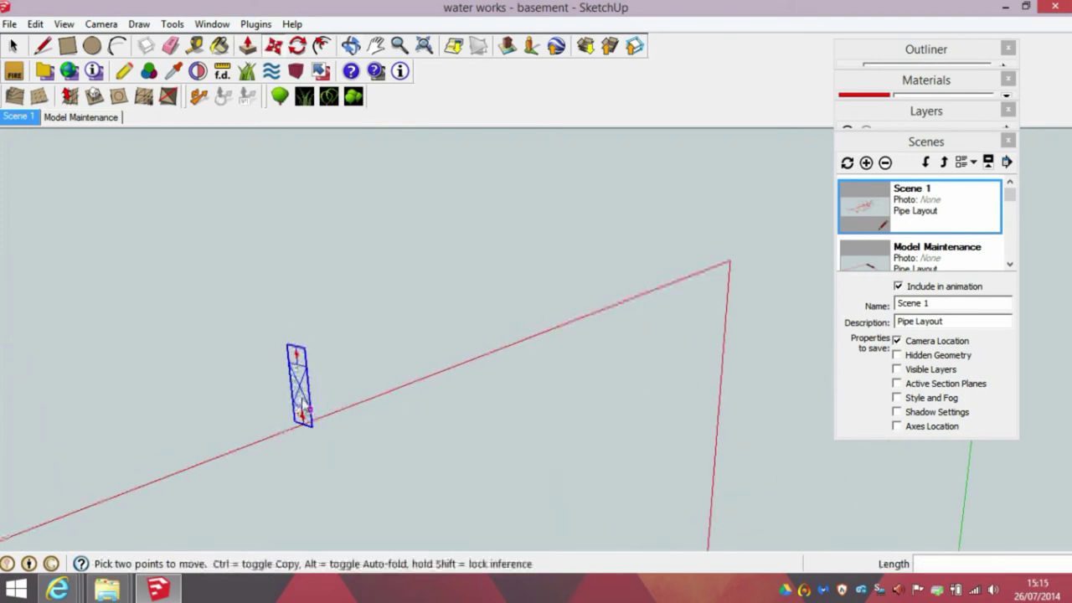
{"action": "left_click", "coordinate": [300, 46]}
{"action": "mouse_move", "coordinate": [304, 419]}
{"action": "middle_mouse_down"}
{"action": "mouse_move", "coordinate": [261, 349]}
{"action": "mouse_move", "coordinate": [307, 425]}
{"action": "middle_mouse_up"}
{"action": "left_click", "coordinate": [308, 427]}
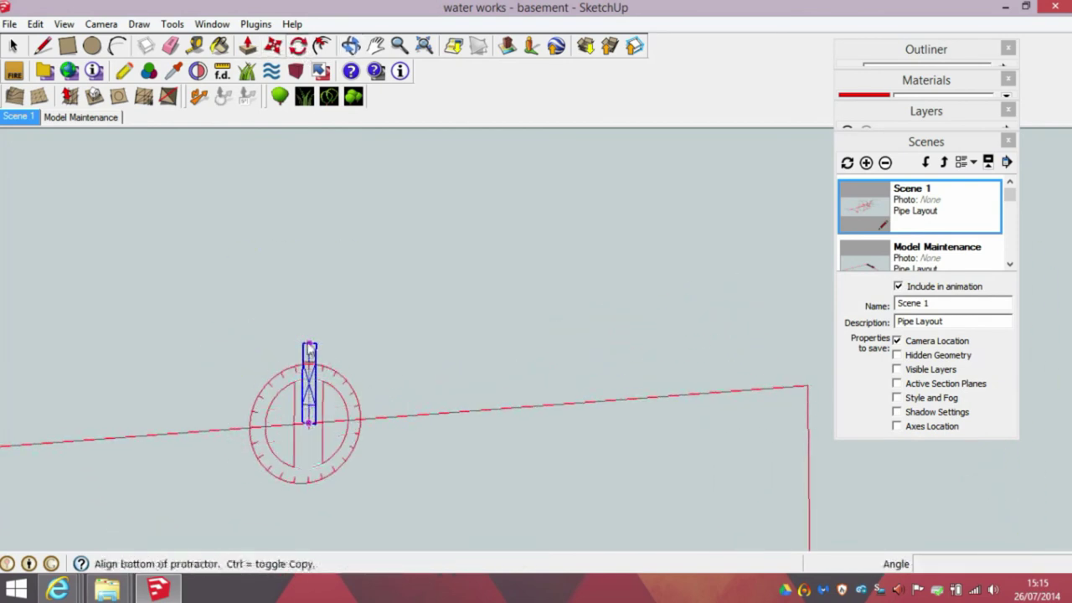
{"action": "left_click", "coordinate": [309, 347]}
{"action": "left_click", "coordinate": [385, 419]}
{"action": "middle_click_drag", "start_coordinate": [343, 401], "coordinate": [359, 447]}
{"action": "left_click", "coordinate": [13, 45]}
- Explode the new valve into loose edges and return to Scene 1's full layout view
{"action": "left_click", "coordinate": [354, 479]}
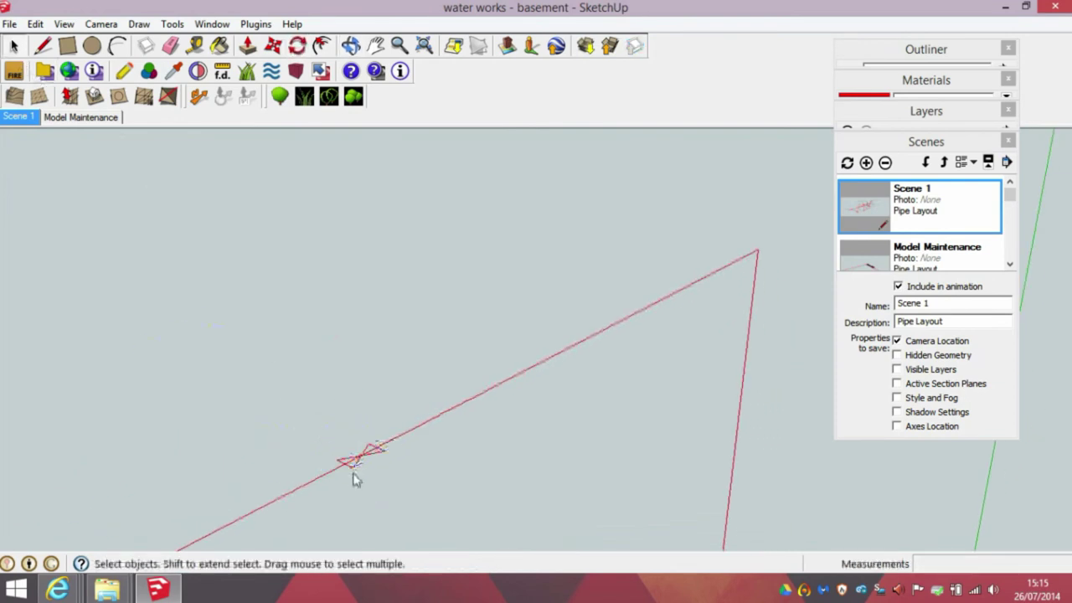
{"action": "right_click", "coordinate": [353, 461]}
{"action": "key", "text": "Escape"}
{"action": "right_click", "coordinate": [338, 462]}
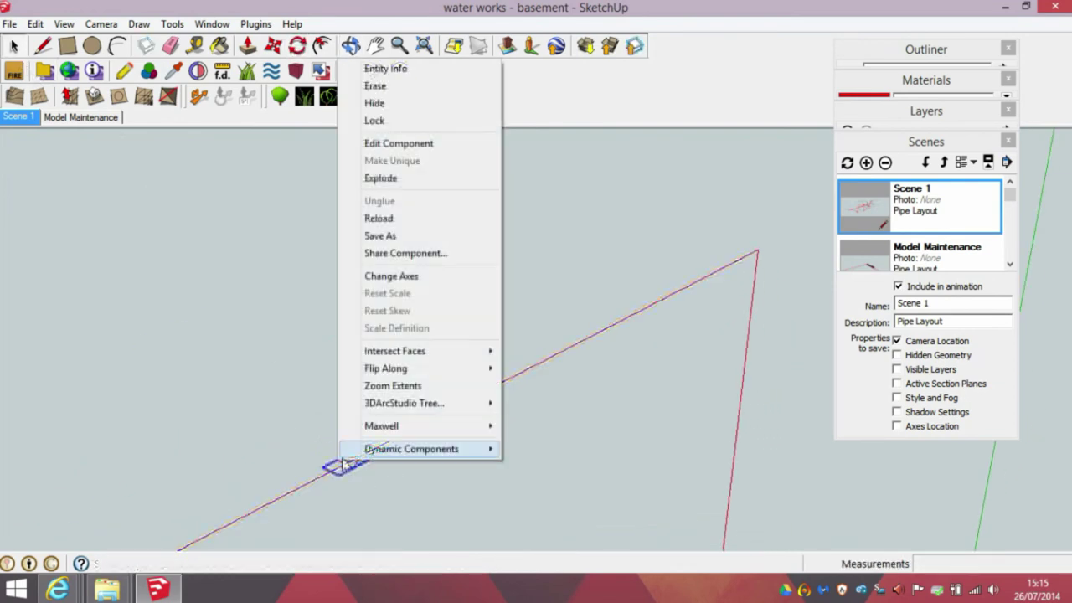
{"action": "left_click", "coordinate": [382, 179]}
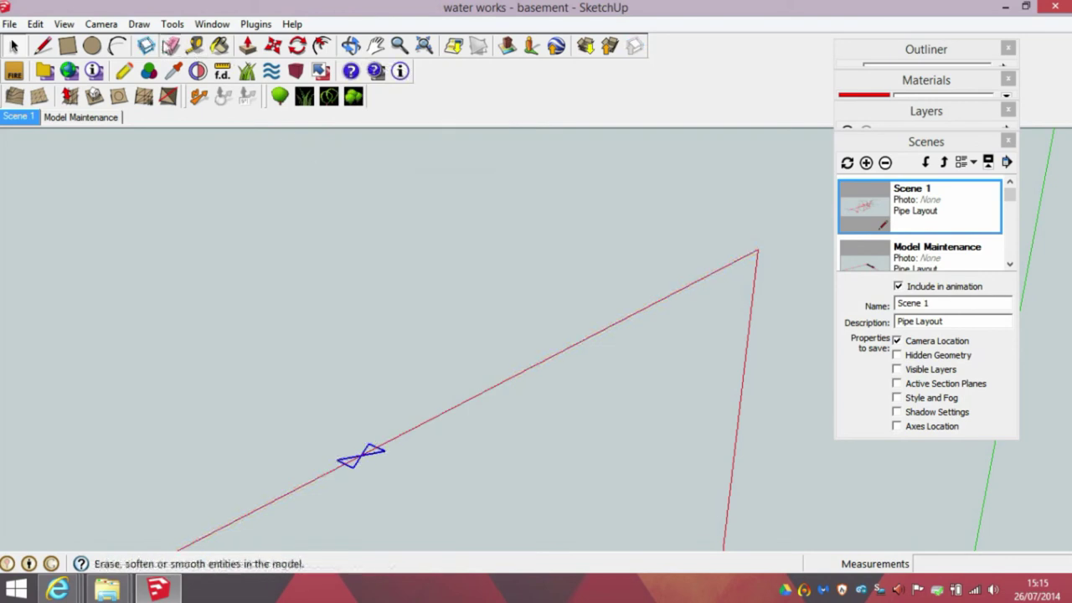
{"action": "key", "text": "e"}
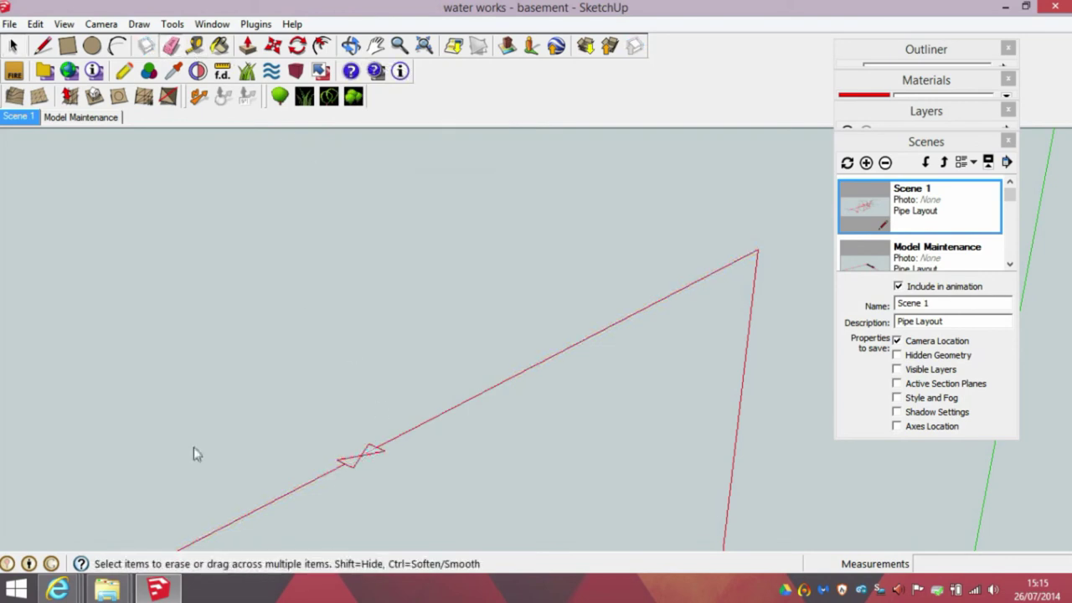
{"action": "left_click", "coordinate": [14, 46]}
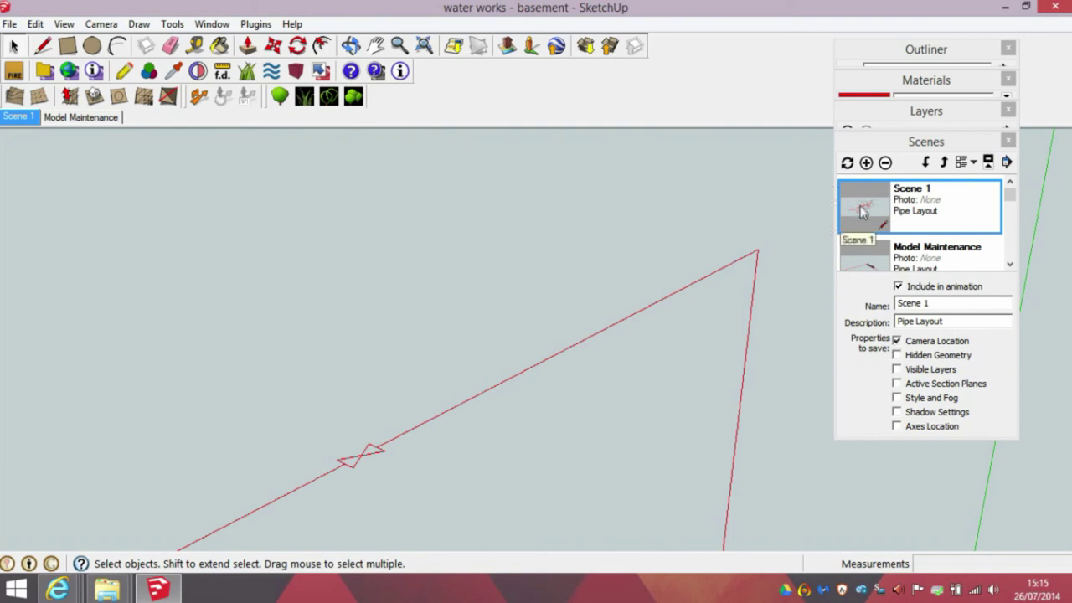
{"action": "double_click", "coordinate": [862, 211]}
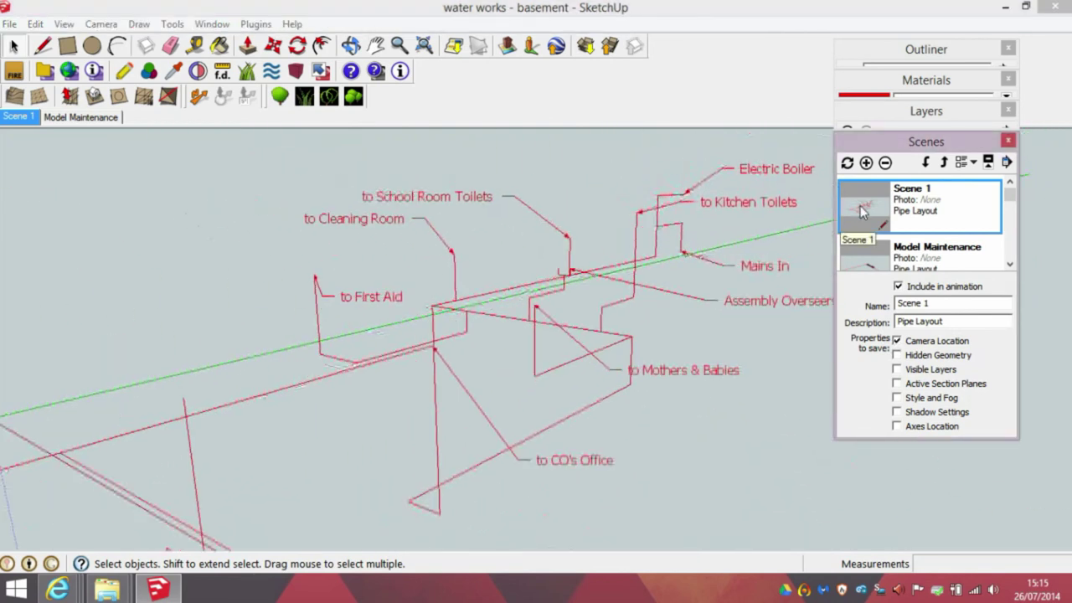
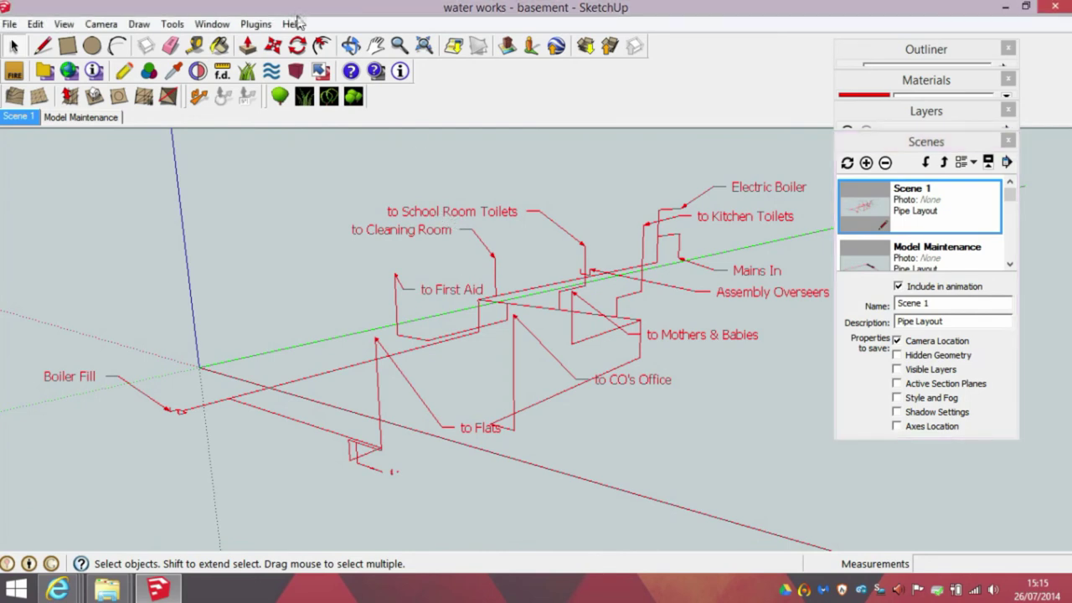
- Print the current pipe-layout view to Adobe PDF, fitted to page, as 'water works - basement.pdf'
{"action": "left_click", "coordinate": [10, 23]}
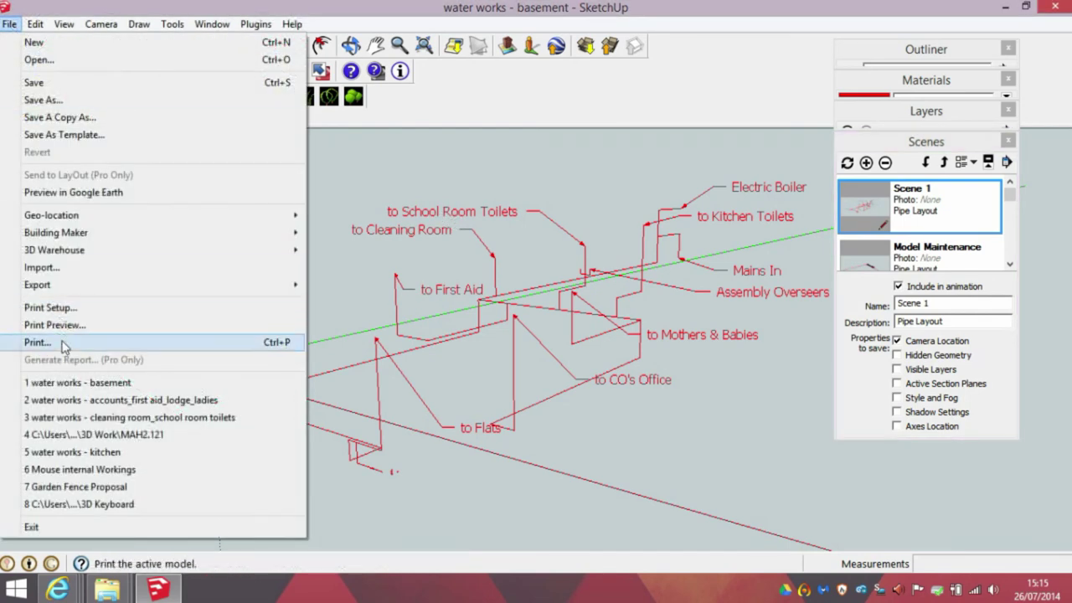
{"action": "left_click", "coordinate": [52, 340]}
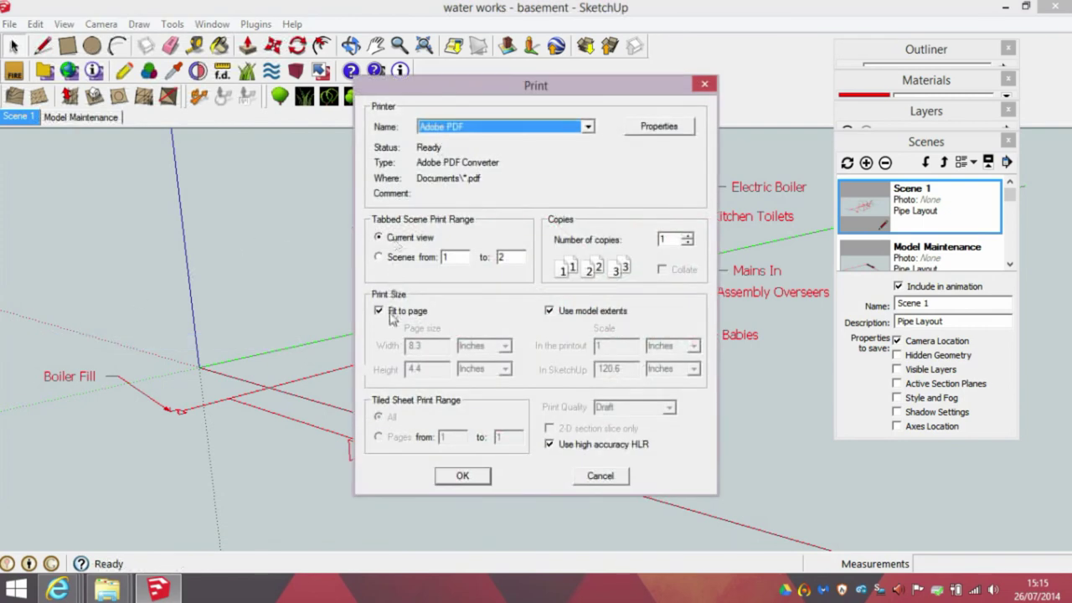
{"action": "left_click", "coordinate": [462, 476]}
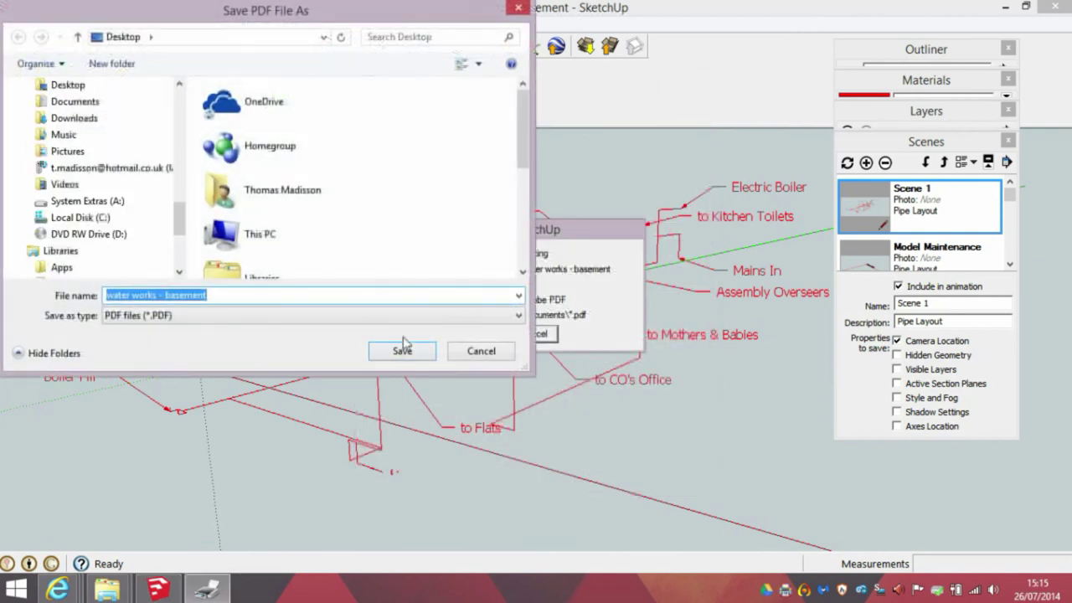
{"action": "left_click", "coordinate": [403, 350]}
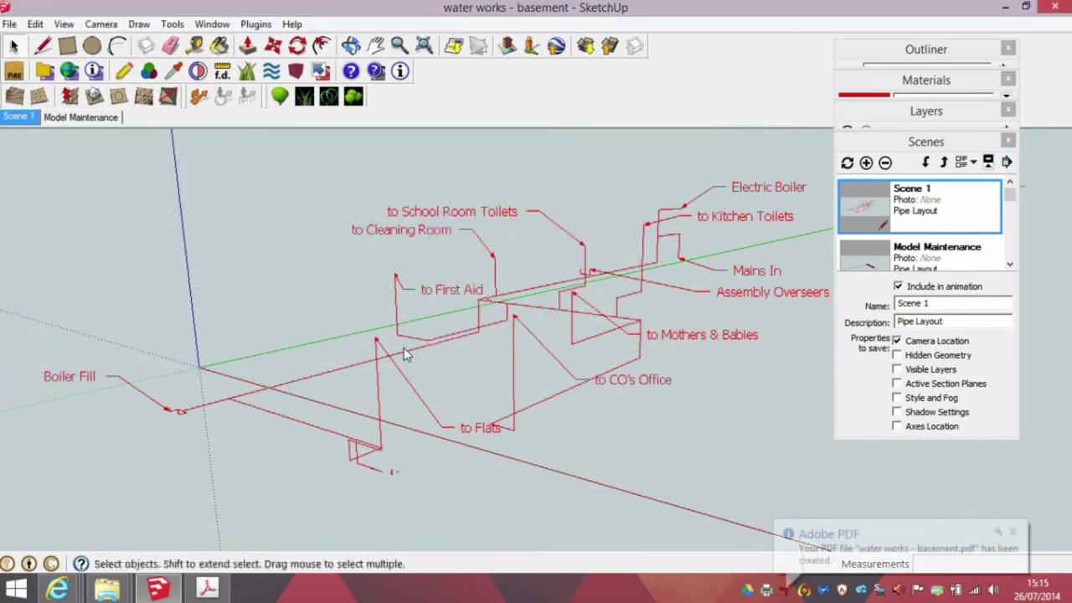
- Open 'water works - basement.pdf' in Acrobat, pan past the 'to Flats' and 'to First Aid' labels, then close it
{"action": "left_click", "coordinate": [1013, 533]}
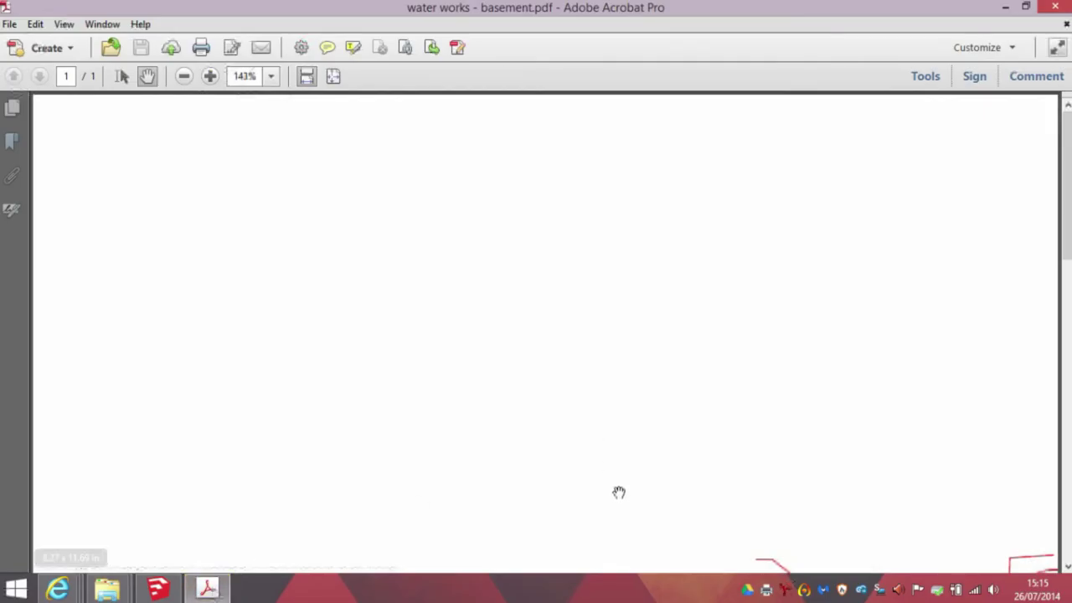
{"action": "scroll", "coordinate": [538, 294], "scroll_direction": "down", "scroll_amount": 5}
{"action": "scroll", "coordinate": [757, 458], "scroll_direction": "down", "scroll_amount": 4}
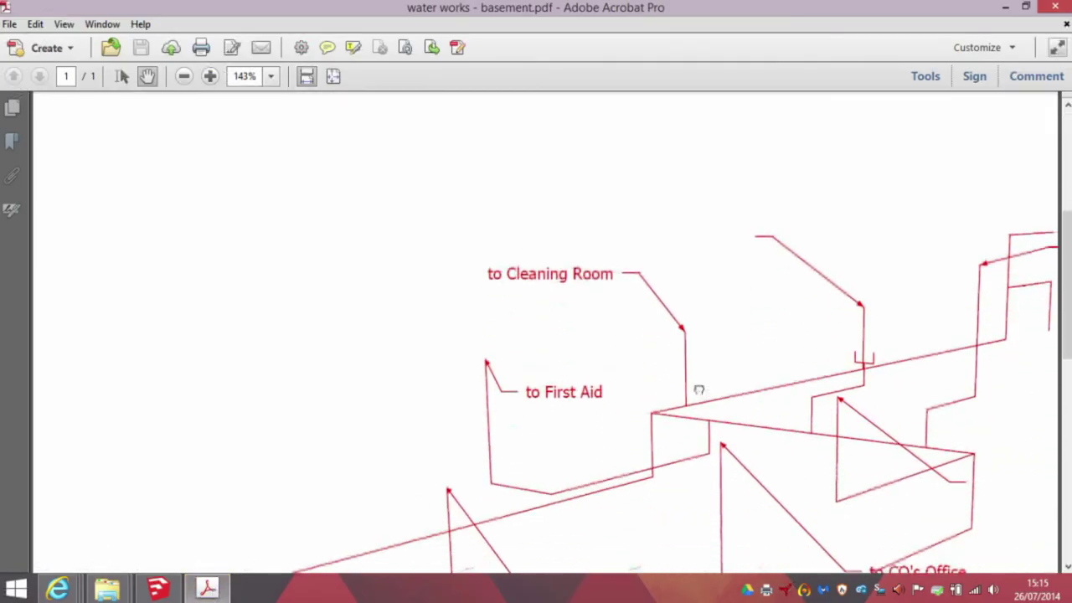
{"action": "left_click_drag", "start_coordinate": [630, 267], "coordinate": [617, 240]}
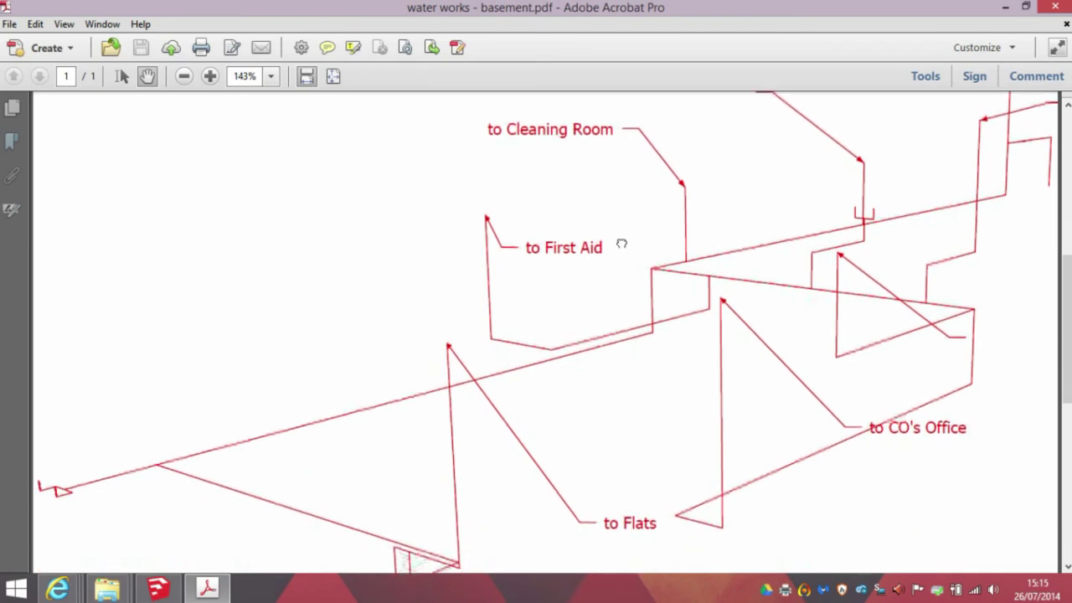
{"action": "left_click_drag", "start_coordinate": [673, 484], "coordinate": [628, 287]}
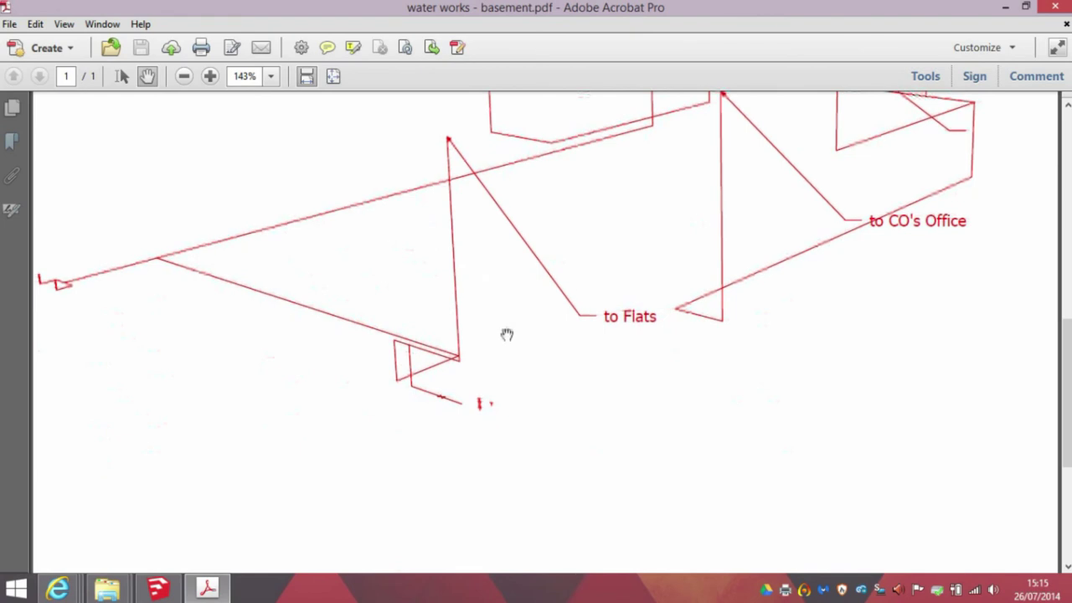
{"action": "left_click_drag", "start_coordinate": [335, 385], "coordinate": [425, 471]}
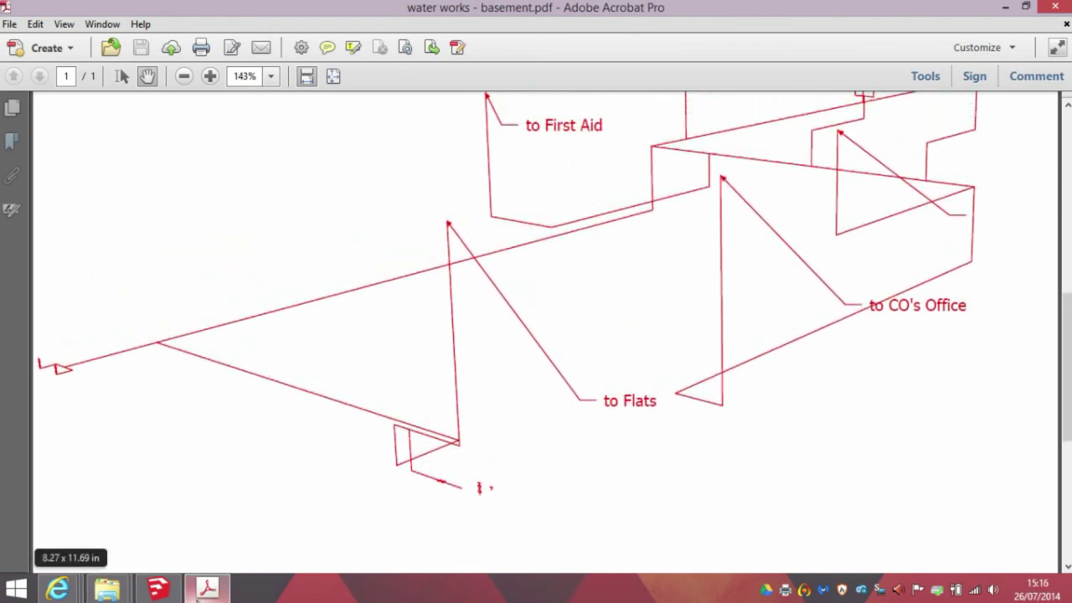
{"action": "left_click", "coordinate": [1067, 23]}
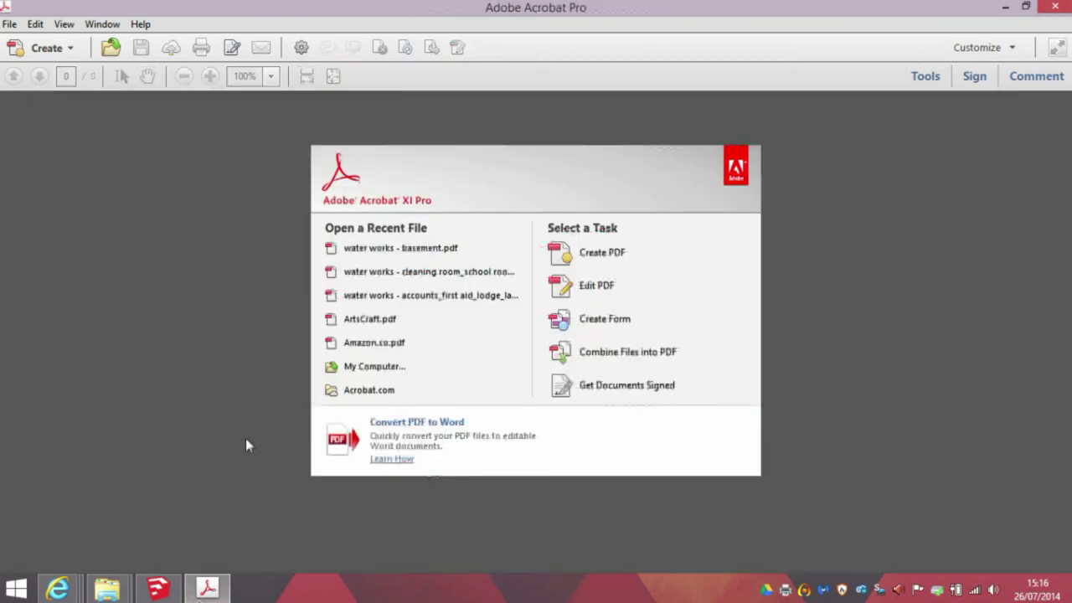
- Back in SketchUp, fit the whole pipe model, then orbit and zoom in on the valves
{"action": "left_click", "coordinate": [168, 582]}
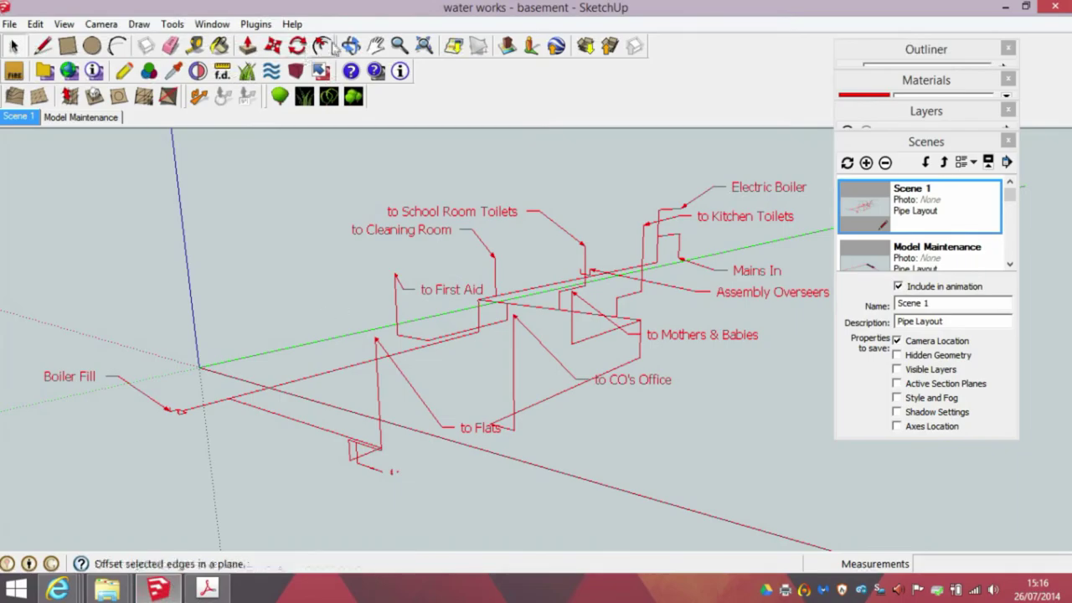
{"action": "left_click", "coordinate": [422, 48]}
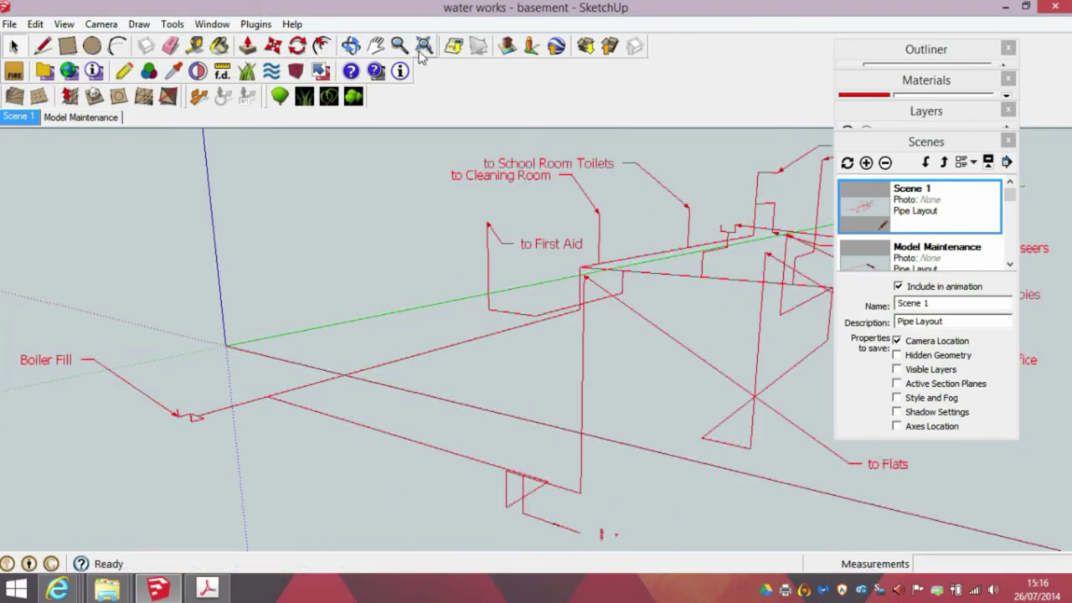
{"action": "scroll", "coordinate": [478, 224], "scroll_direction": "down", "scroll_amount": 2}
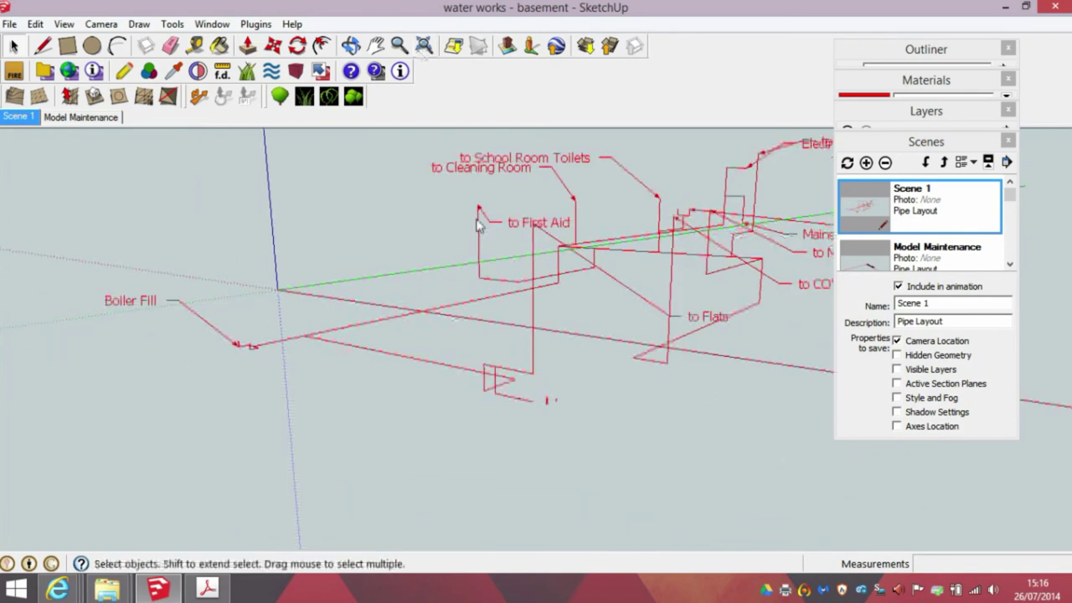
{"action": "scroll", "coordinate": [479, 224], "scroll_direction": "up", "scroll_amount": 1}
{"action": "middle_click_drag", "start_coordinate": [540, 320], "coordinate": [601, 479]}
{"action": "scroll", "coordinate": [601, 479], "scroll_direction": "up", "scroll_amount": 4}
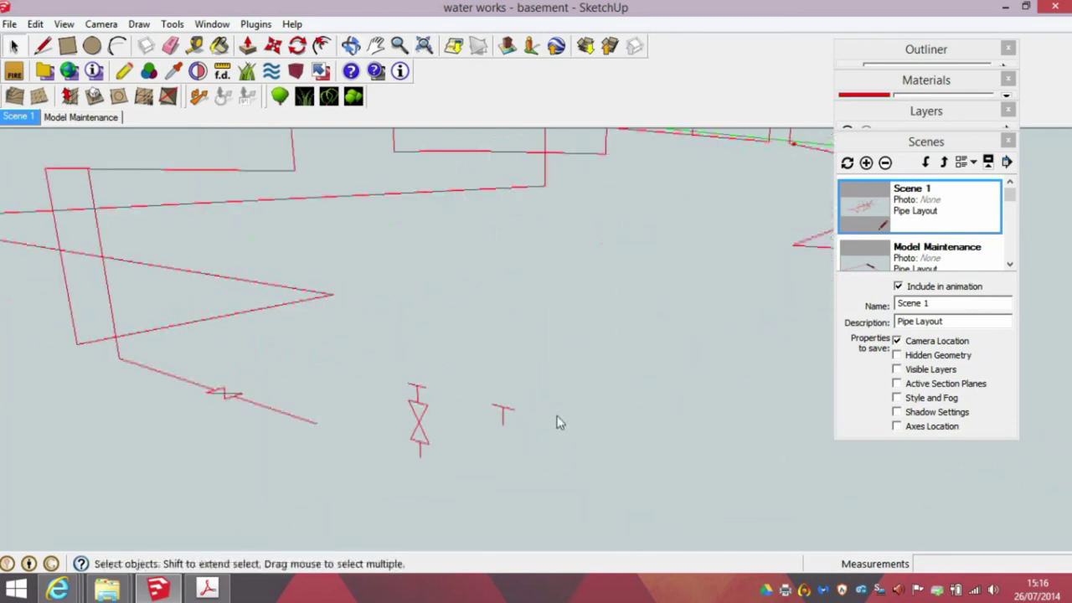
- Select and deselect the bottom valve and tee, reframe the model, and collapse the Scenes panel
{"action": "left_click_drag", "start_coordinate": [408, 478], "coordinate": [390, 479]}
{"action": "left_click", "coordinate": [390, 470]}
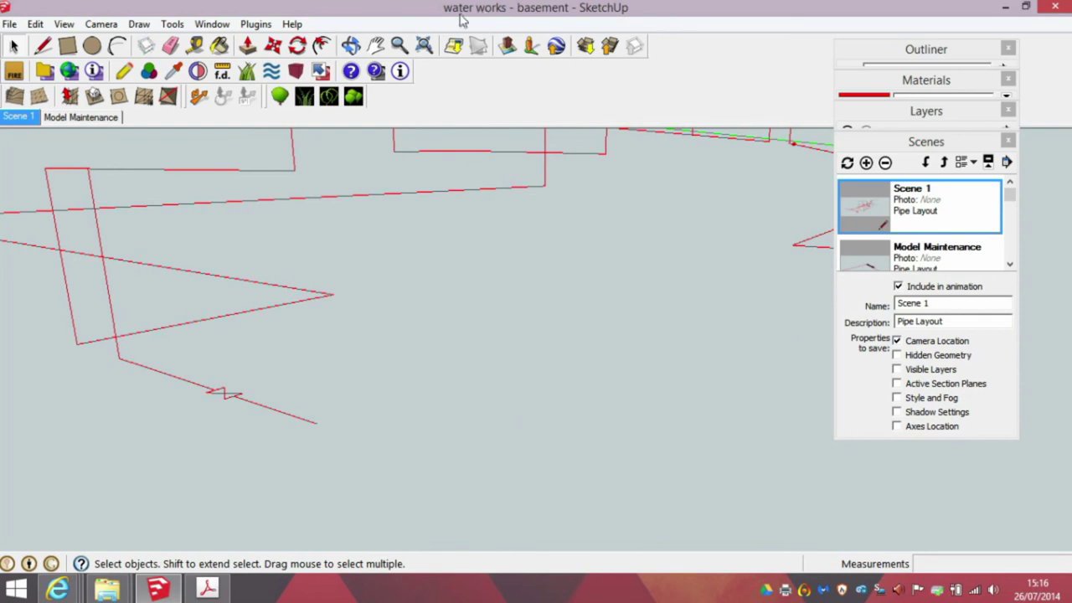
{"action": "left_click", "coordinate": [423, 47]}
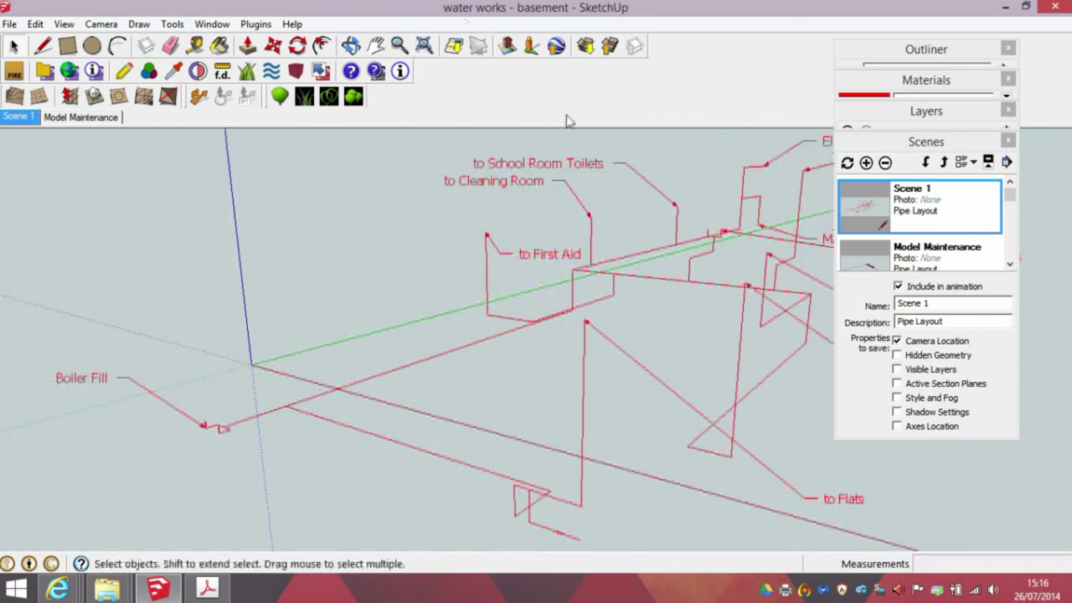
{"action": "left_click", "coordinate": [879, 144]}
- Reopen 'water works - basement.pdf' from Acrobat's recent files, scroll through it, then minimize Acrobat
{"action": "left_click", "coordinate": [216, 582]}
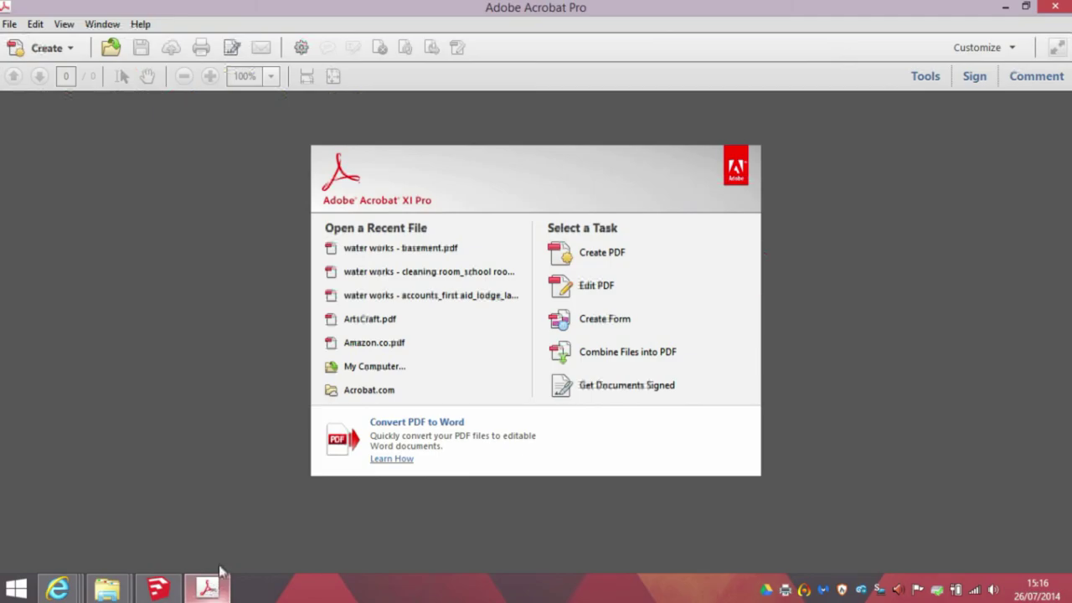
{"action": "left_click", "coordinate": [384, 249]}
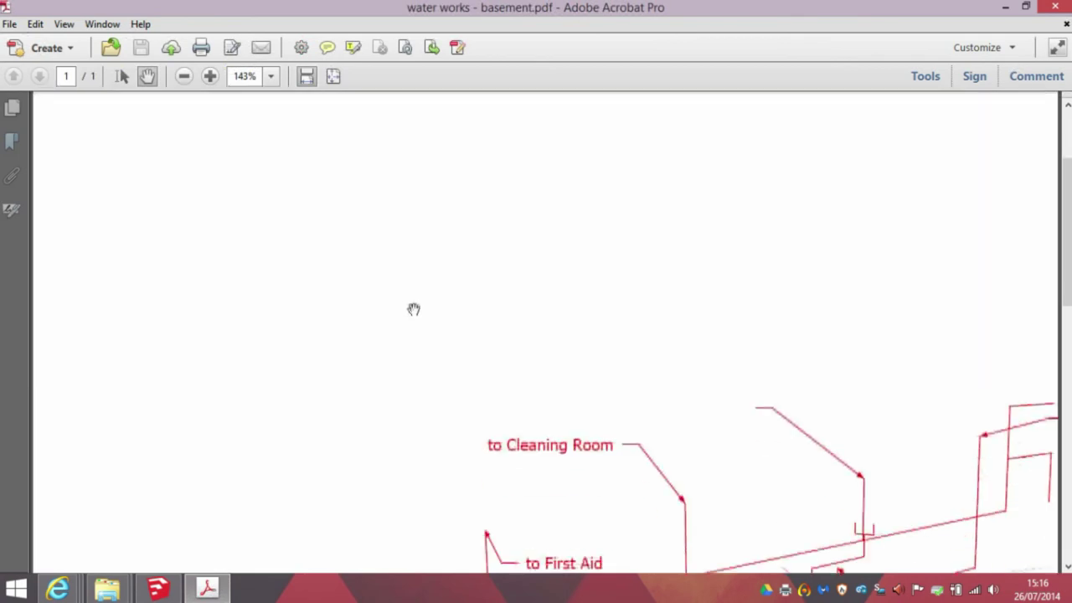
{"action": "scroll", "coordinate": [411, 309], "scroll_direction": "down", "scroll_amount": 5}
{"action": "scroll", "coordinate": [413, 309], "scroll_direction": "down", "scroll_amount": 3}
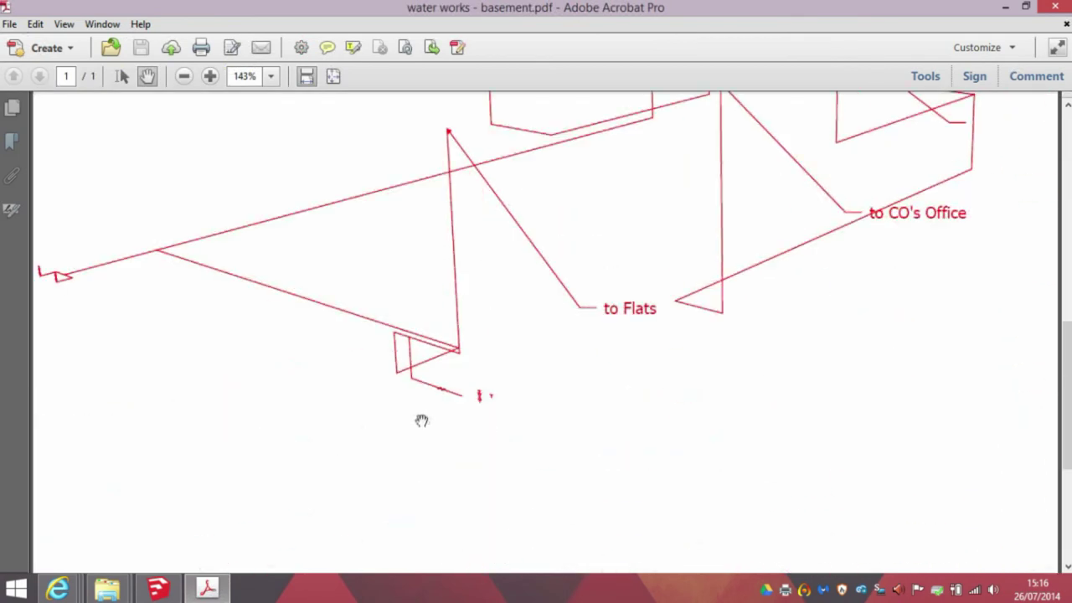
{"action": "scroll", "coordinate": [421, 420], "scroll_direction": "up", "scroll_amount": 2}
{"action": "scroll", "coordinate": [421, 420], "scroll_direction": "up", "scroll_amount": 4}
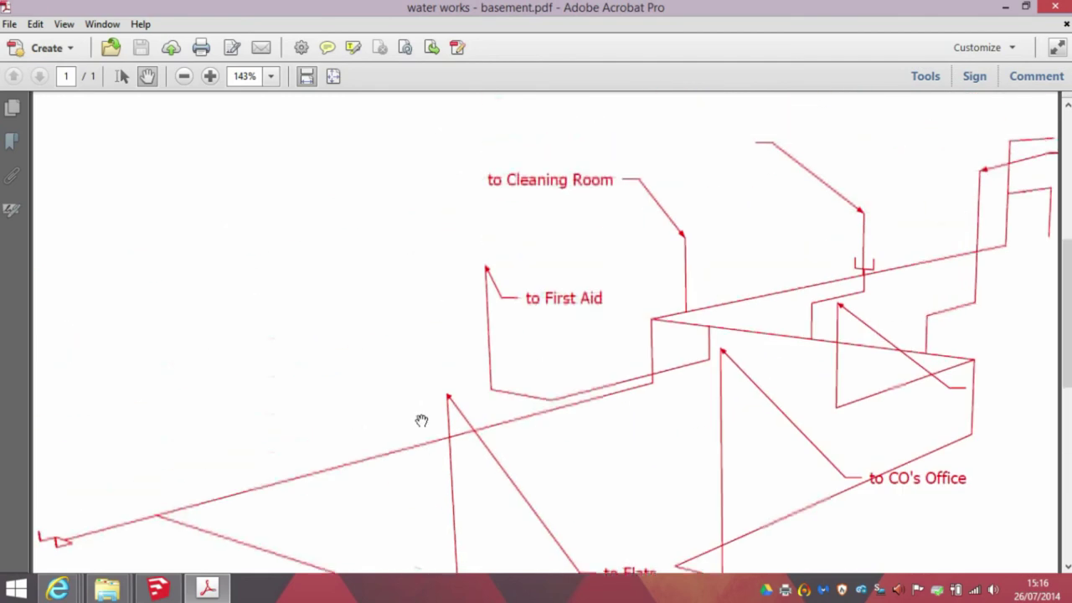
{"action": "left_click", "coordinate": [1009, 7]}
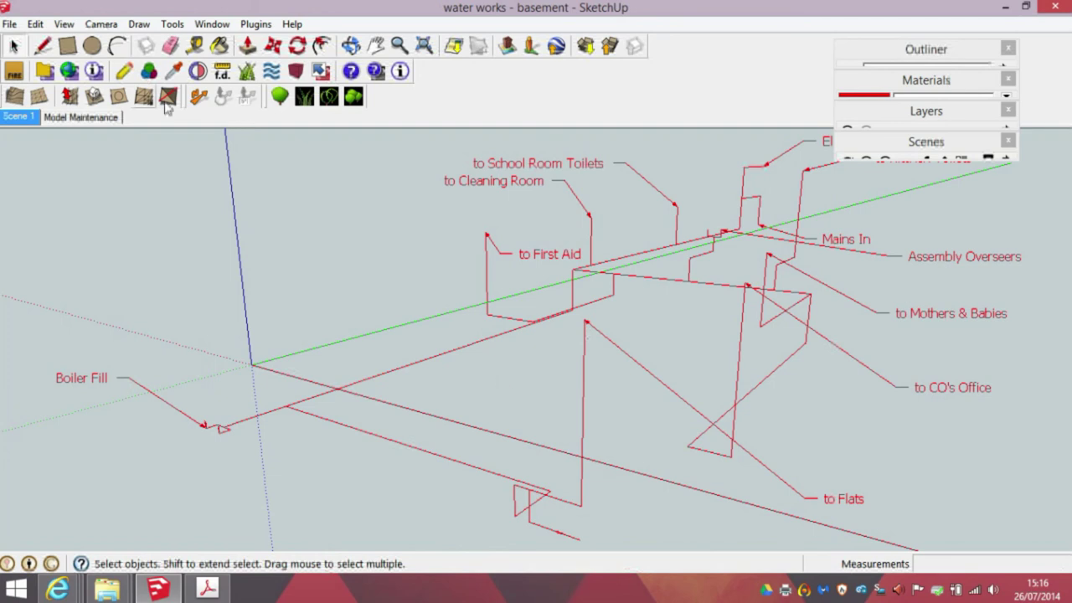
- Reprint the pipe view to 'water works - basement.pdf', overwriting the existing file
{"action": "left_click", "coordinate": [18, 30]}
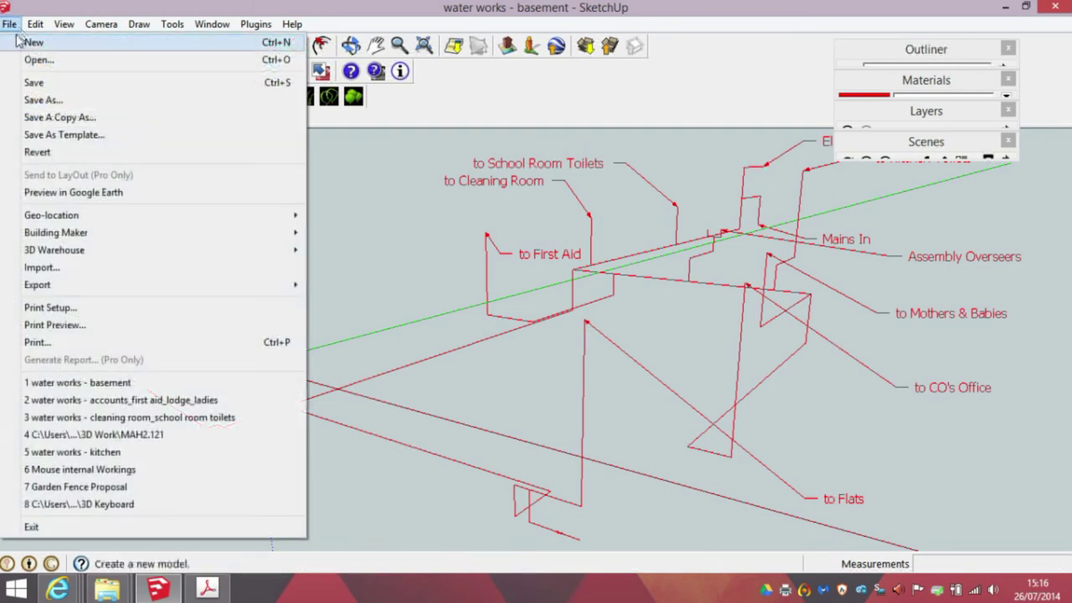
{"action": "left_click", "coordinate": [84, 340]}
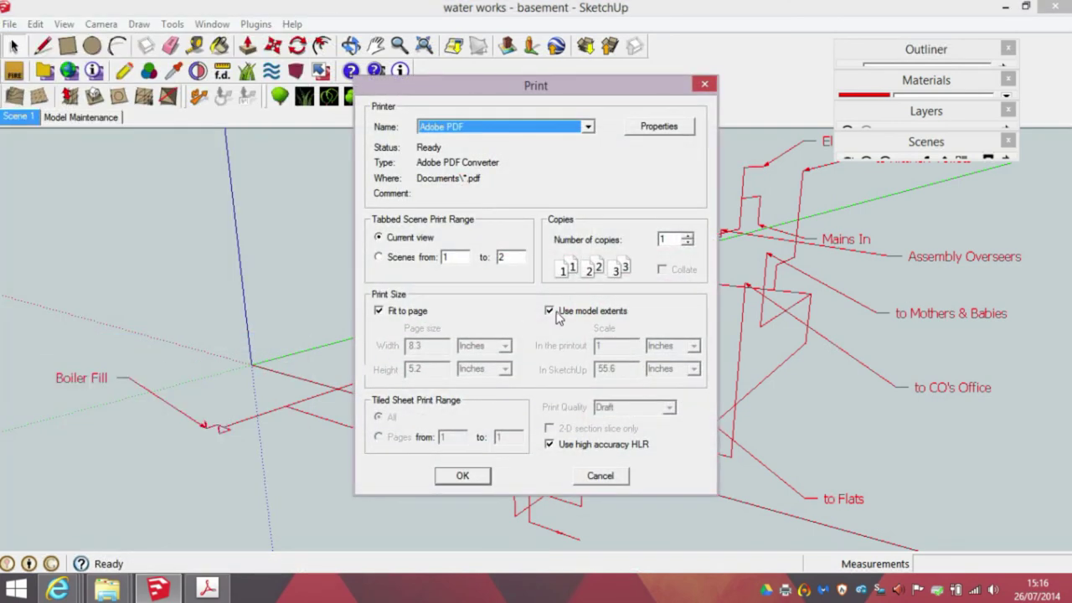
{"action": "left_click", "coordinate": [462, 475]}
{"action": "left_click", "coordinate": [410, 357]}
{"action": "key", "text": "Return"}
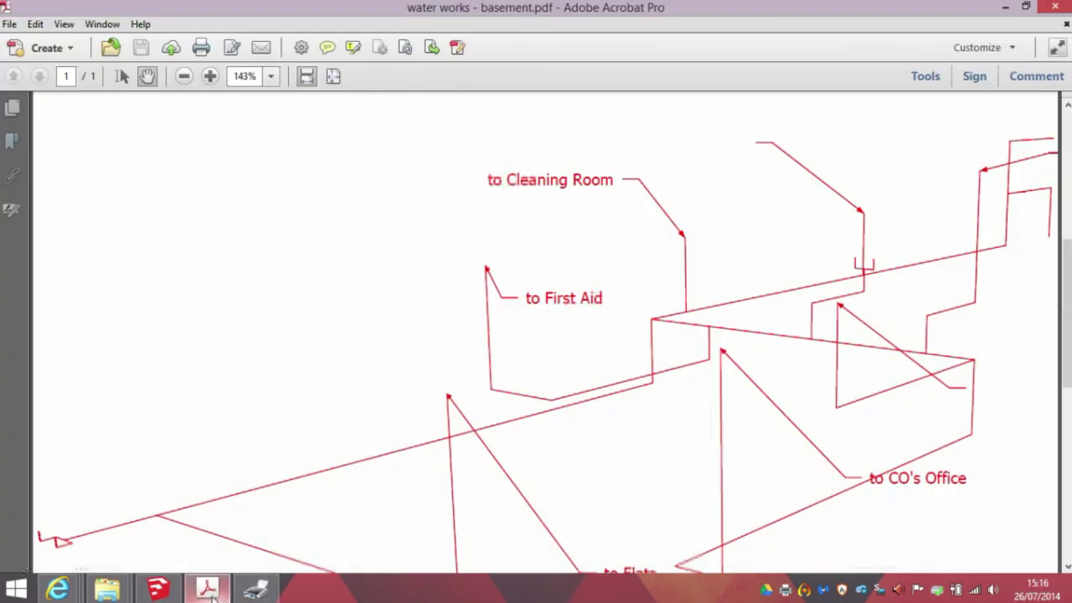
{"action": "left_click", "coordinate": [1066, 24]}
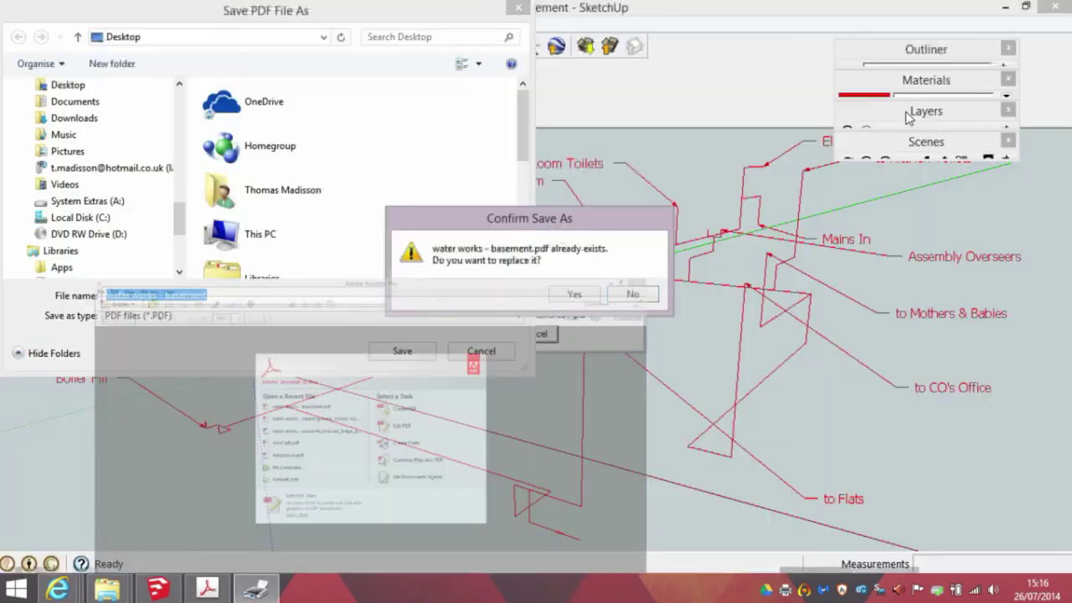
{"action": "left_click", "coordinate": [574, 297]}
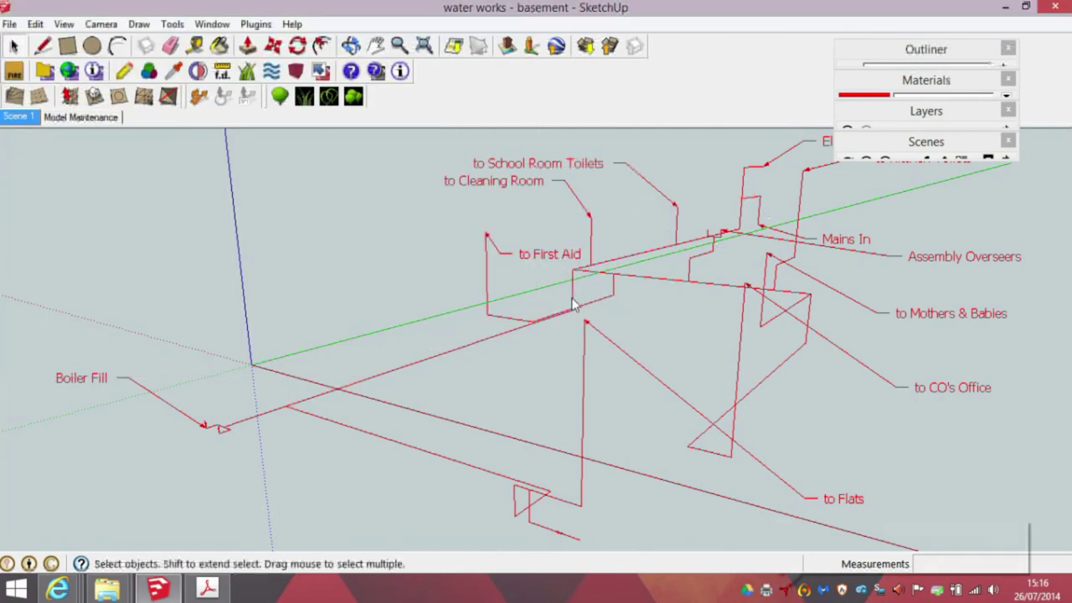
- Open the overwritten basement PDF in Acrobat, pan to the 'to First Aid' area and lower pipework, then close it
{"action": "left_click", "coordinate": [1014, 533]}
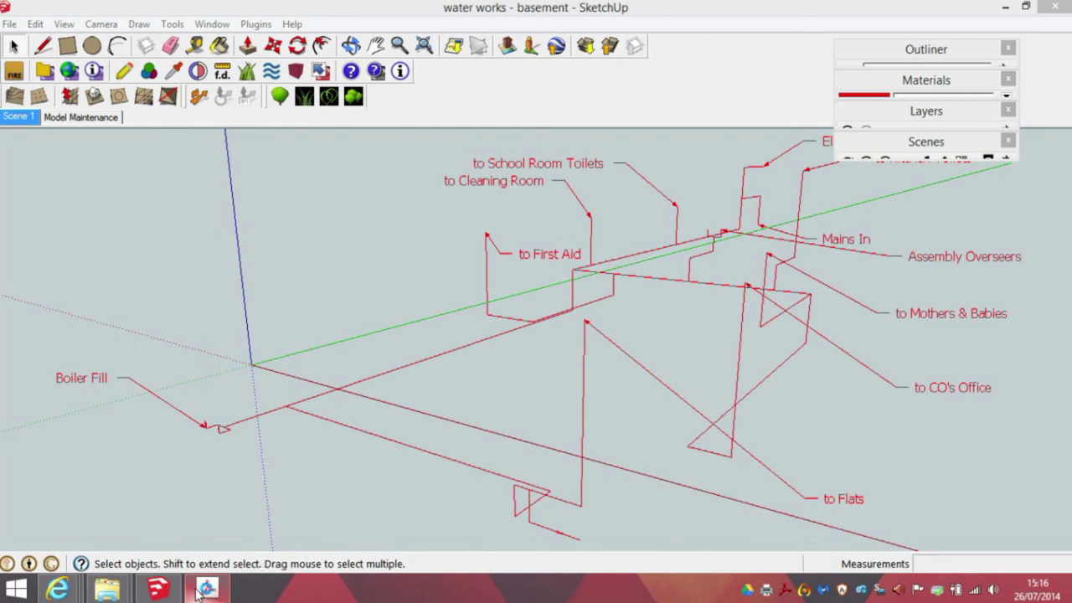
{"action": "left_click", "coordinate": [216, 589]}
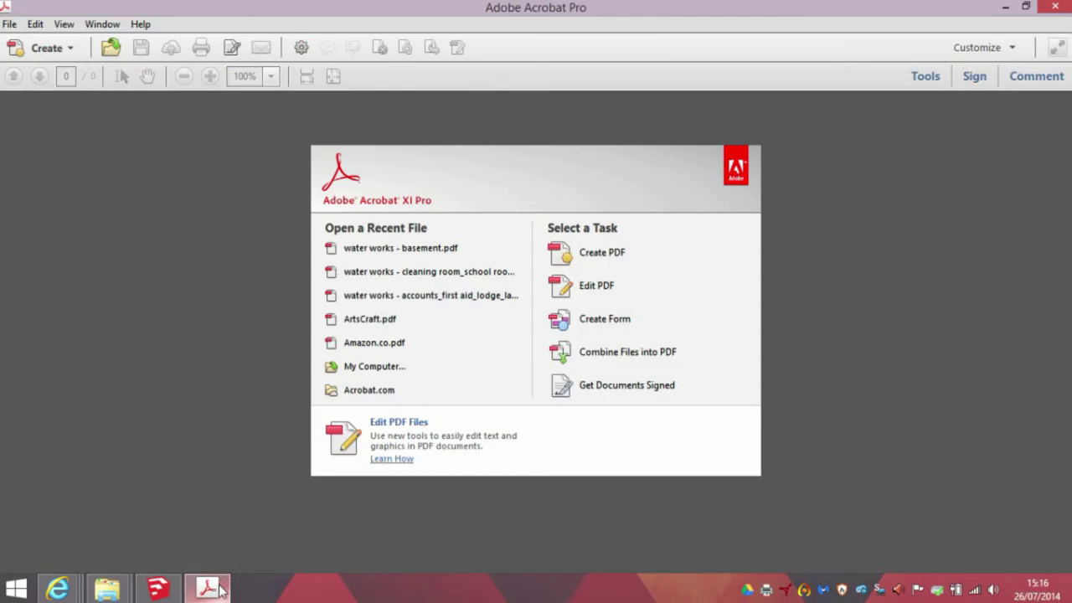
{"action": "left_click", "coordinate": [216, 588]}
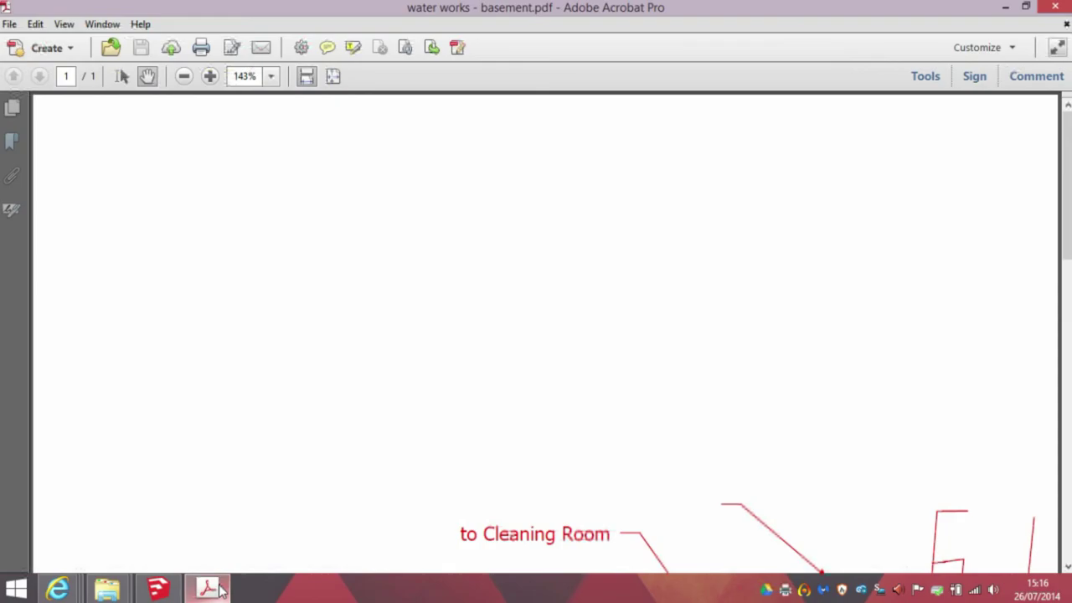
{"action": "left_click_drag", "start_coordinate": [687, 509], "coordinate": [616, 172]}
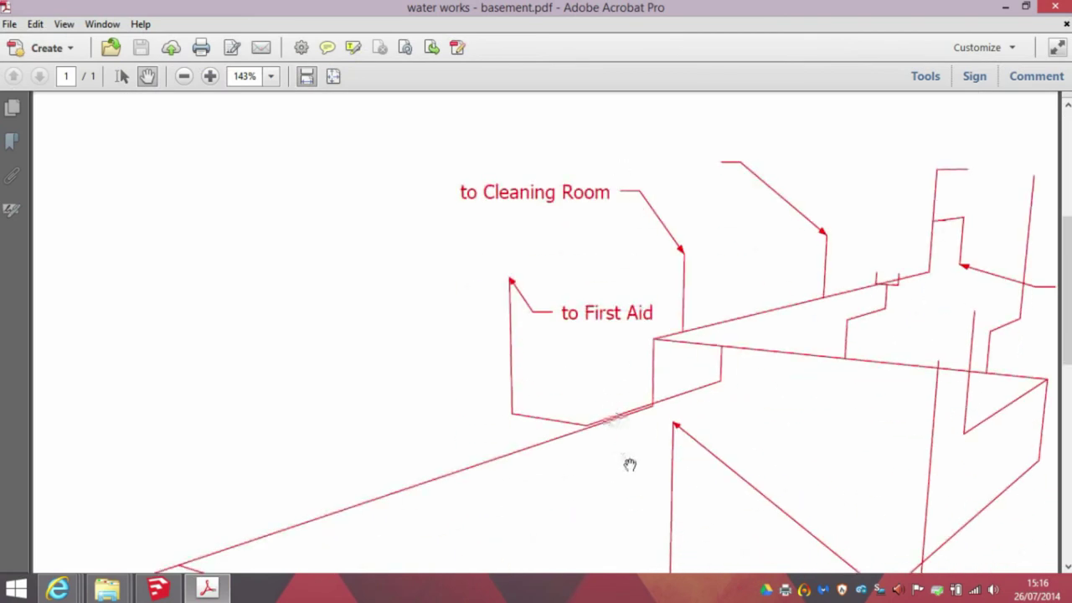
{"action": "left_click_drag", "start_coordinate": [636, 473], "coordinate": [596, 141]}
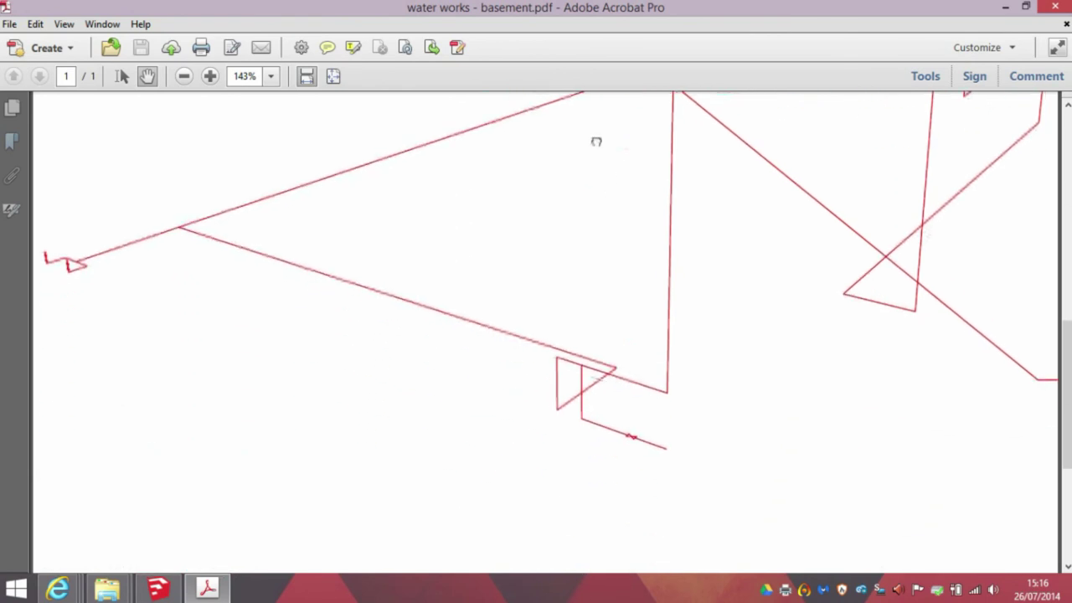
{"action": "left_click", "coordinate": [1066, 24]}
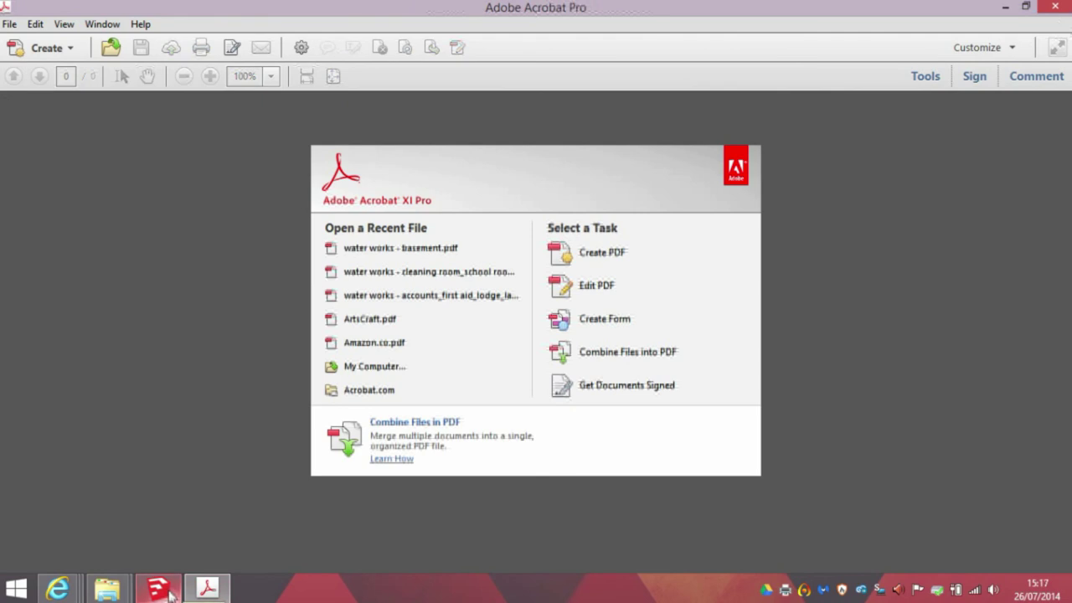
{"action": "left_click", "coordinate": [170, 594]}
- Move the panel tray aside, zoom out to fit the whole model, and orbit to a new angle
{"action": "left_click_drag", "start_coordinate": [892, 74], "coordinate": [942, 56]}
{"action": "left_click", "coordinate": [401, 47]}
{"action": "left_click_drag", "start_coordinate": [439, 225], "coordinate": [555, 295]}
{"action": "middle_click_drag", "start_coordinate": [554, 295], "coordinate": [568, 293]}
- Open the File menu to head for Print Preview
{"action": "left_click", "coordinate": [35, 24]}
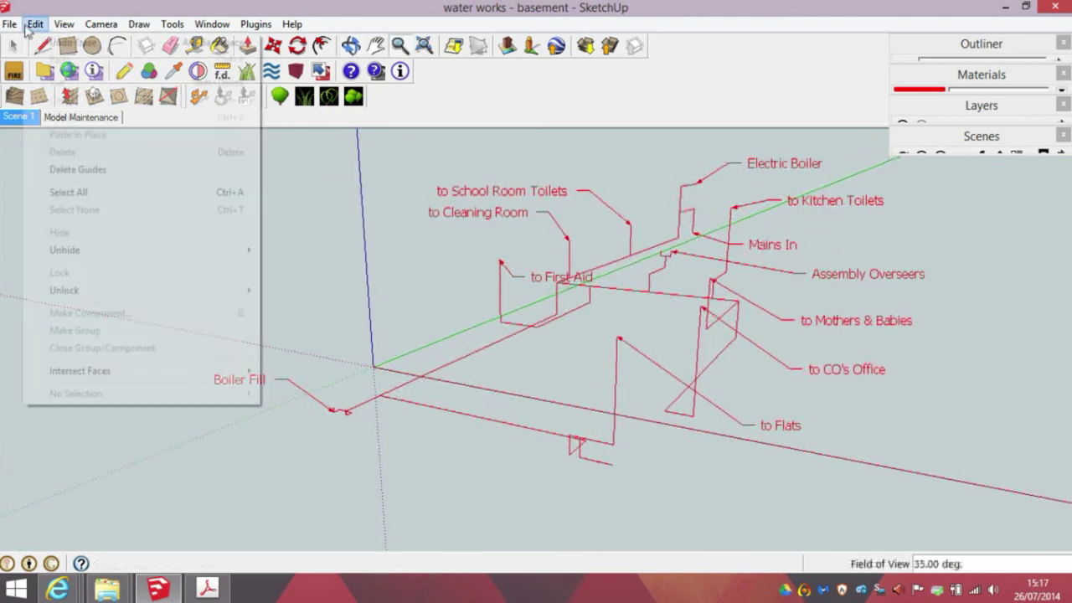
{"action": "mouse_move", "coordinate": [9, 23]}
{"action": "left_click", "coordinate": [207, 588]}
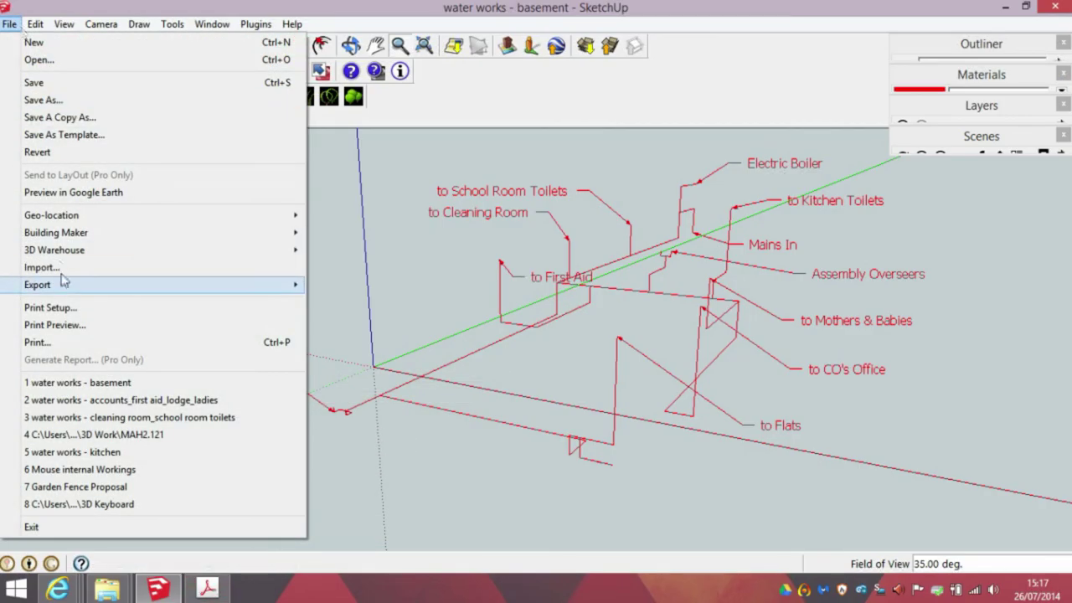
- Preview the print, which shows the pipe layout cropped on a portrait page, then close the preview
{"action": "left_click", "coordinate": [80, 331]}
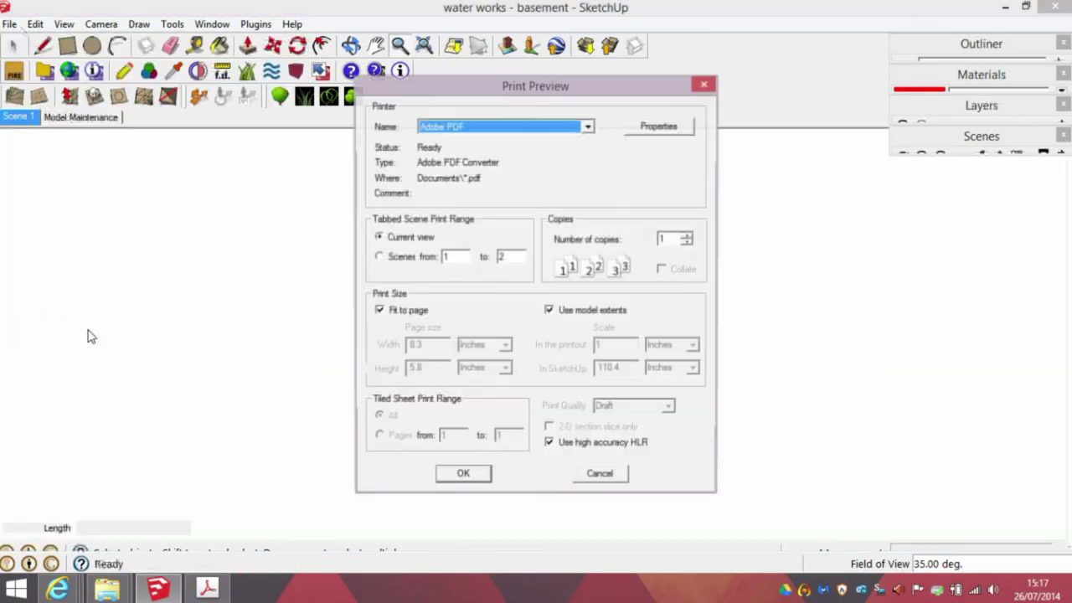
{"action": "left_click", "coordinate": [466, 480]}
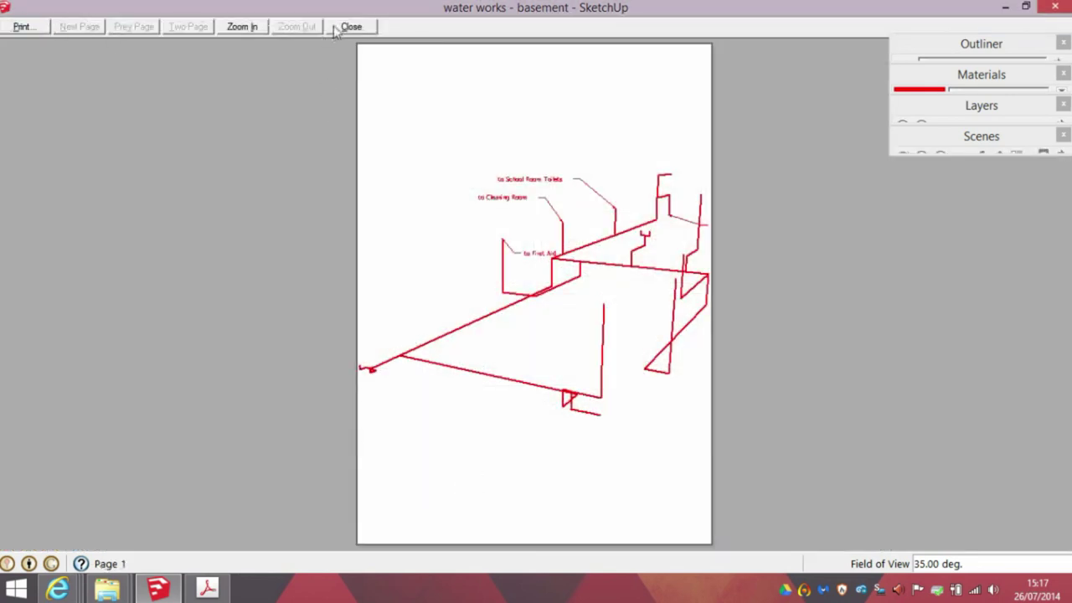
{"action": "left_click", "coordinate": [348, 27]}
- Set the Adobe PDF printer's page orientation to Landscape in its document properties
{"action": "left_click", "coordinate": [9, 24]}
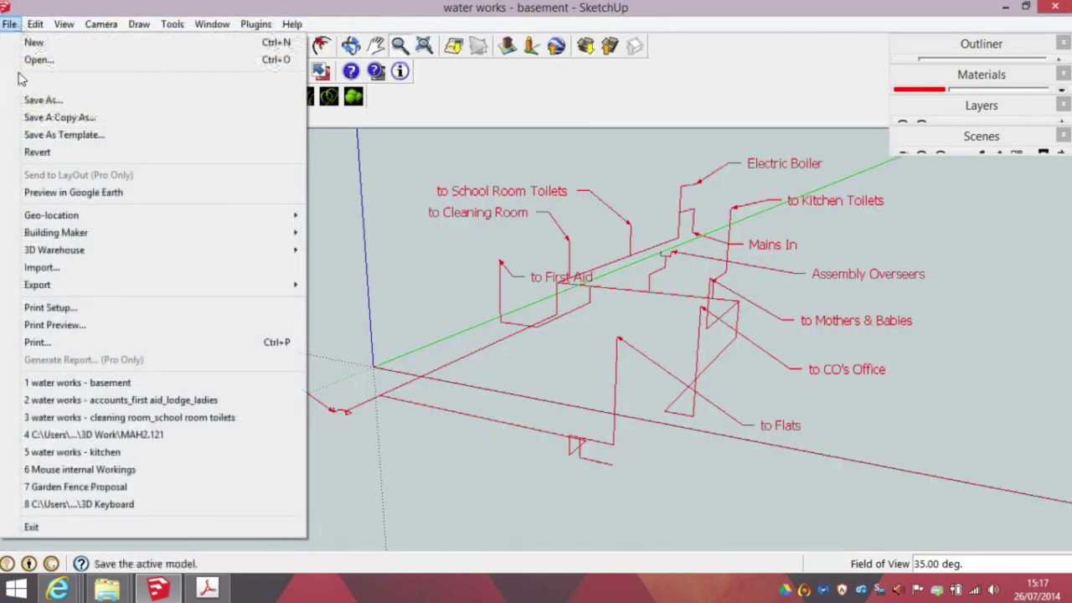
{"action": "left_click", "coordinate": [37, 342]}
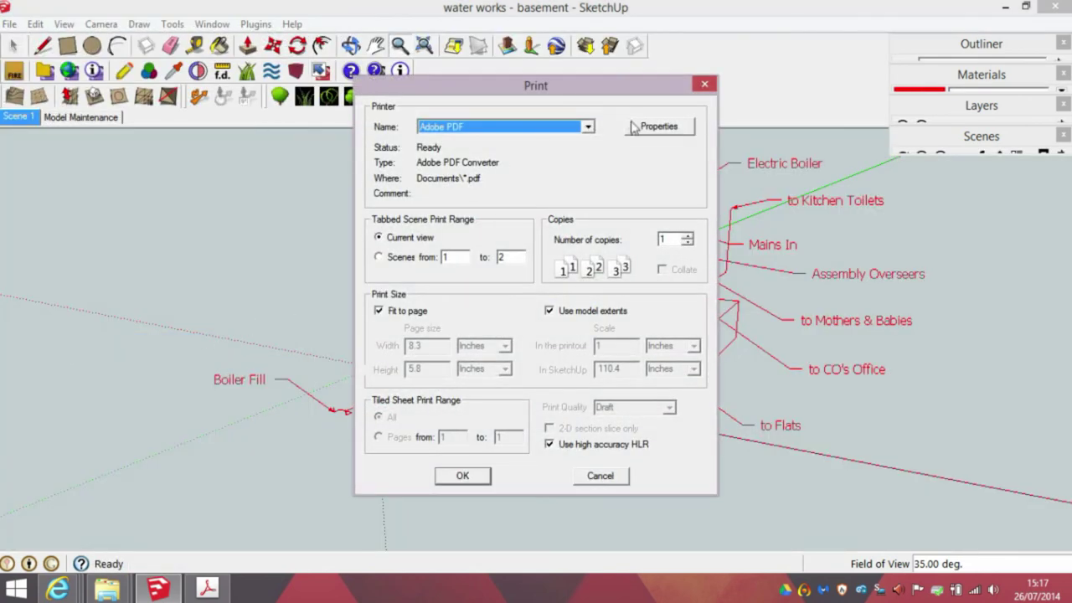
{"action": "left_click", "coordinate": [658, 126]}
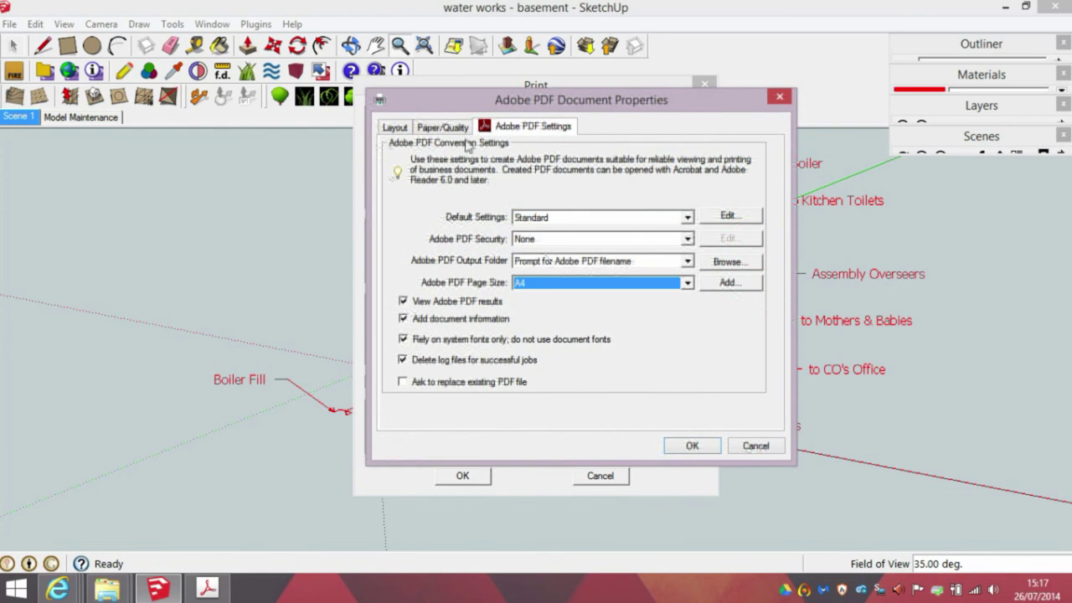
{"action": "left_click", "coordinate": [395, 127]}
{"action": "left_click", "coordinate": [524, 171]}
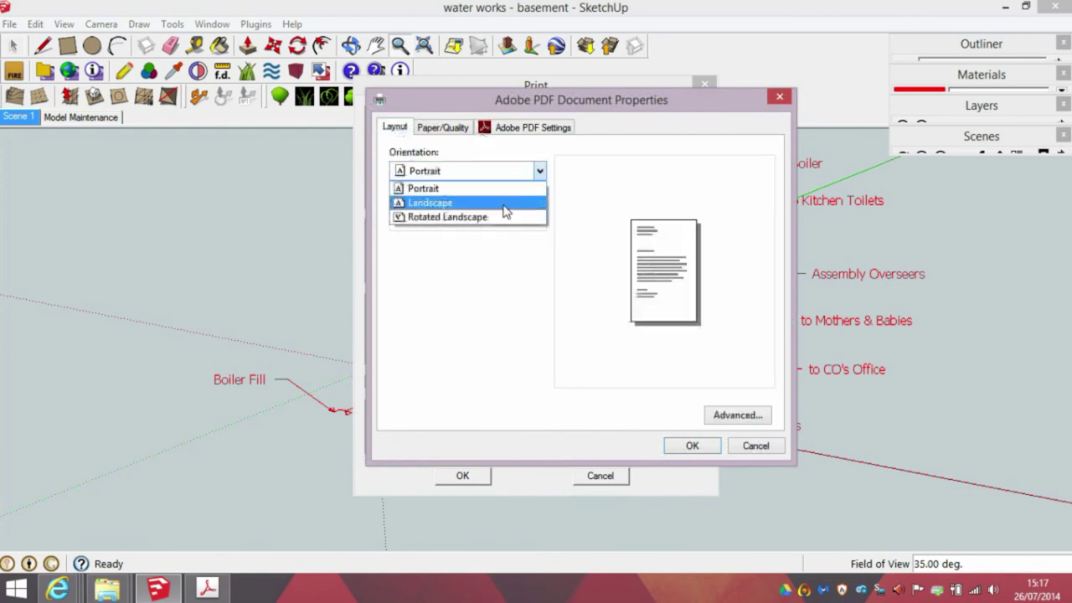
{"action": "left_click", "coordinate": [505, 202]}
- Set Print Quality to 3600dpi in the advanced options and confirm both dialogs
{"action": "left_click", "coordinate": [712, 420]}
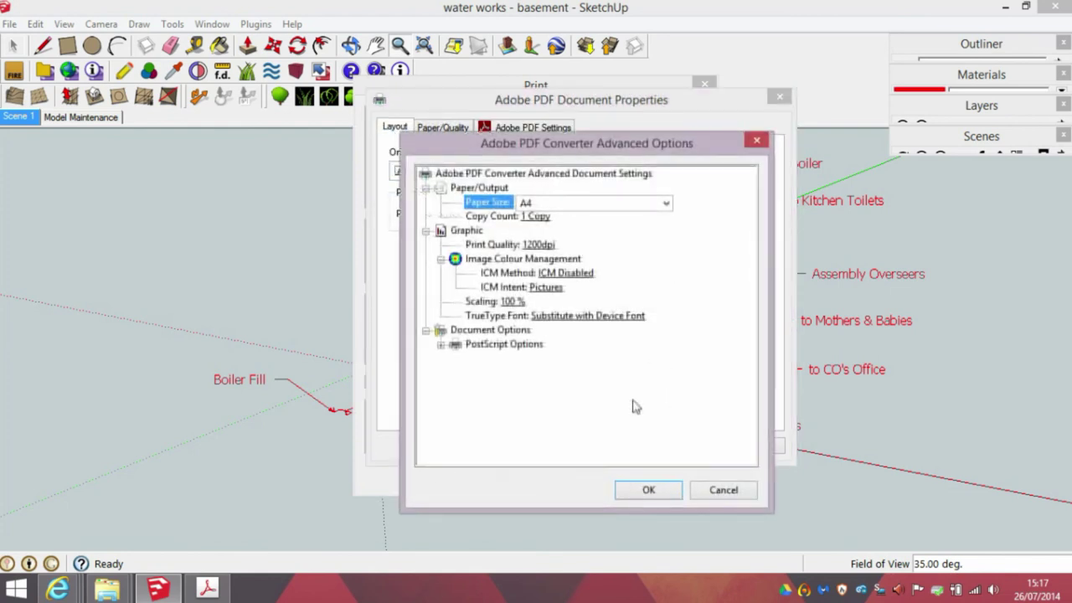
{"action": "left_click", "coordinate": [540, 244]}
{"action": "left_click", "coordinate": [544, 246]}
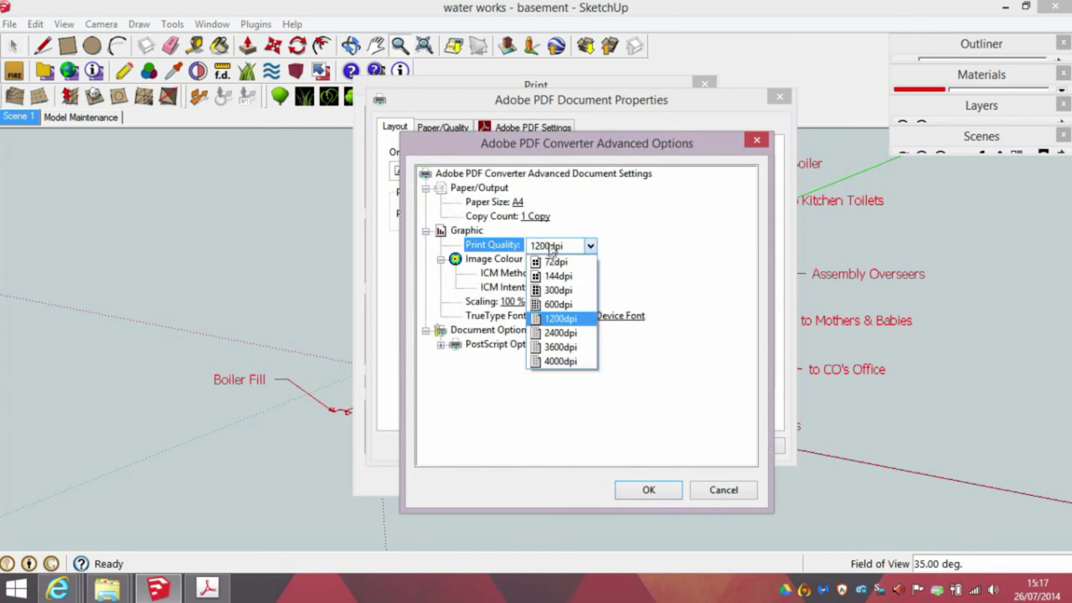
{"action": "left_click", "coordinate": [561, 347]}
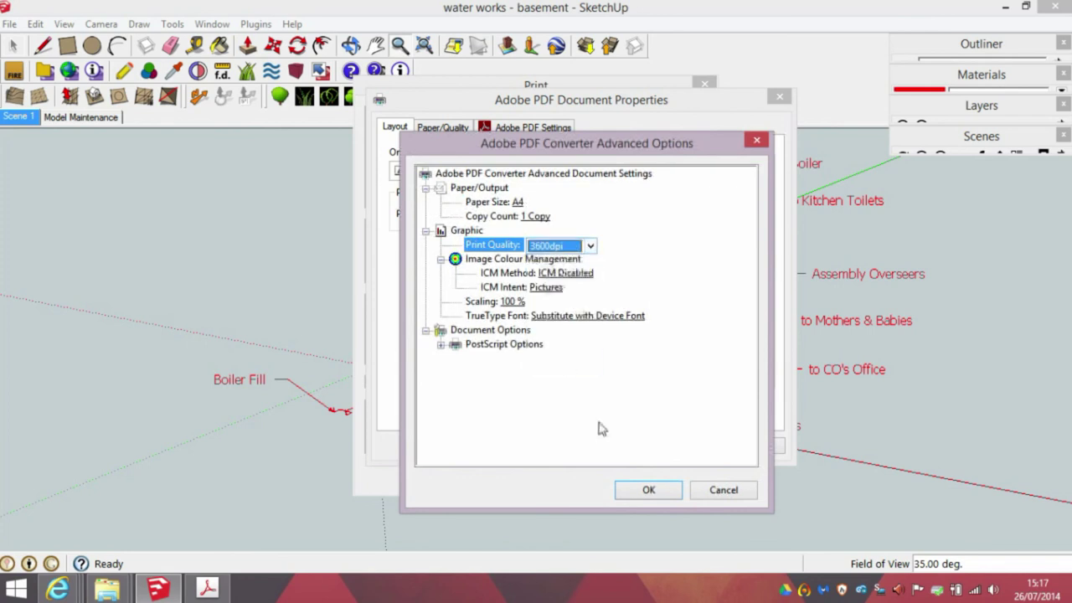
{"action": "left_click", "coordinate": [644, 489]}
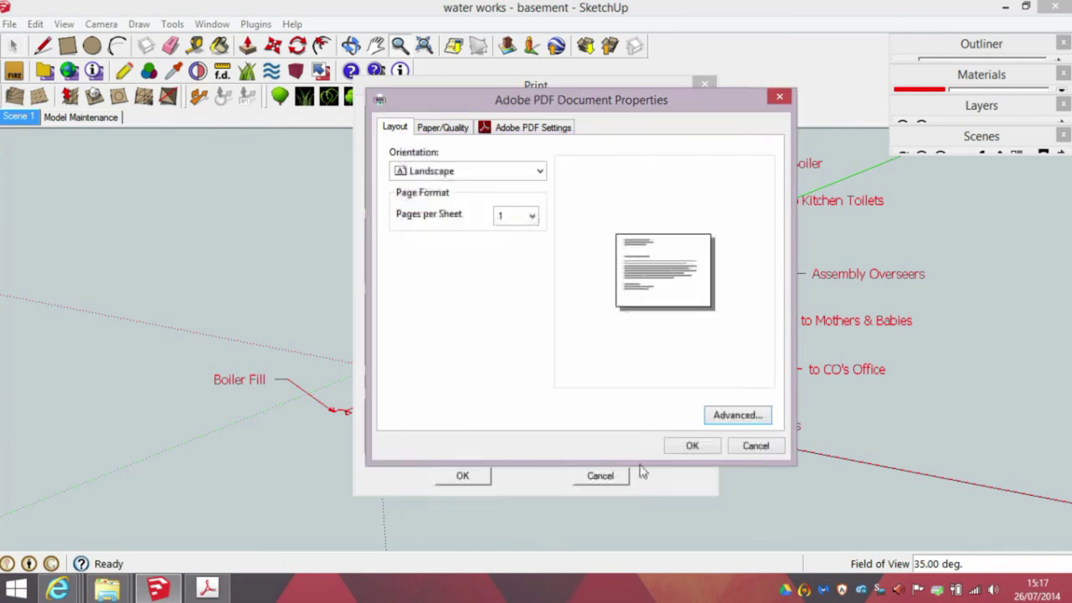
{"action": "left_click", "coordinate": [678, 449]}
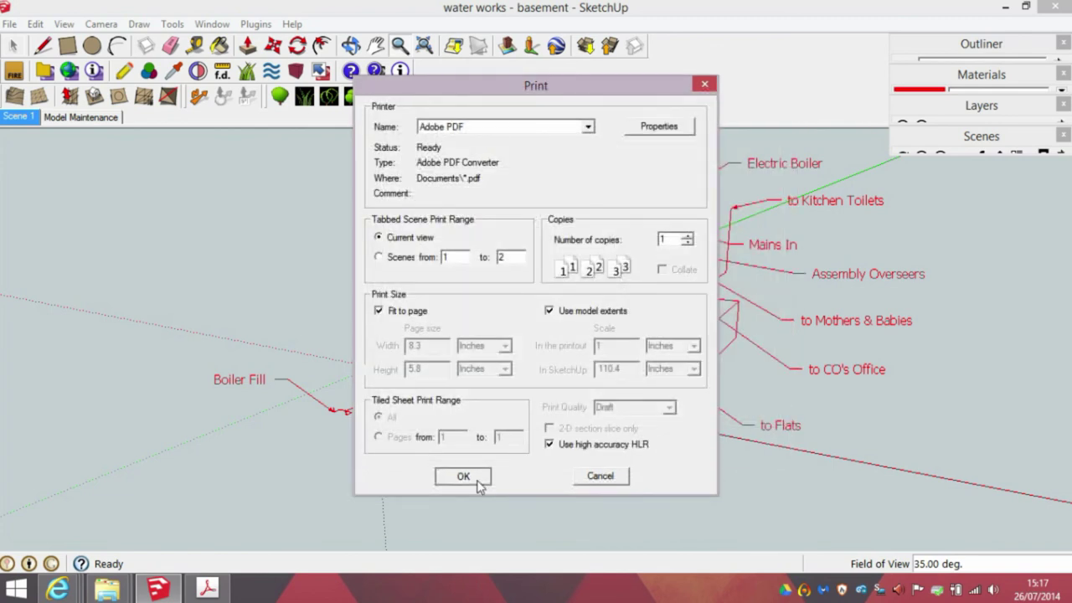
- Print the landscape PDF over 'water works - basement.pdf', check it in Acrobat, then minimize Acrobat
{"action": "left_click", "coordinate": [463, 476]}
{"action": "left_click", "coordinate": [394, 351]}
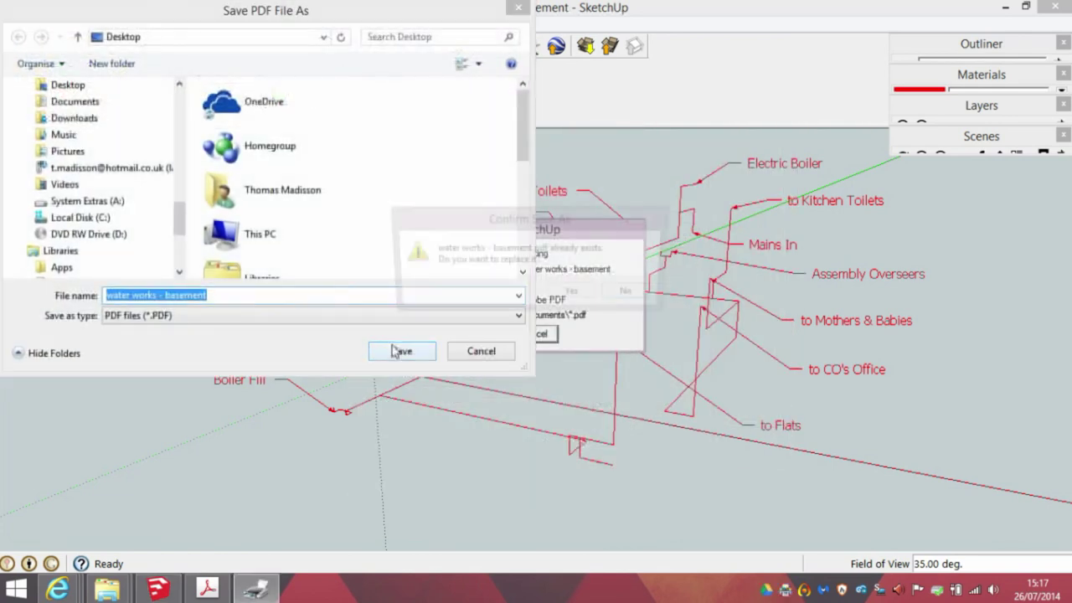
{"action": "left_click", "coordinate": [572, 295]}
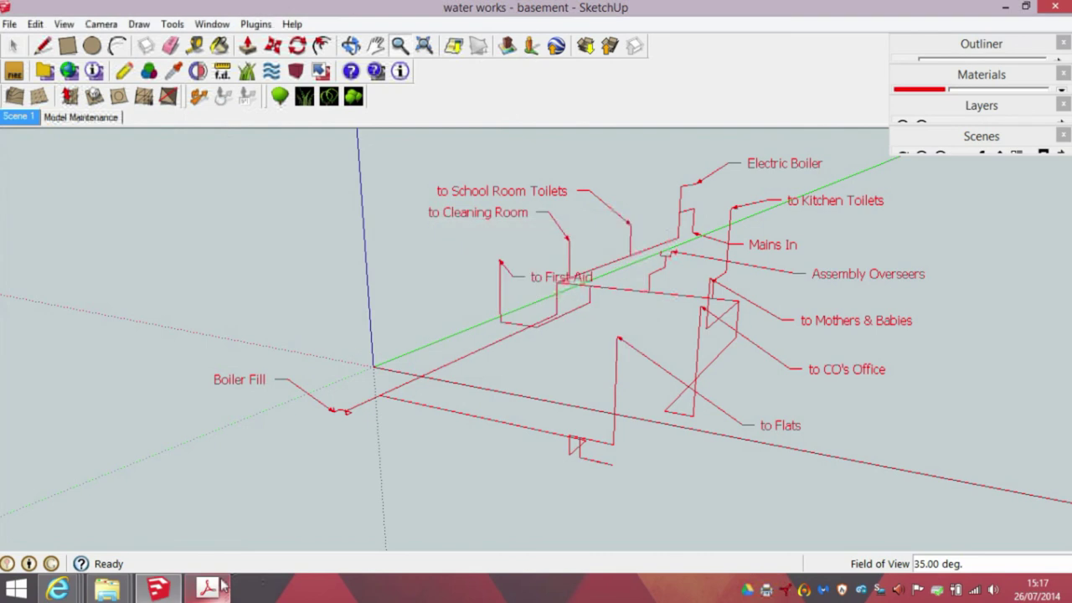
{"action": "mouse_move", "coordinate": [223, 586]}
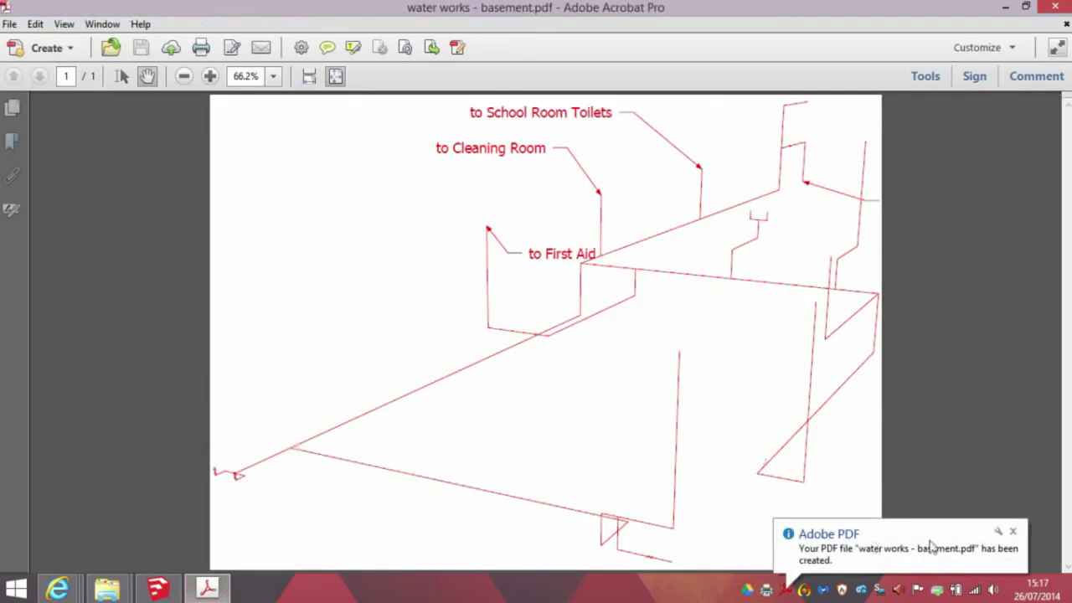
{"action": "left_click", "coordinate": [1013, 532]}
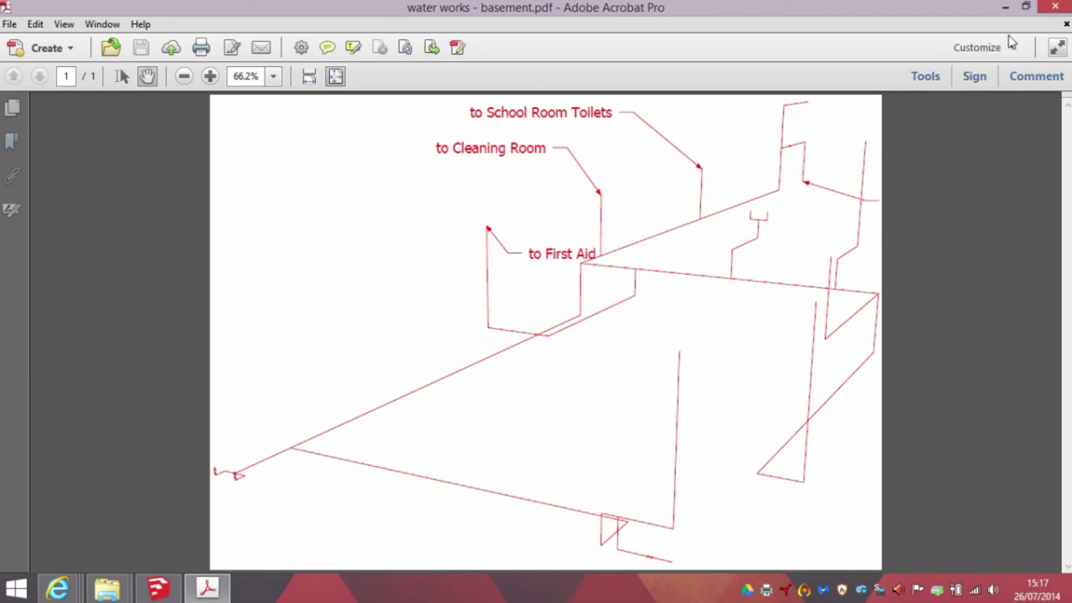
{"action": "left_click", "coordinate": [1066, 27]}
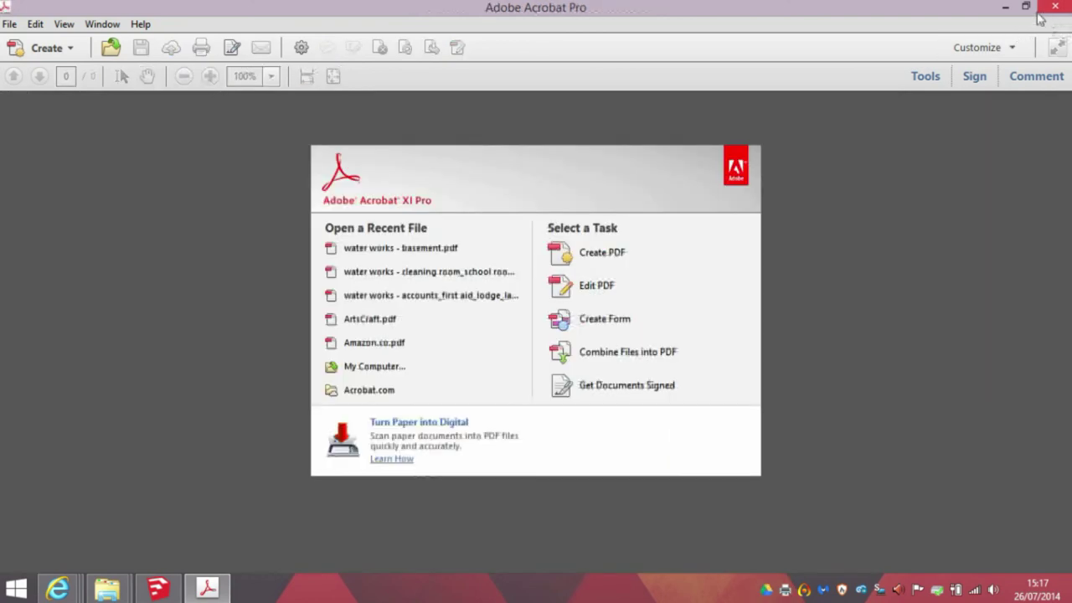
{"action": "left_click", "coordinate": [1005, 6]}
- Update Scene 1 so it stores the current camera view
{"action": "left_click", "coordinate": [936, 144]}
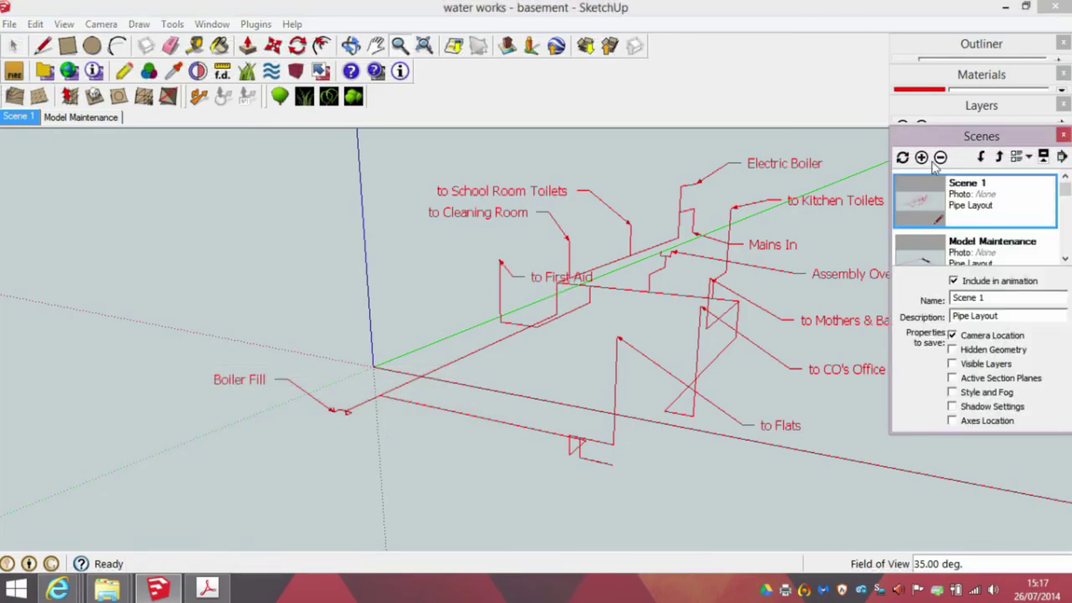
{"action": "right_click", "coordinate": [936, 195]}
{"action": "left_click", "coordinate": [938, 220]}
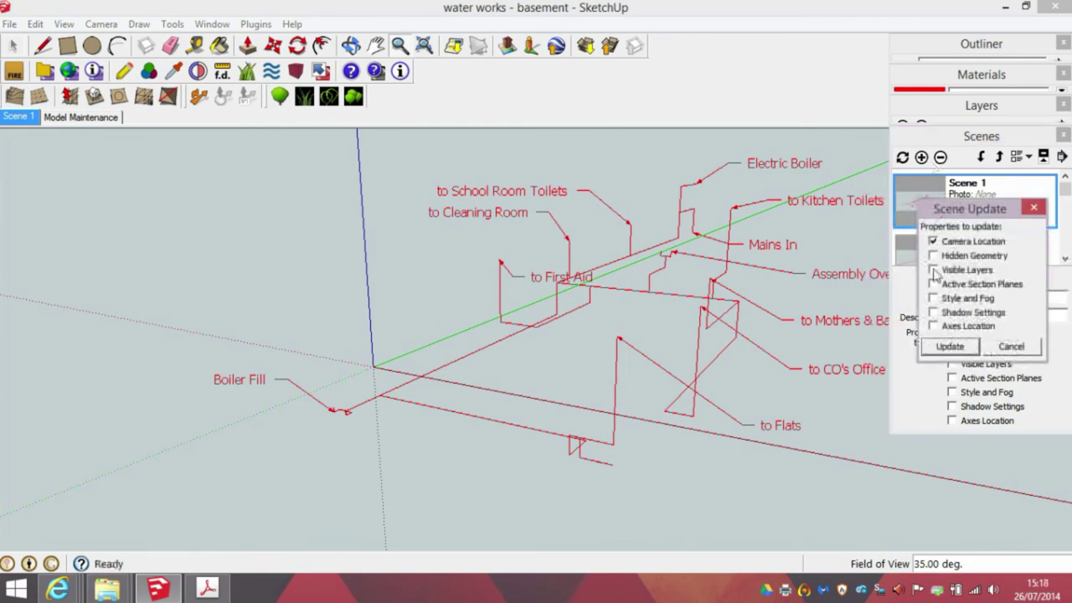
{"action": "left_click", "coordinate": [949, 346]}
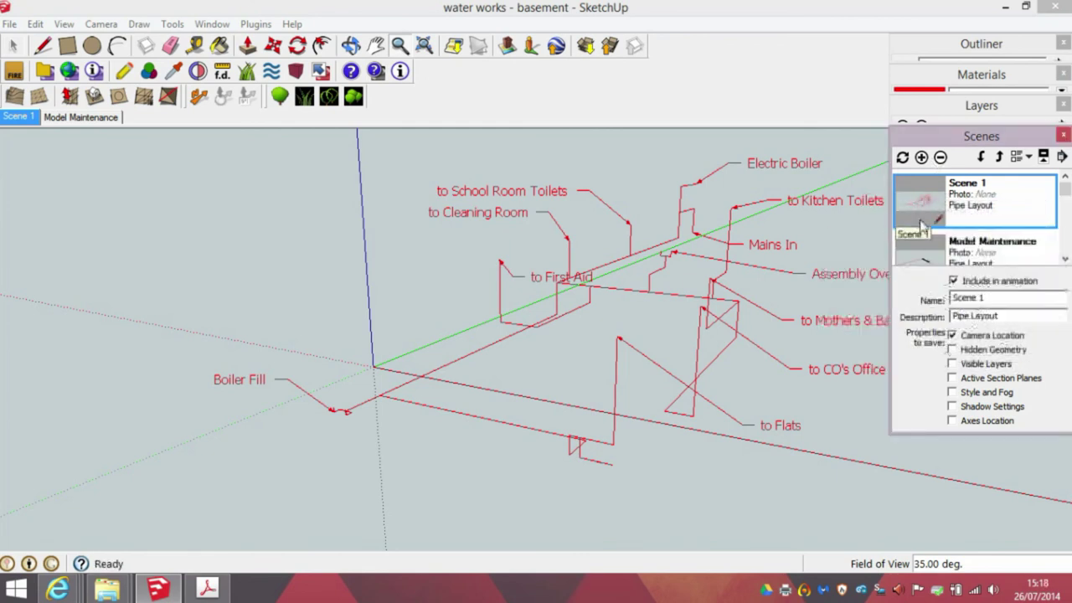
- Switch briefly to the Model Maintenance scene, then return to Scene 1
{"action": "left_click", "coordinate": [928, 251]}
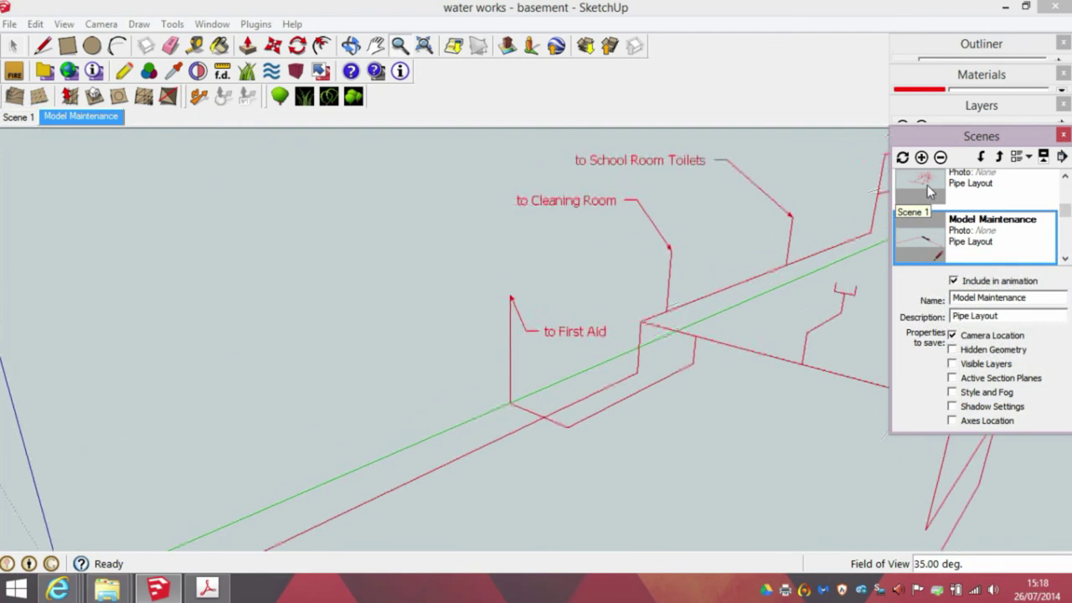
{"action": "left_click", "coordinate": [928, 191]}
{"action": "left_click", "coordinate": [928, 191]}
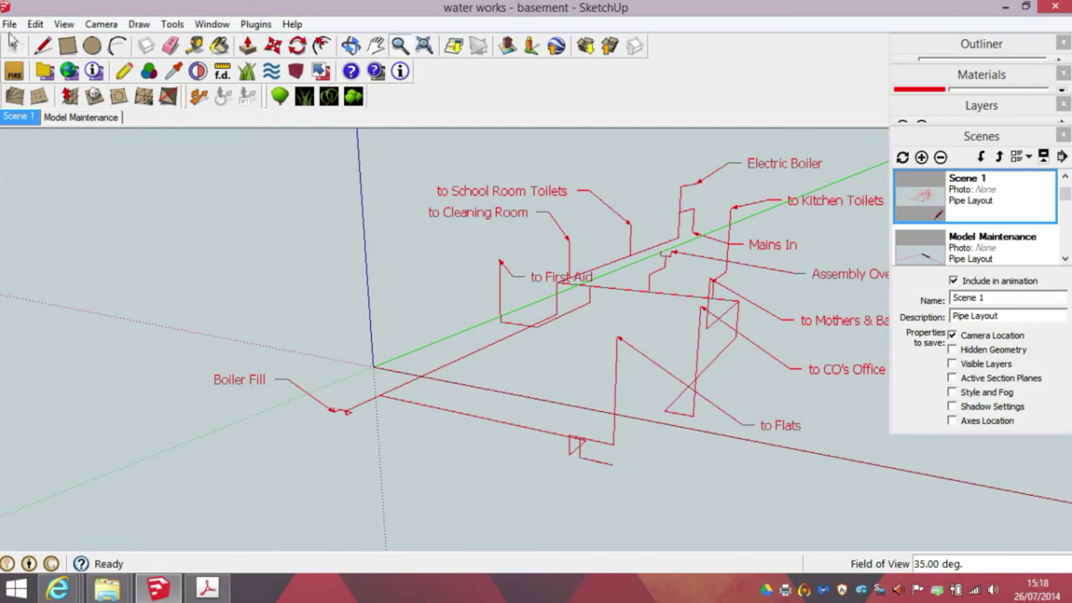
- Reprint the model over water works - basement.pdf, replacing the old file, then close the PDF
{"action": "left_click", "coordinate": [11, 23]}
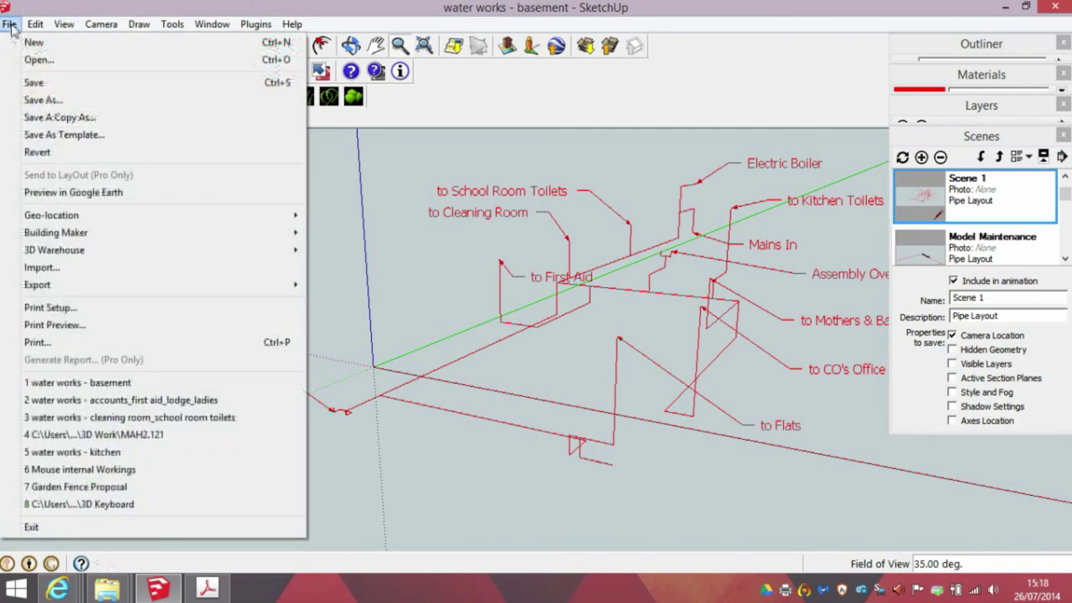
{"action": "left_click", "coordinate": [89, 343]}
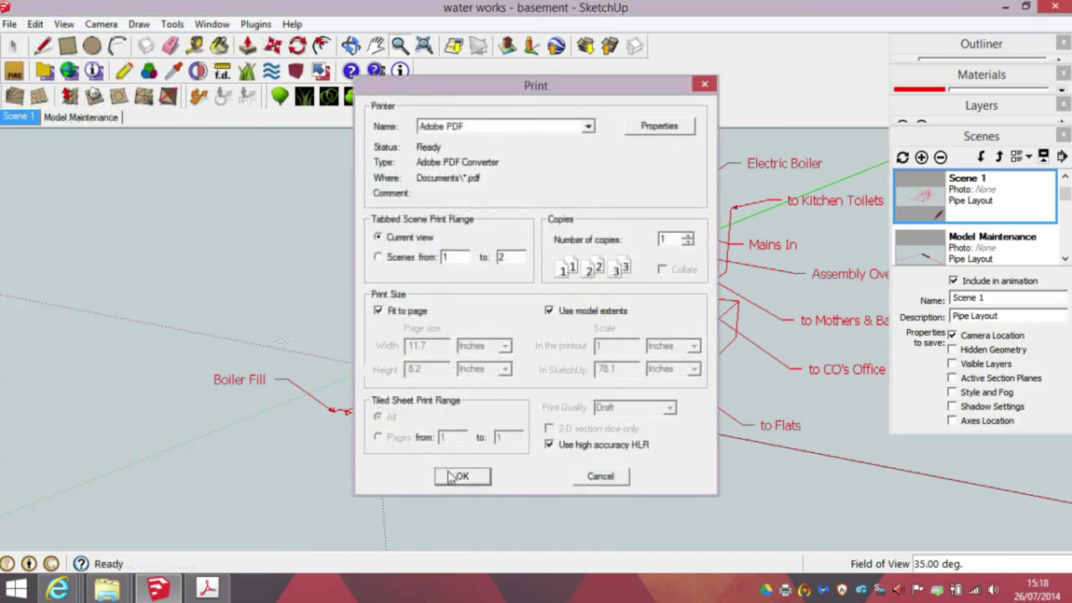
{"action": "left_click", "coordinate": [443, 471]}
{"action": "left_click", "coordinate": [402, 352]}
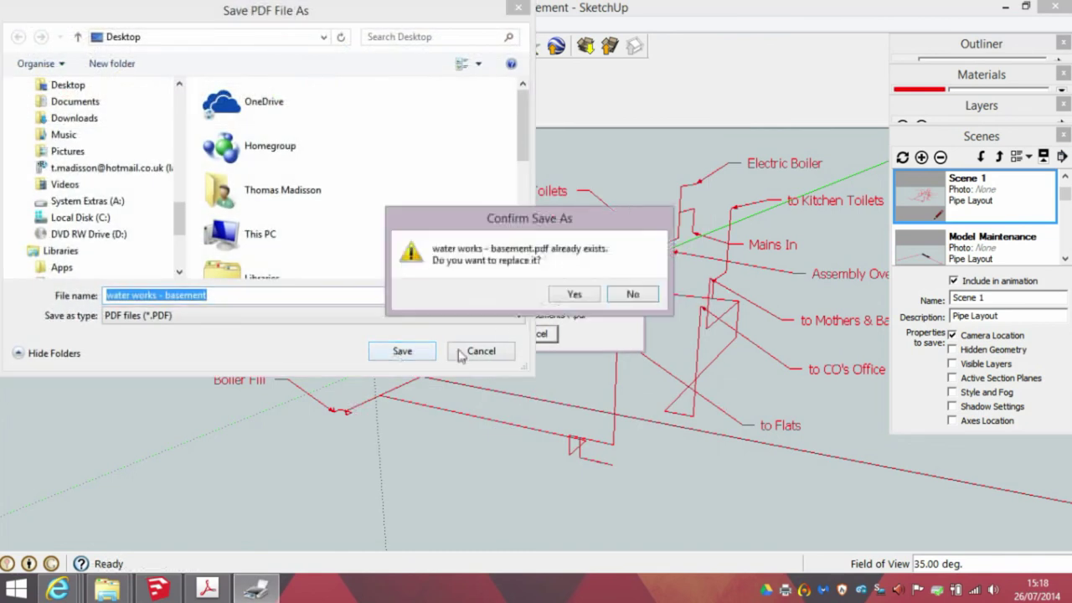
{"action": "left_click", "coordinate": [575, 295]}
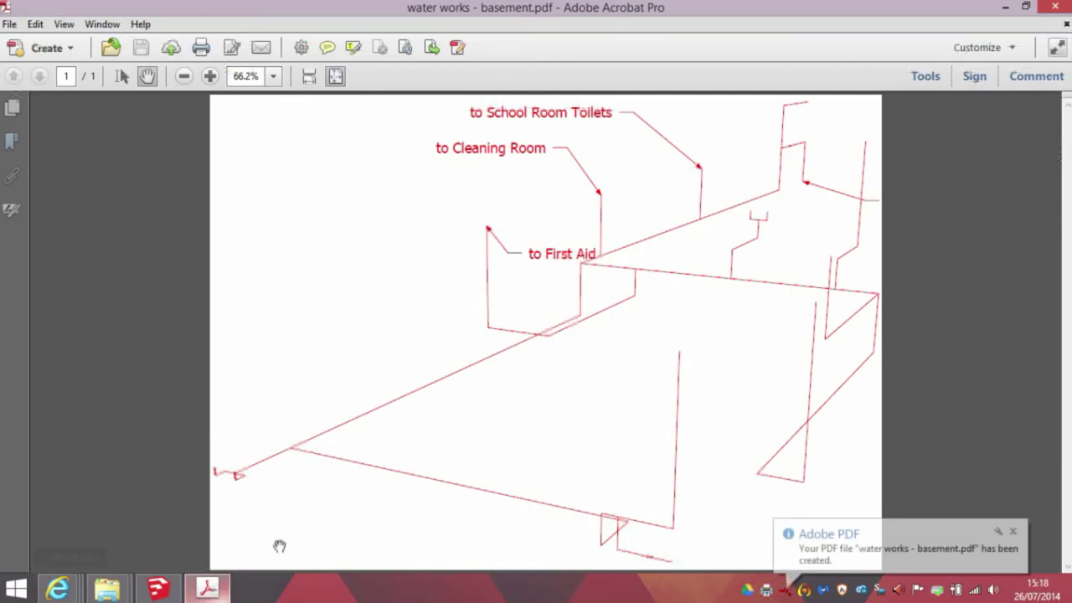
{"action": "left_click", "coordinate": [1066, 25]}
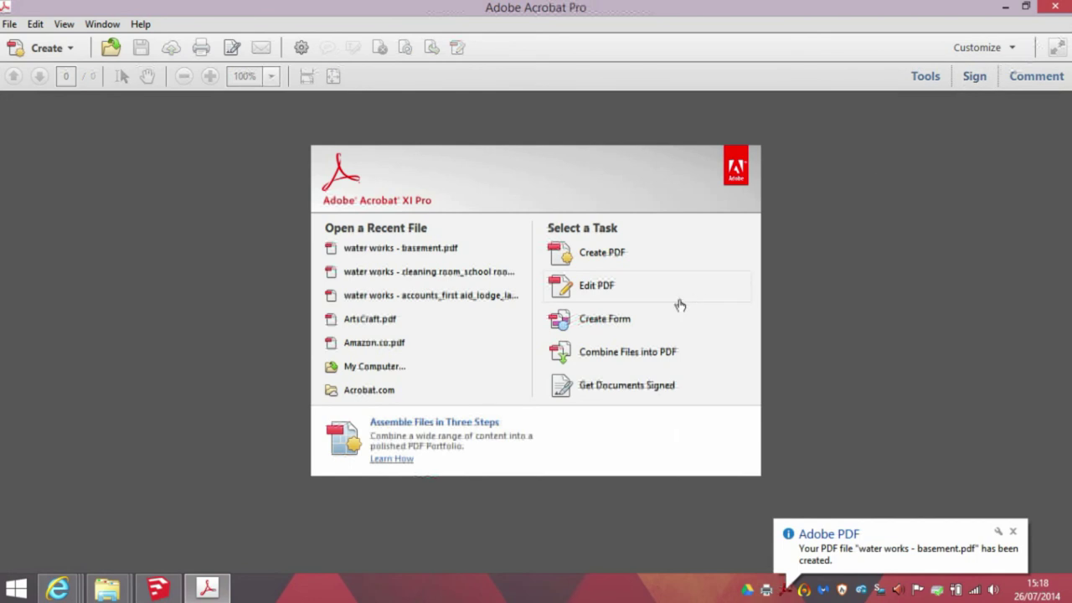
- Dismiss the PDF-created notice, reopen water works - basement.pdf from recent files, then close it
{"action": "left_click", "coordinate": [1013, 532]}
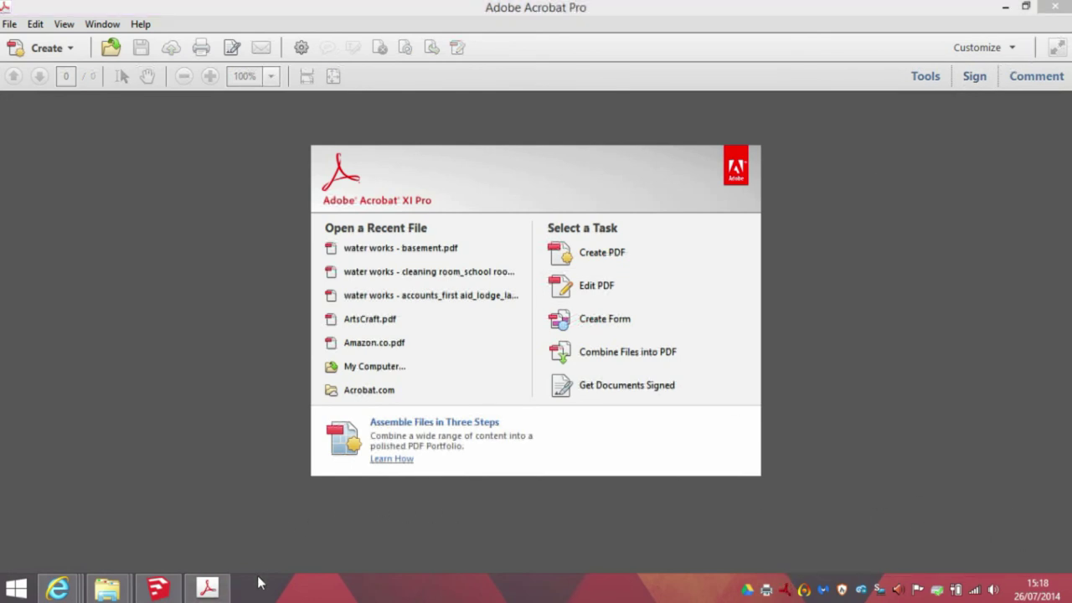
{"action": "mouse_move", "coordinate": [195, 592]}
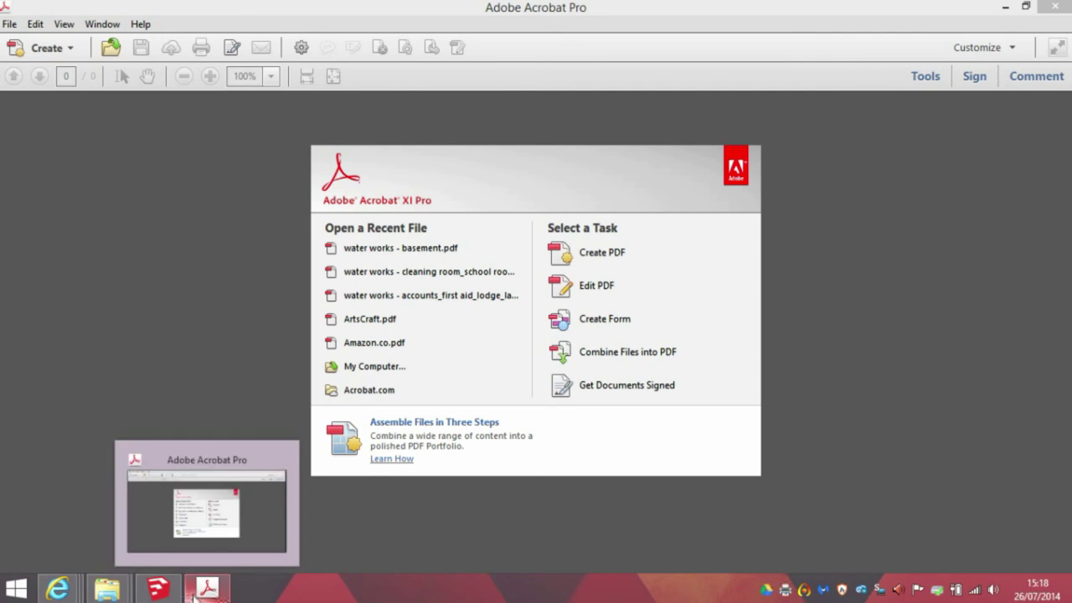
{"action": "left_click", "coordinate": [394, 248]}
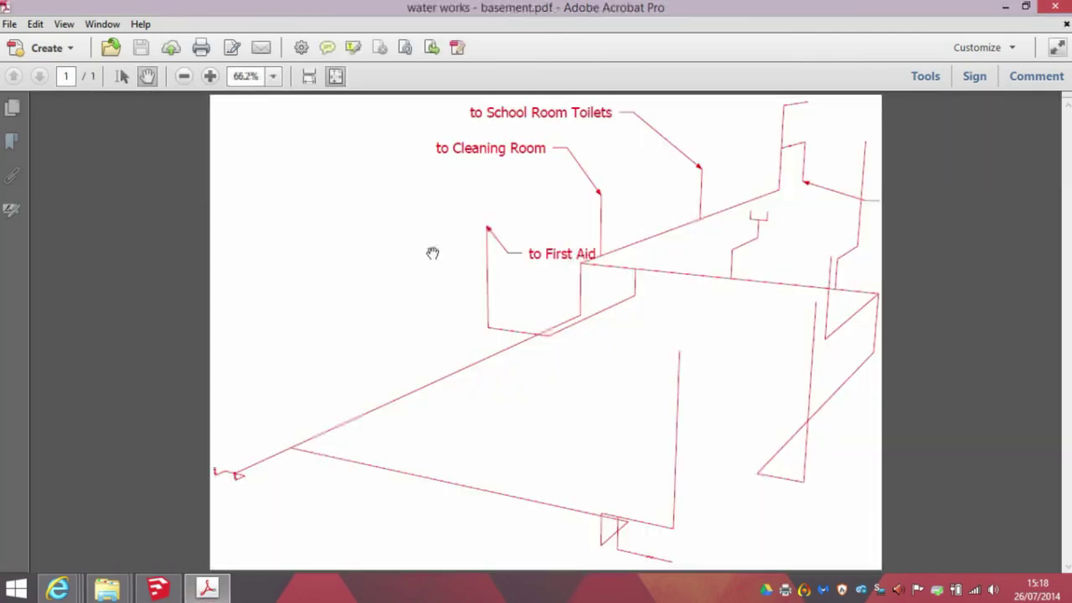
{"action": "left_click", "coordinate": [1066, 26]}
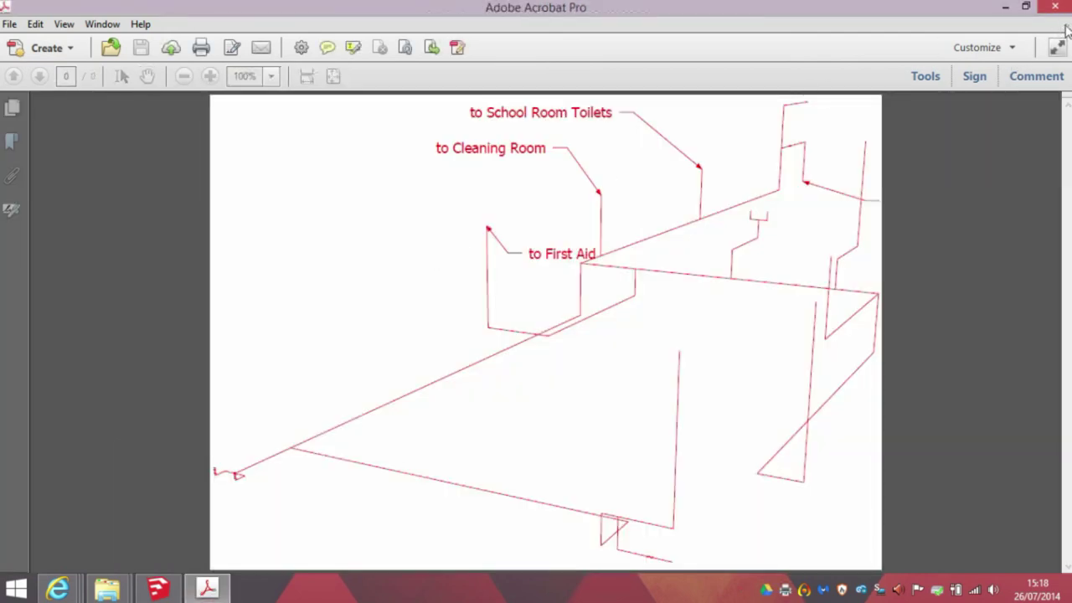
- Open water works - basement.pdf from the Desktop, check it, then close it and exit Acrobat
{"action": "key", "text": "ctrl+o"}
{"action": "scroll", "coordinate": [71, 144], "scroll_direction": "up", "scroll_amount": 6}
{"action": "left_click", "coordinate": [71, 144]}
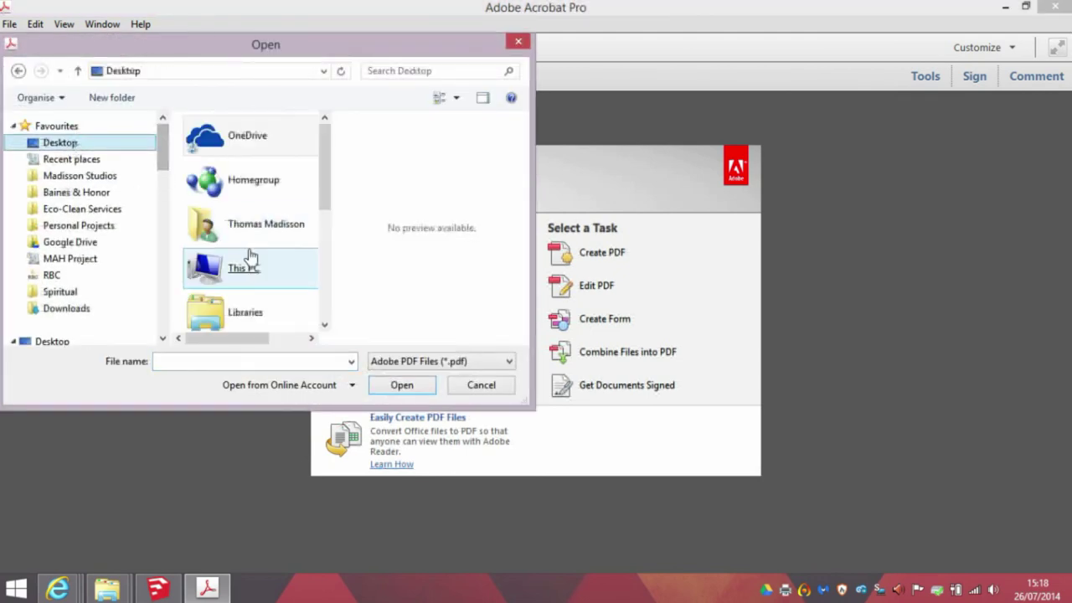
{"action": "scroll", "coordinate": [327, 244], "scroll_direction": "down", "scroll_amount": 5}
{"action": "scroll", "coordinate": [328, 289], "scroll_direction": "down", "scroll_amount": 1}
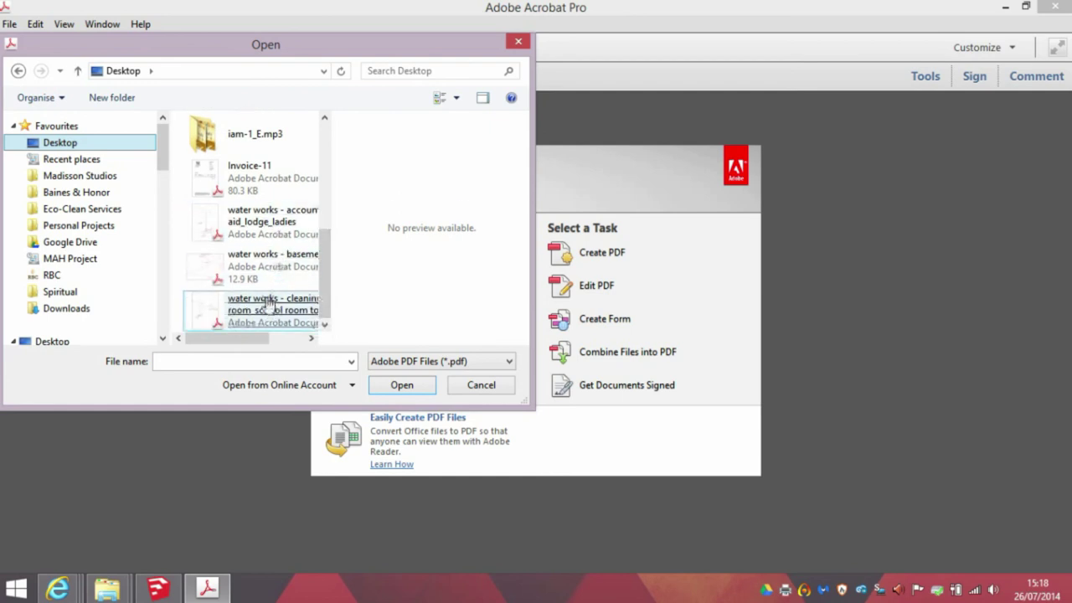
{"action": "double_click", "coordinate": [268, 270]}
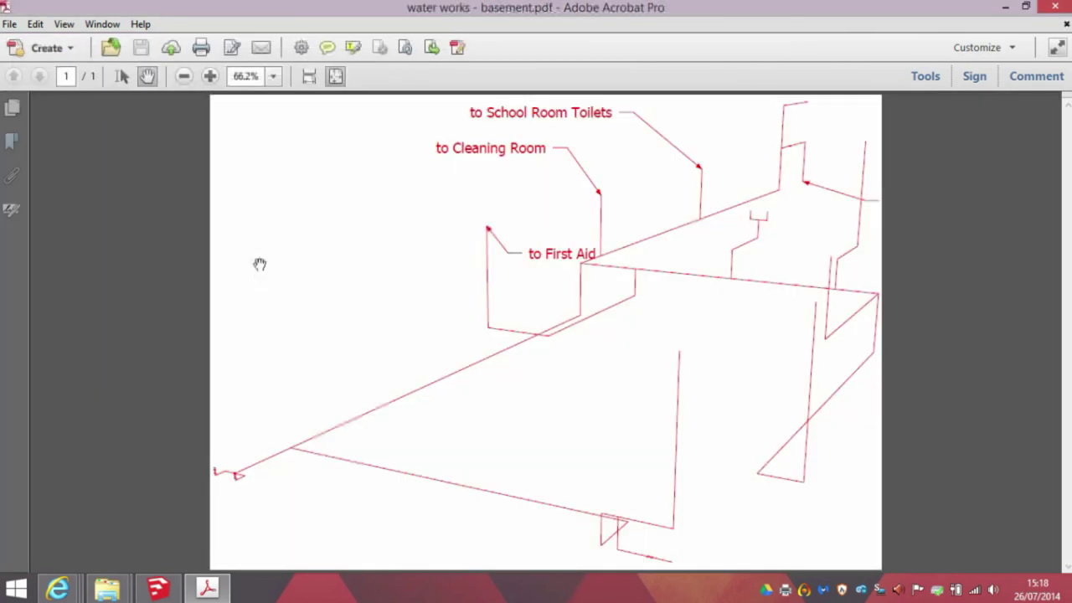
{"action": "left_click", "coordinate": [1066, 23]}
{"action": "left_click", "coordinate": [1057, 6]}
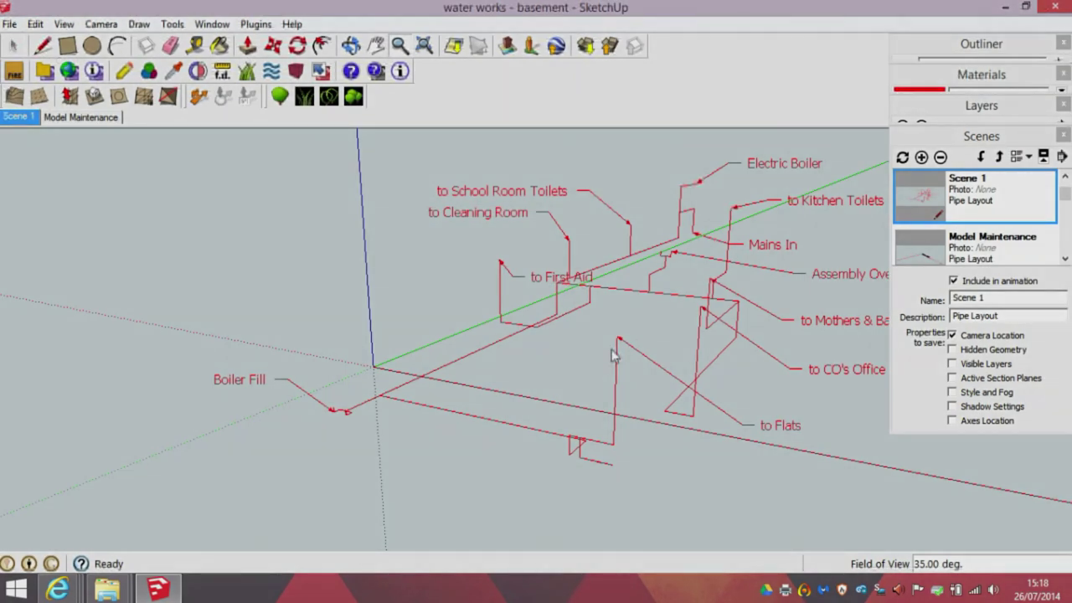